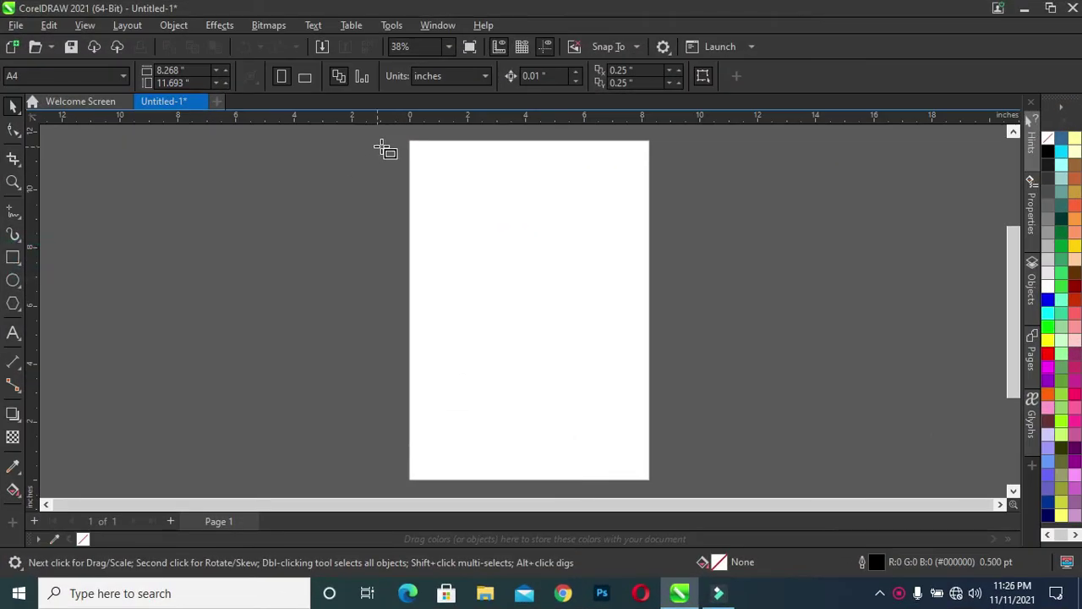
# Step: Draw a rectangle covering the whole page
pyautogui.press('F6')
pyautogui.moveTo(409, 142)
pyautogui.mouseDown()
pyautogui.moveTo(635, 421)
pyautogui.moveTo(651, 482)
pyautogui.moveTo(613, 452)
pyautogui.mouseUp()
pyautogui.click(13, 105)
pyautogui.click(287, 298)
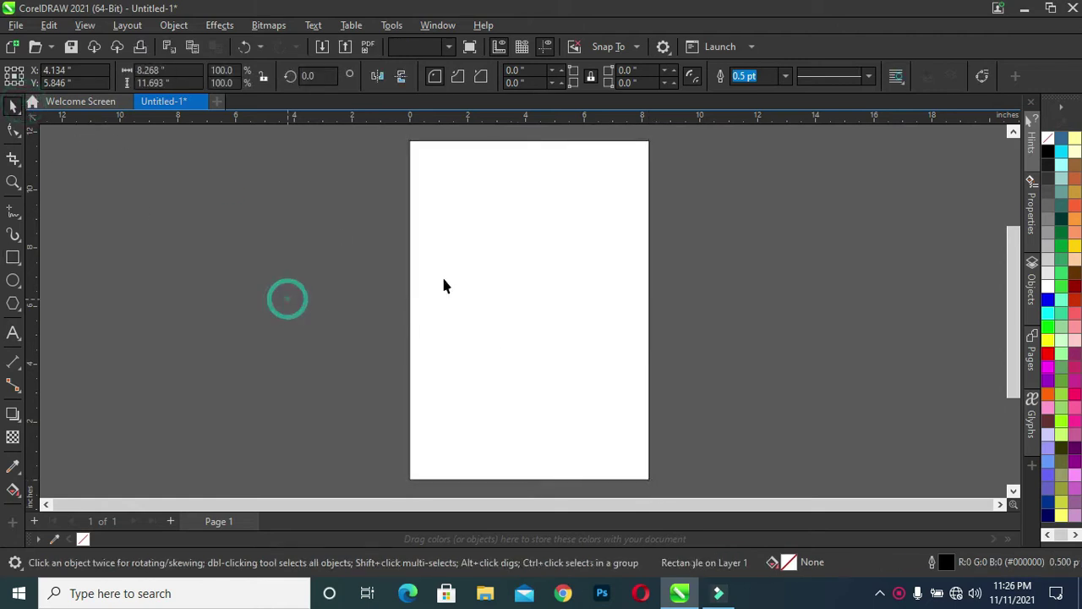
pyautogui.click(448, 275)
# Step: Draw a large 8.662 × 6.831 in rectangle straddling the page's left edge
pyautogui.click(14, 257)
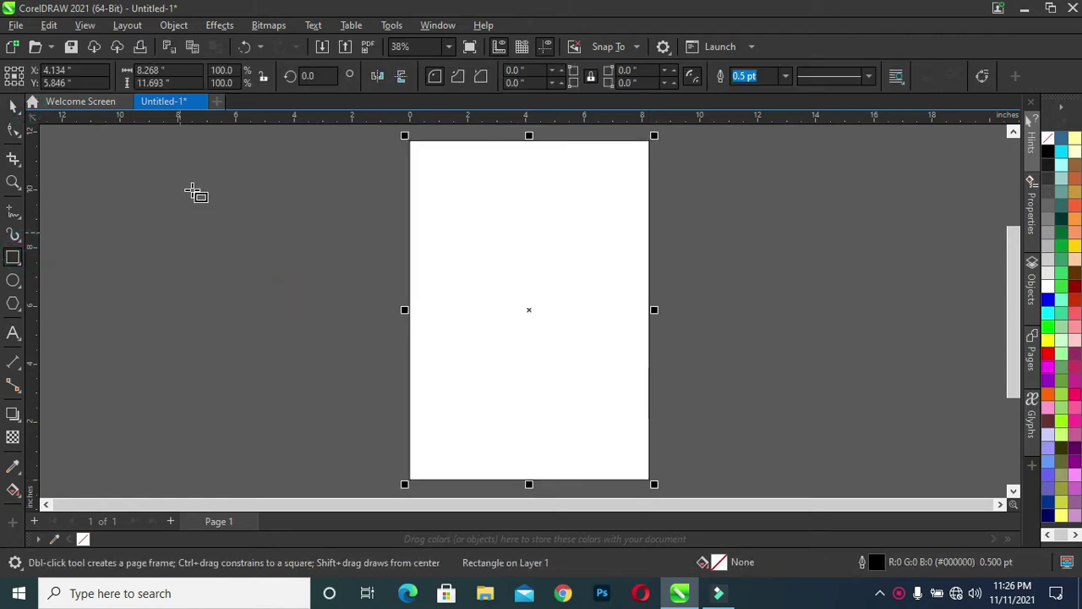
pyautogui.moveTo(231, 195); pyautogui.dragTo(484, 394)
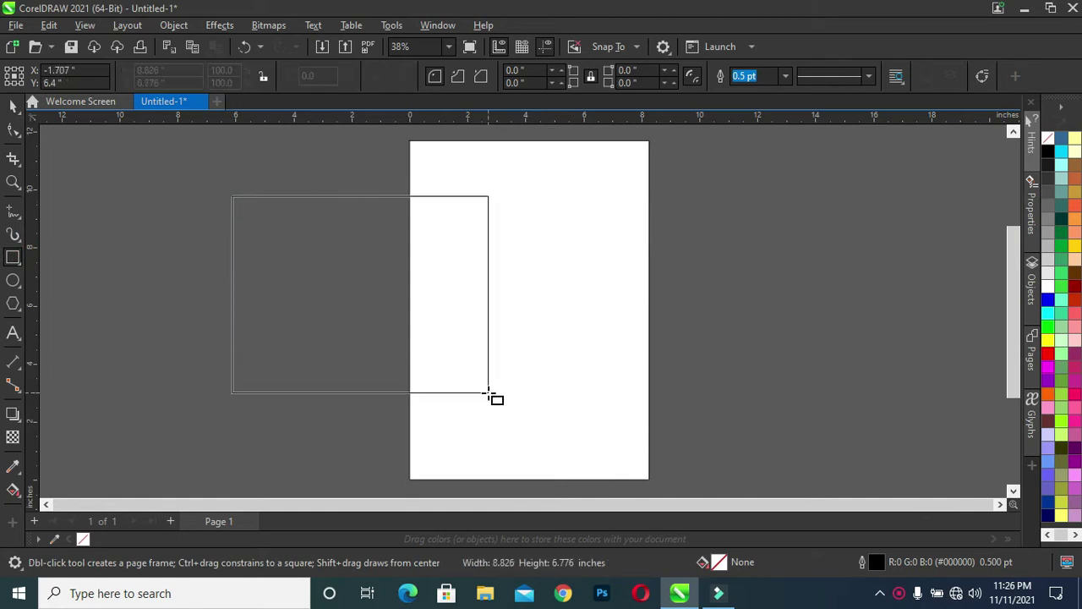
pyautogui.click(14, 105)
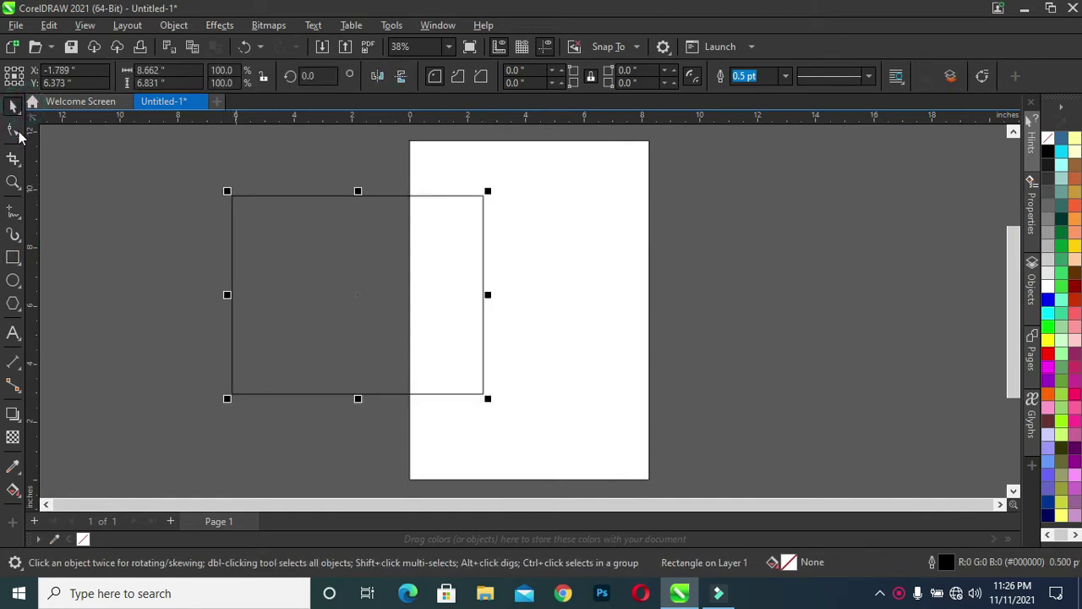
pyautogui.click(14, 129)
# Step: Round the large rectangle's corners to 0.82
pyautogui.moveTo(232, 197); pyautogui.dragTo(256, 195)
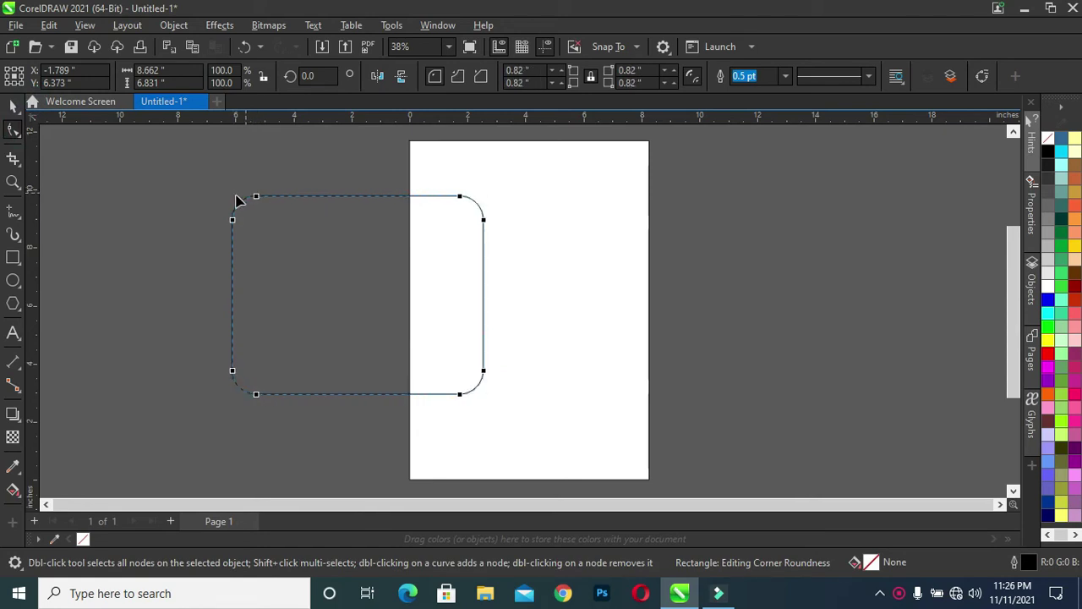
pyautogui.click(12, 105)
pyautogui.click(307, 275)
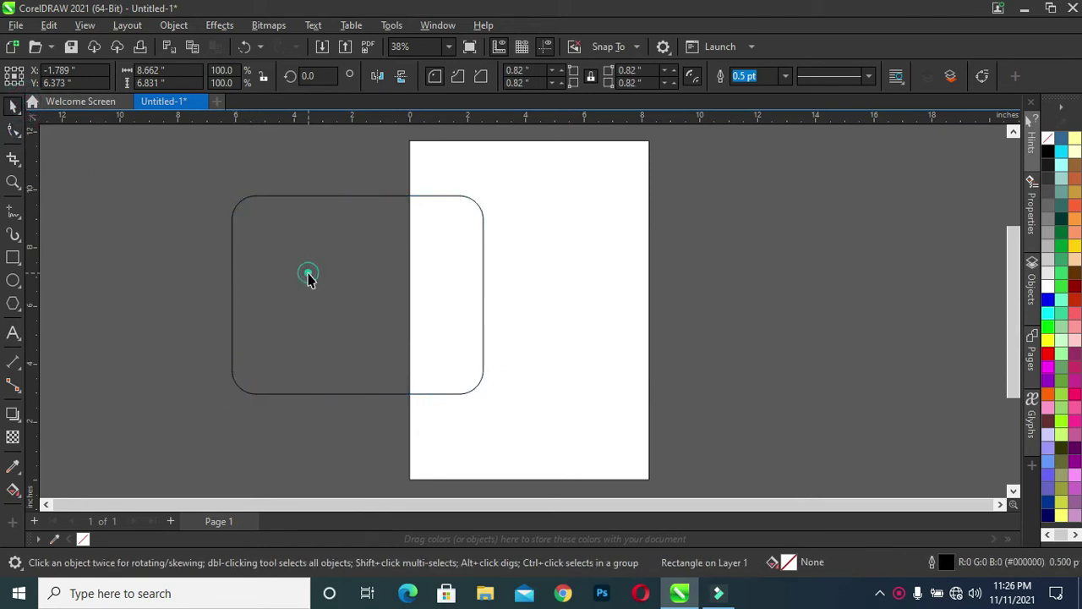
# Step: Leave a 95.2% scaled copy (8.246 × 6.503 in) nested inside the rounded rectangle
pyautogui.click(423, 325)
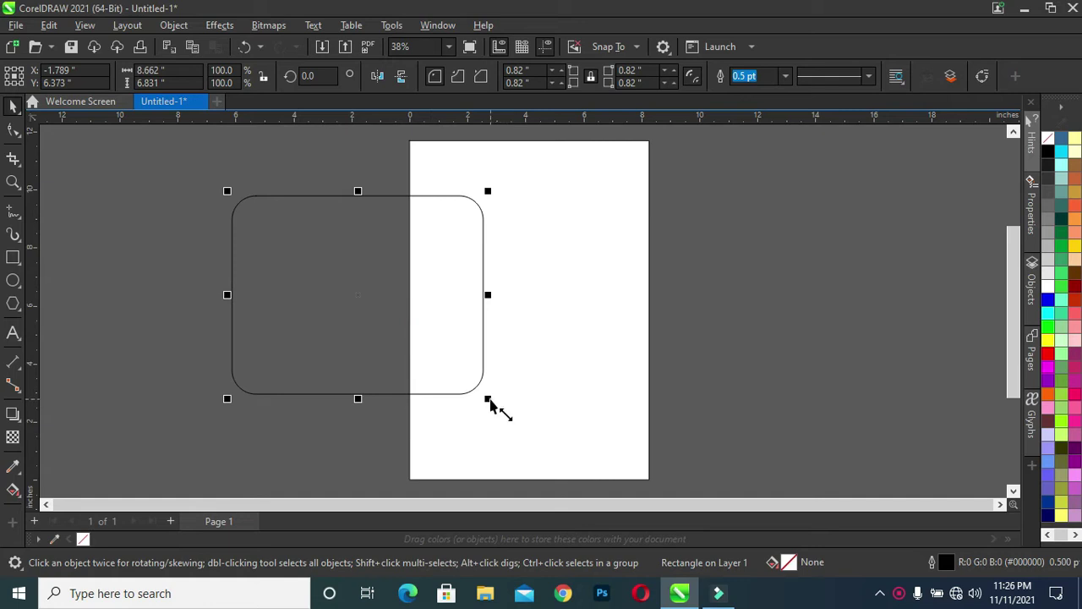
pyautogui.moveTo(488, 402); pyautogui.dragTo(489, 399)
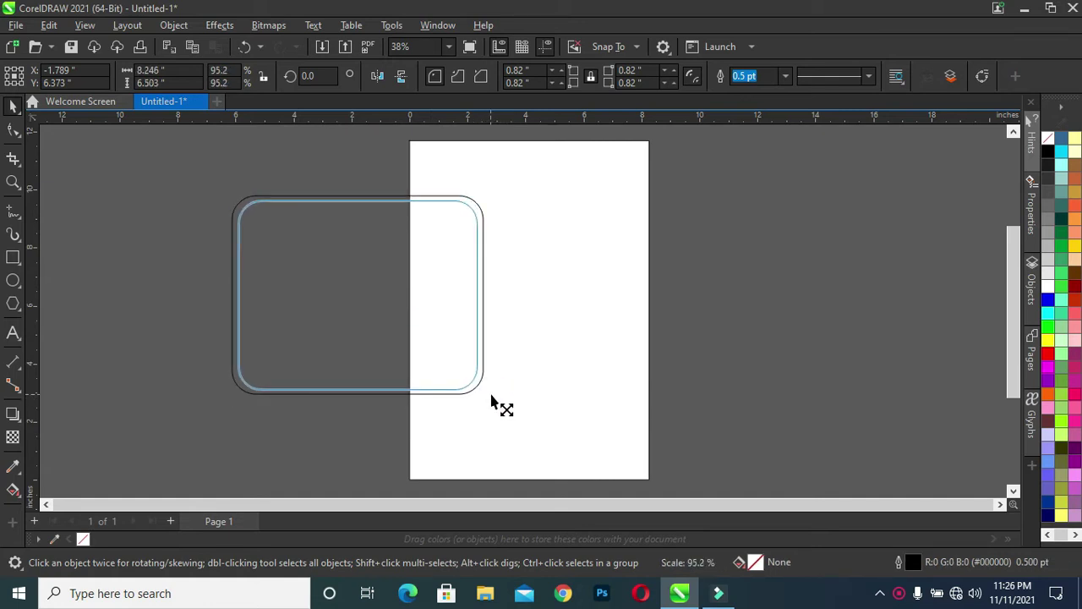
pyautogui.moveTo(492, 401); pyautogui.dragTo(493, 402)
pyautogui.click(367, 287)
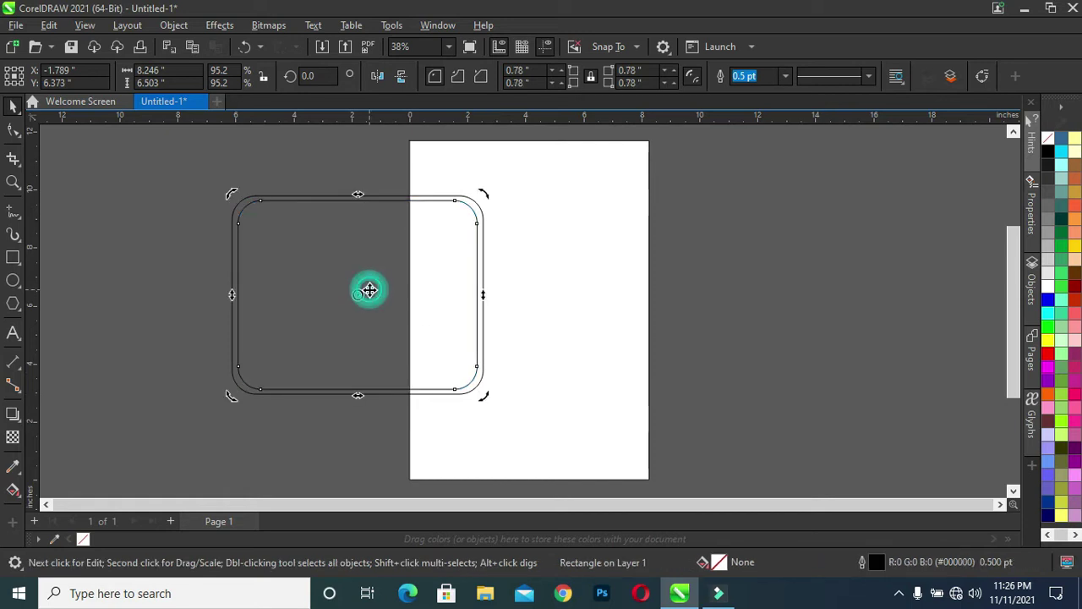
pyautogui.click(175, 258)
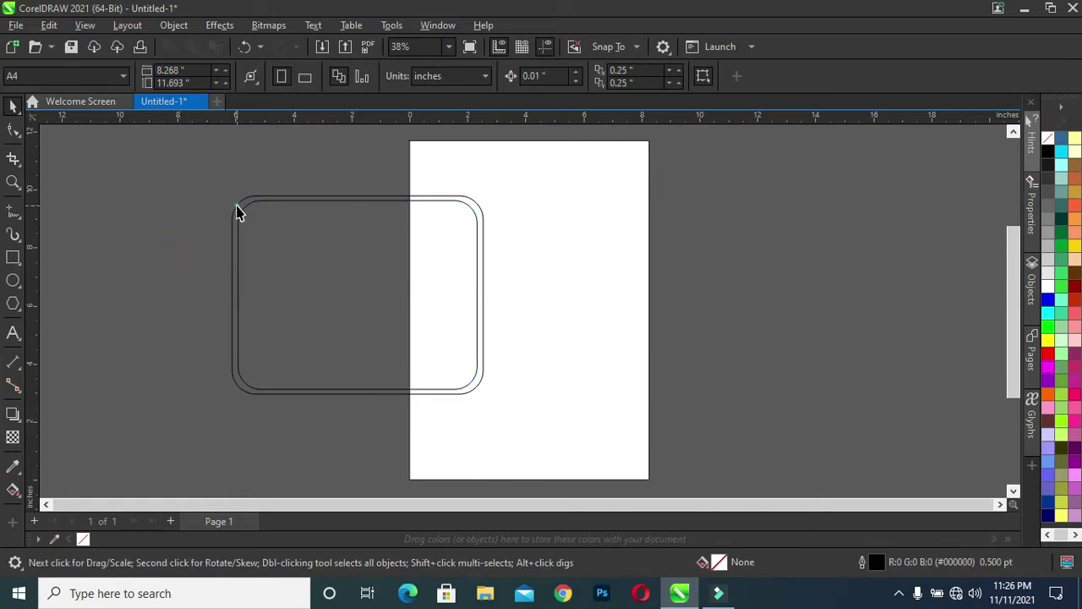
pyautogui.click(234, 212)
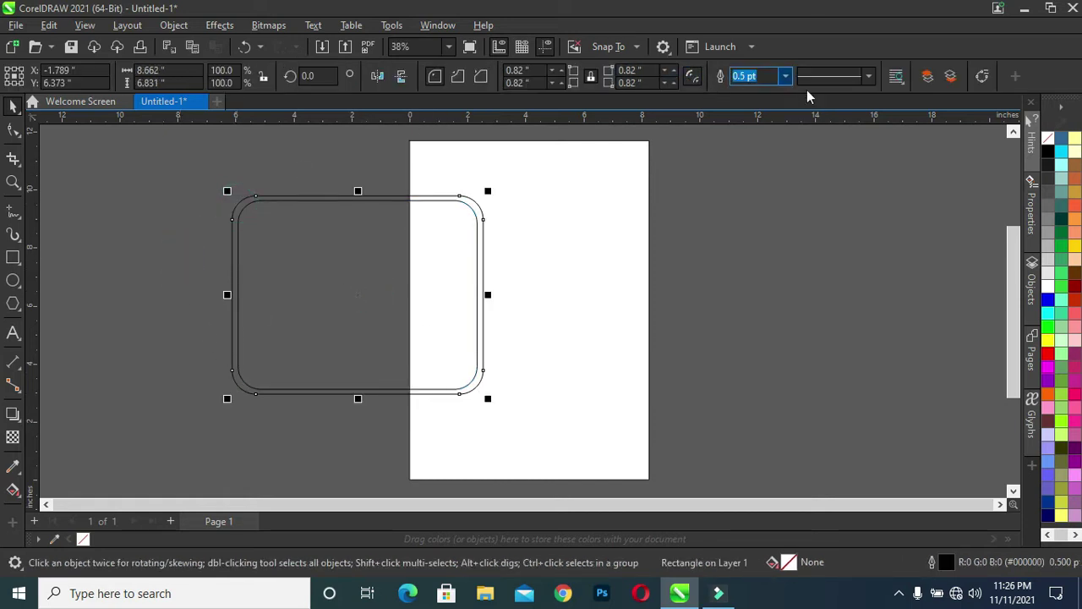
# Step: Give the outer rounded rectangle a 4.0 pt yellow outline
pyautogui.click(784, 76)
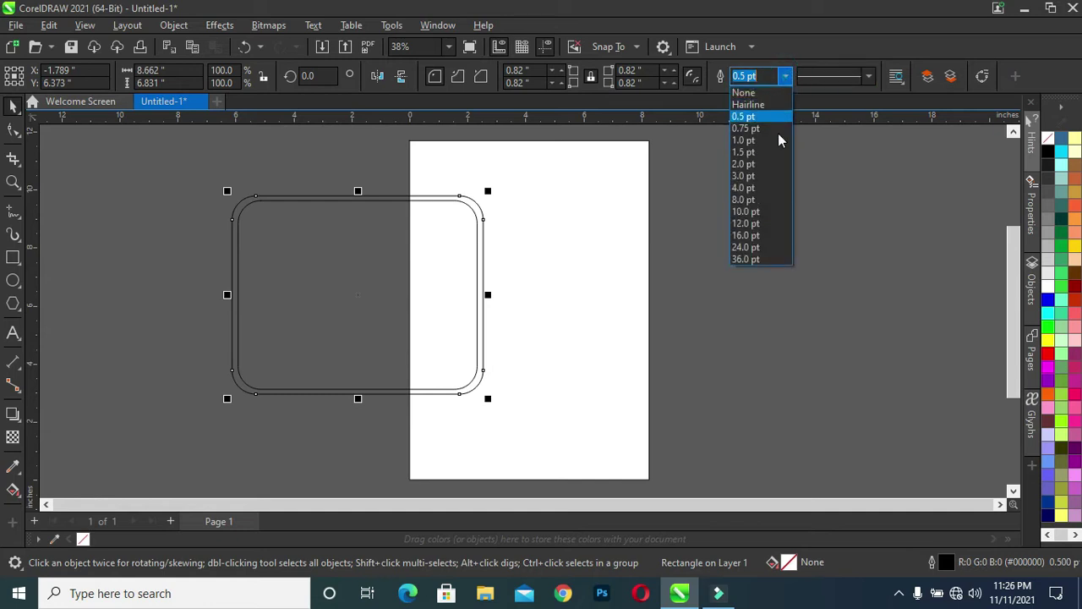
pyautogui.click(758, 178)
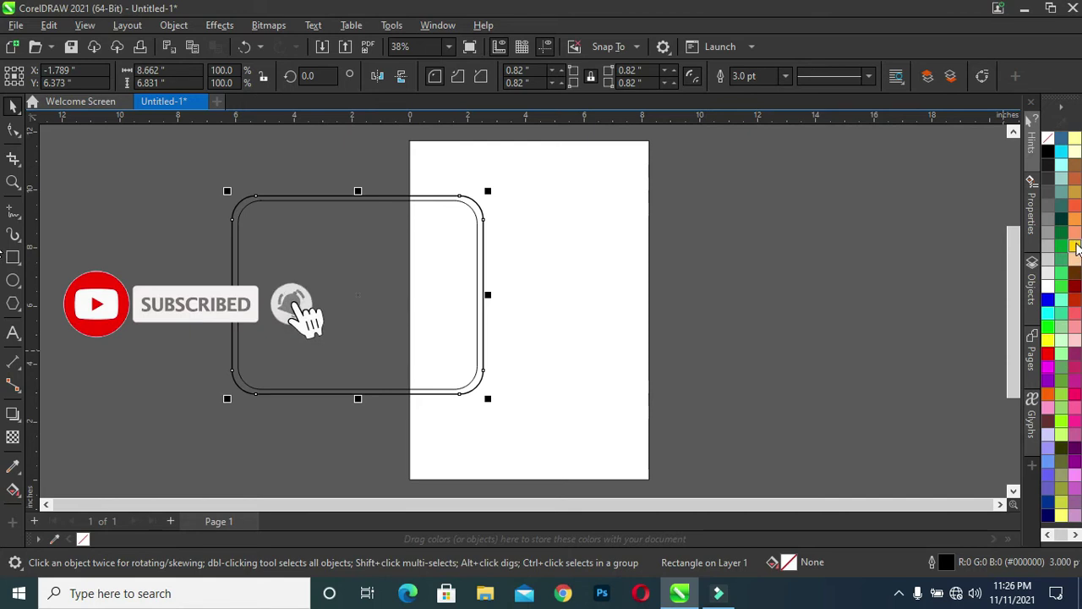
pyautogui.rightClick(1074, 247)
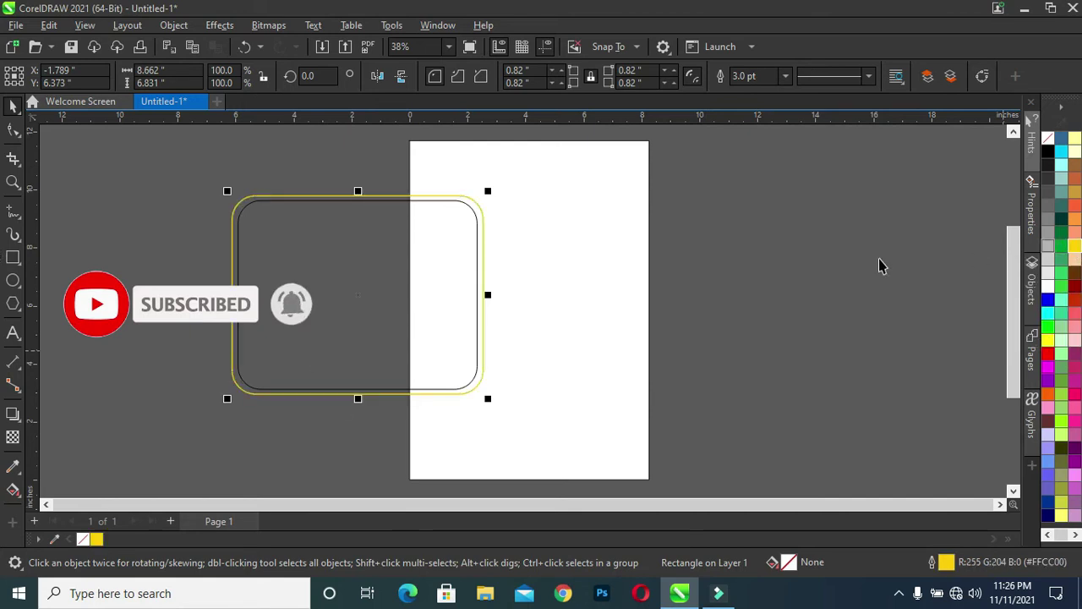
pyautogui.click(784, 77)
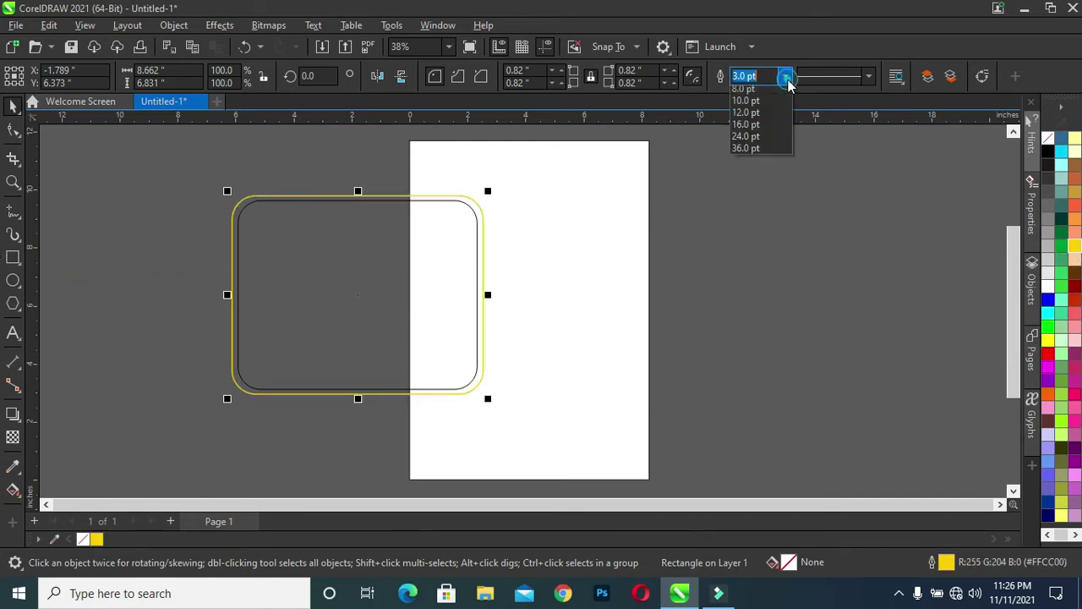
pyautogui.click(765, 194)
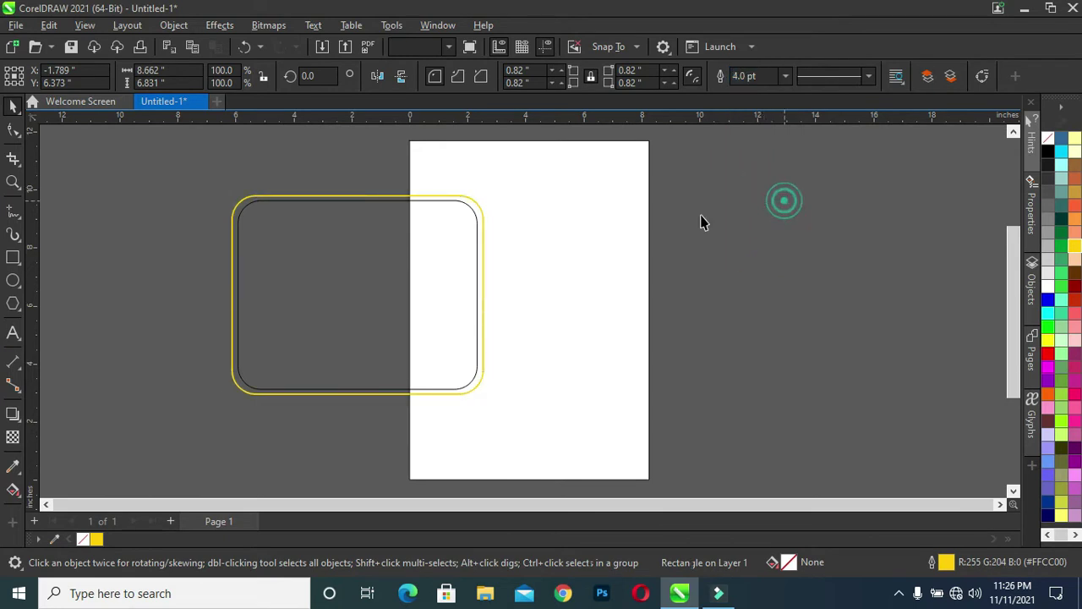
# Step: Fill the inner rectangle white and remove its outline
pyautogui.click(342, 275)
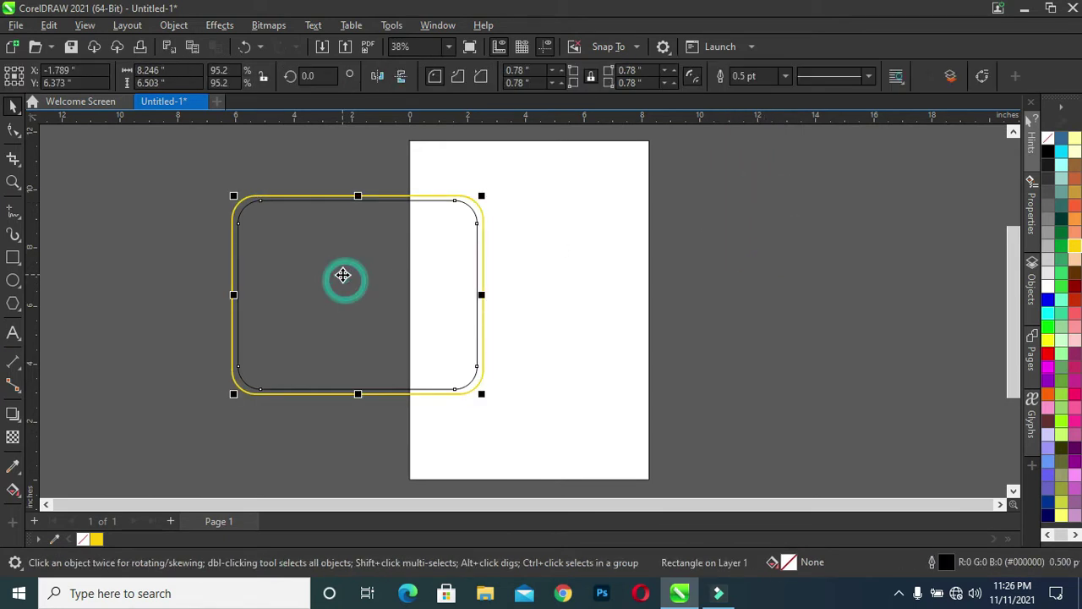
pyautogui.rightClick(84, 541)
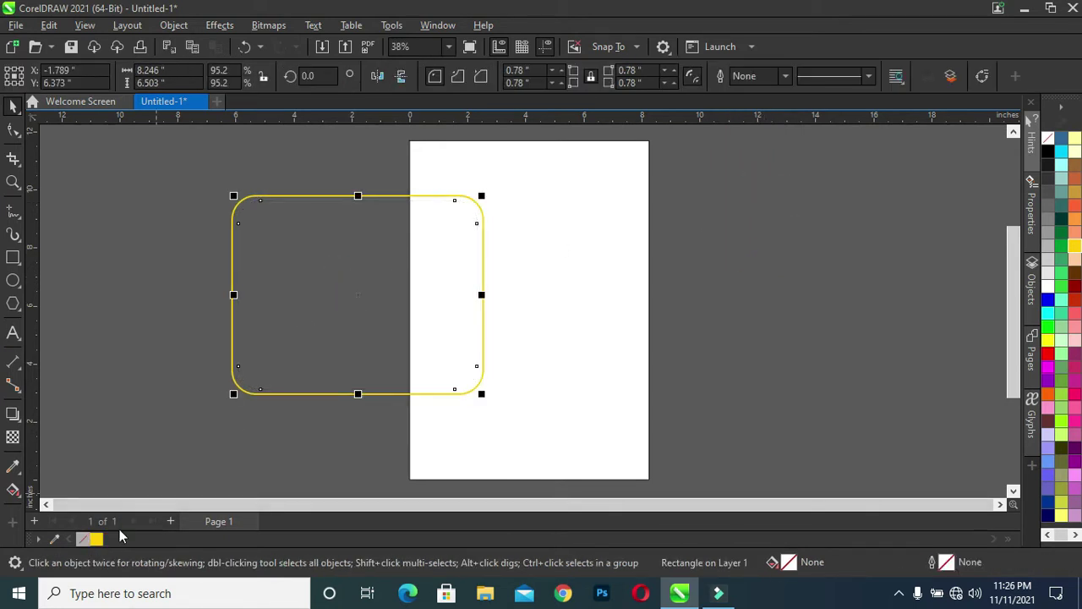
pyautogui.click(1048, 286)
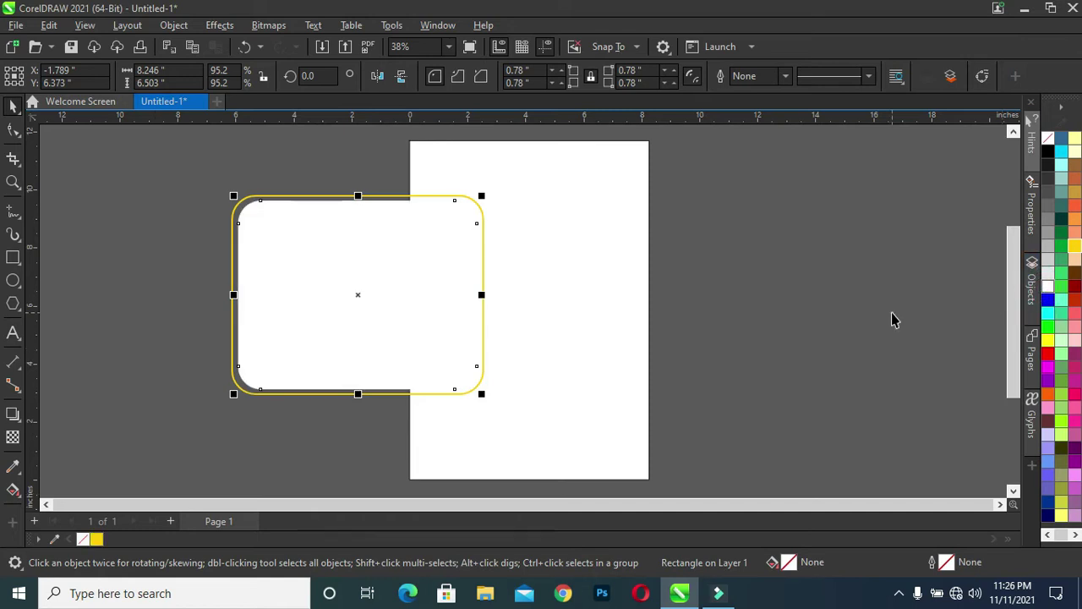
pyautogui.click(362, 295)
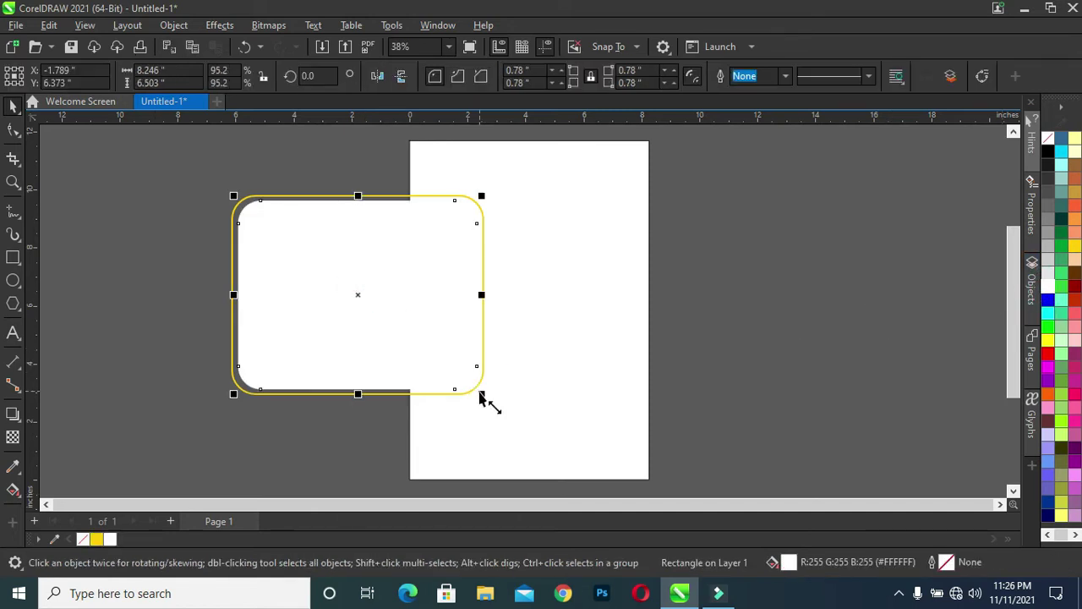
# Step: Add a grey-filled 91.1% copy (7.891 × 6.223 in) inside the white rectangle
pyautogui.moveTo(481, 394); pyautogui.dragTo(474, 389)
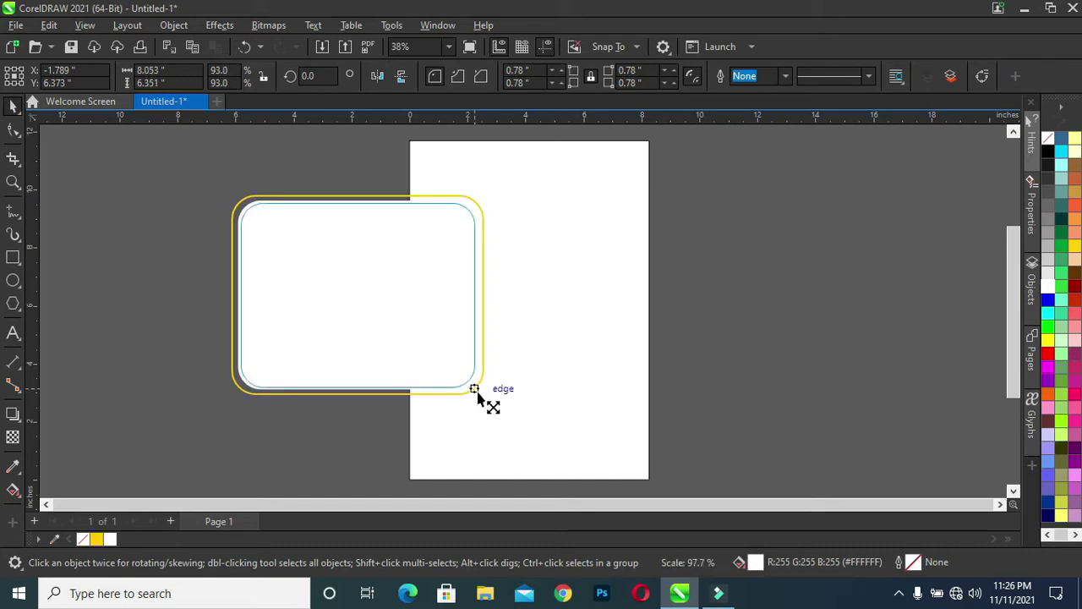
pyautogui.moveTo(477, 394); pyautogui.dragTo(481, 391)
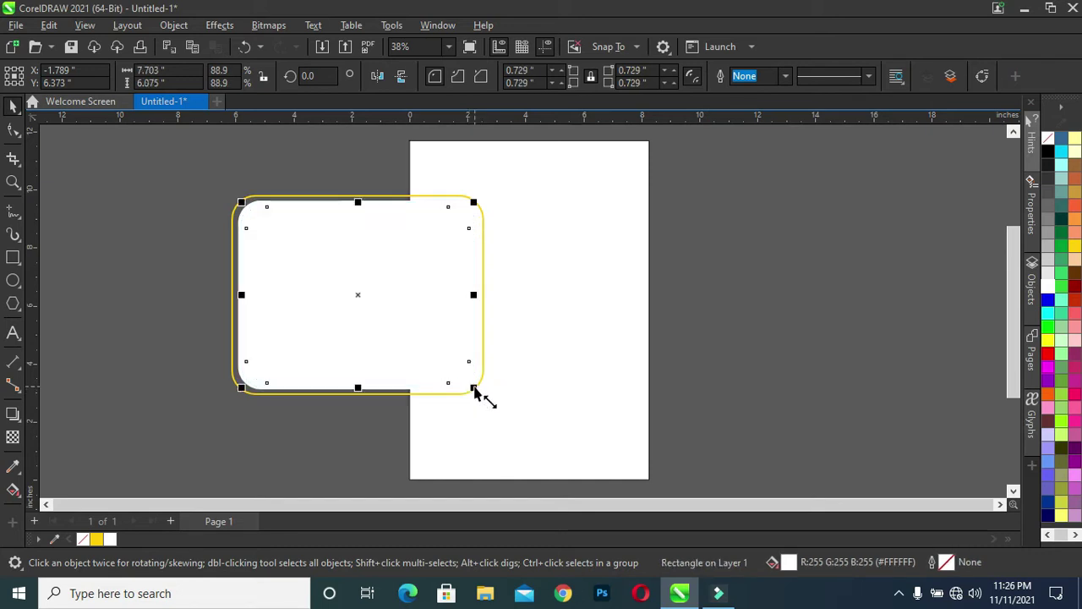
pyautogui.scroll(1, 428, 352)
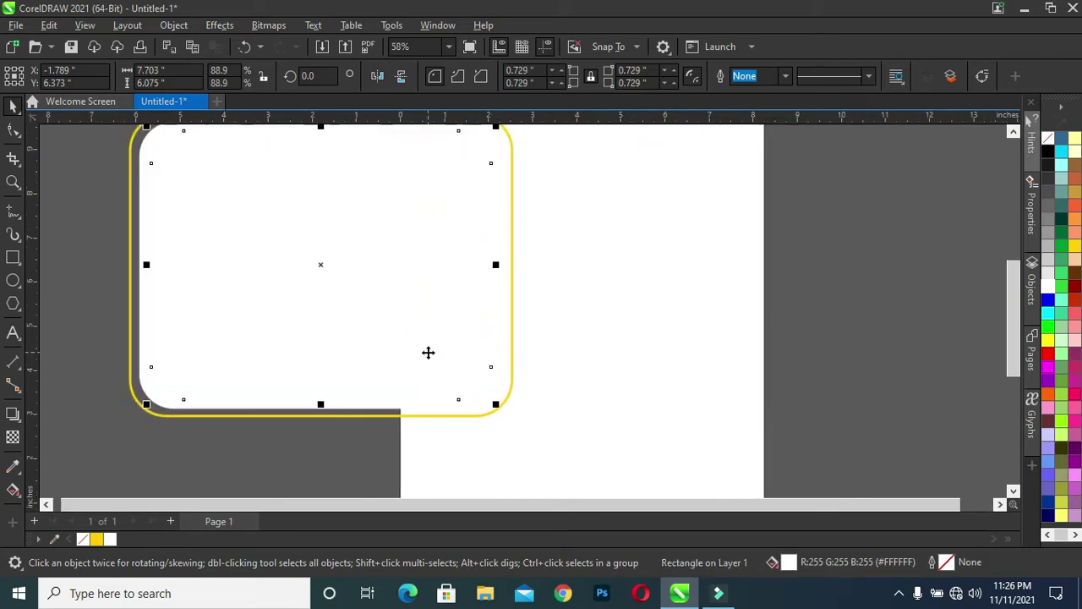
pyautogui.click(1049, 247)
pyautogui.scroll(-1, 482, 256)
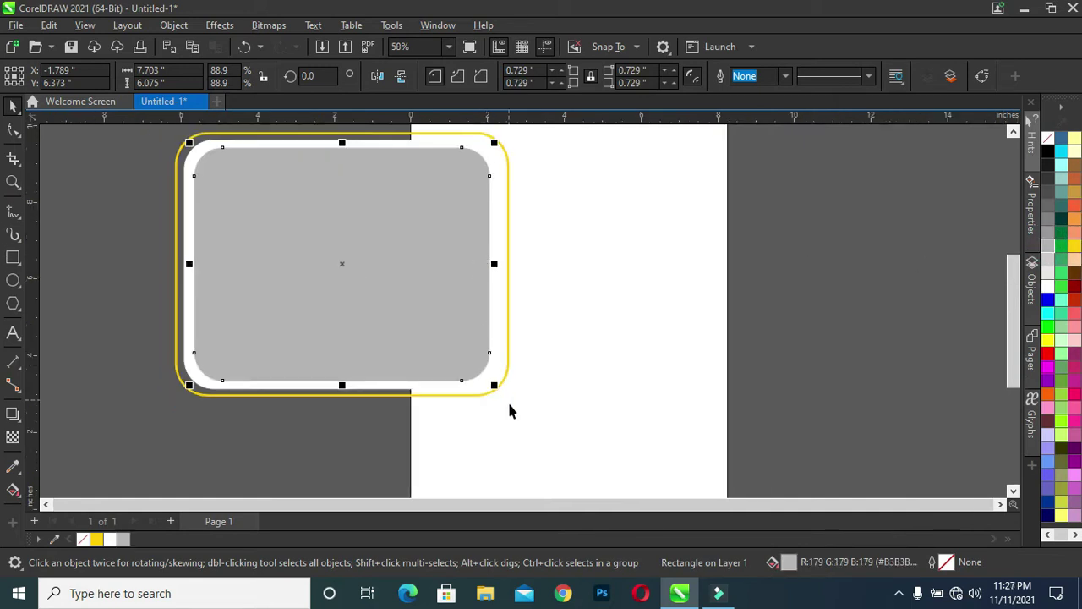
pyautogui.moveTo(496, 387)
pyautogui.mouseDown()
pyautogui.moveTo(507, 397)
pyautogui.moveTo(499, 389)
pyautogui.mouseUp()
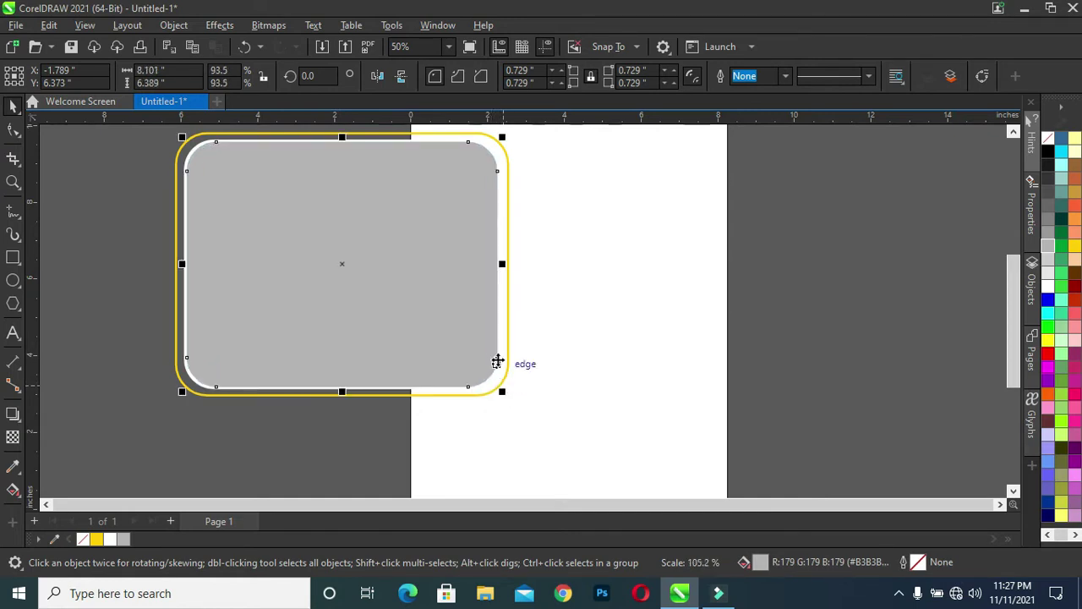
pyautogui.scroll(2, 465, 316)
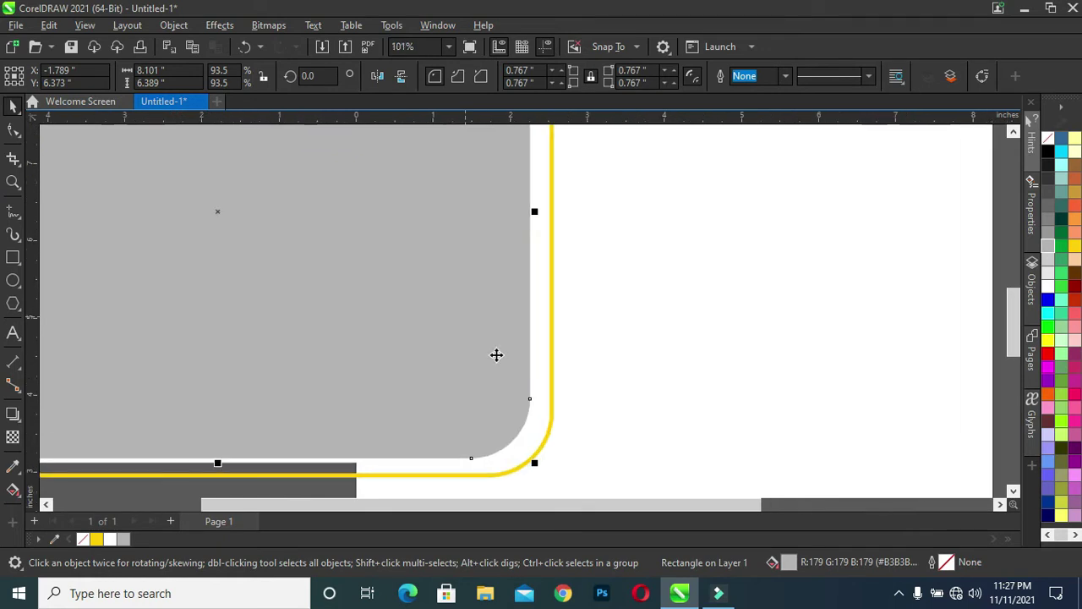
pyautogui.moveTo(536, 464); pyautogui.dragTo(527, 461)
# Step: Move all three nested rectangles right onto the page
pyautogui.scroll(-4, 565, 372)
pyautogui.scroll(-1, 522, 296)
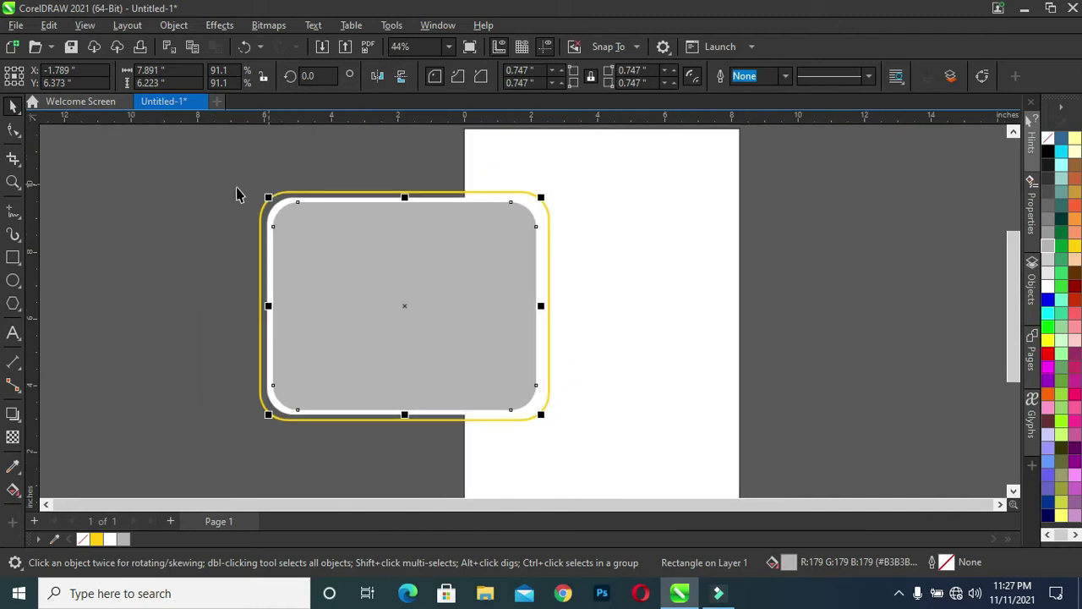
pyautogui.moveTo(210, 169); pyautogui.dragTo(660, 454)
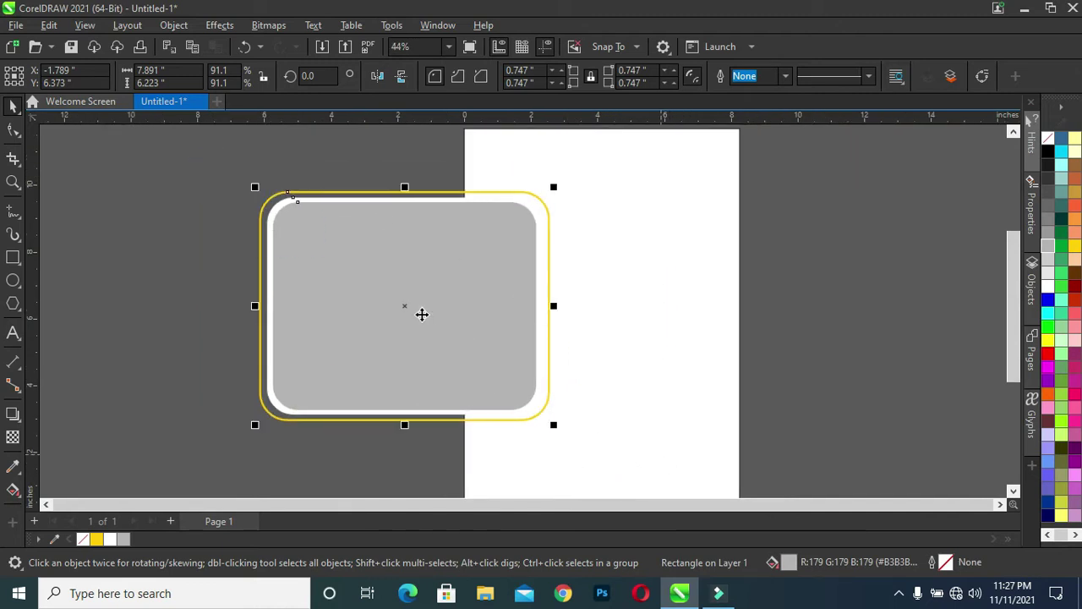
pyautogui.moveTo(421, 313); pyautogui.dragTo(723, 267)
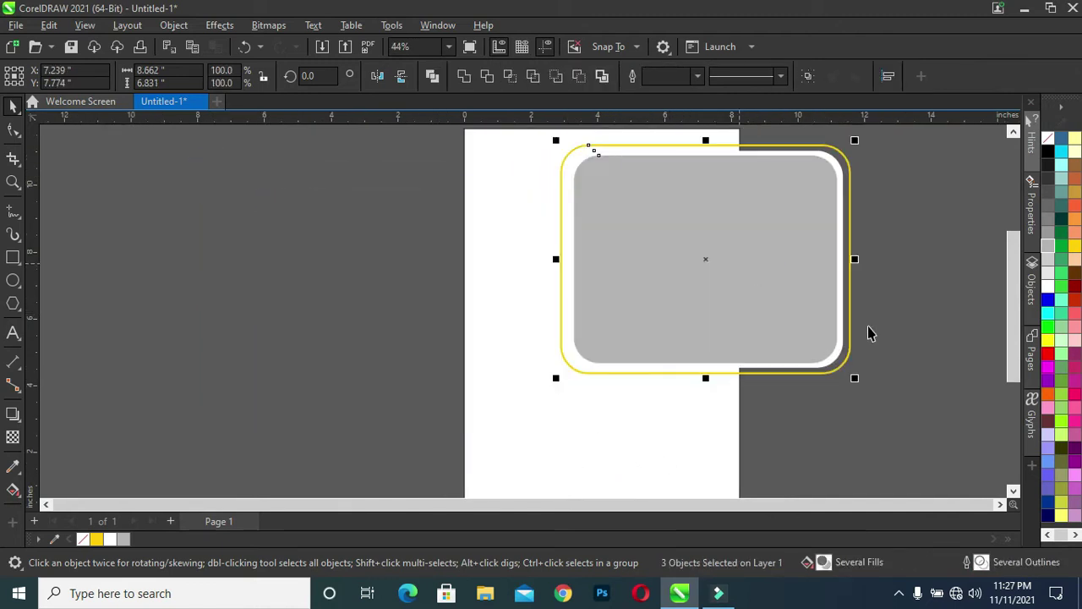
# Step: Tilt the photo frame about 23° and move it toward the page's top-right
pyautogui.click(854, 381)
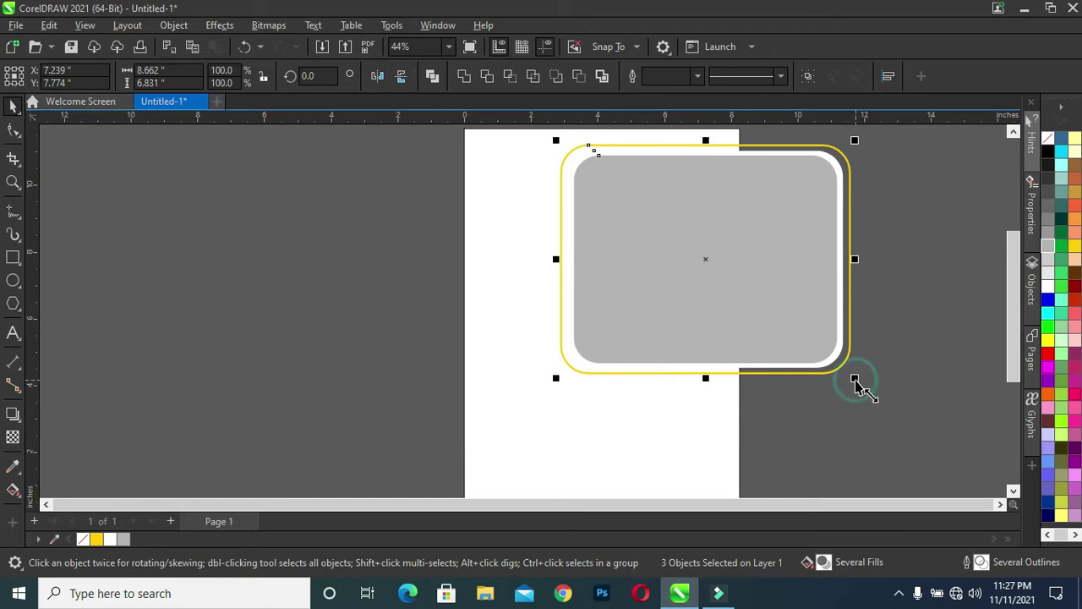
pyautogui.click(734, 286)
pyautogui.moveTo(861, 385); pyautogui.dragTo(889, 326)
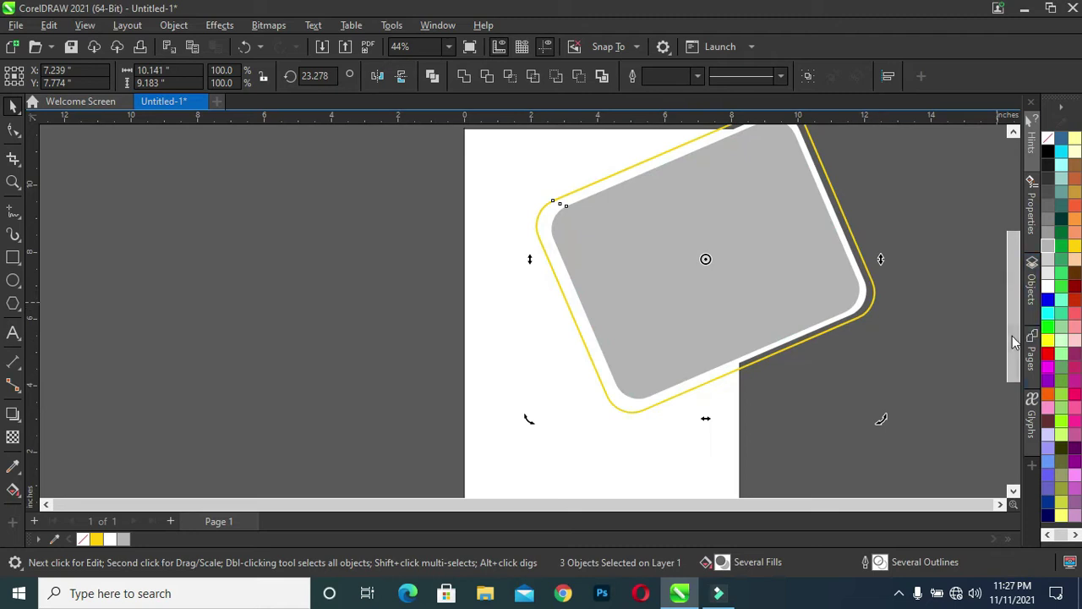
pyautogui.moveTo(1012, 335); pyautogui.dragTo(1008, 296)
pyautogui.moveTo(708, 385)
pyautogui.mouseDown()
pyautogui.moveTo(741, 325)
pyautogui.moveTo(776, 322)
pyautogui.mouseUp()
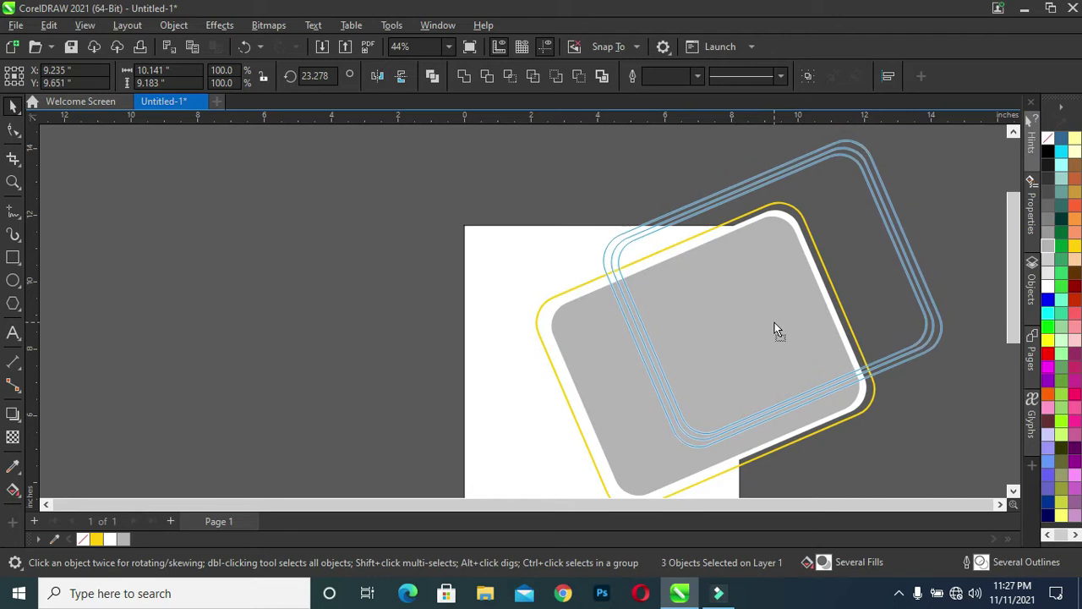
pyautogui.moveTo(776, 322); pyautogui.dragTo(770, 338)
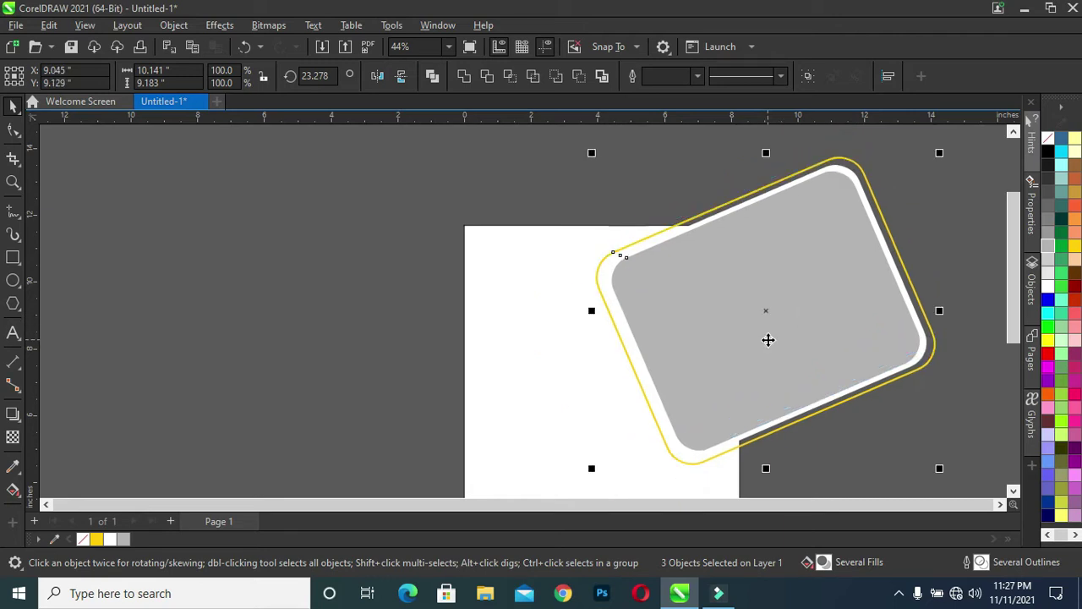
# Step: Adjust the frame's tilt to about 32.8° and settle it over the upper-right edge
pyautogui.moveTo(940, 475); pyautogui.dragTo(961, 423)
pyautogui.moveTo(834, 326)
pyautogui.mouseDown()
pyautogui.moveTo(803, 328)
pyautogui.moveTo(815, 318)
pyautogui.mouseUp()
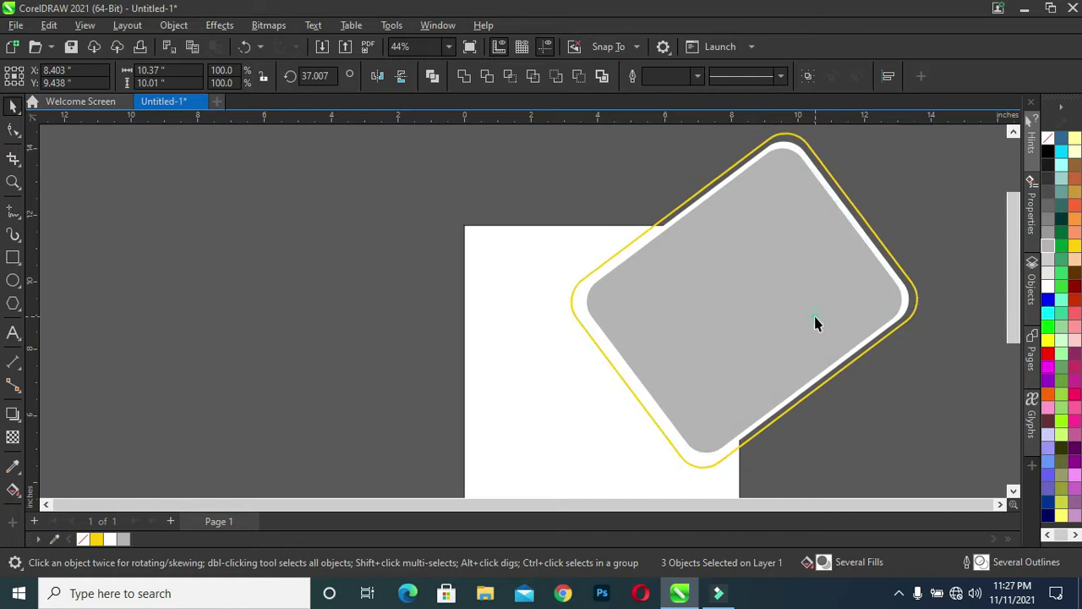
pyautogui.moveTo(927, 475); pyautogui.dragTo(909, 486)
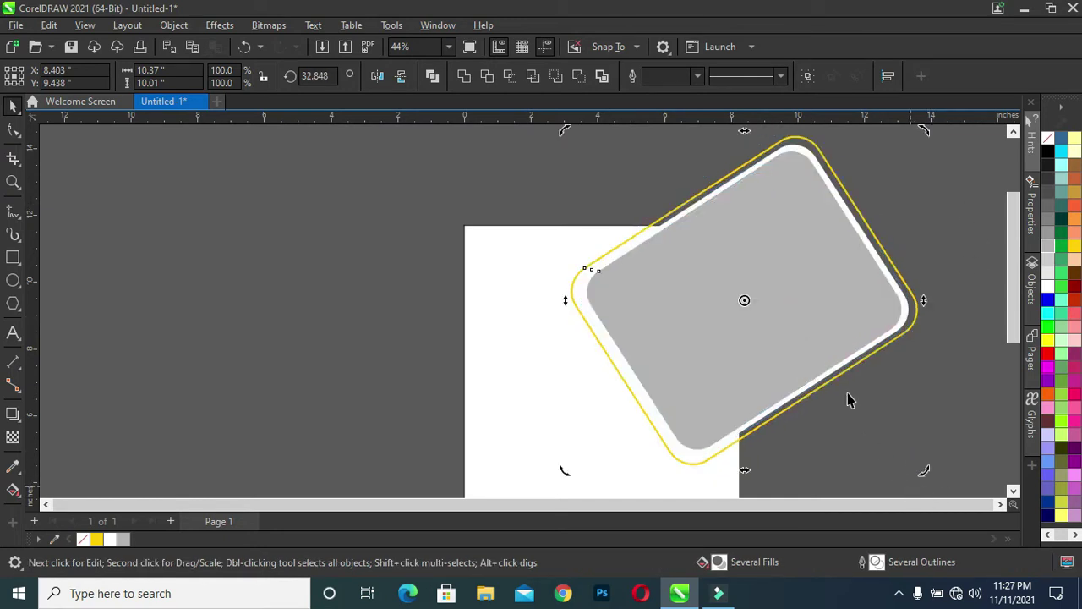
pyautogui.moveTo(817, 345); pyautogui.dragTo(814, 337)
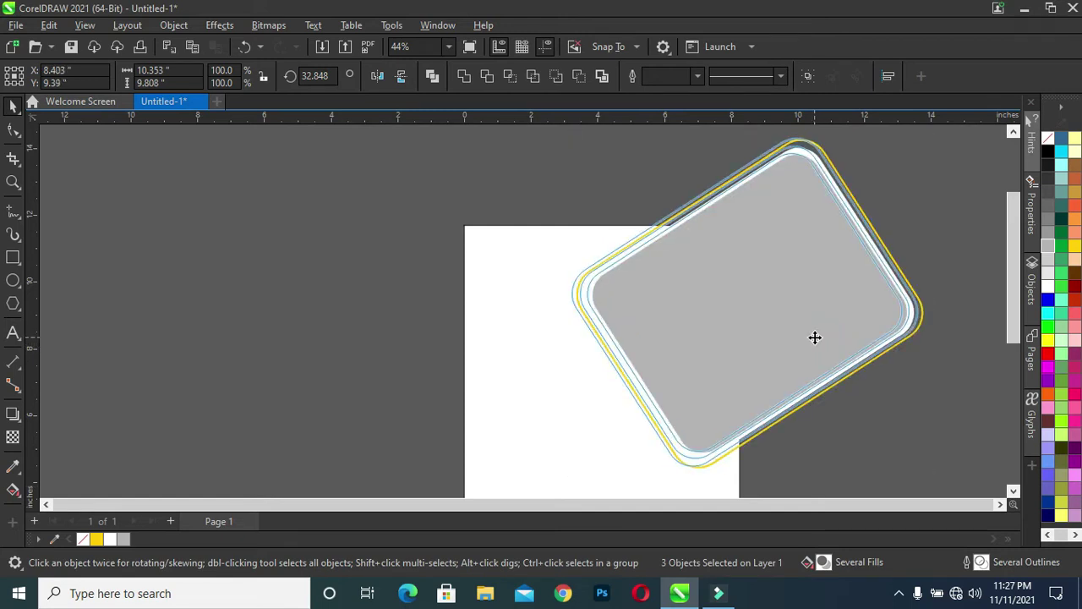
pyautogui.click(959, 302)
pyautogui.scroll(-2, 812, 314)
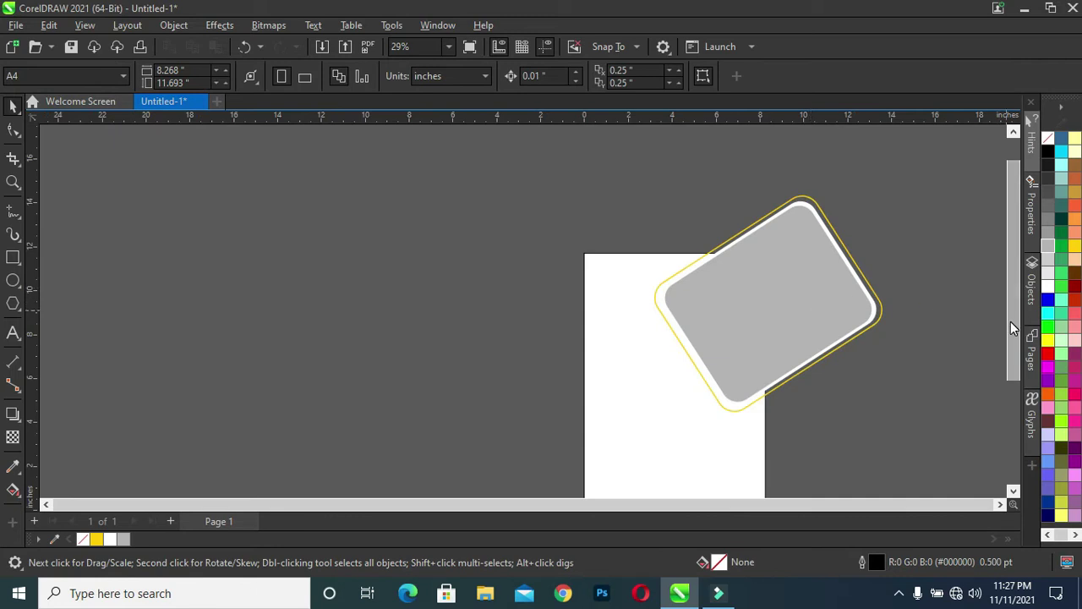
# Step: Drop a copy of the photo frame down and to the left
pyautogui.press('F4')
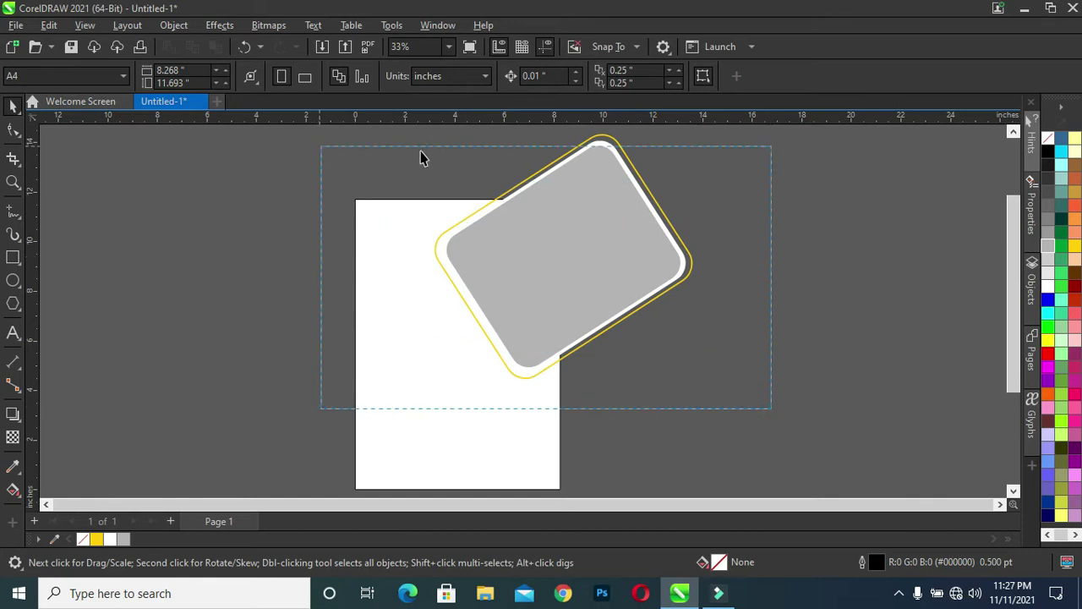
pyautogui.moveTo(462, 376); pyautogui.dragTo(412, 150)
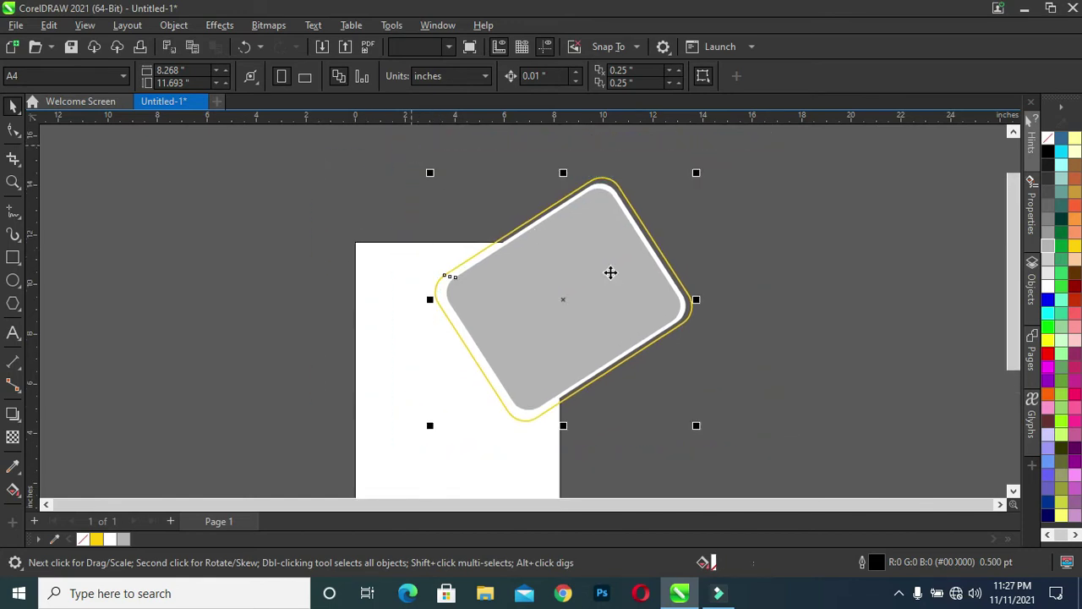
pyautogui.moveTo(564, 301); pyautogui.dragTo(314, 381)
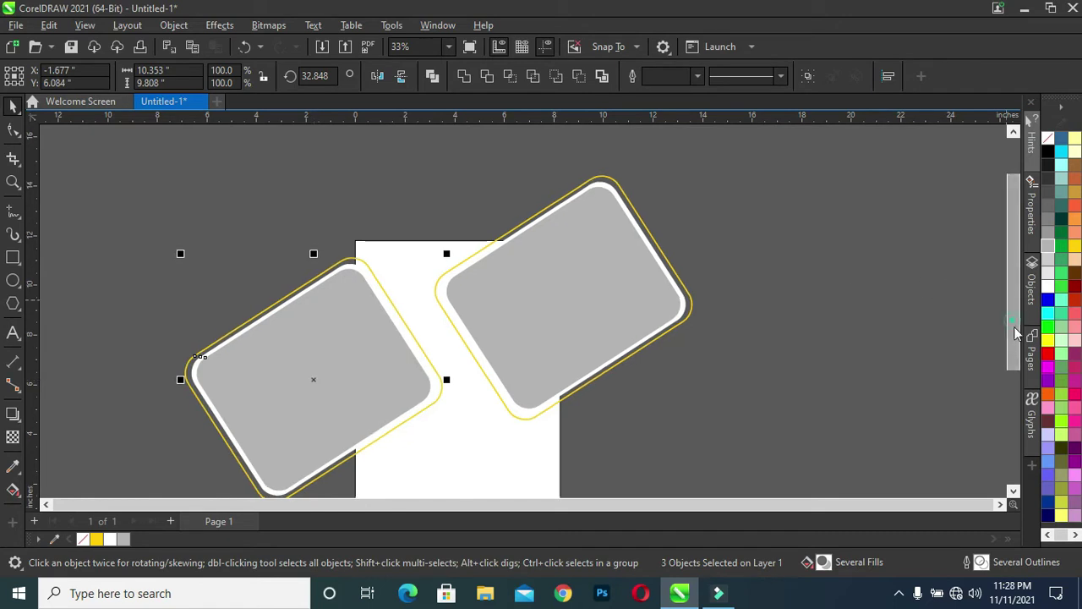
pyautogui.moveTo(1012, 329); pyautogui.dragTo(1012, 374)
pyautogui.moveTo(315, 296)
pyautogui.mouseDown()
pyautogui.moveTo(377, 408)
pyautogui.moveTo(349, 438)
pyautogui.mouseUp()
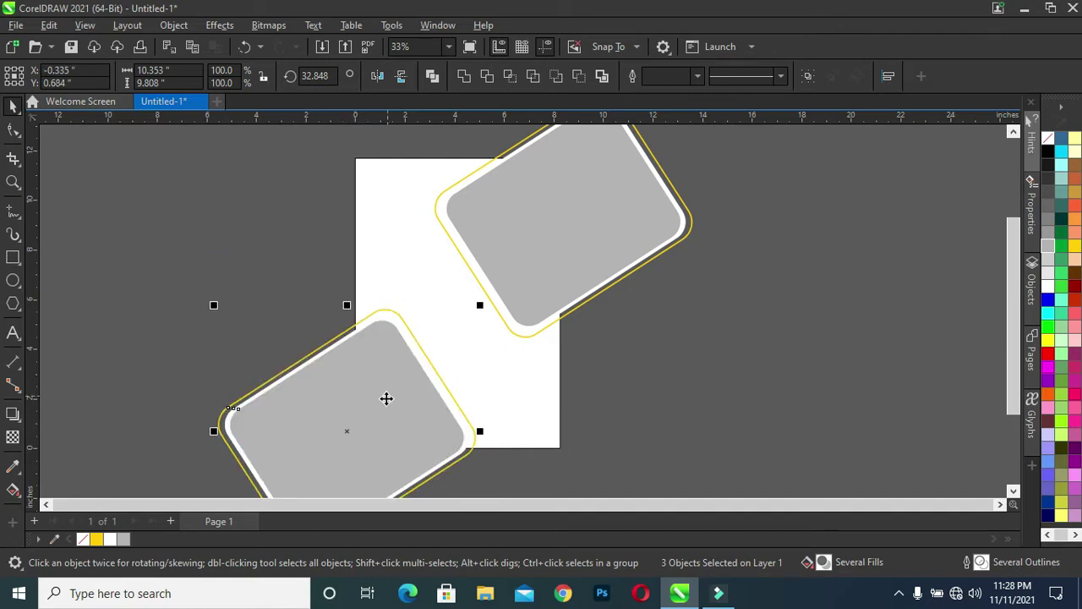
# Step: Tilt the copy to about 29.6° and place it over the page's lower-left edge
pyautogui.moveTo(1014, 355); pyautogui.dragTo(999, 382)
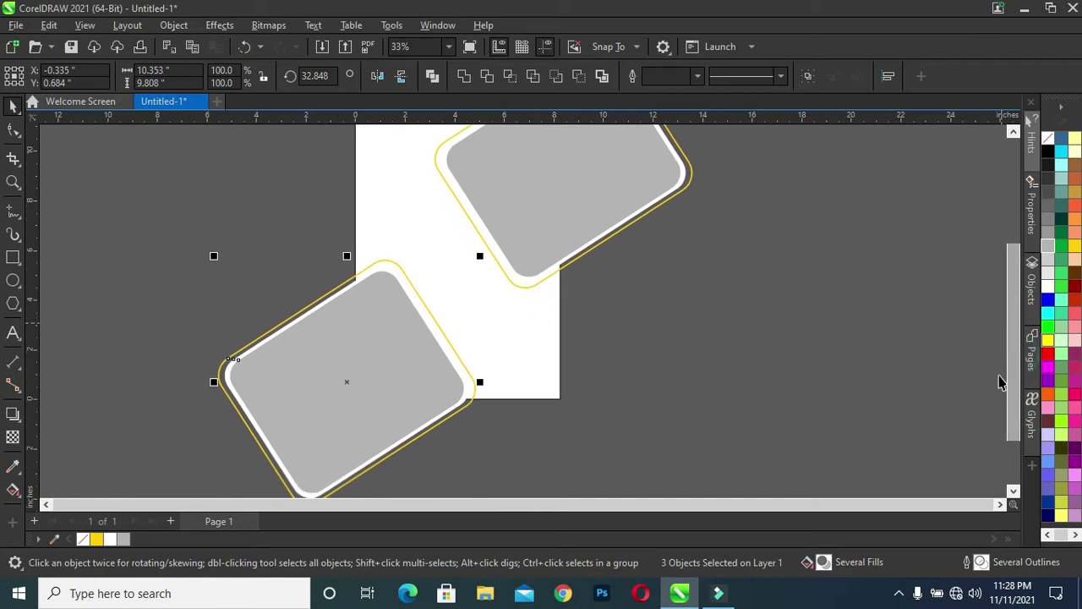
pyautogui.moveTo(343, 379); pyautogui.dragTo(337, 376)
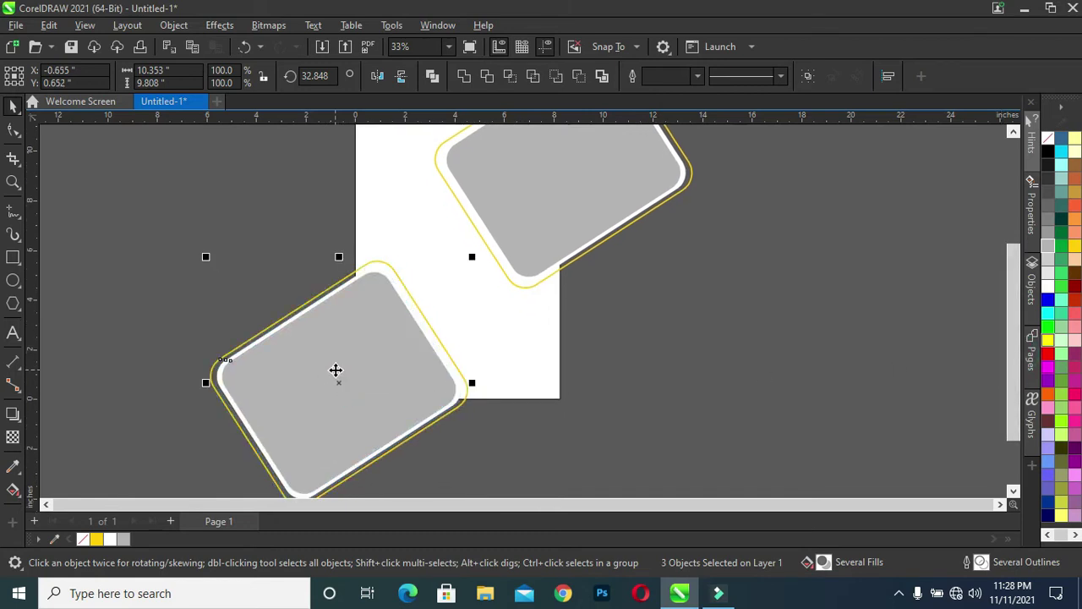
pyautogui.click(339, 382)
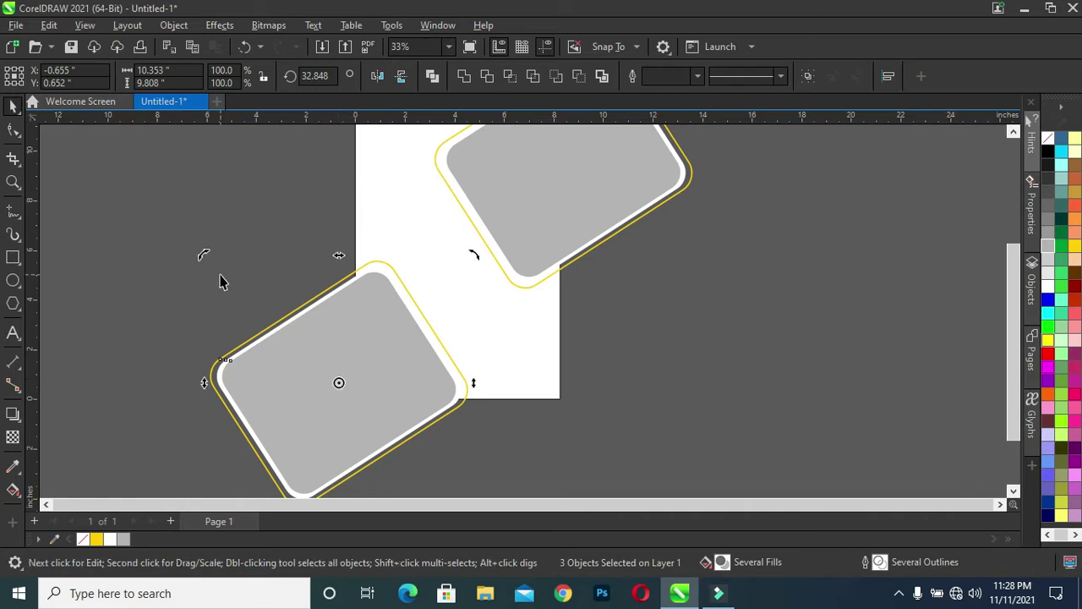
pyautogui.moveTo(203, 258); pyautogui.dragTo(213, 255)
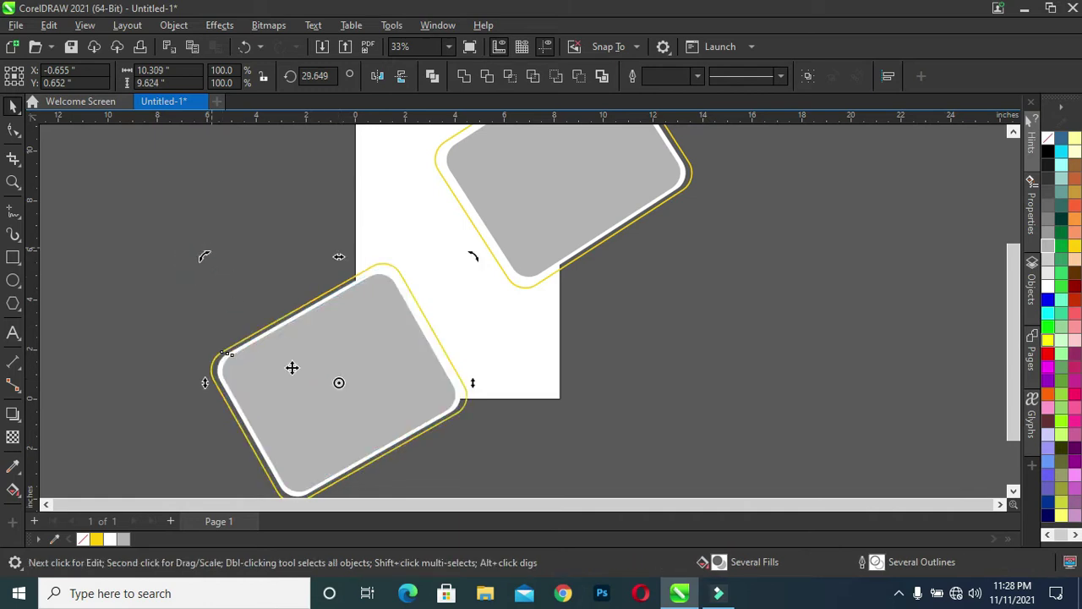
pyautogui.moveTo(342, 395); pyautogui.dragTo(355, 372)
# Step: Draw a new rectangle to the left of the page
pyautogui.click(177, 281)
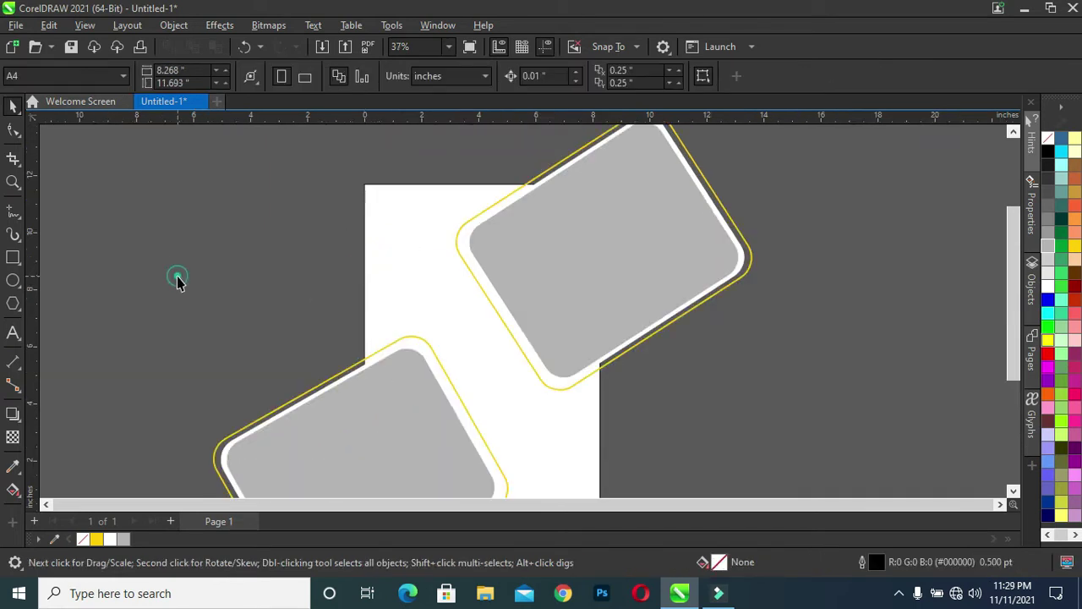
pyautogui.click(13, 258)
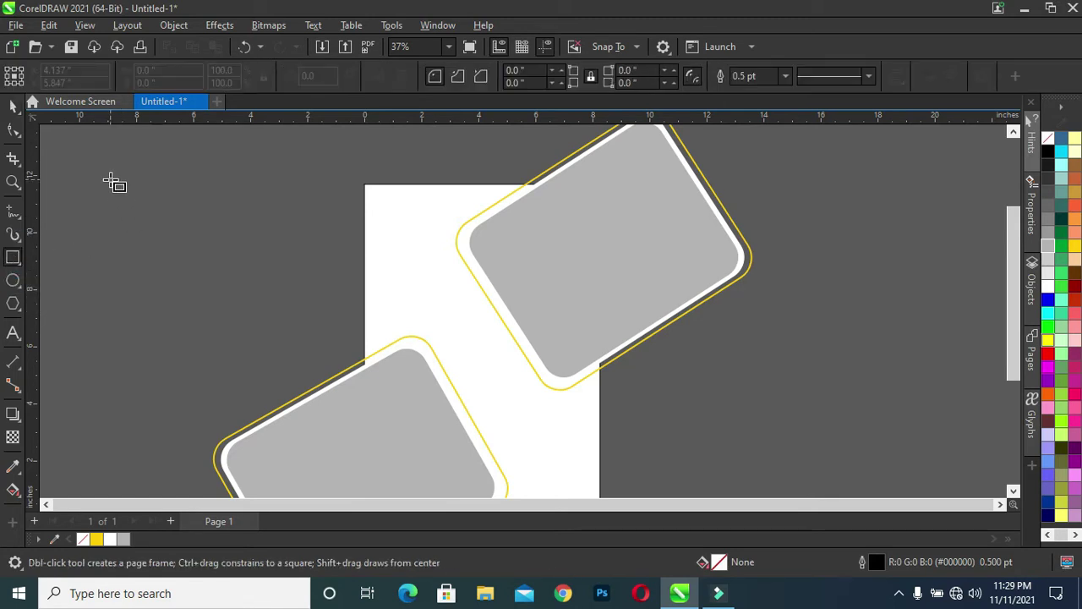
pyautogui.moveTo(109, 177)
pyautogui.mouseDown()
pyautogui.moveTo(290, 358)
pyautogui.moveTo(317, 369)
pyautogui.mouseUp()
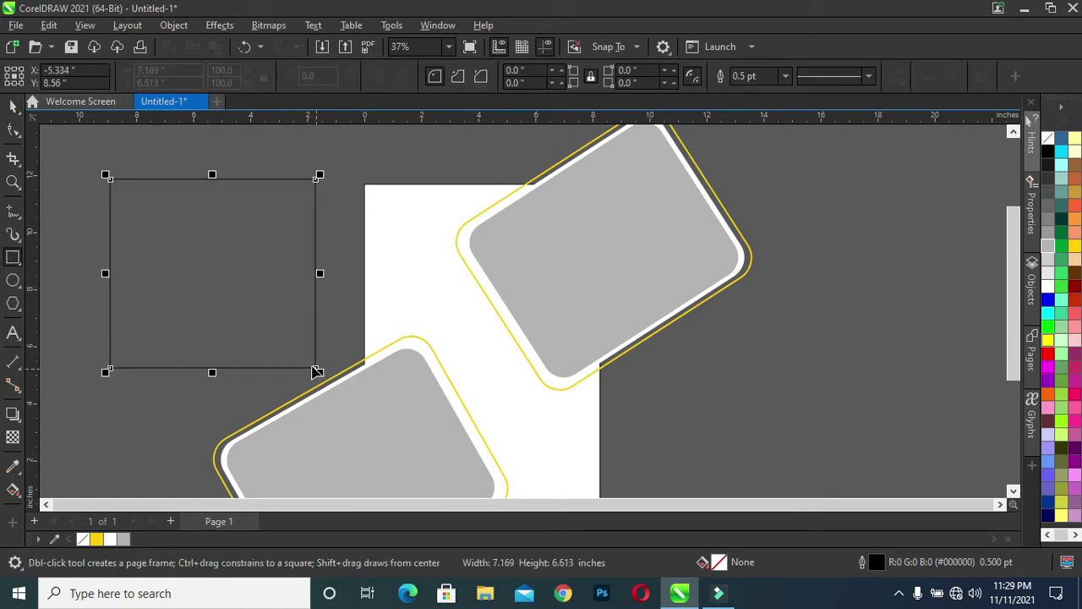
pyautogui.click(14, 107)
# Step: Round only the rectangle's top-right corner to 2.529
pyautogui.click(12, 110)
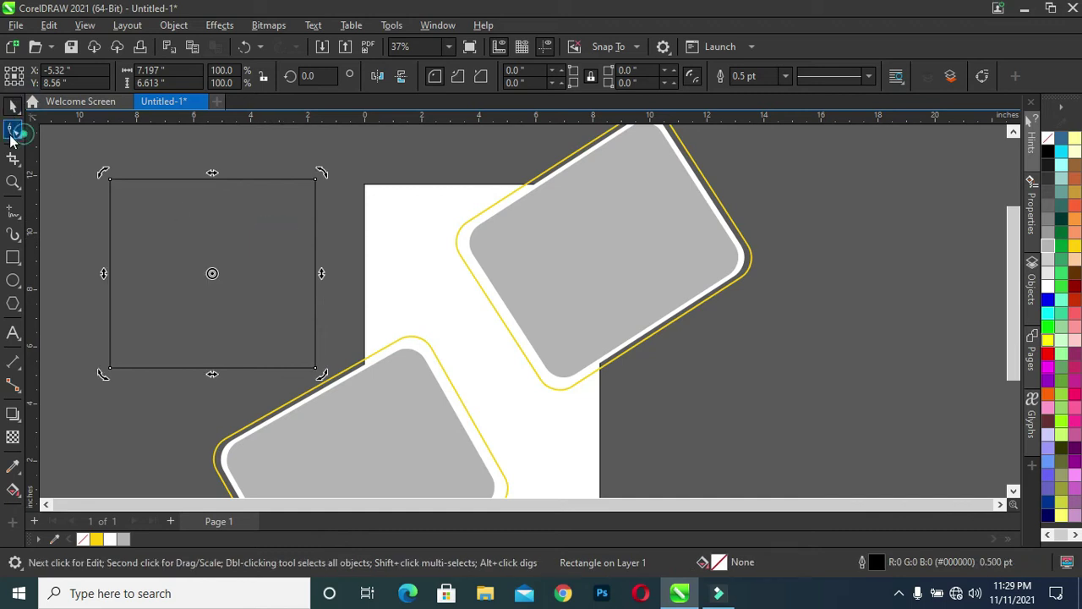
pyautogui.click(11, 132)
pyautogui.moveTo(315, 180); pyautogui.dragTo(331, 225)
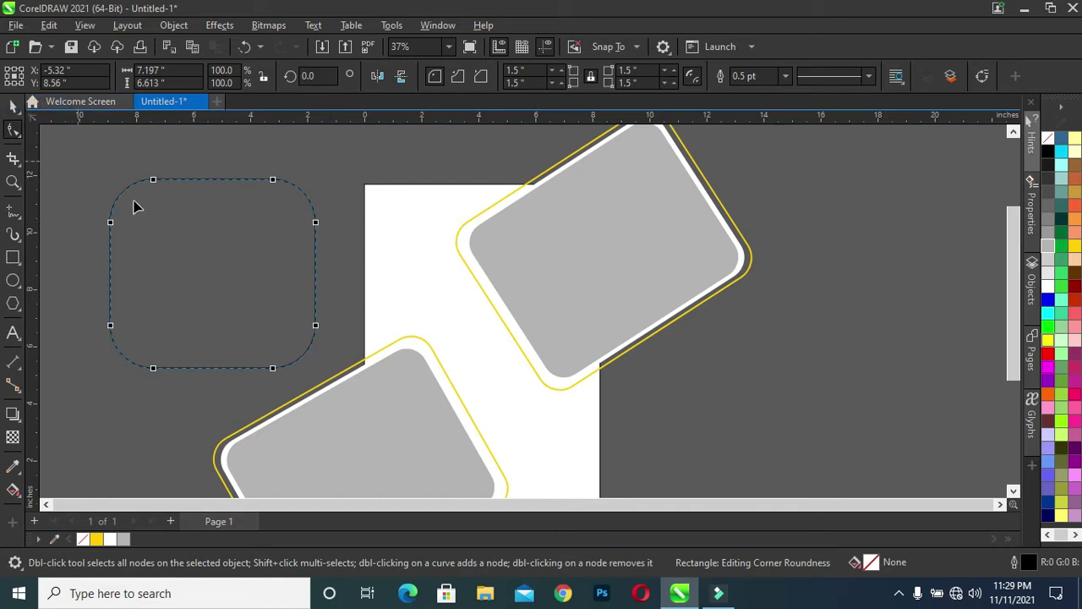
pyautogui.moveTo(315, 226)
pyautogui.mouseDown()
pyautogui.moveTo(315, 180)
pyautogui.moveTo(328, 254)
pyautogui.mouseUp()
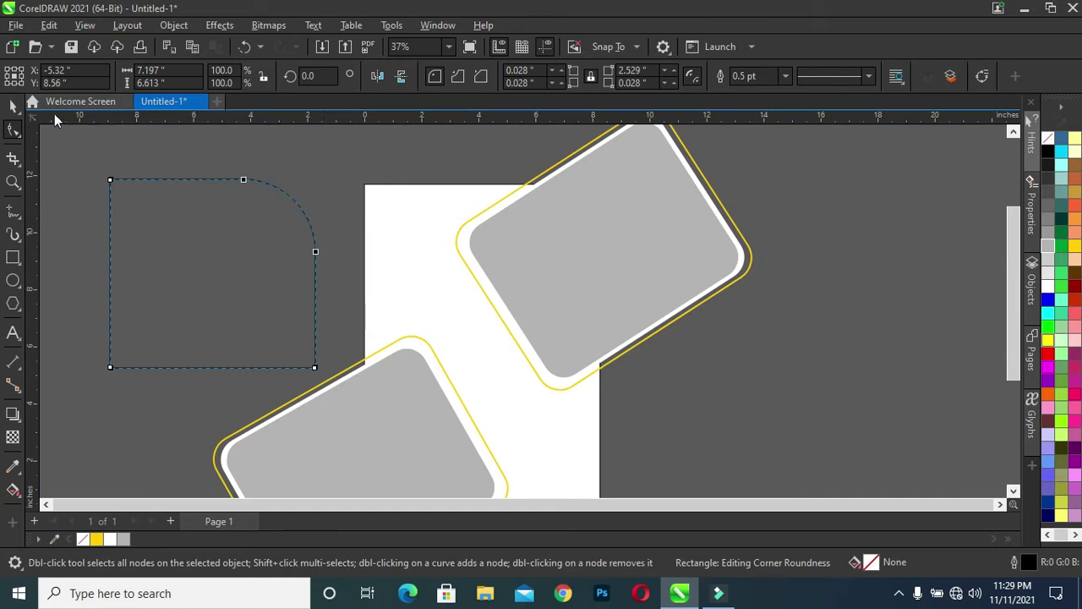
# Step: Rotate the rectangle diagonally to 316.919°
pyautogui.click(12, 108)
pyautogui.click(212, 273)
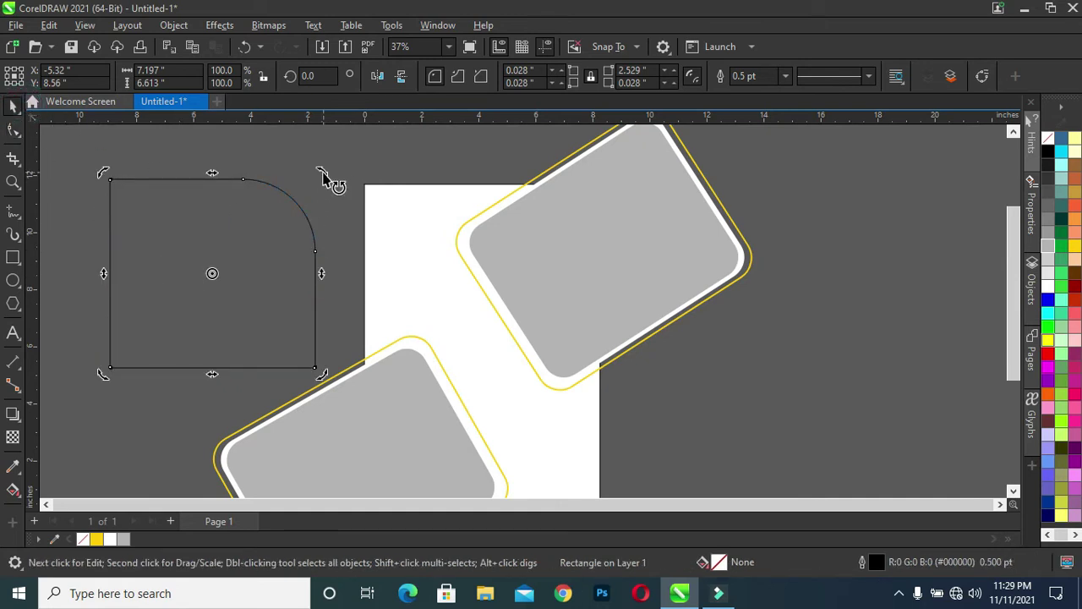
pyautogui.moveTo(324, 173)
pyautogui.mouseDown()
pyautogui.moveTo(347, 235)
pyautogui.moveTo(339, 282)
pyautogui.moveTo(307, 275)
pyautogui.mouseUp()
# Step: Tighten the rounded corner to a 1.67 radius
pyautogui.click(14, 127)
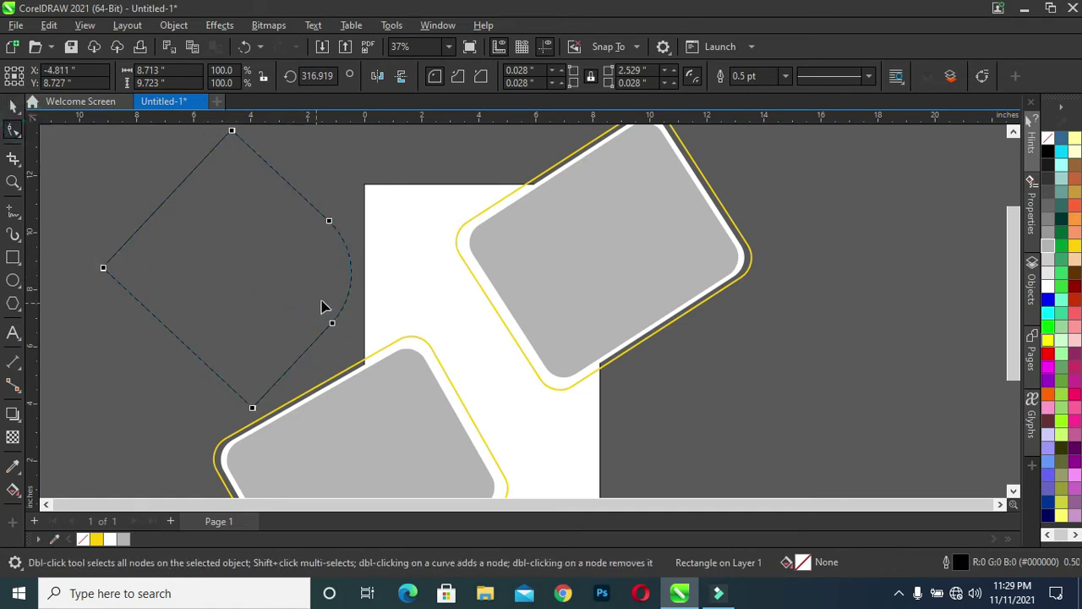
pyautogui.moveTo(332, 324); pyautogui.dragTo(345, 313)
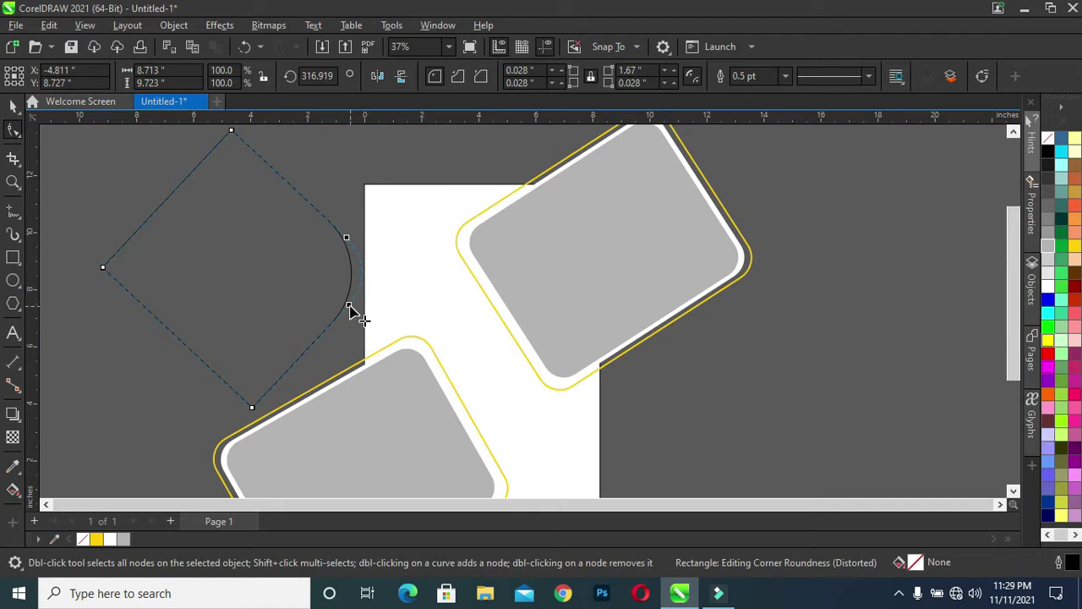
pyautogui.moveTo(350, 307); pyautogui.dragTo(352, 309)
# Step: Rotate the shape to 304.173° and move it onto the page's left edge
pyautogui.click(13, 105)
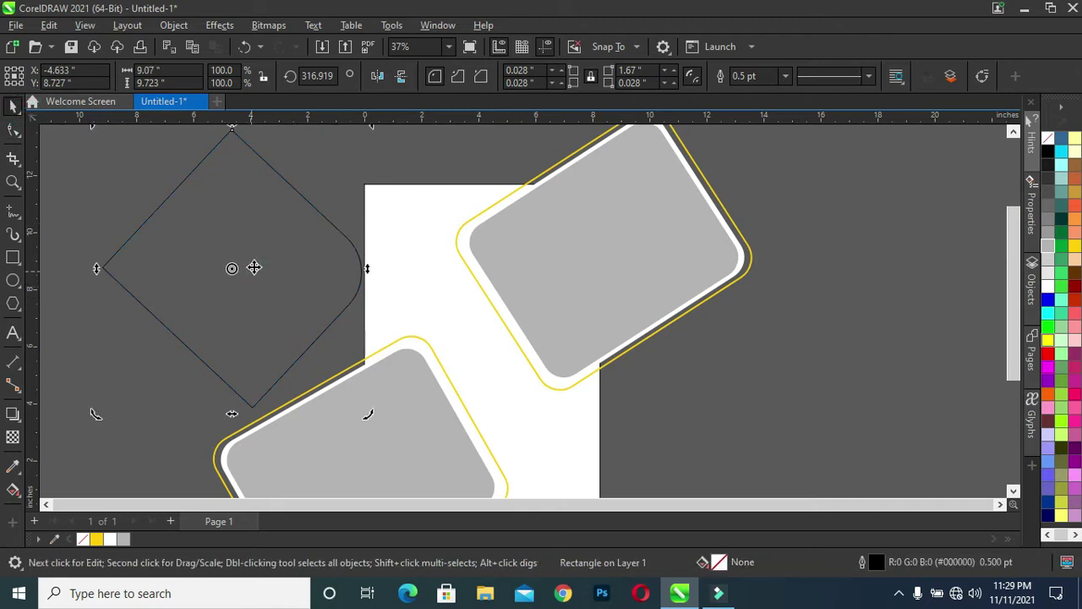
pyautogui.moveTo(254, 265); pyautogui.dragTo(309, 264)
pyautogui.click(307, 265)
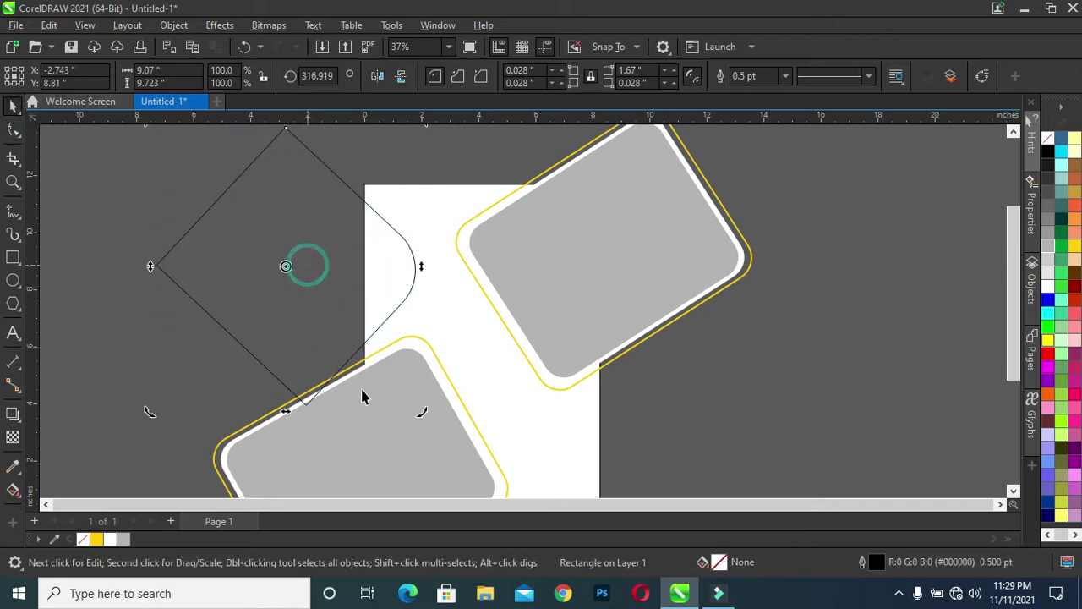
pyautogui.moveTo(422, 418); pyautogui.dragTo(372, 421)
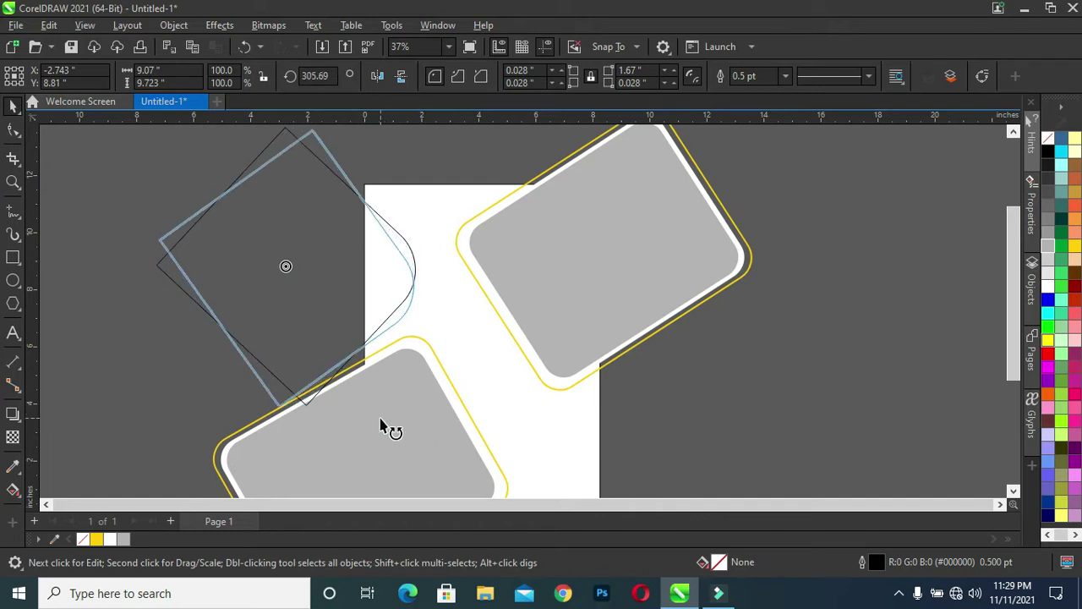
pyautogui.moveTo(327, 302); pyautogui.dragTo(330, 300)
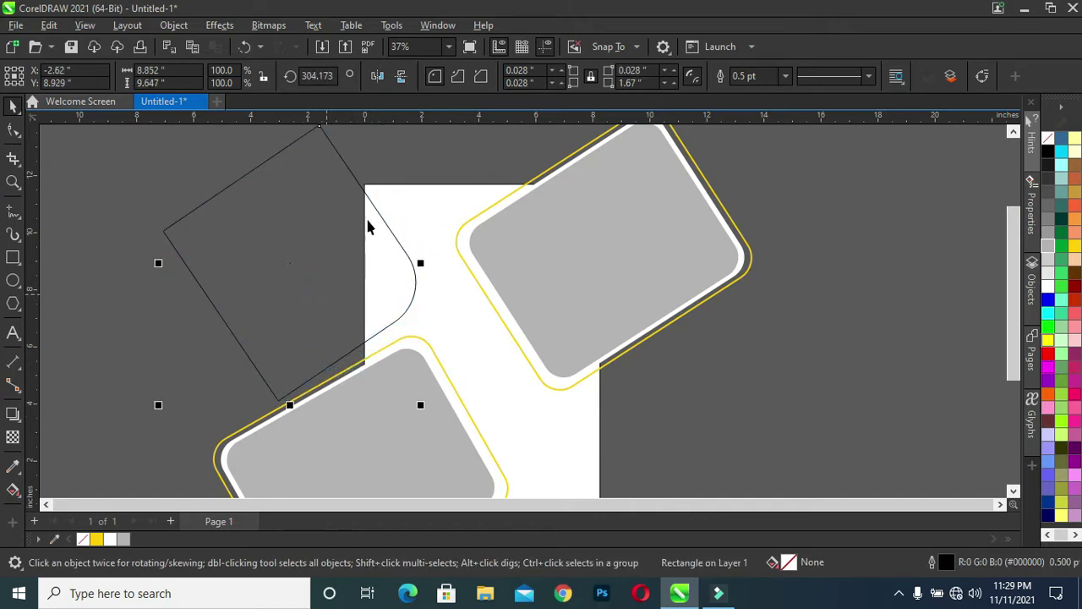
pyautogui.scroll(-1, 304, 211)
pyautogui.scroll(-1, 309, 213)
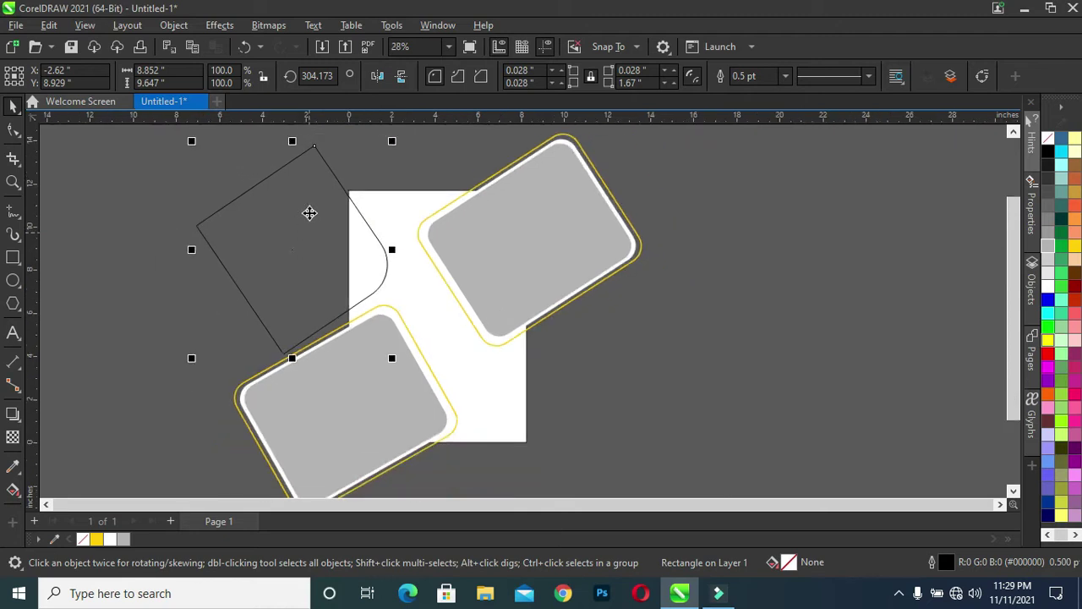
# Step: Convert the rectangle to curves, reposition its top and bottom nodes, and delete an extra node
pyautogui.click(11, 131)
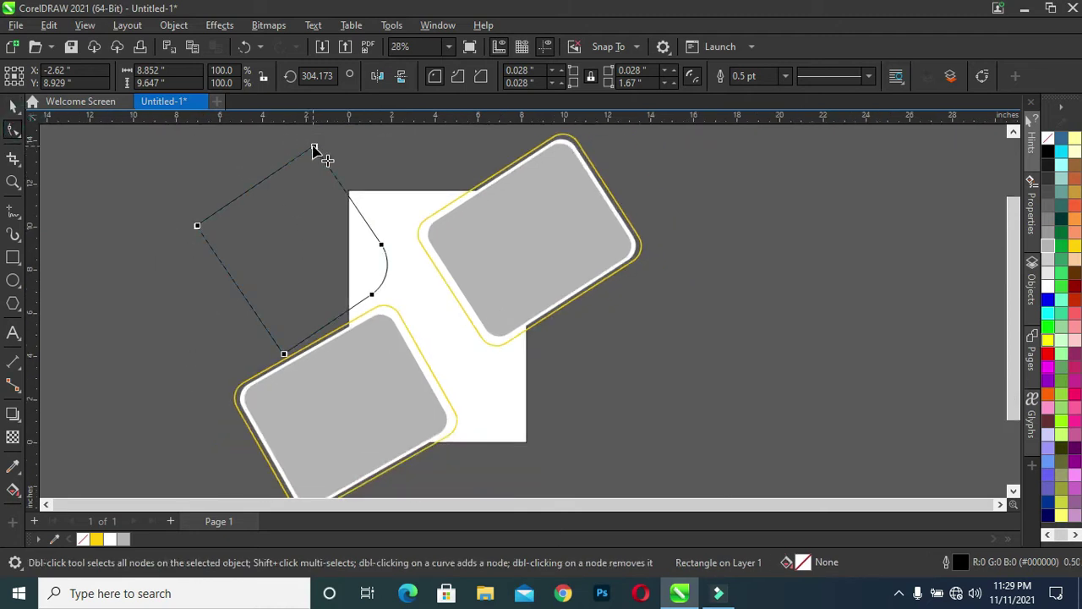
pyautogui.click(983, 76)
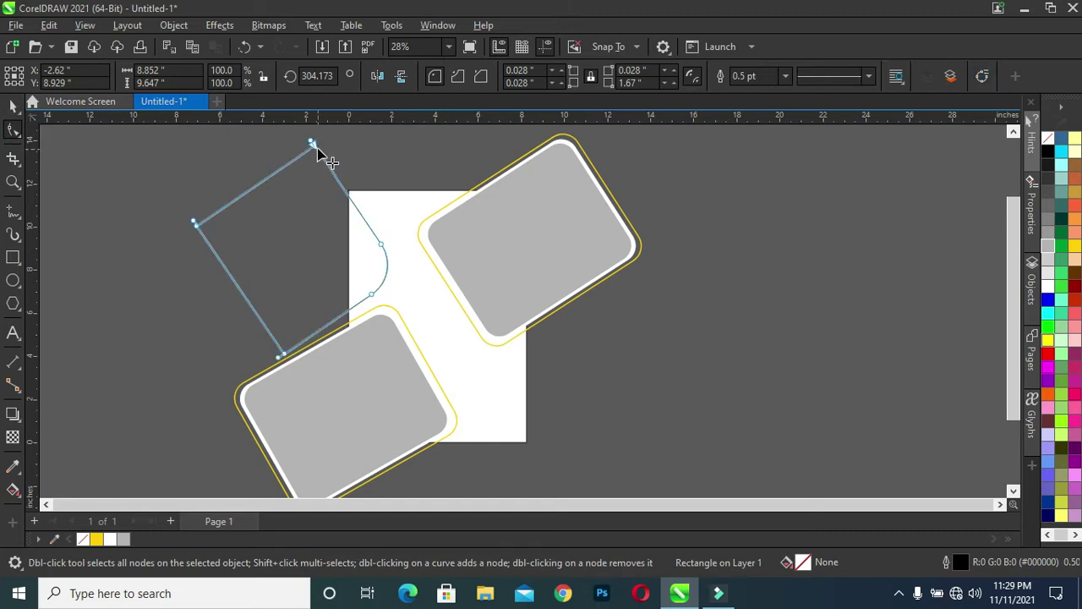
pyautogui.moveTo(315, 145); pyautogui.dragTo(296, 182)
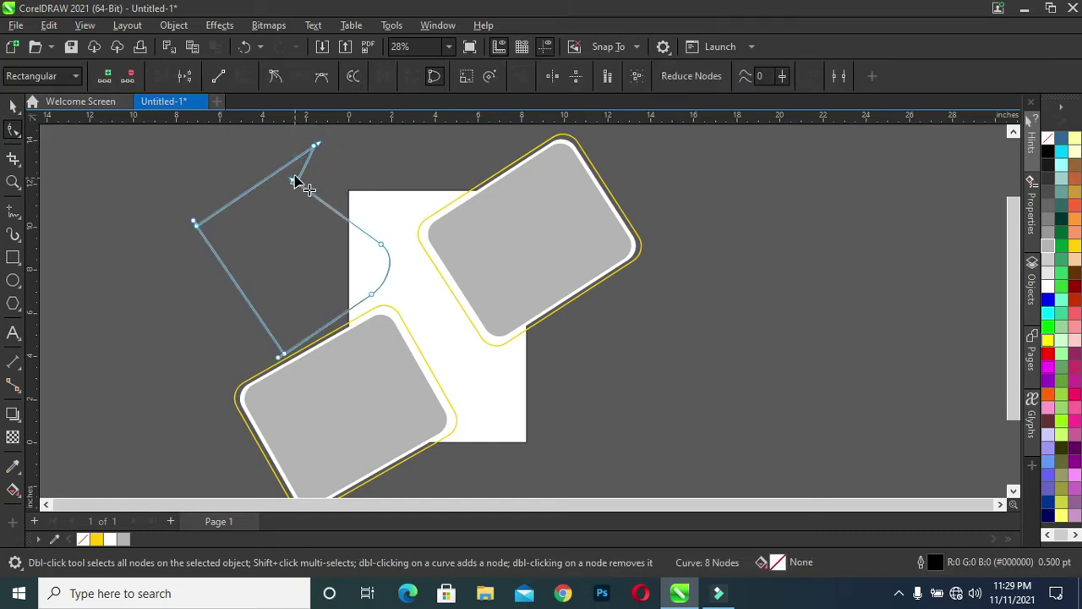
pyautogui.click(315, 149)
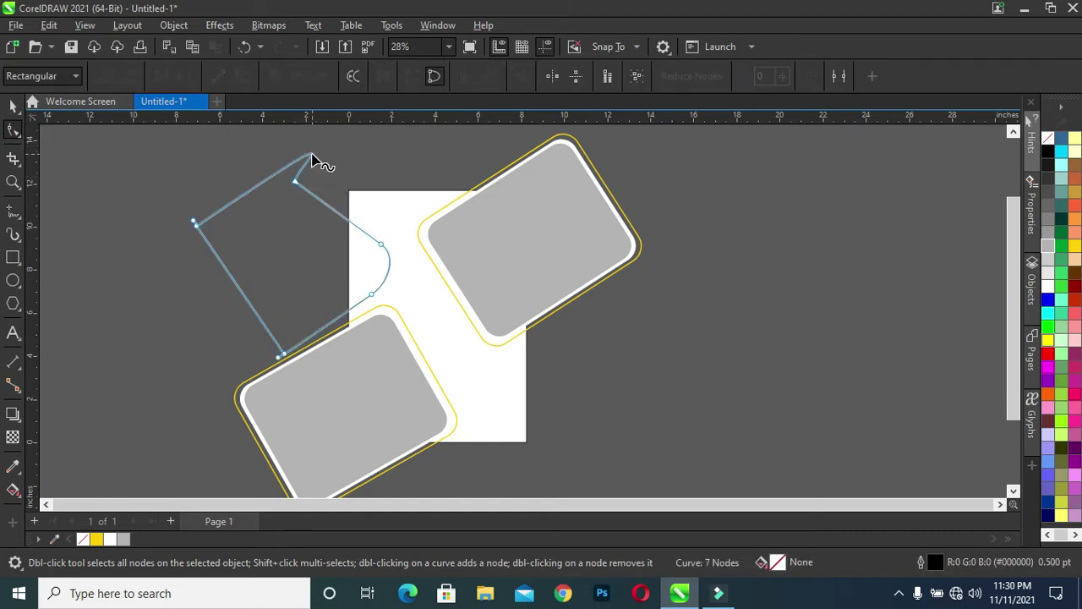
pyautogui.moveTo(315, 149)
pyautogui.mouseDown()
pyautogui.moveTo(271, 190)
pyautogui.moveTo(273, 174)
pyautogui.moveTo(296, 195)
pyautogui.mouseUp()
pyautogui.click(293, 181)
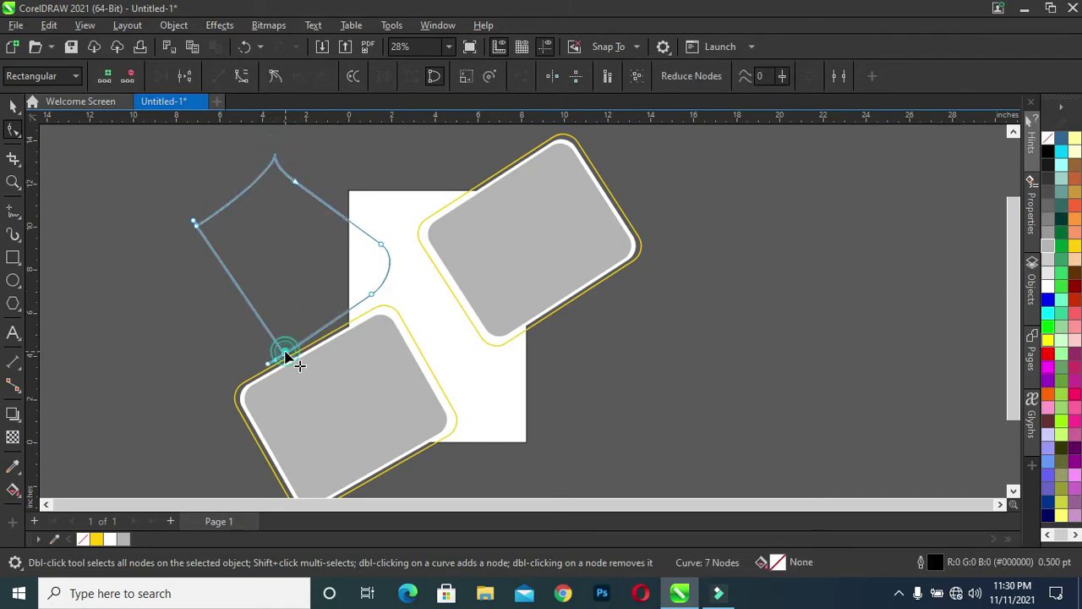
pyautogui.moveTo(281, 356); pyautogui.dragTo(239, 331)
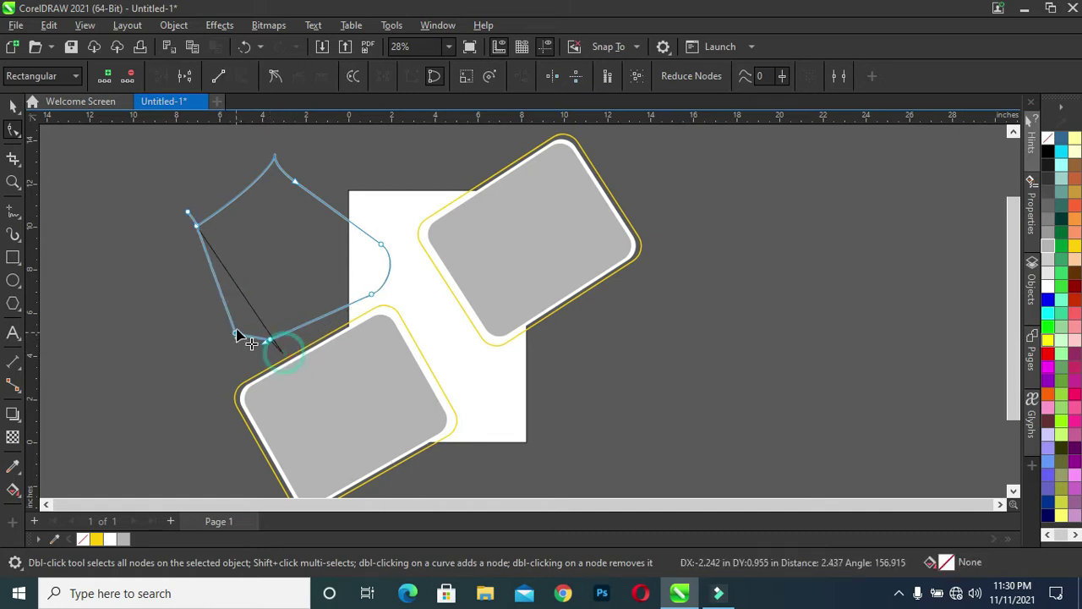
pyautogui.doubleClick(270, 343)
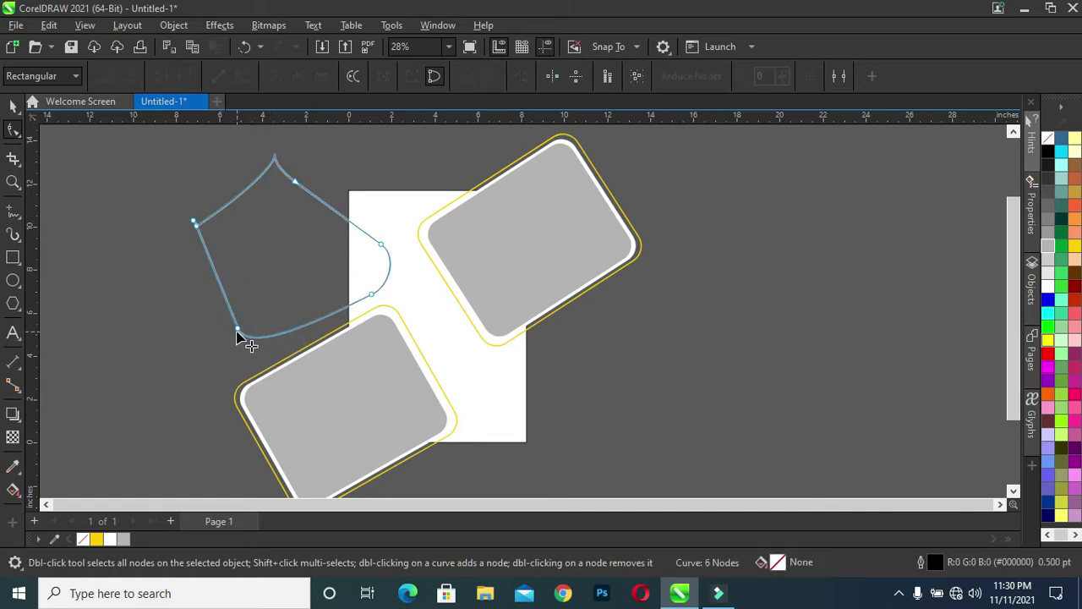
# Step: Drag the remaining nodes and curve handles to round the outline into a six-node bulge
pyautogui.click(238, 329)
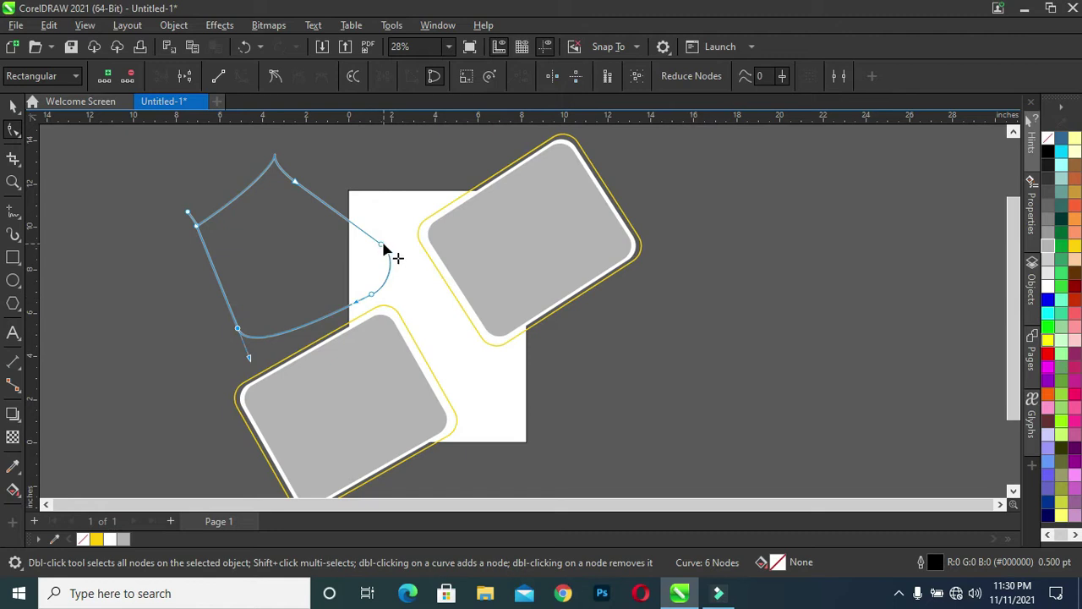
pyautogui.moveTo(384, 248); pyautogui.dragTo(385, 241)
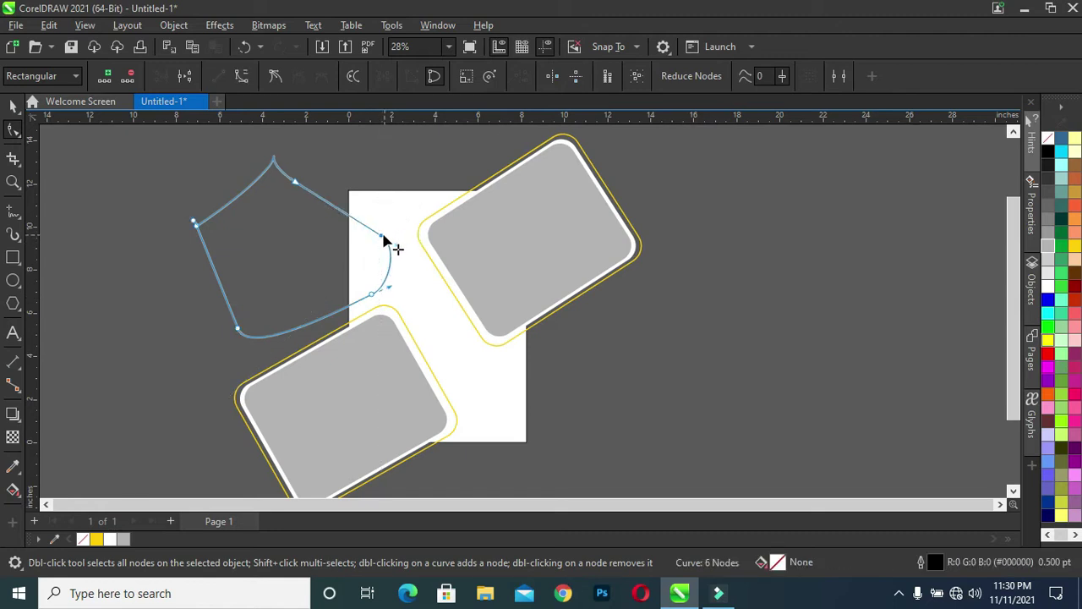
pyautogui.moveTo(296, 184); pyautogui.dragTo(232, 196)
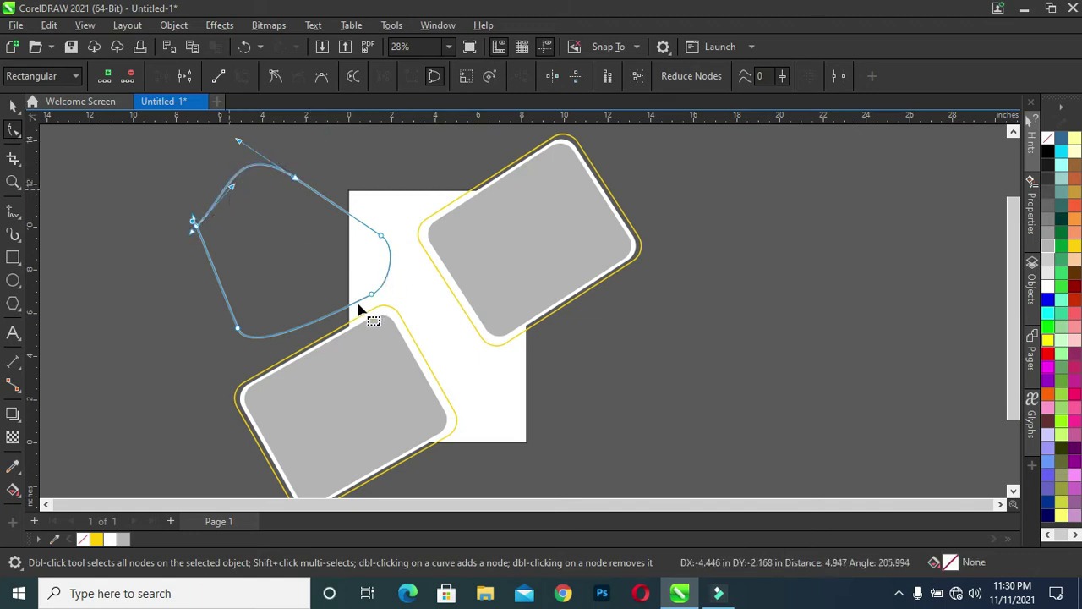
pyautogui.moveTo(359, 309); pyautogui.dragTo(360, 308)
pyautogui.moveTo(381, 239); pyautogui.dragTo(373, 231)
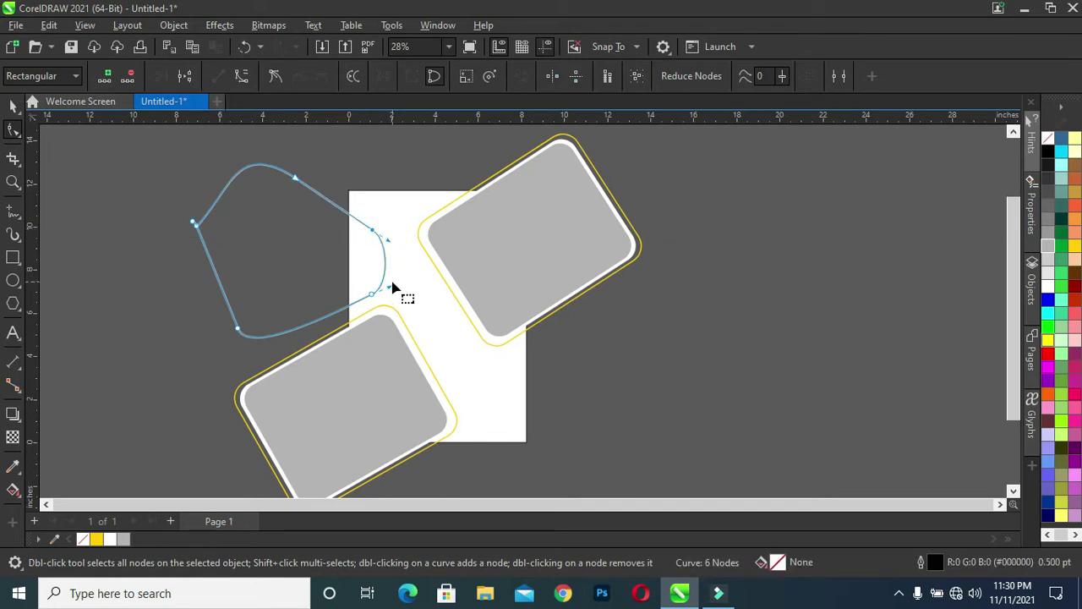
pyautogui.moveTo(389, 292); pyautogui.dragTo(399, 285)
pyautogui.moveTo(389, 241); pyautogui.dragTo(396, 246)
pyautogui.click(374, 231)
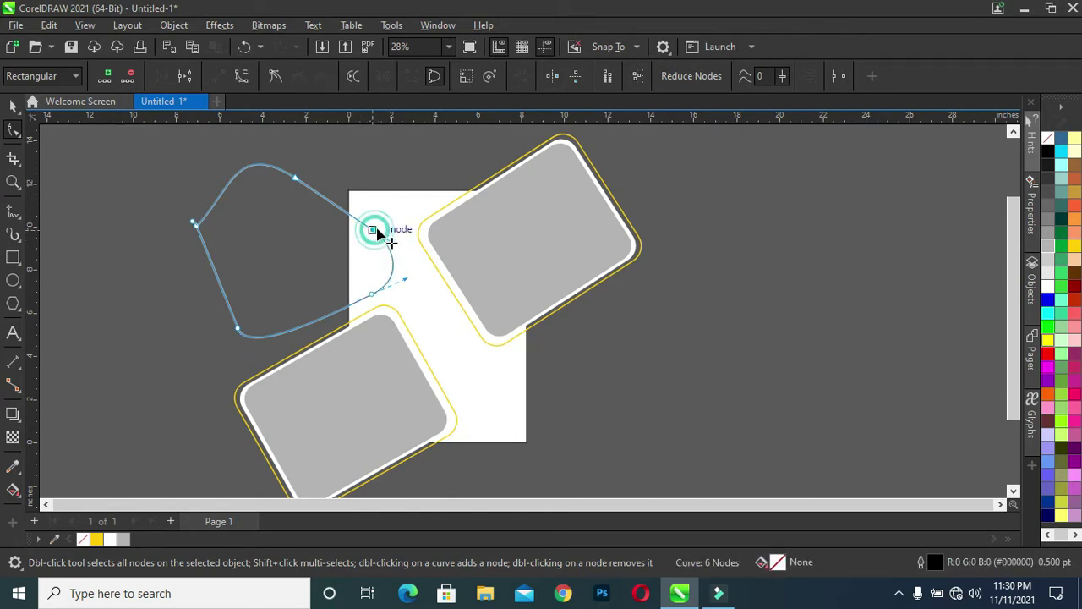
pyautogui.scroll(2, 322, 161)
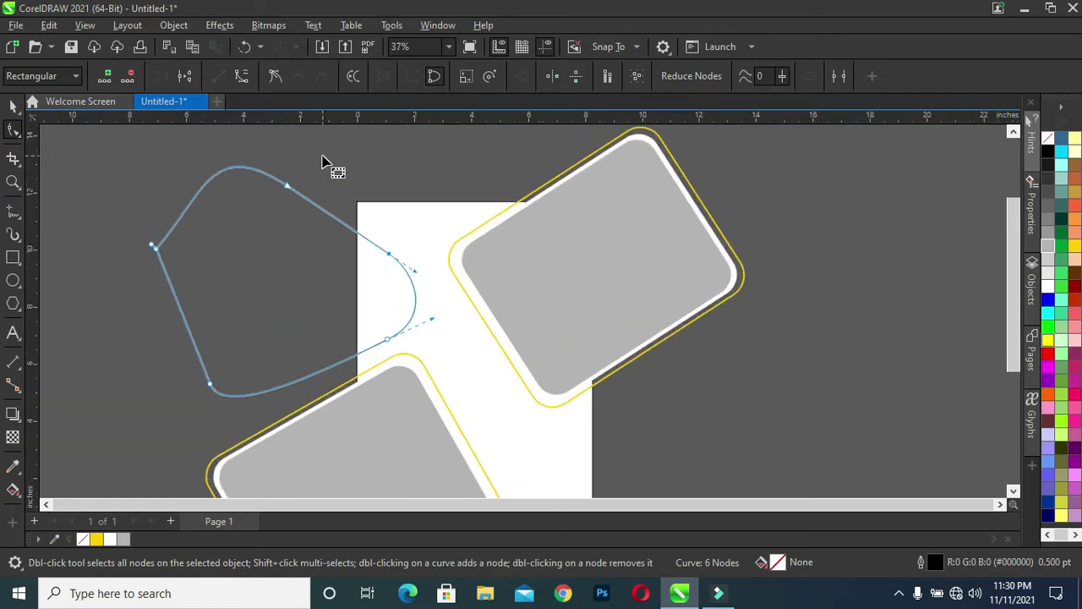
pyautogui.scroll(-1, 300, 279)
pyautogui.scroll(1, 307, 281)
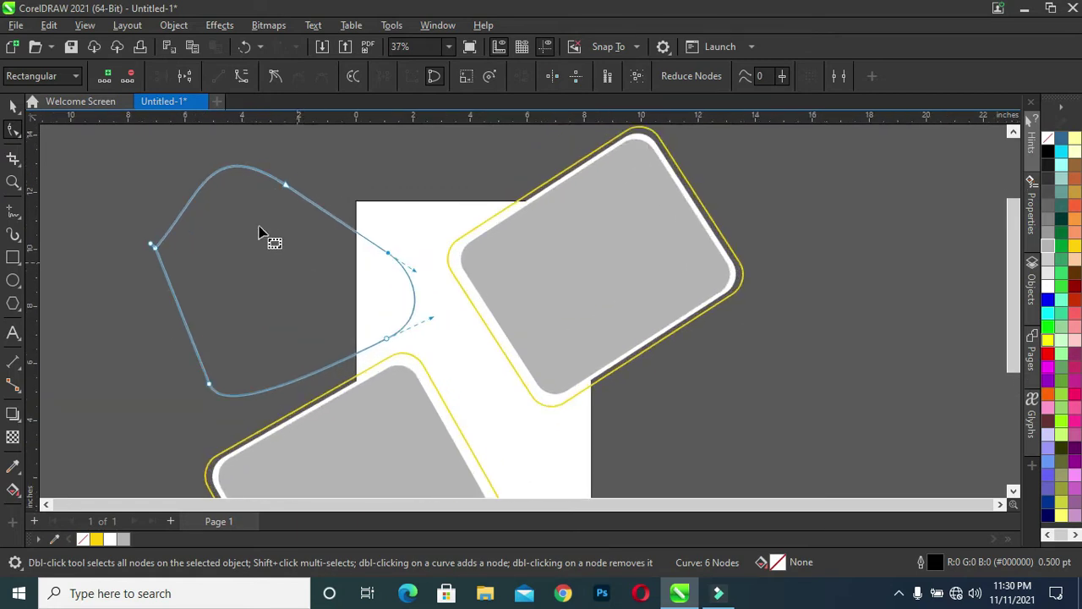
# Step: Shift the reshaped outline left and then back right over the page edge
pyautogui.click(12, 105)
pyautogui.click(239, 268)
pyautogui.moveTo(238, 283); pyautogui.dragTo(229, 275)
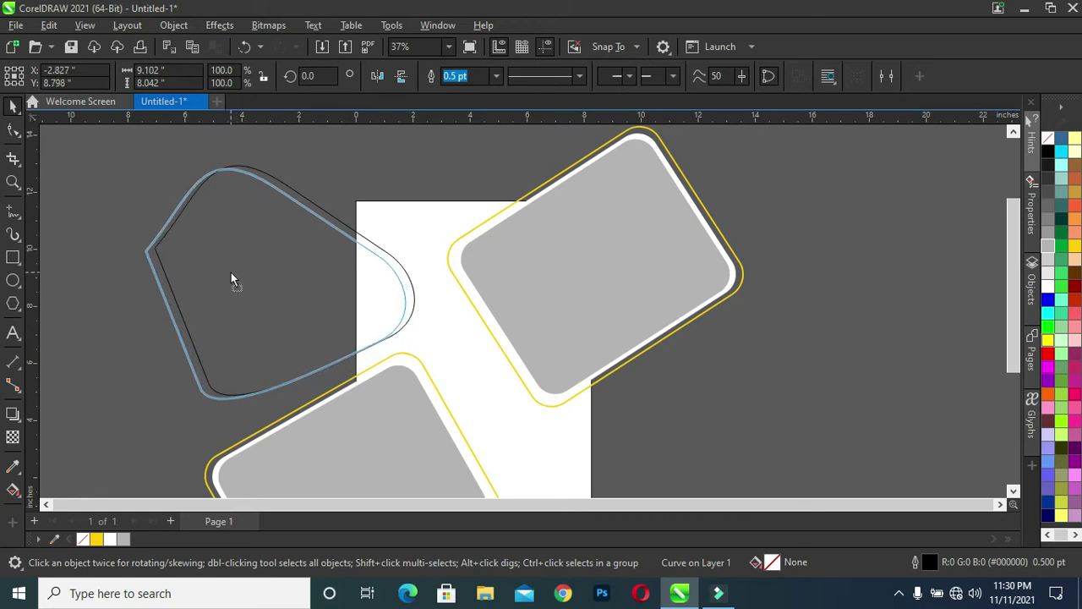
pyautogui.moveTo(230, 272)
pyautogui.mouseDown()
pyautogui.moveTo(270, 287)
pyautogui.moveTo(259, 286)
pyautogui.mouseUp()
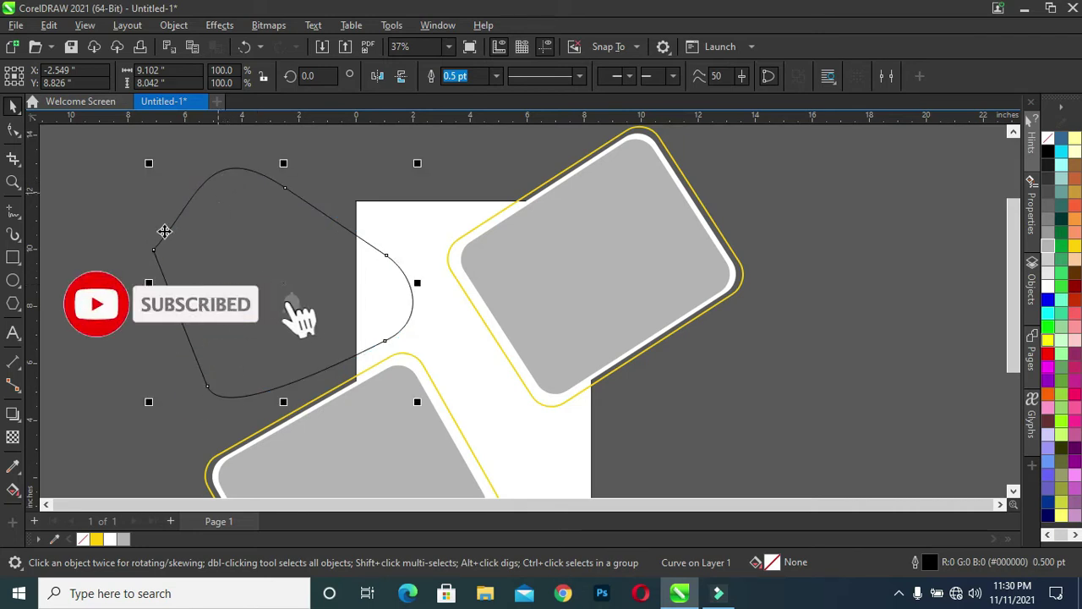
pyautogui.click(121, 218)
pyautogui.scroll(-1, 311, 246)
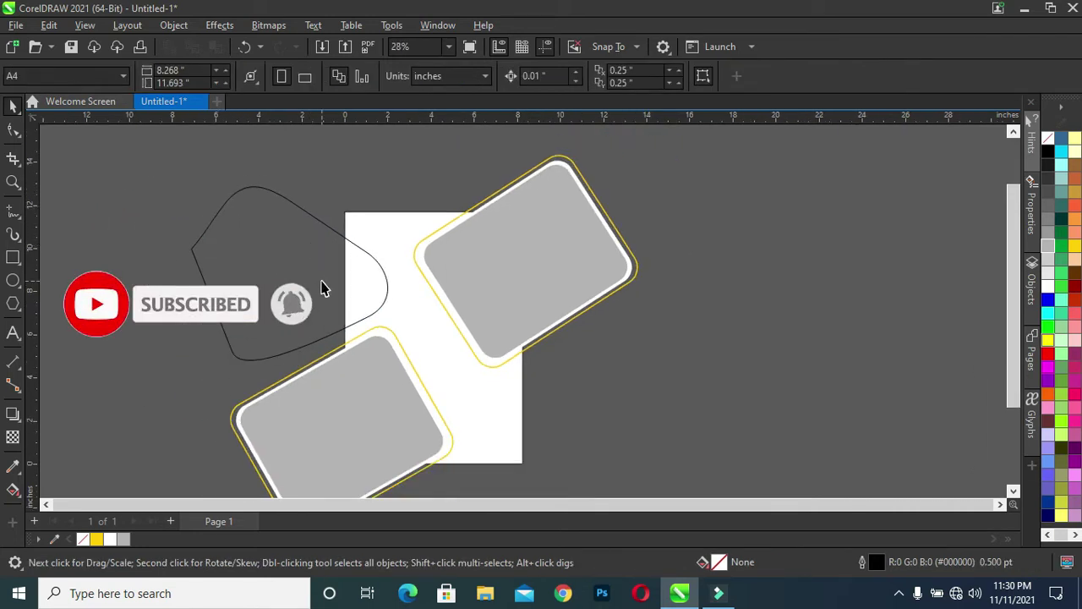
pyautogui.scroll(1, 319, 288)
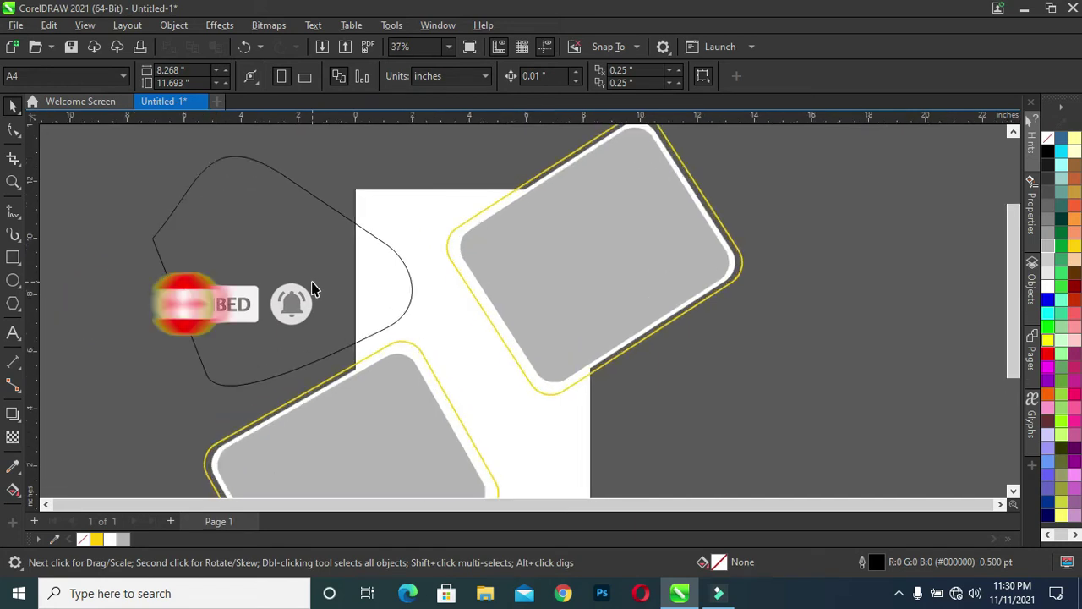
# Step: Rotate the outline slightly and move it to overlap the page's left edge
pyautogui.click(304, 279)
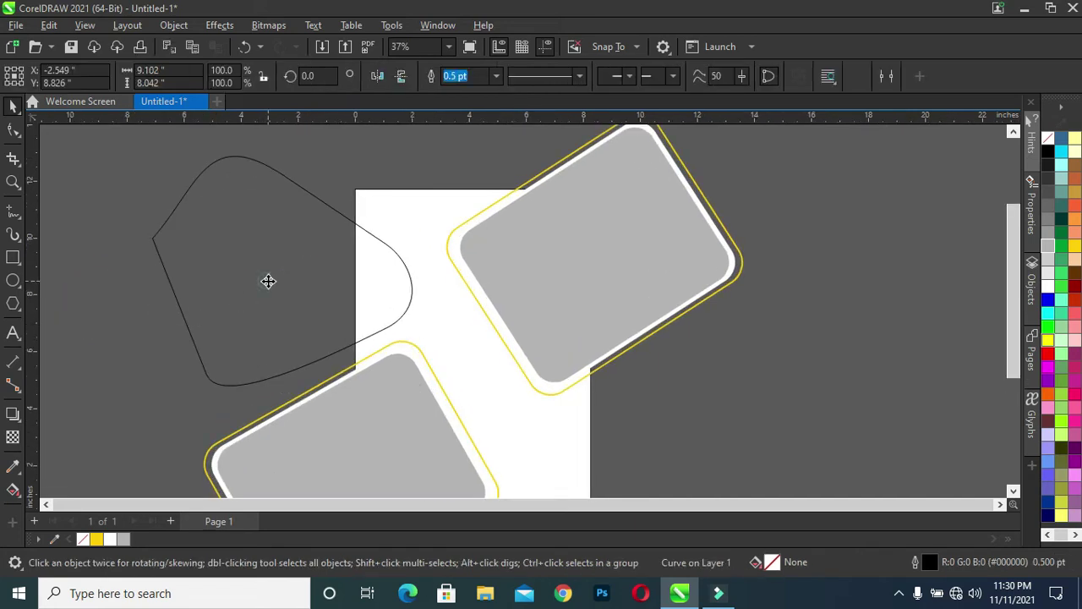
pyautogui.click(268, 282)
pyautogui.moveTo(148, 404); pyautogui.dragTo(153, 400)
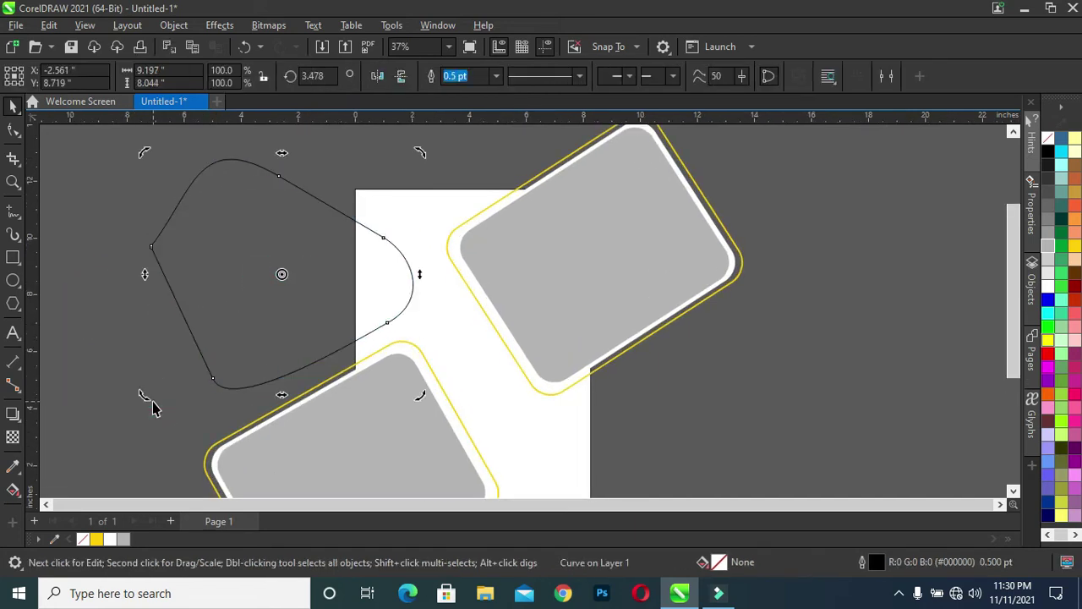
pyautogui.click(140, 403)
pyautogui.click(293, 282)
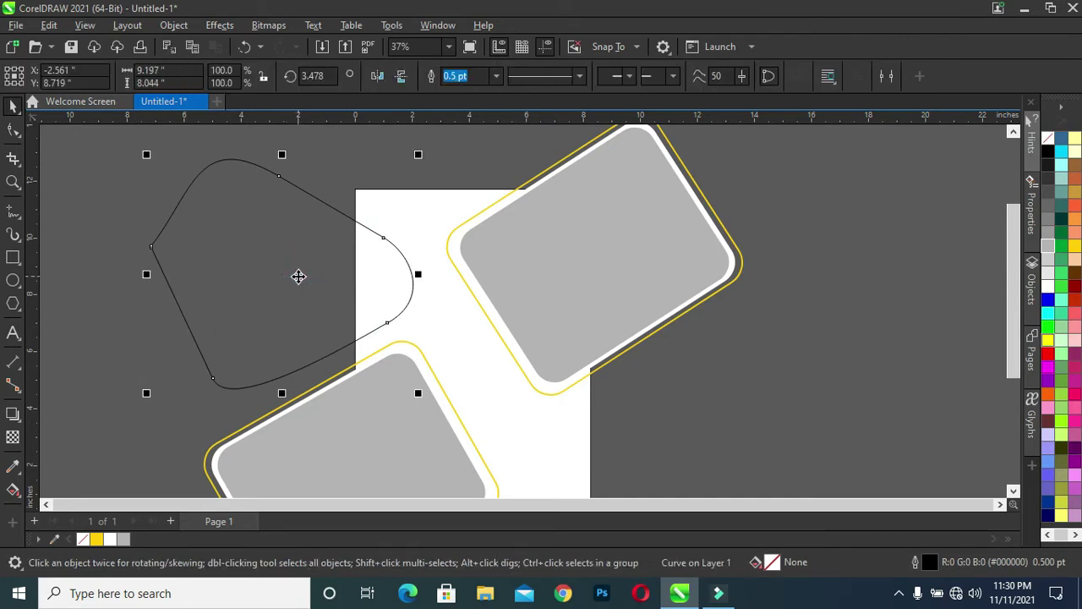
pyautogui.moveTo(293, 281); pyautogui.dragTo(305, 281)
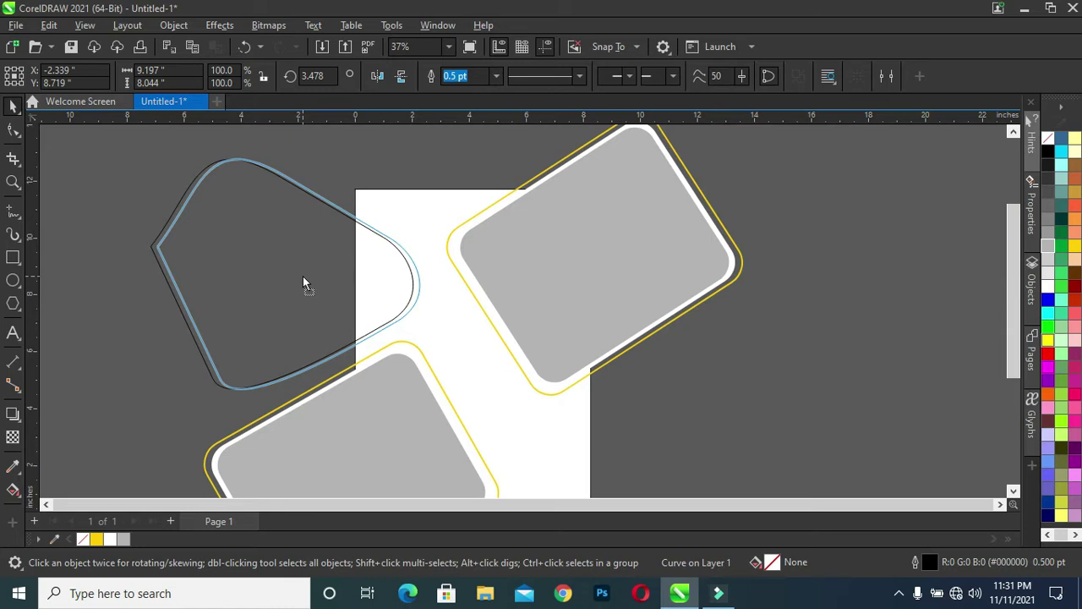
pyautogui.moveTo(303, 277); pyautogui.dragTo(303, 276)
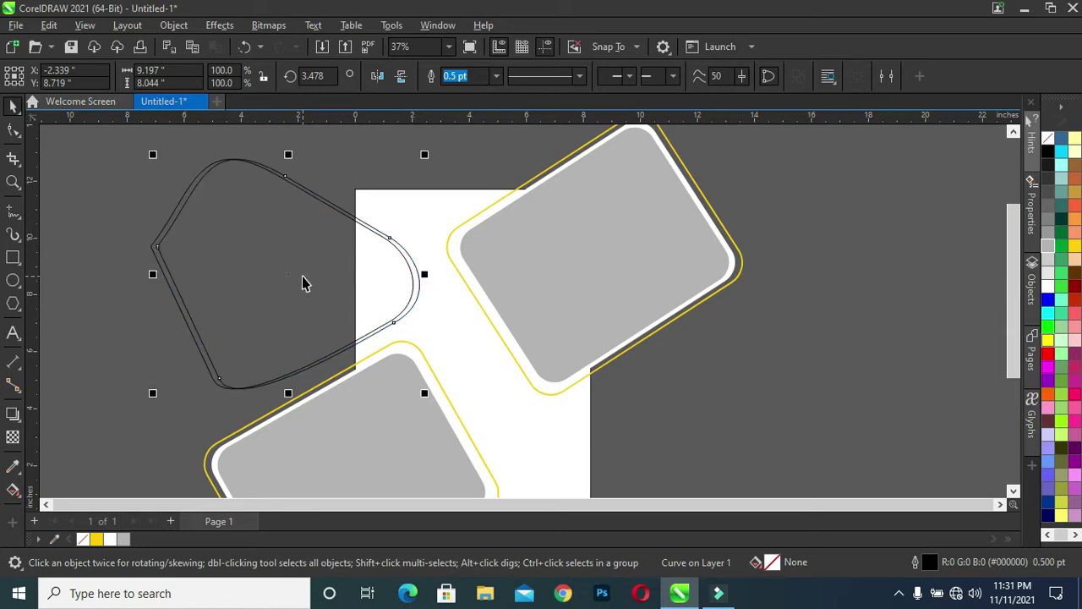
pyautogui.moveTo(160, 269); pyautogui.dragTo(154, 269)
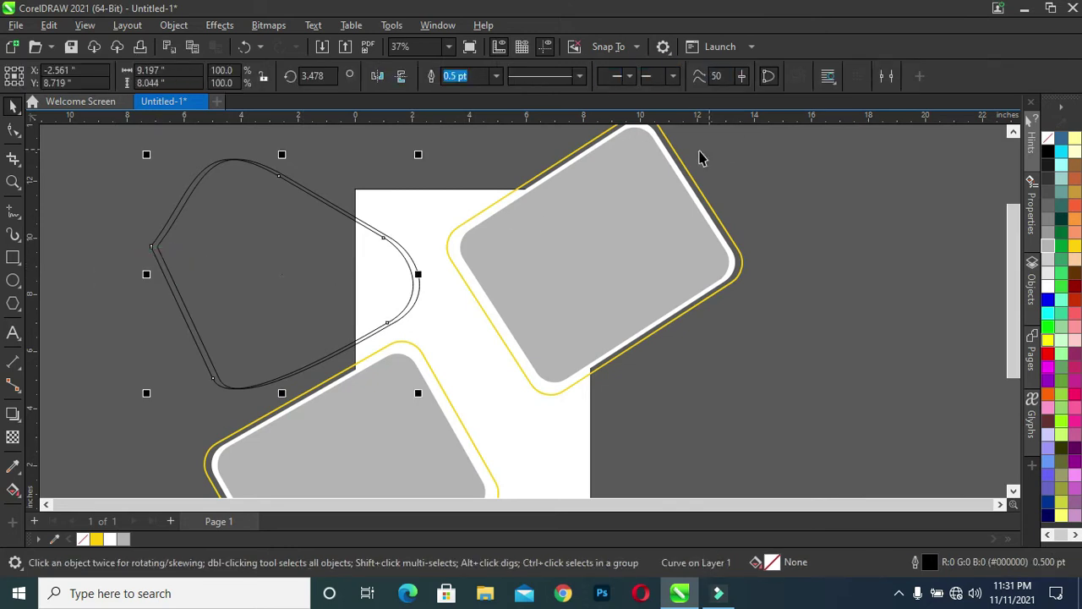
# Step: Give the selected outline a 3.0 pt width in deep yellow
pyautogui.click(497, 76)
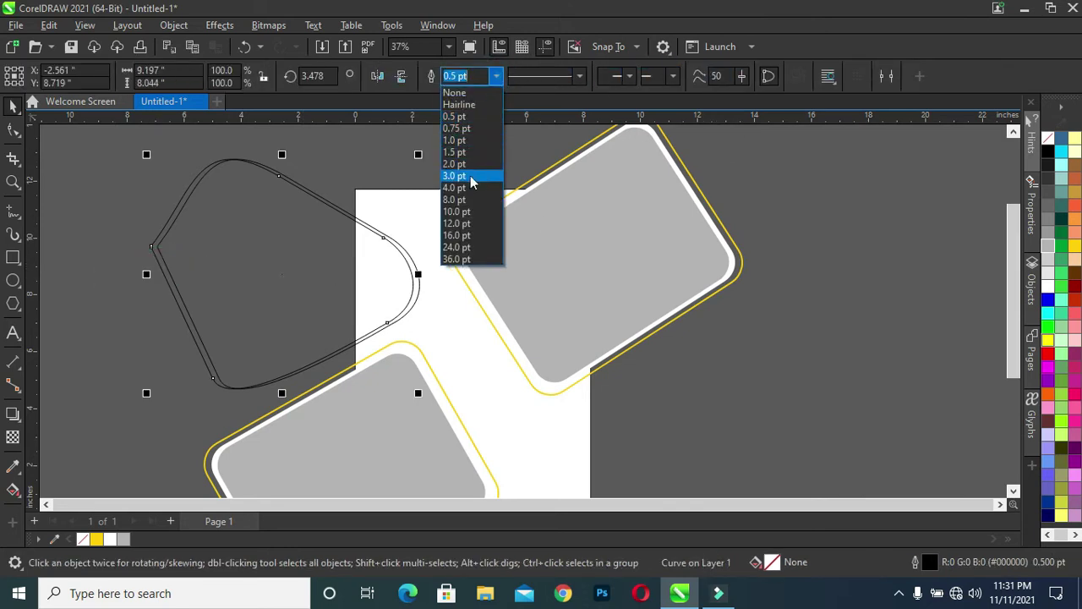
pyautogui.click(471, 182)
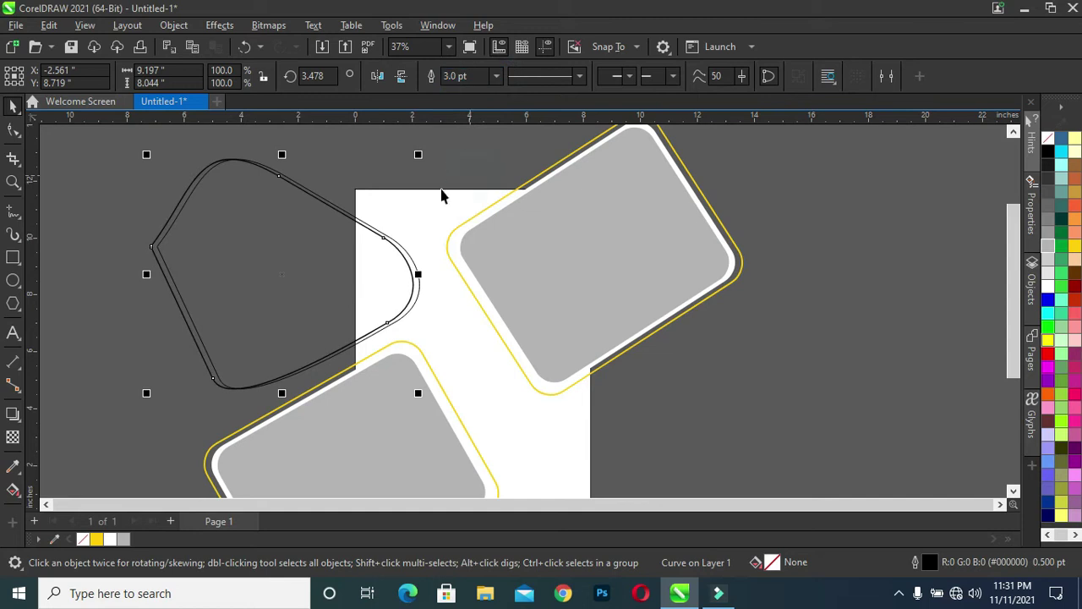
pyautogui.rightClick(95, 539)
pyautogui.click(107, 391)
pyautogui.click(299, 278)
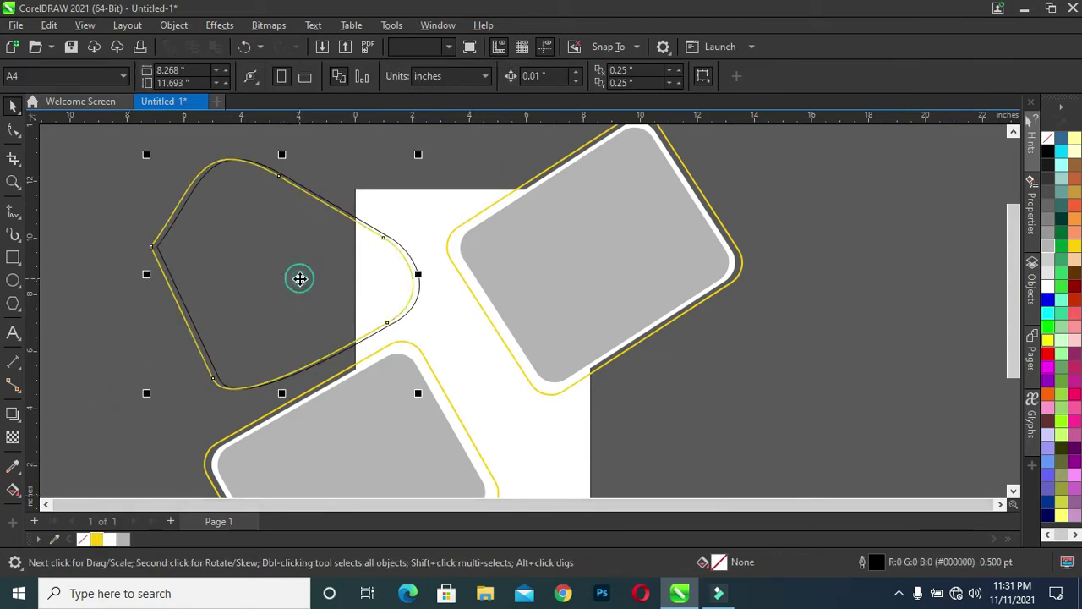
pyautogui.click(656, 394)
pyautogui.click(322, 289)
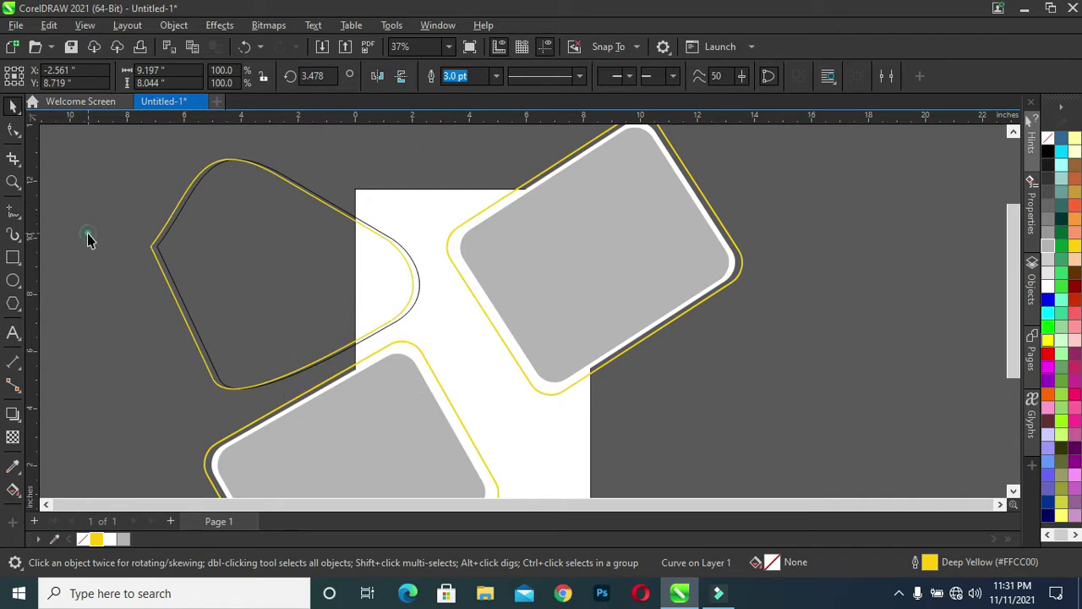
# Step: Reselect the curve and give it a deep-yellow 3.0 pt outline
pyautogui.click(376, 246)
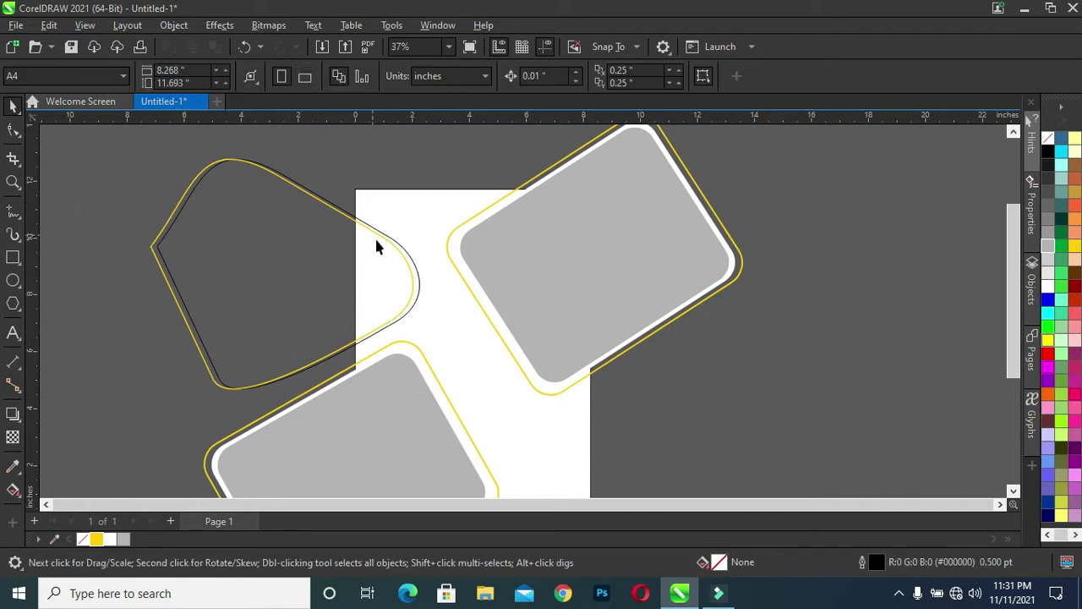
pyautogui.click(413, 264)
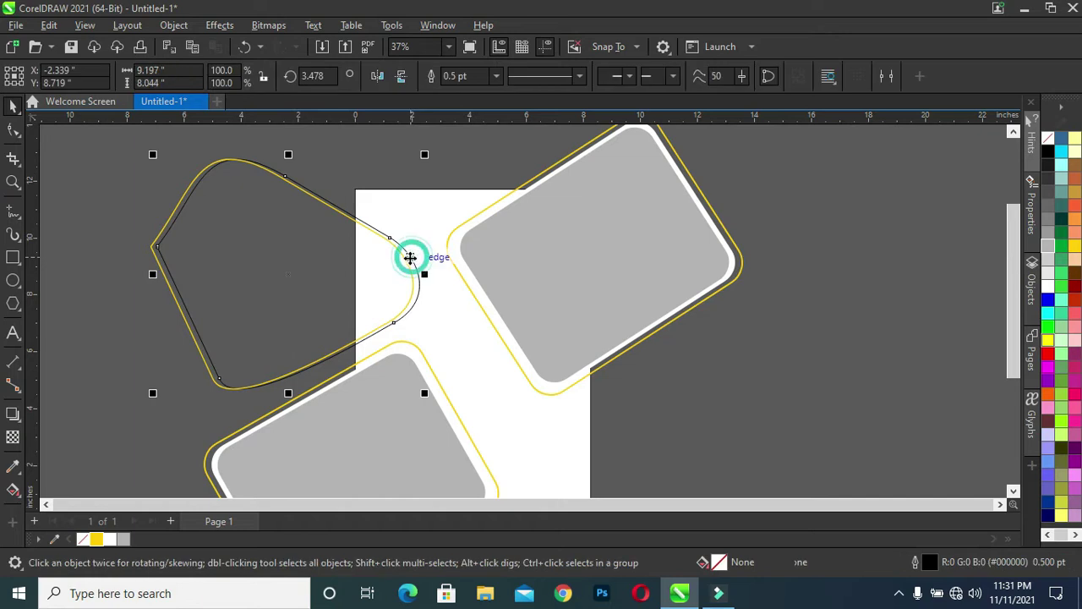
pyautogui.rightClick(96, 541)
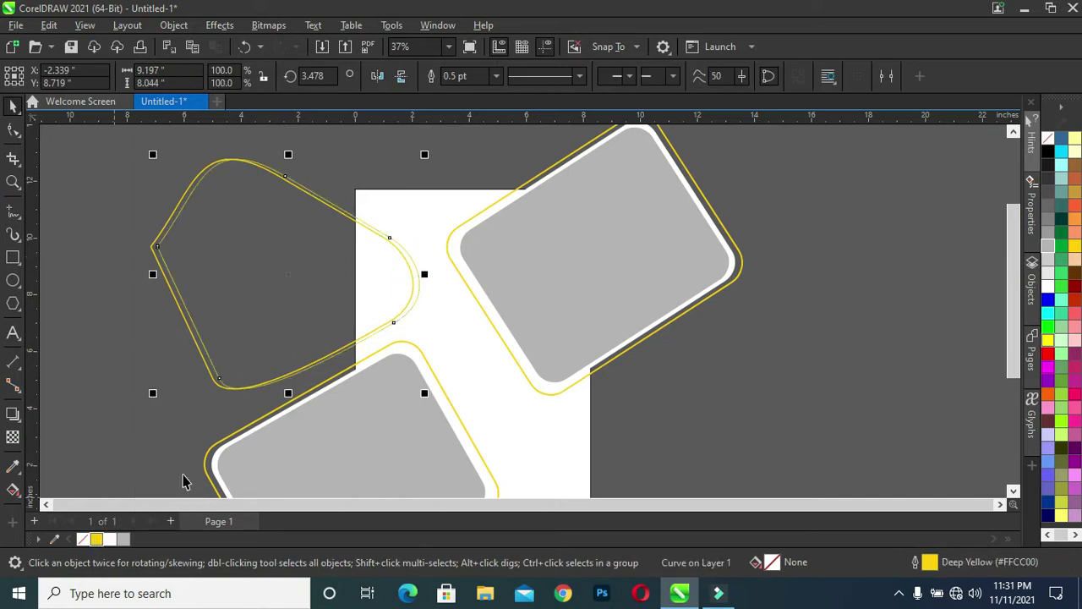
pyautogui.click(496, 76)
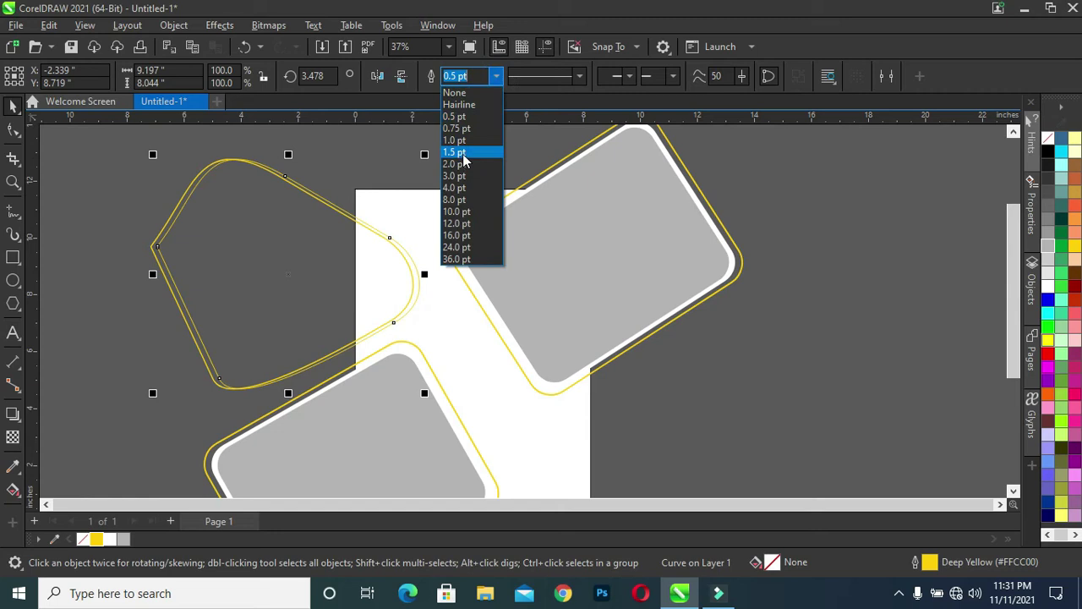
pyautogui.click(457, 175)
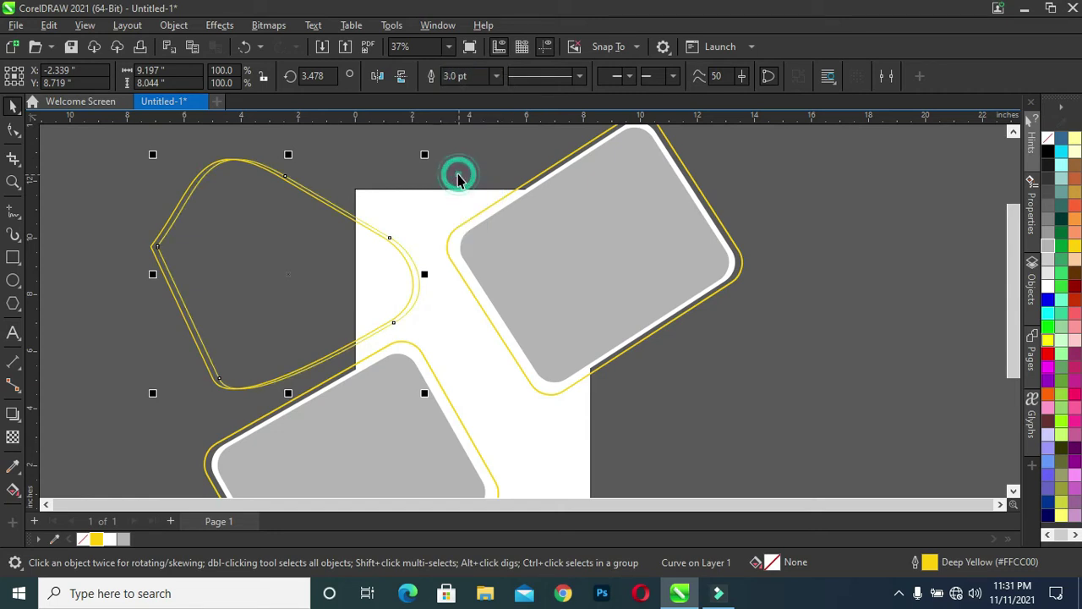
# Step: Nudge the curved shape slightly left and fill it with solid white
pyautogui.click(106, 377)
pyautogui.moveTo(243, 302); pyautogui.dragTo(237, 302)
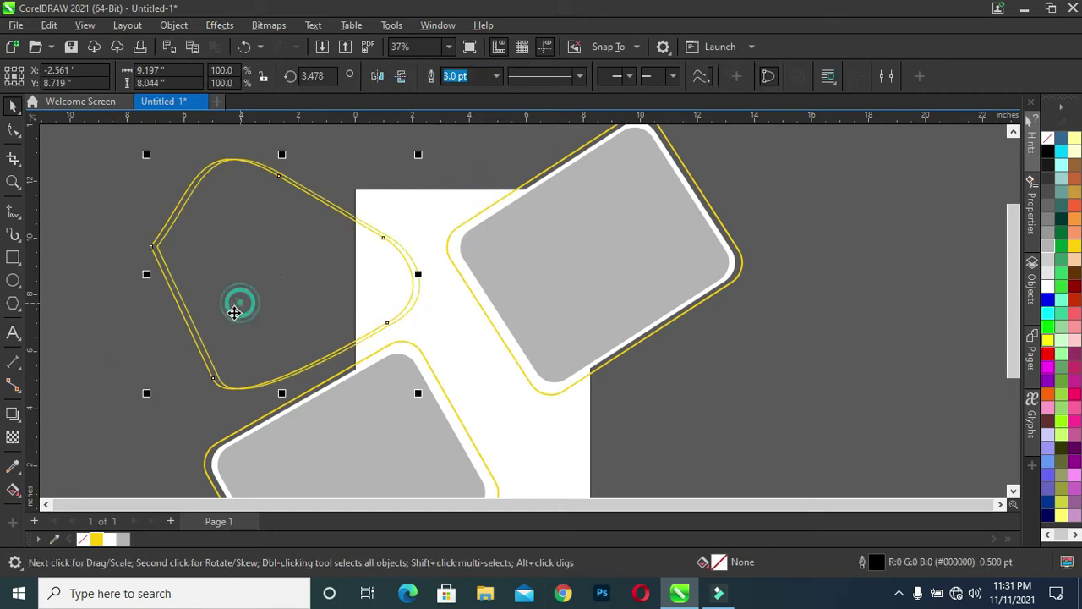
pyautogui.click(110, 540)
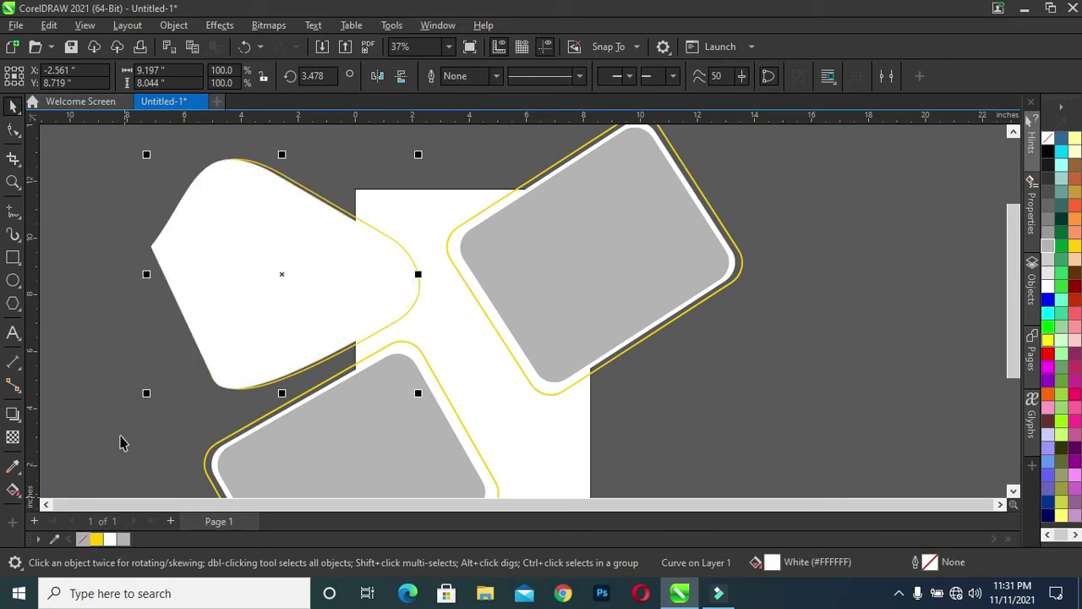
pyautogui.click(122, 416)
# Step: PowerClip the white curve and its yellow outline inside the white page rectangle
pyautogui.click(332, 300)
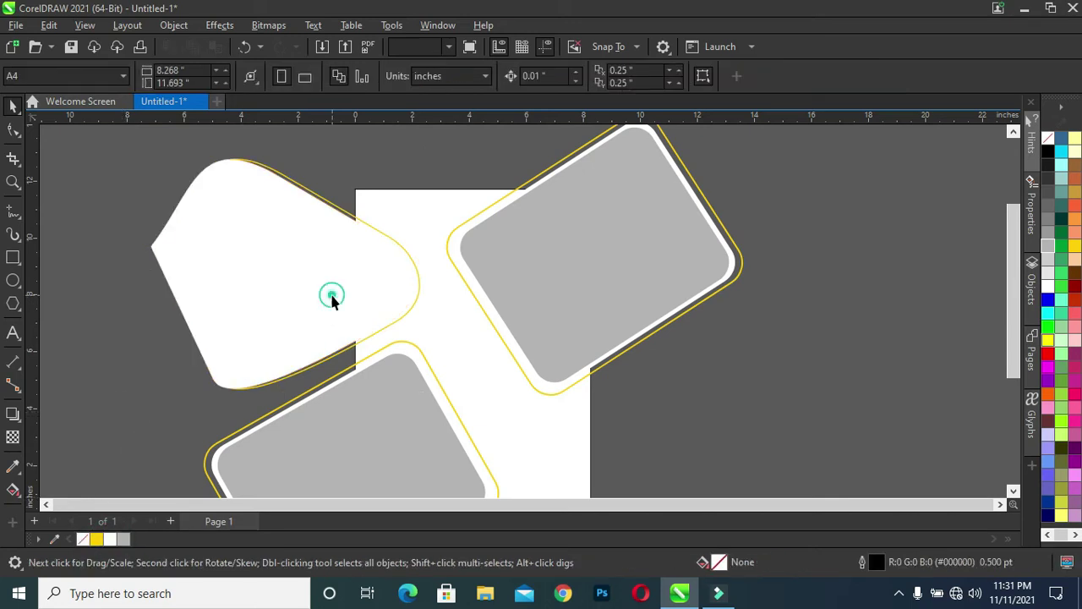
pyautogui.click(418, 395)
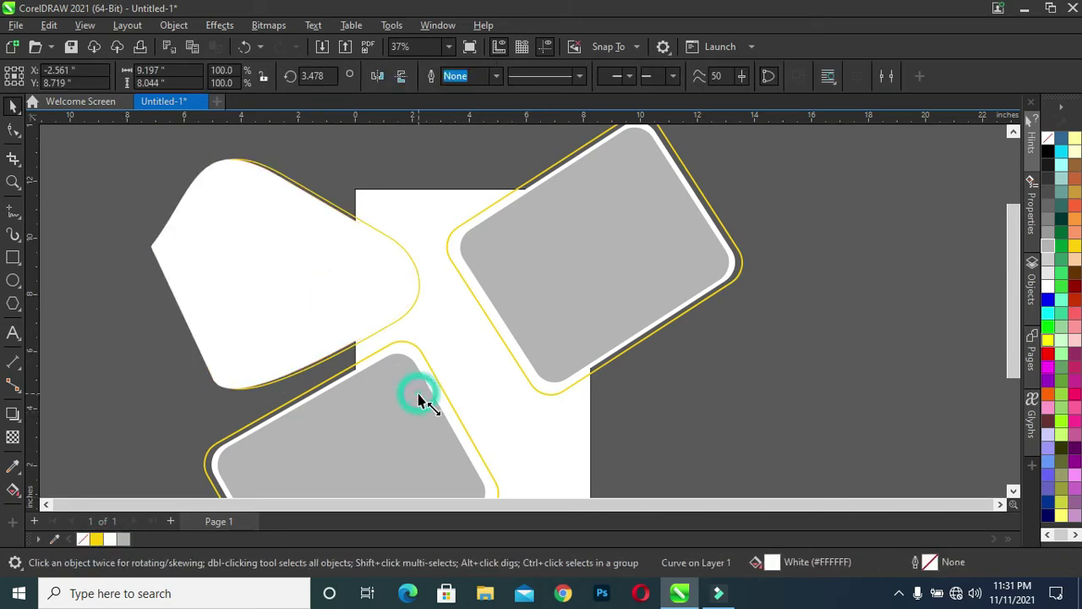
pyautogui.click(683, 387)
pyautogui.scroll(-1, 353, 172)
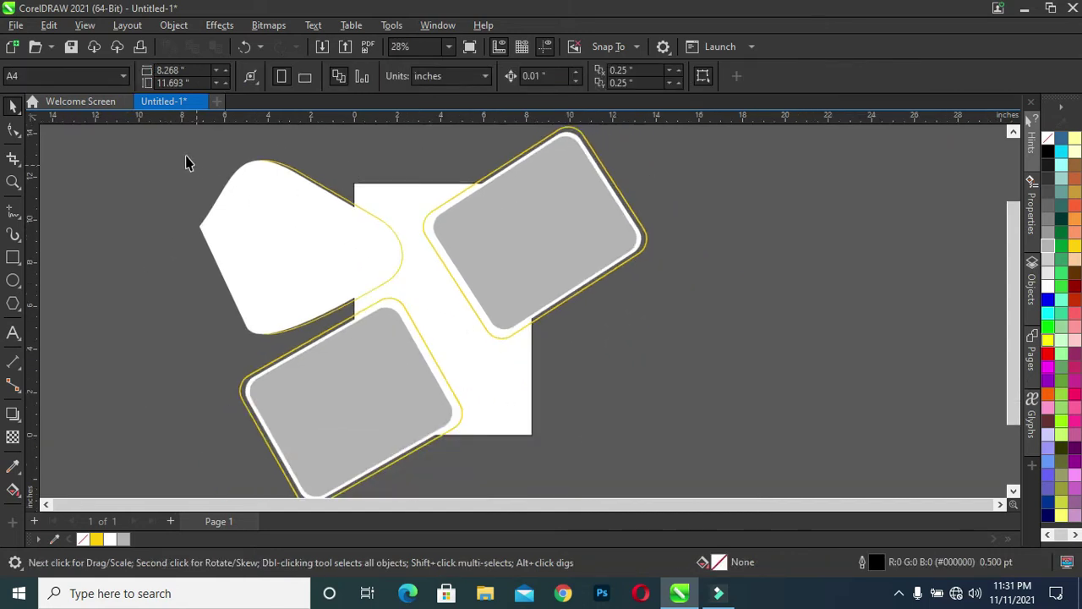
pyautogui.moveTo(174, 147); pyautogui.dragTo(418, 350)
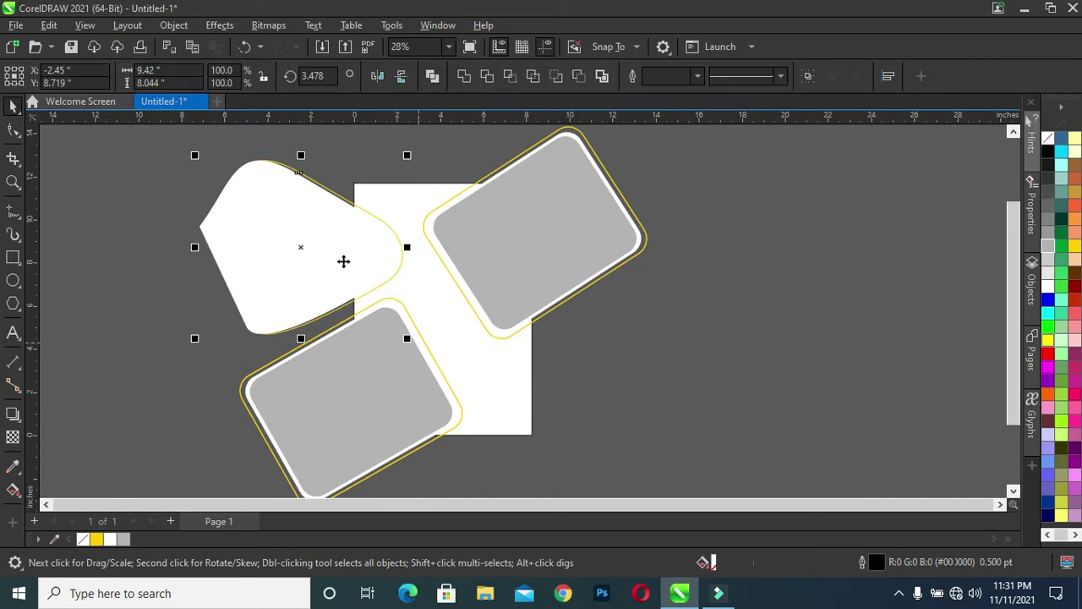
pyautogui.rightClick(338, 250)
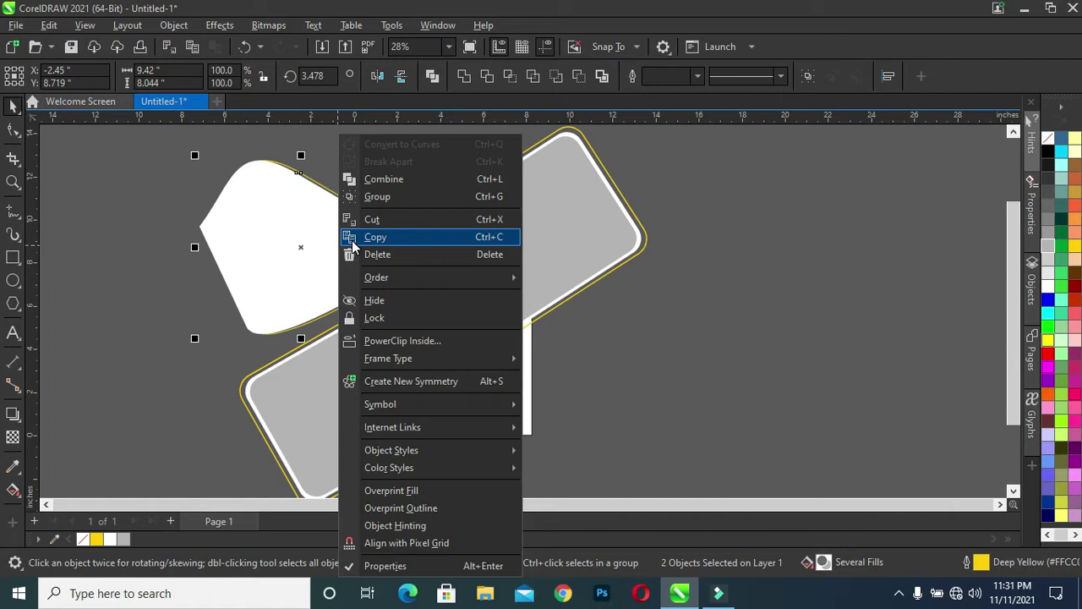
pyautogui.click(411, 341)
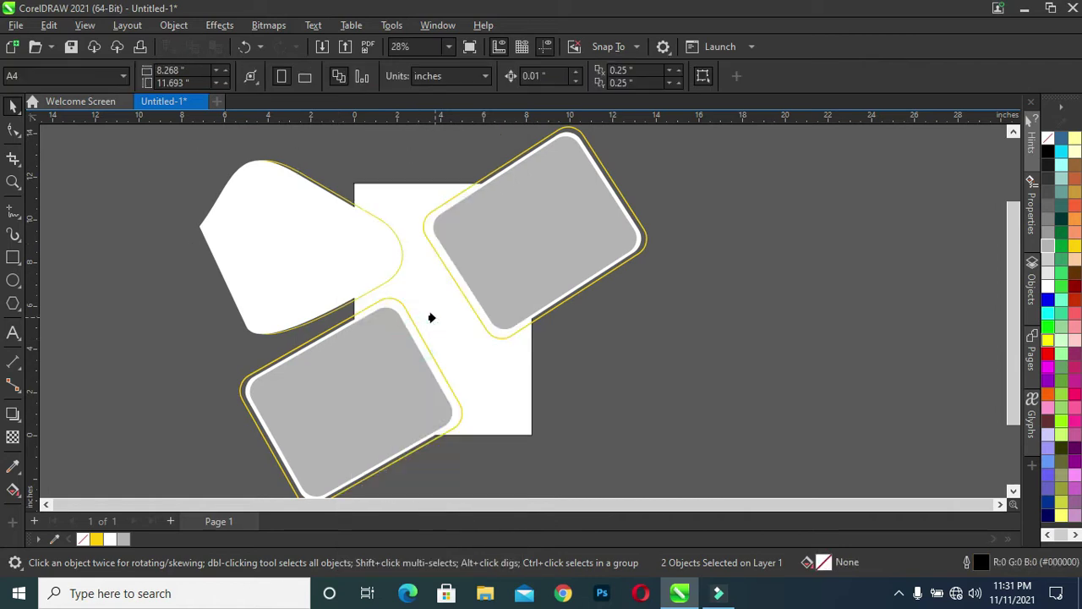
pyautogui.click(431, 318)
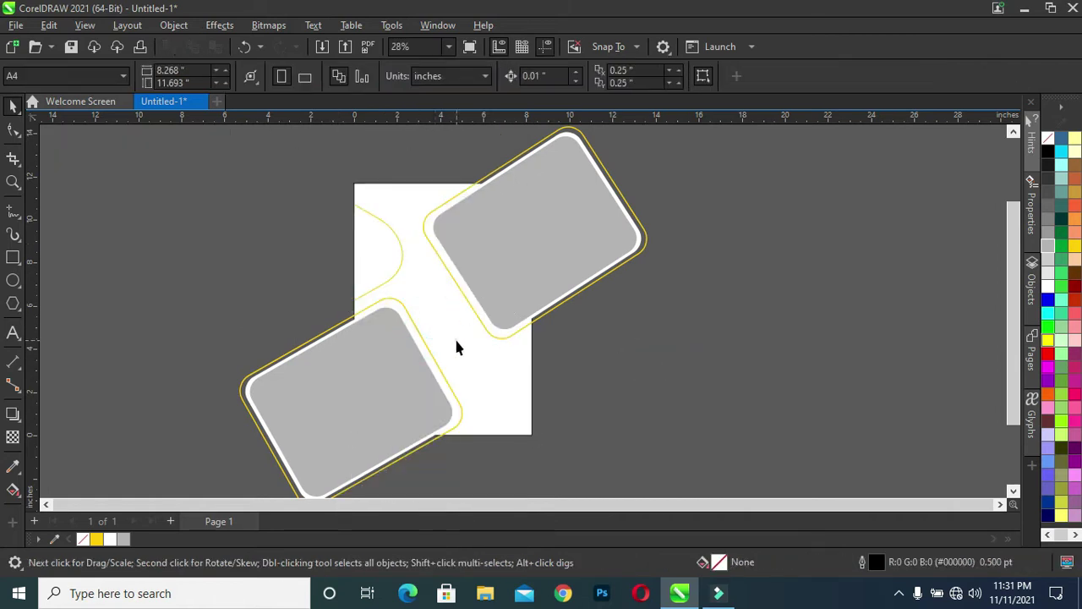
pyautogui.click(457, 346)
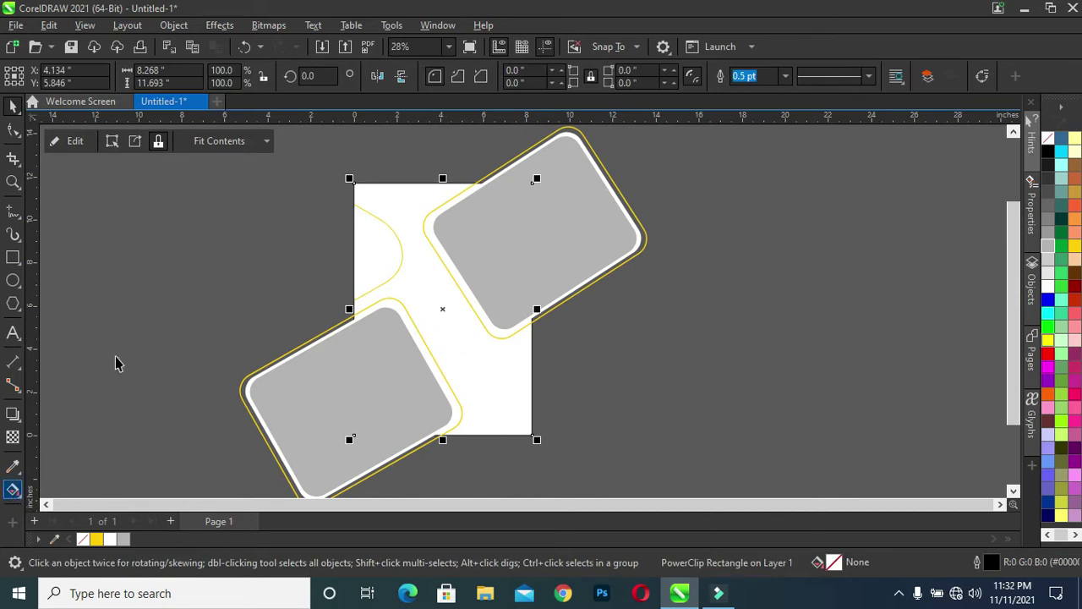
# Step: PowerClip the lower grey photo frame inside the page rectangle
pyautogui.moveTo(155, 263)
pyautogui.mouseDown()
pyautogui.moveTo(444, 453)
pyautogui.moveTo(478, 496)
pyautogui.mouseUp()
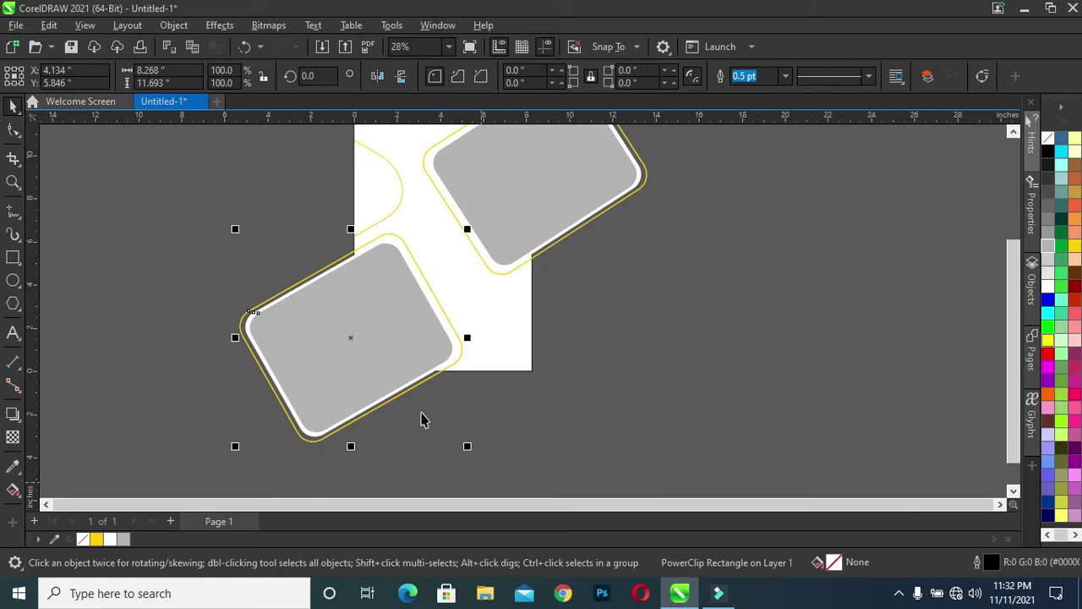
pyautogui.rightClick(369, 311)
pyautogui.click(430, 341)
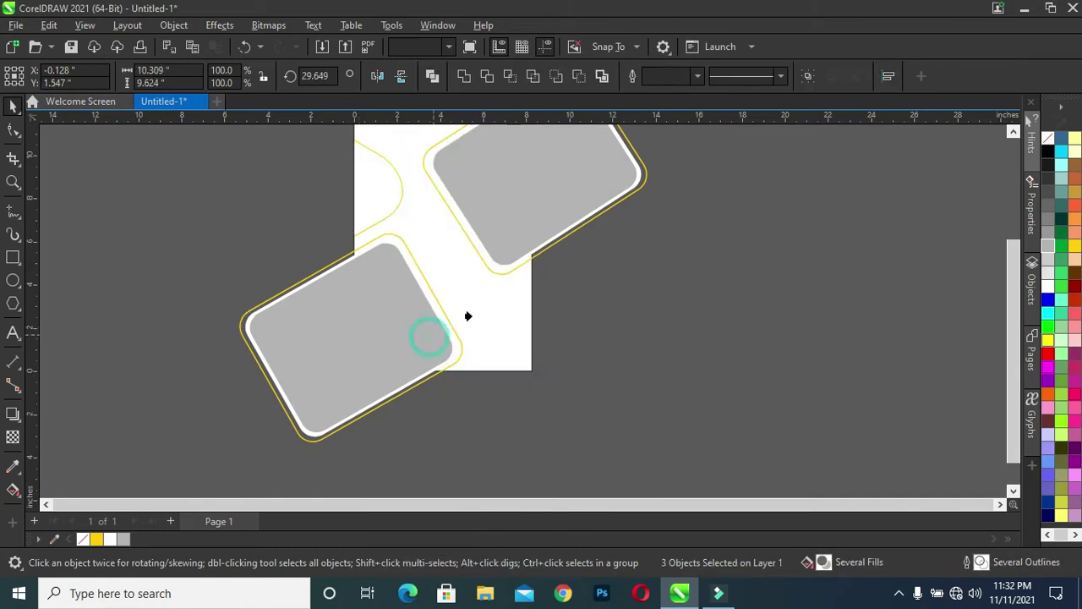
pyautogui.click(488, 311)
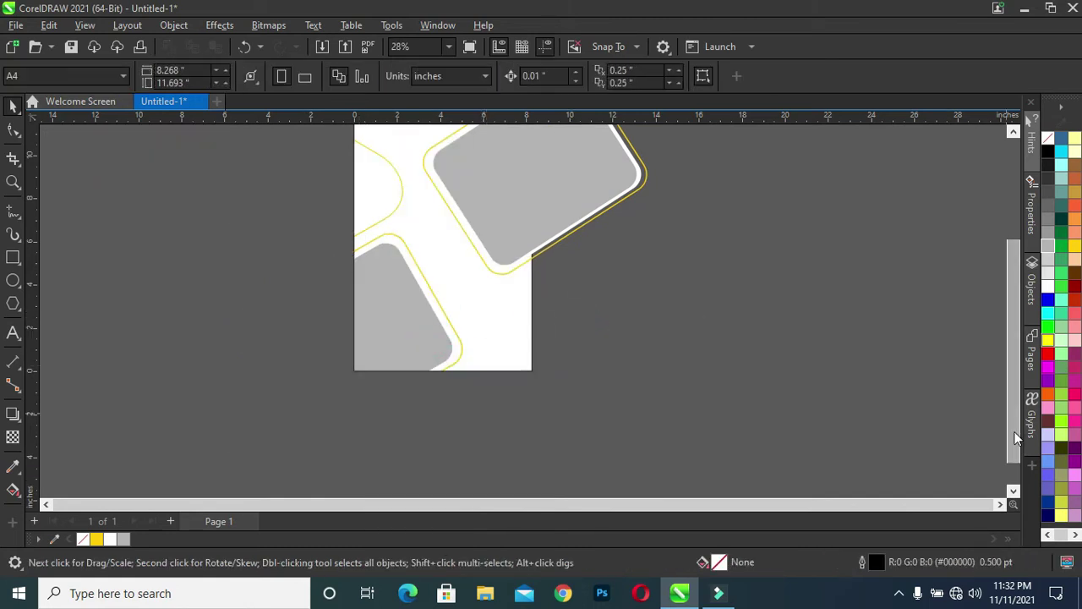
pyautogui.moveTo(1012, 431); pyautogui.dragTo(1012, 375)
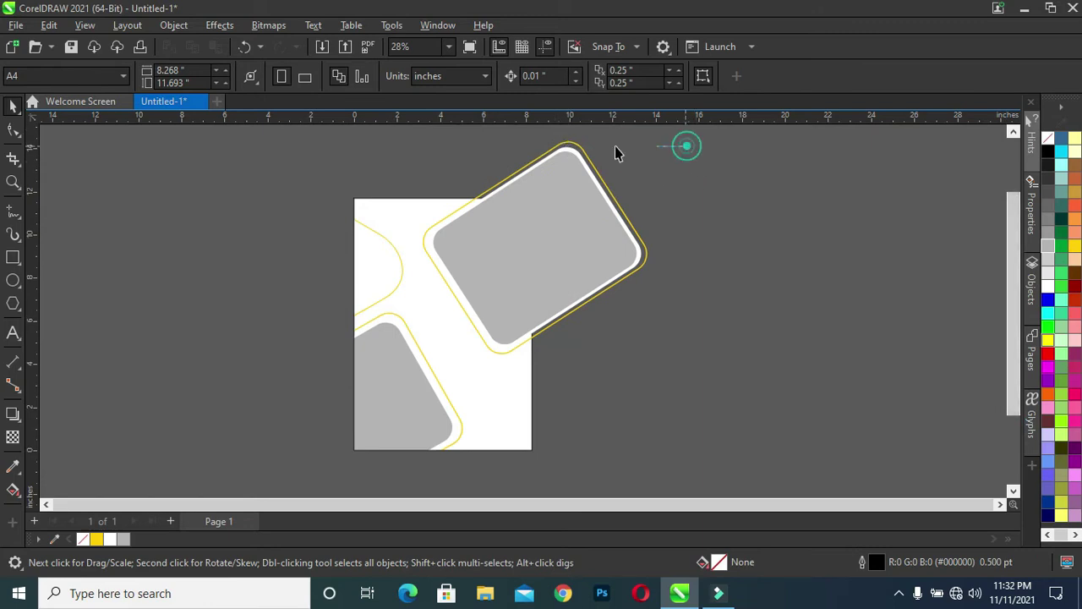
# Step: Shift the upper-right frame right, rotate it to about 25.6°, and PowerClip it into the page
pyautogui.moveTo(626, 134)
pyautogui.mouseDown()
pyautogui.moveTo(415, 360)
pyautogui.moveTo(418, 386)
pyautogui.mouseUp()
pyautogui.moveTo(683, 409); pyautogui.dragTo(411, 140)
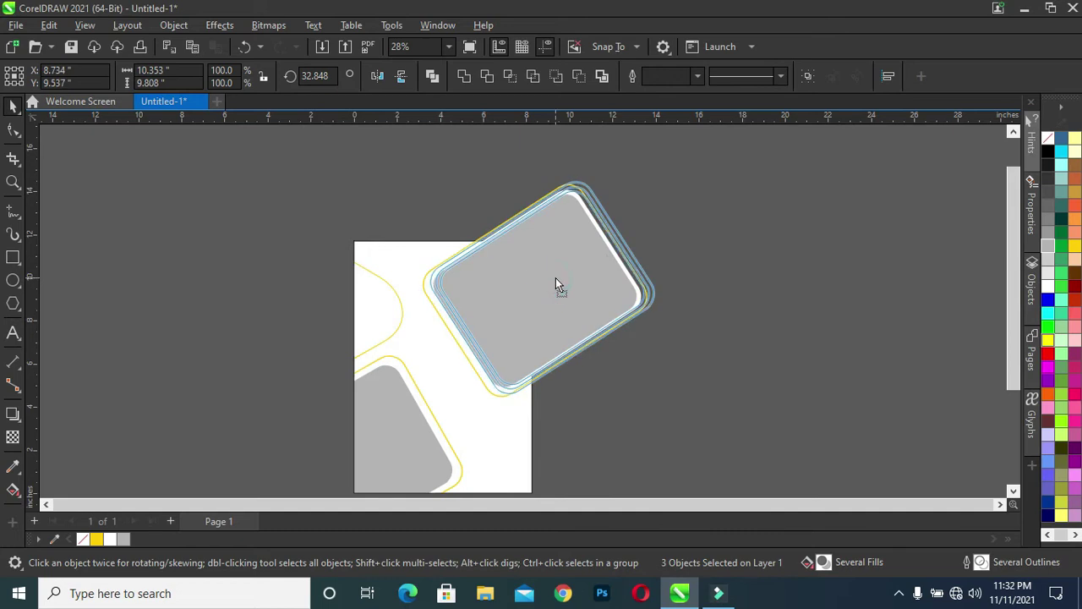
pyautogui.moveTo(548, 281); pyautogui.dragTo(559, 279)
pyautogui.click(579, 273)
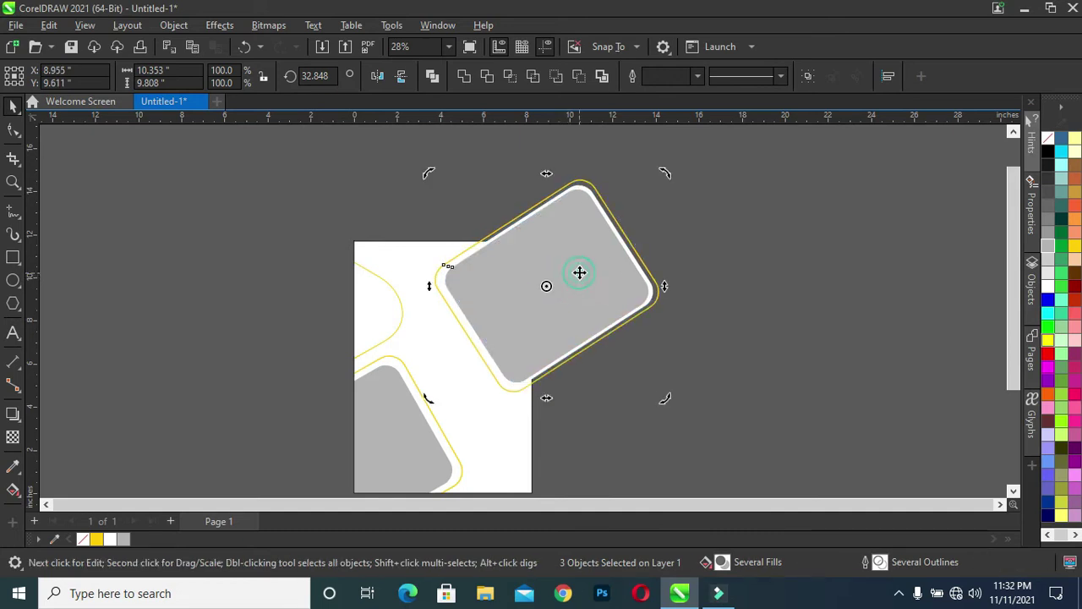
pyautogui.moveTo(664, 175); pyautogui.dragTo(677, 197)
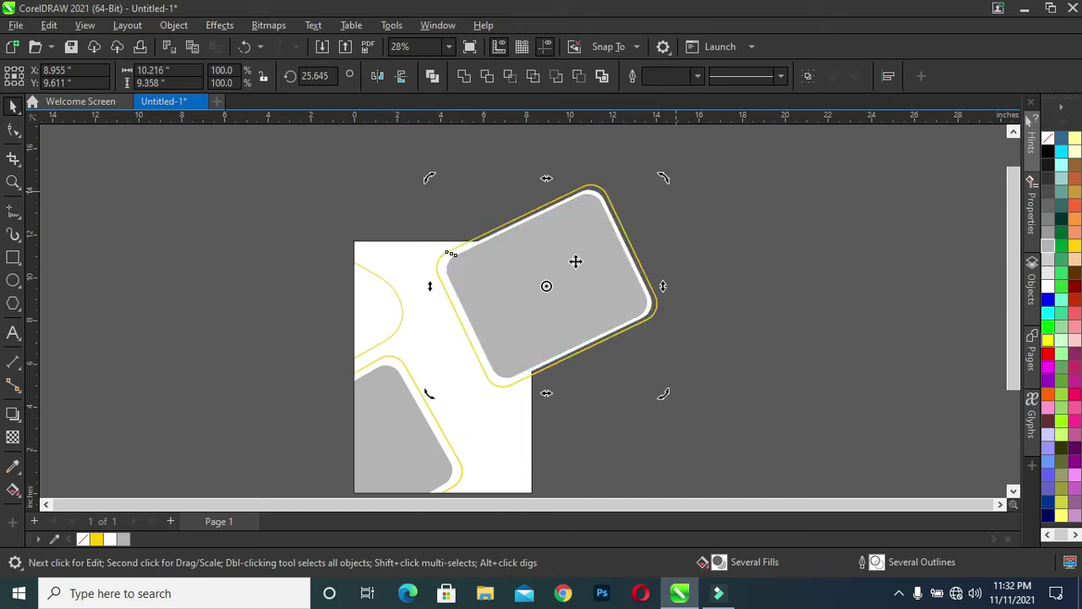
pyautogui.moveTo(575, 258); pyautogui.dragTo(572, 291)
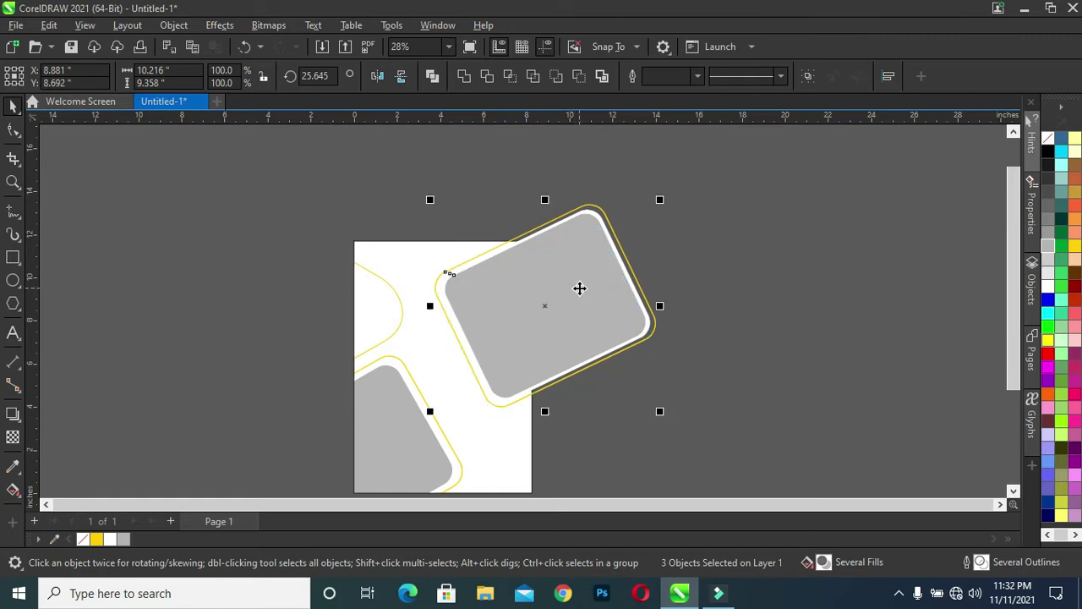
pyautogui.rightClick(576, 291)
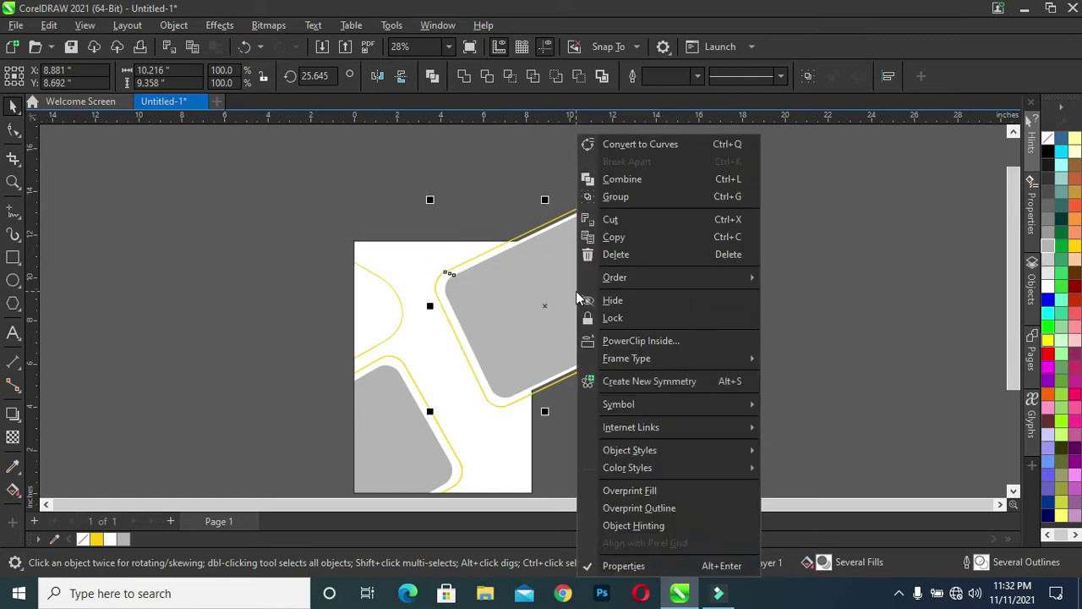
pyautogui.click(657, 341)
pyautogui.click(504, 450)
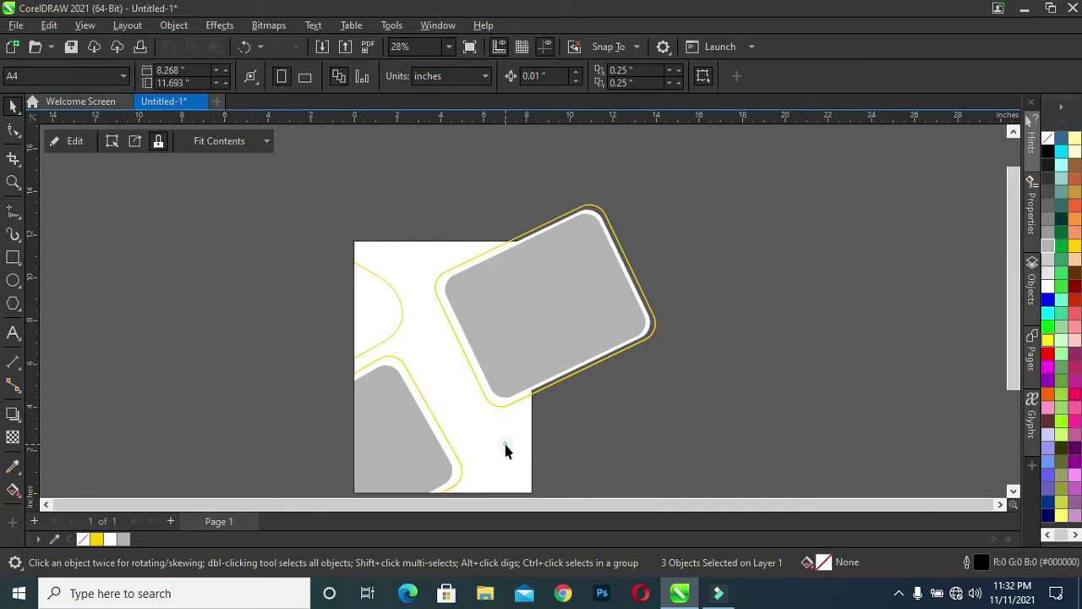
# Step: Edit the page PowerClip contents to rotate the upper-right frame to about 30.5°
pyautogui.click(625, 427)
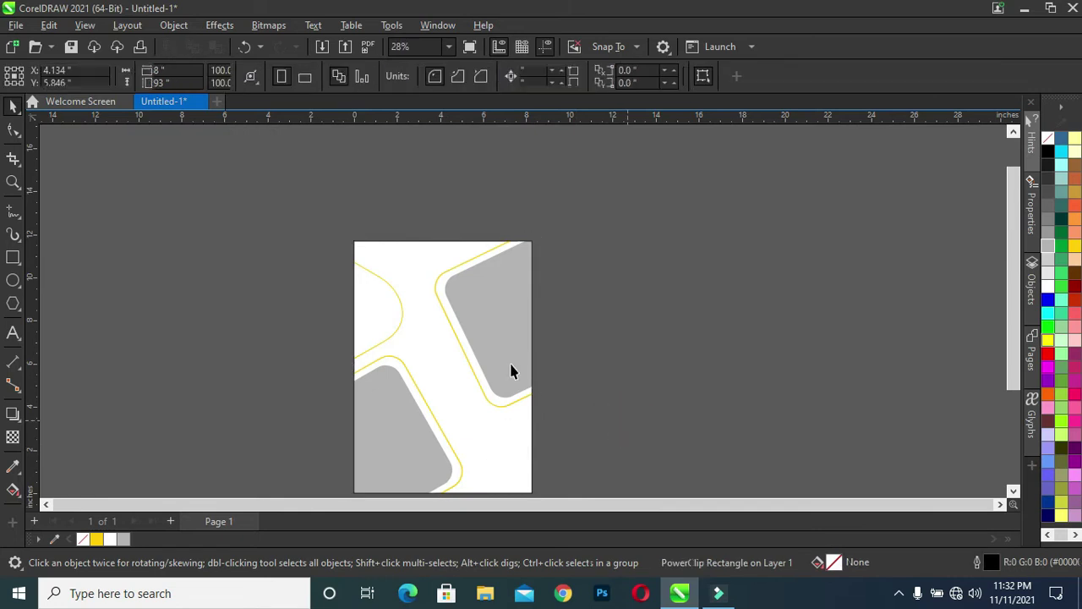
pyautogui.click(488, 321)
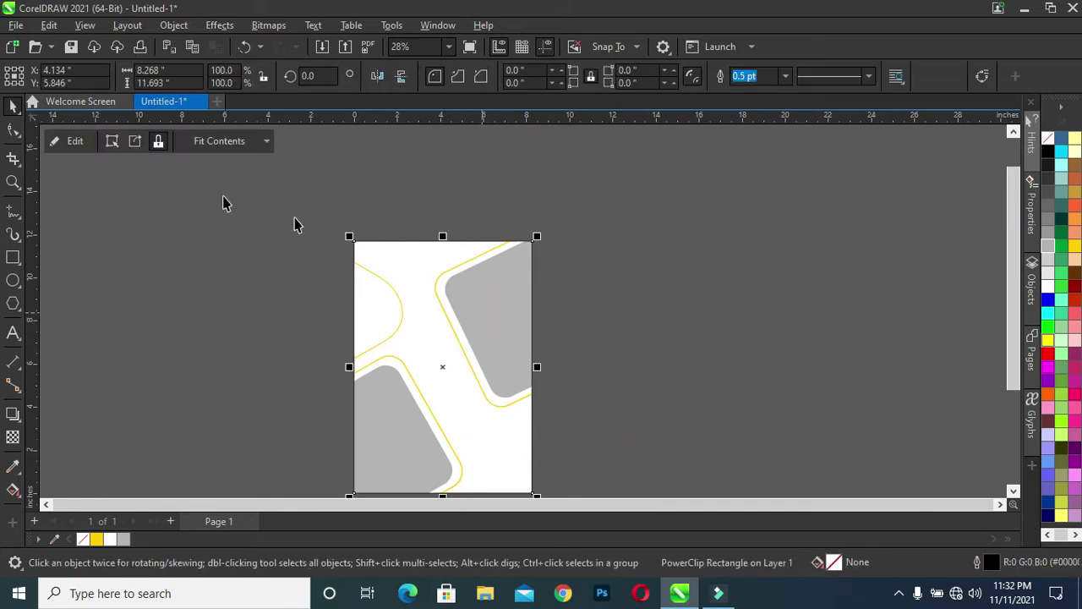
pyautogui.click(74, 140)
pyautogui.click(672, 171)
pyautogui.moveTo(657, 162)
pyautogui.mouseDown()
pyautogui.moveTo(423, 411)
pyautogui.moveTo(403, 459)
pyautogui.moveTo(415, 464)
pyautogui.mouseUp()
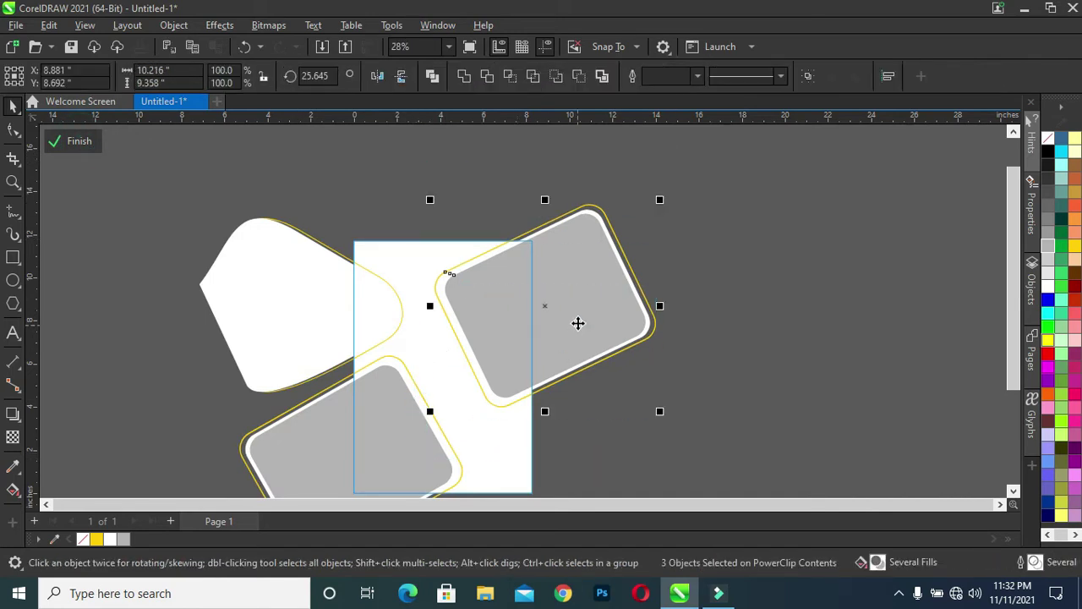
pyautogui.click(578, 322)
pyautogui.moveTo(665, 416); pyautogui.dragTo(668, 401)
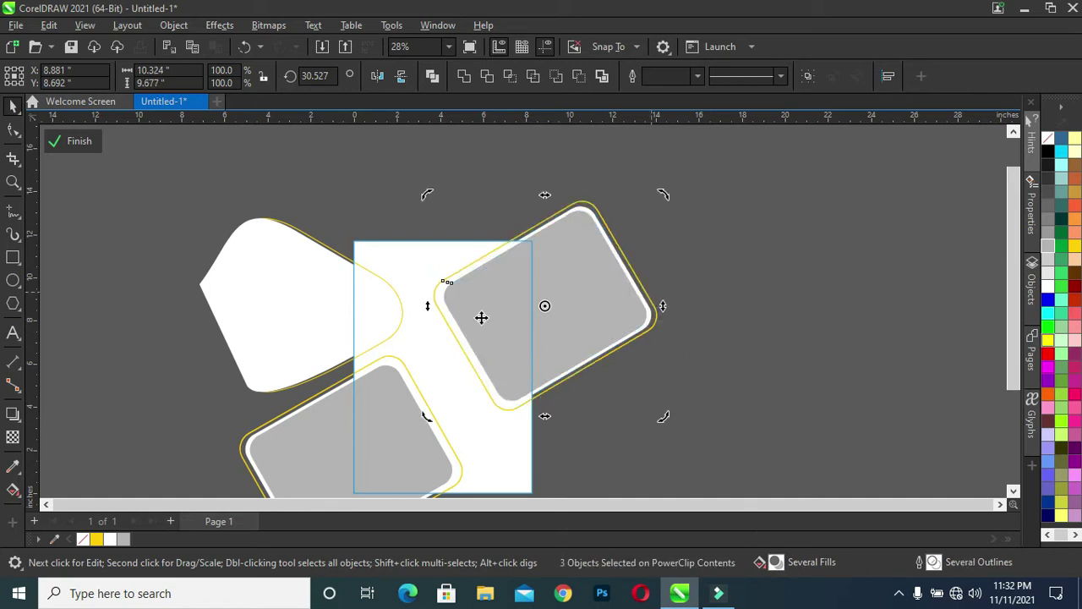
pyautogui.click(761, 300)
pyautogui.click(76, 140)
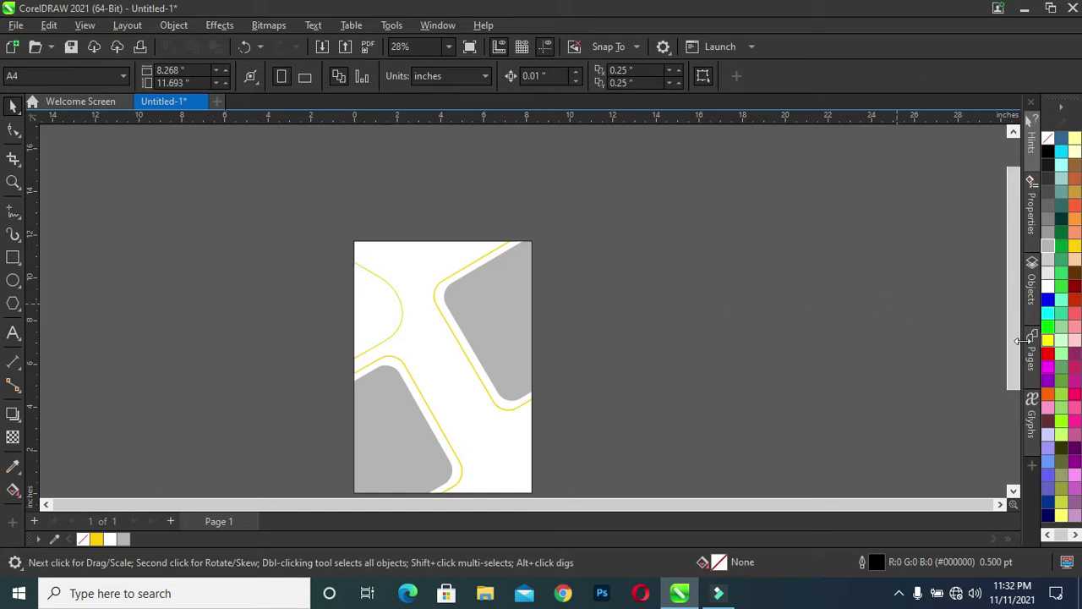
pyautogui.moveTo(1012, 353); pyautogui.dragTo(1009, 396)
# Step: Select the white page-background rectangle and switch to the Interactive Fill tool
pyautogui.click(659, 362)
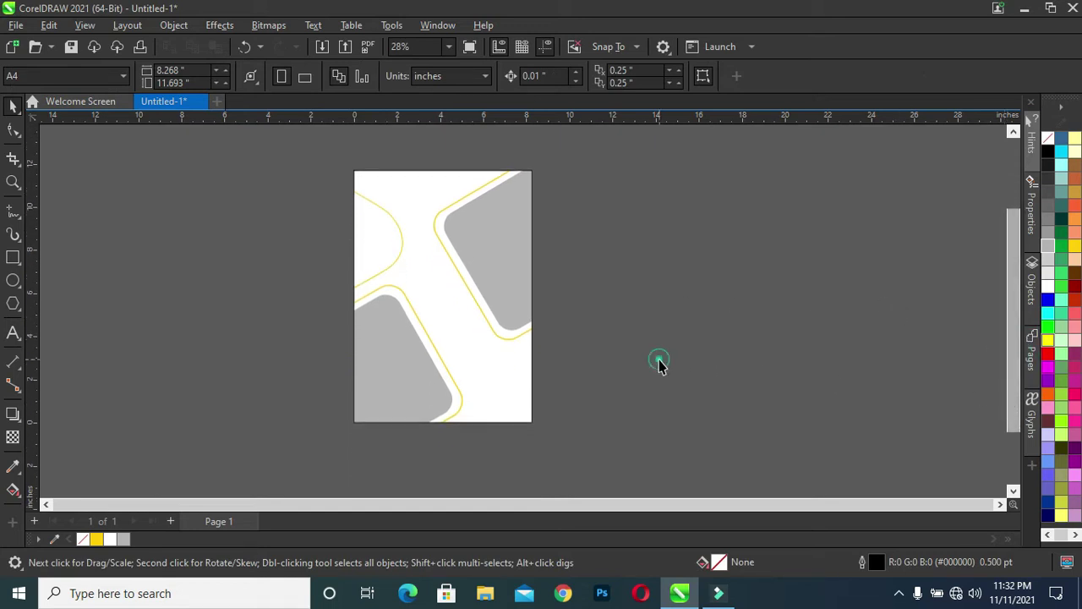
pyautogui.scroll(1, 435, 220)
pyautogui.scroll(1, 437, 222)
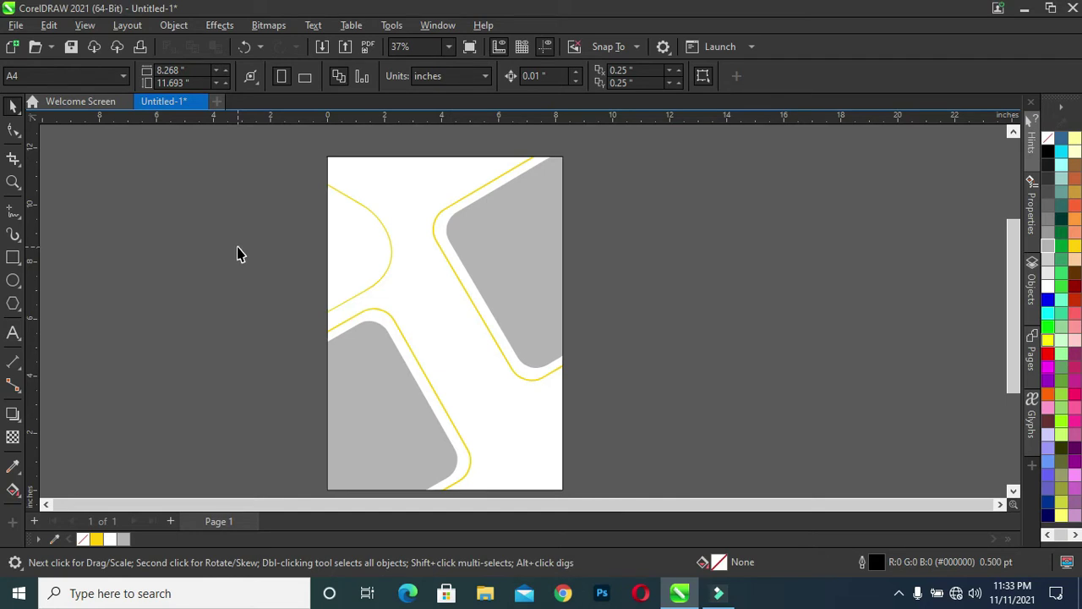
pyautogui.press('F10')
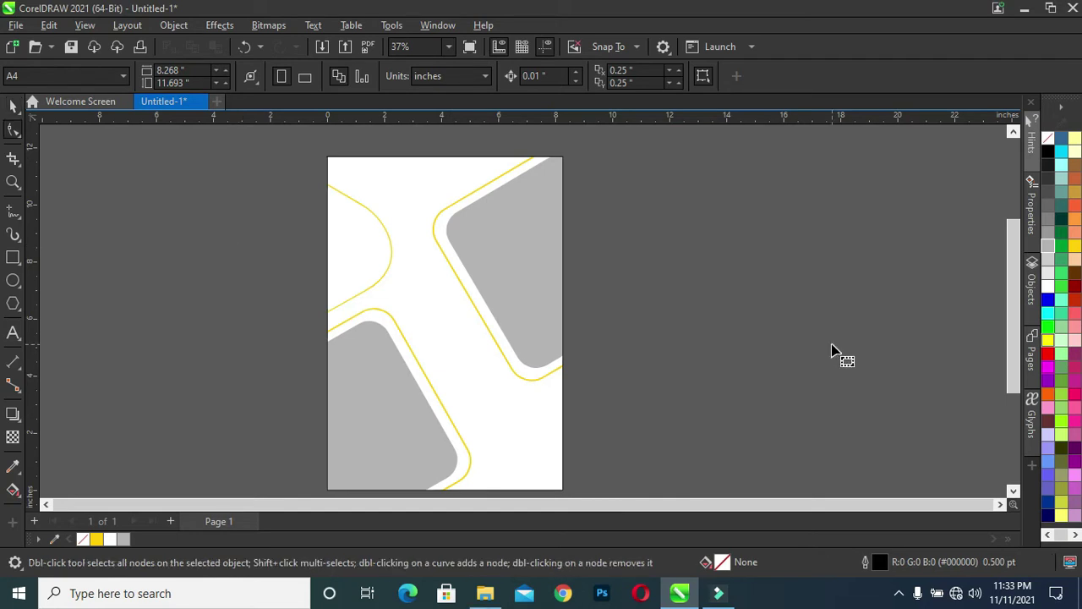
pyautogui.click(14, 106)
pyautogui.click(157, 257)
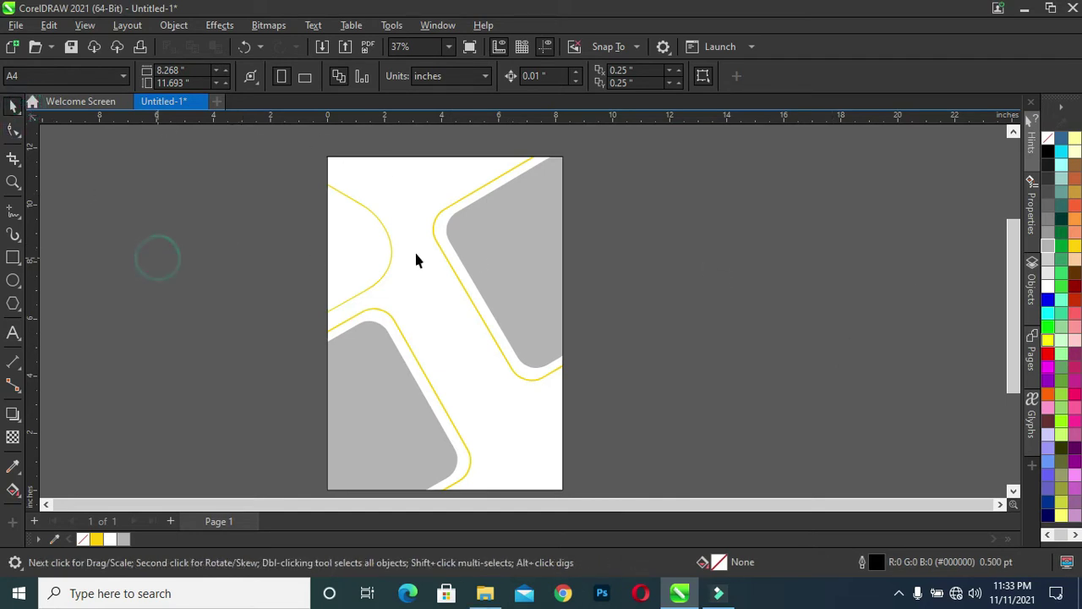
pyautogui.click(407, 262)
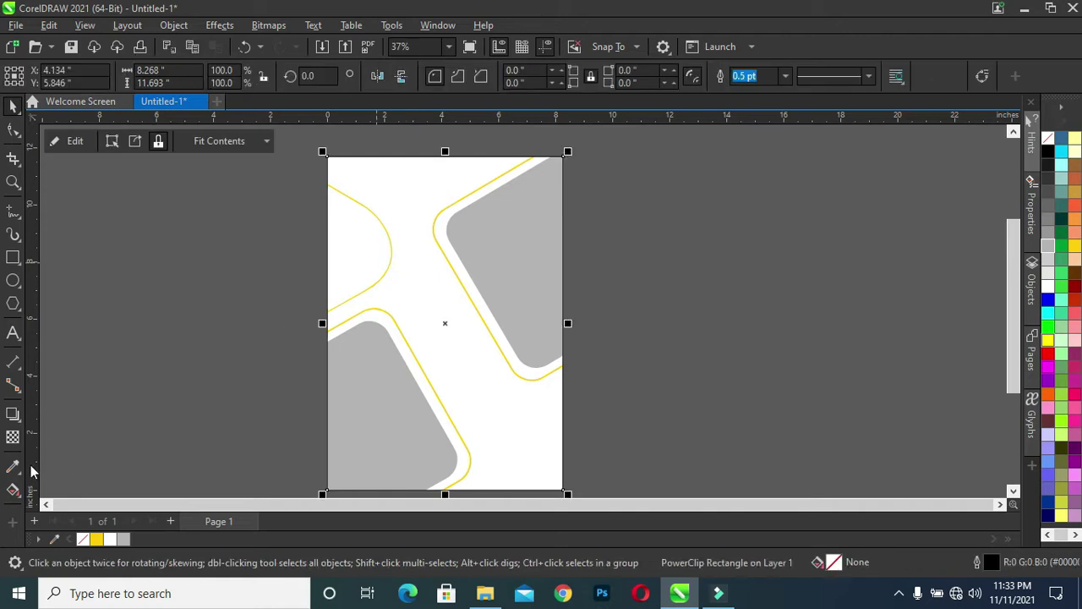
pyautogui.click(12, 490)
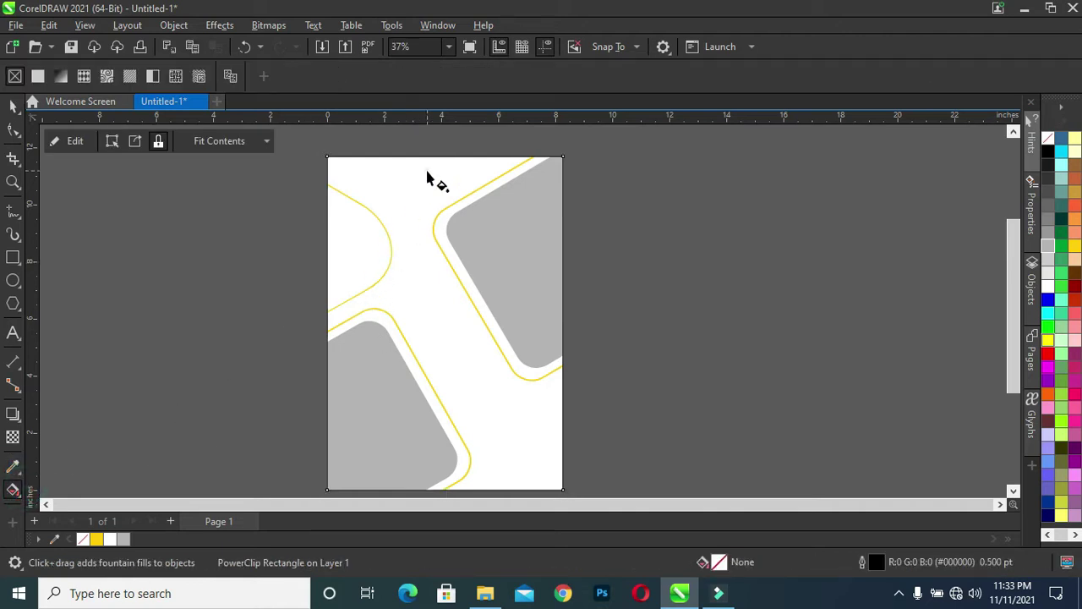
# Step: Drag a vertical black-to-white gradient down the page background
pyautogui.moveTo(426, 170); pyautogui.dragTo(435, 476)
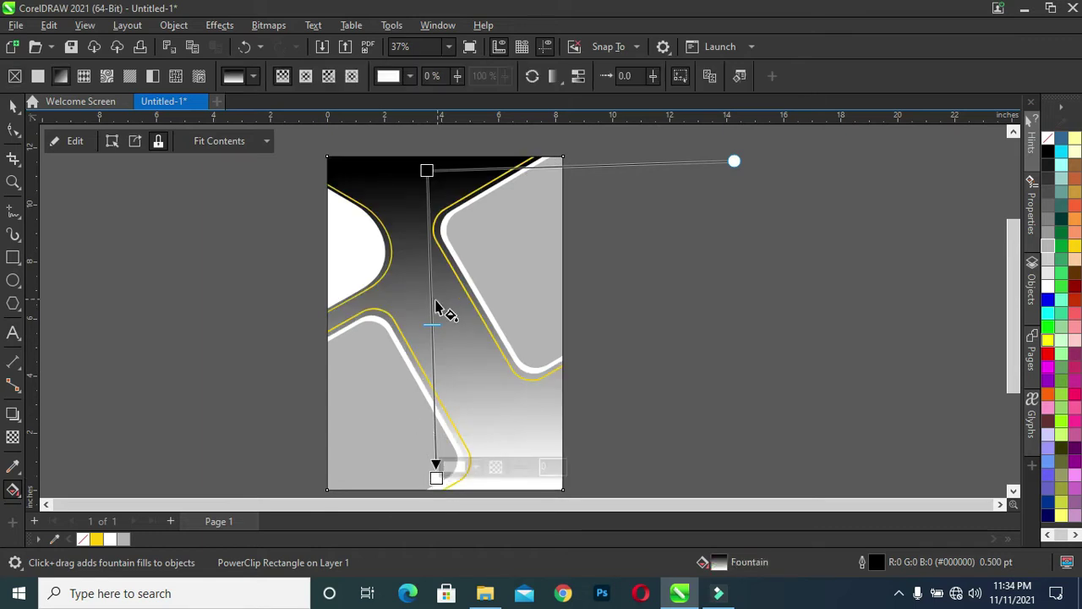
pyautogui.click(12, 110)
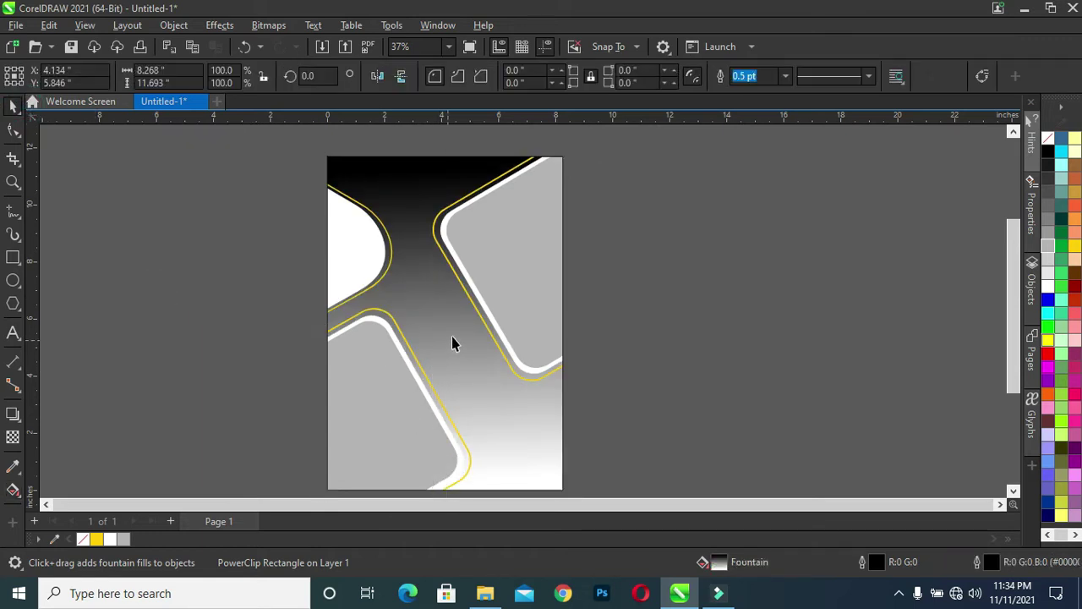
pyautogui.click(449, 331)
pyautogui.press('g')
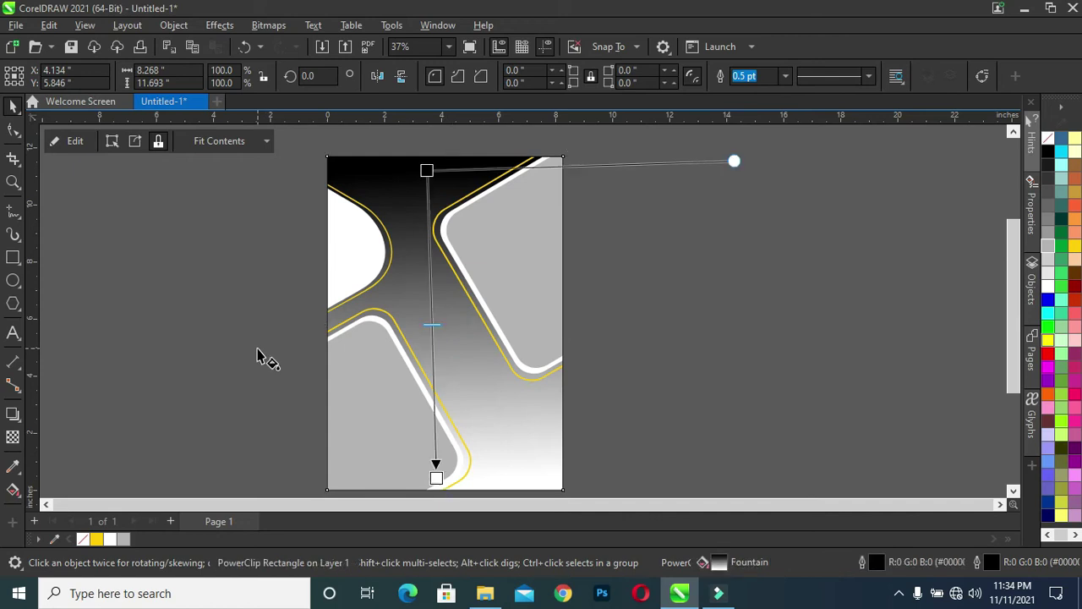
# Step: Set the gradient's bottom colour stop to dark navy #00162B
pyautogui.click(435, 478)
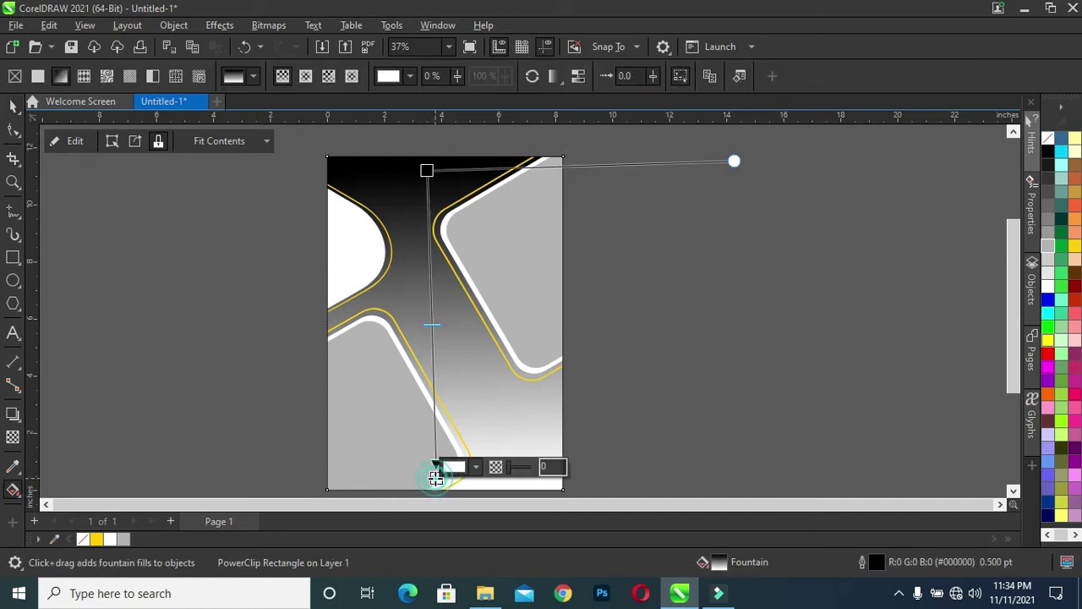
pyautogui.click(479, 469)
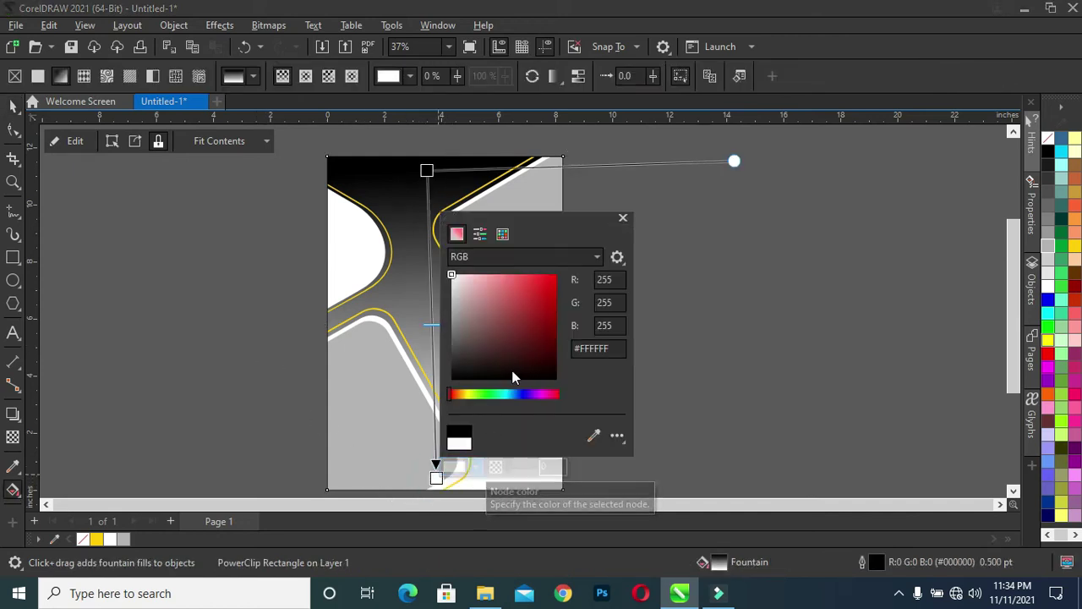
pyautogui.moveTo(530, 366); pyautogui.dragTo(539, 363)
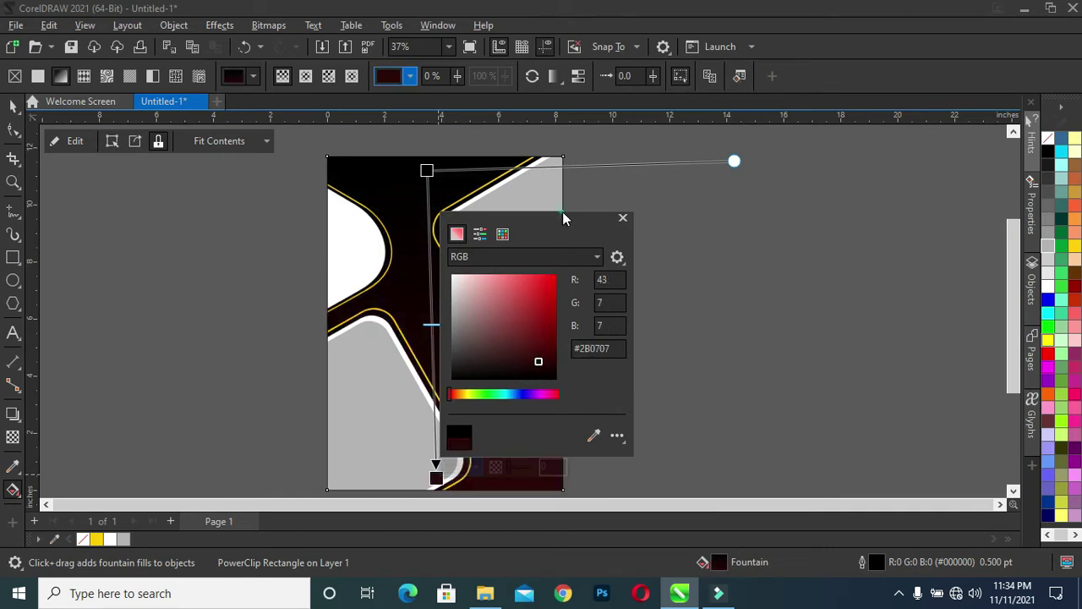
pyautogui.moveTo(563, 212); pyautogui.dragTo(752, 207)
pyautogui.click(704, 389)
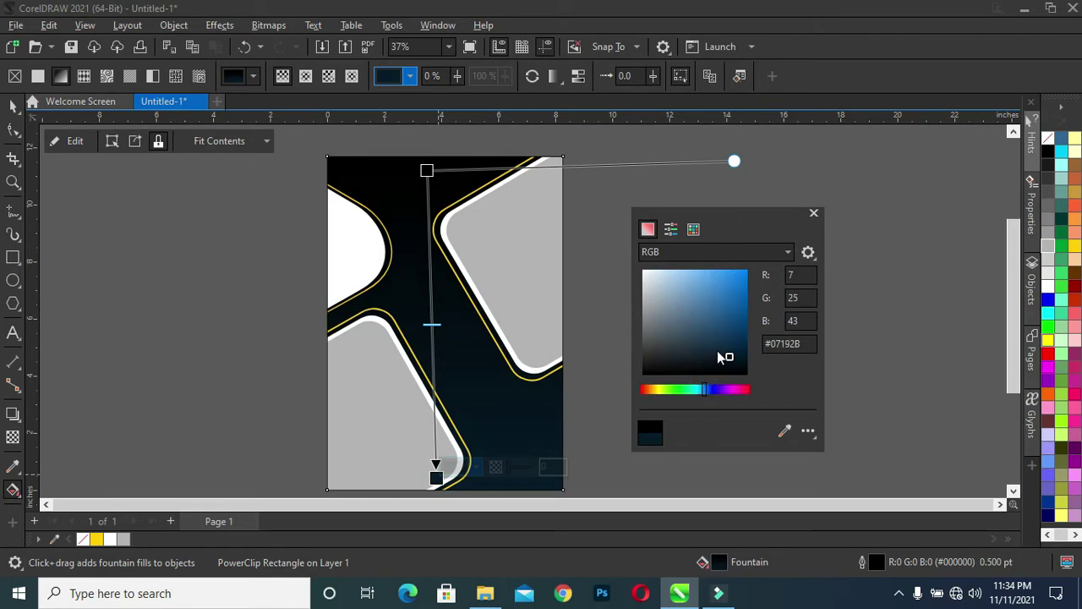
pyautogui.moveTo(730, 359); pyautogui.dragTo(734, 359)
pyautogui.click(736, 359)
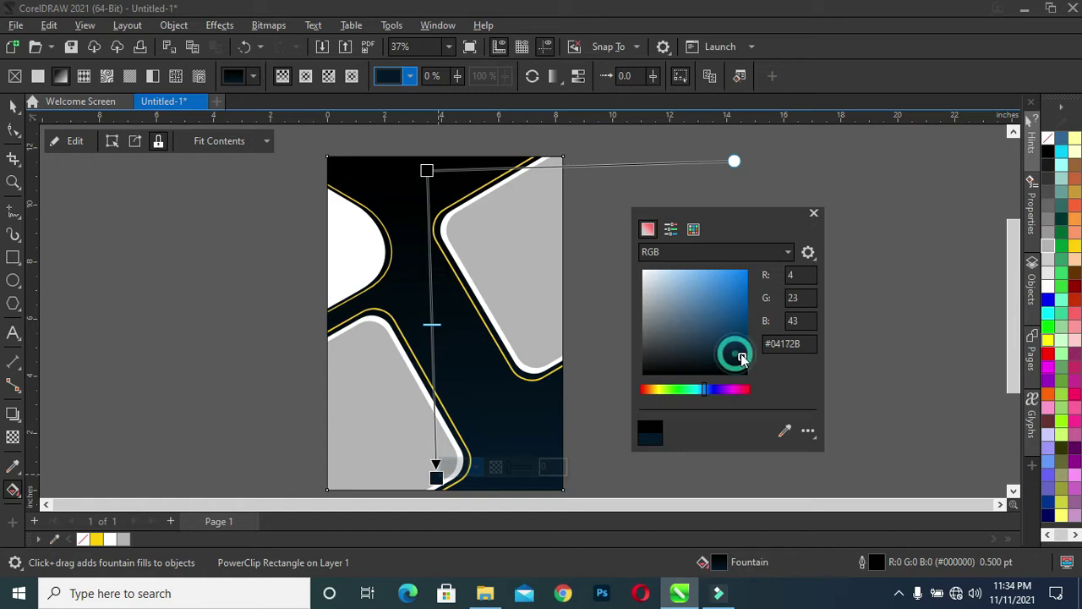
pyautogui.moveTo(736, 359); pyautogui.dragTo(744, 359)
pyautogui.click(745, 359)
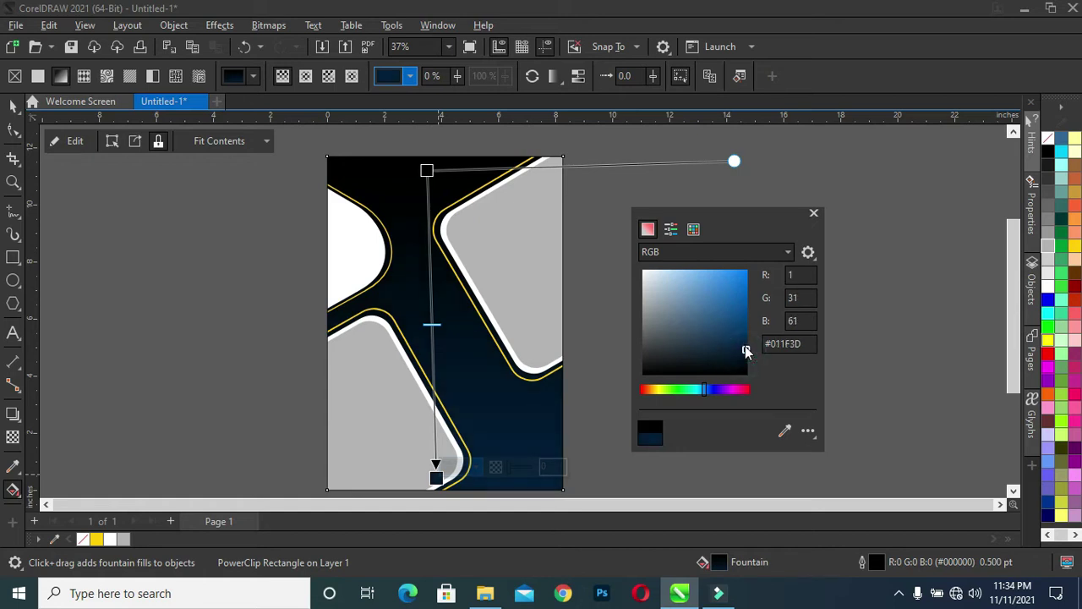
pyautogui.click(744, 356)
pyautogui.click(746, 357)
pyautogui.press('Escape')
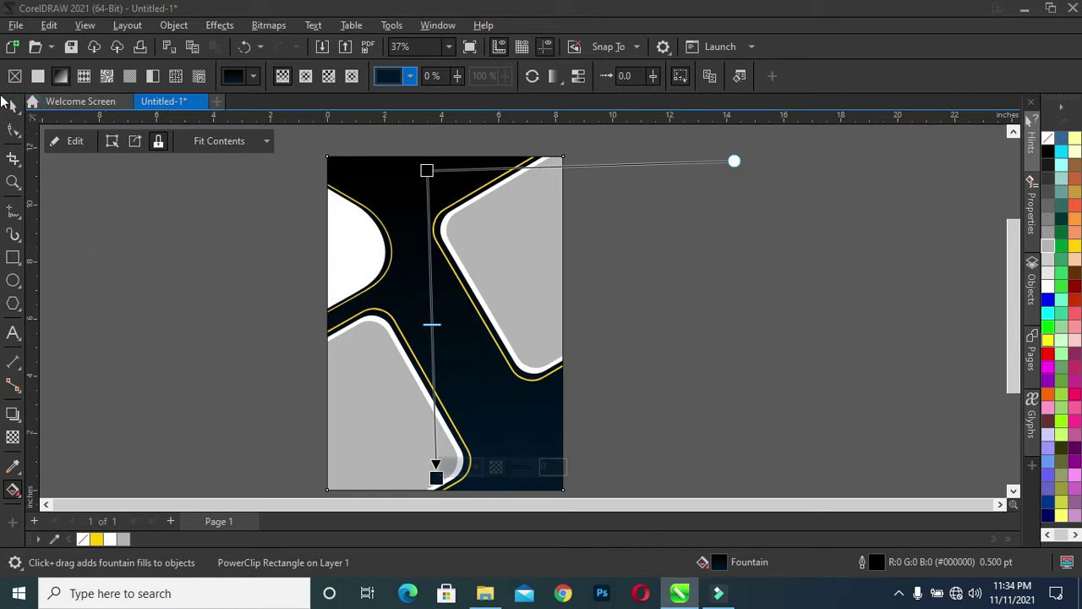
# Step: Exit gradient editing and review the black-to-navy page background
pyautogui.click(13, 103)
pyautogui.click(85, 235)
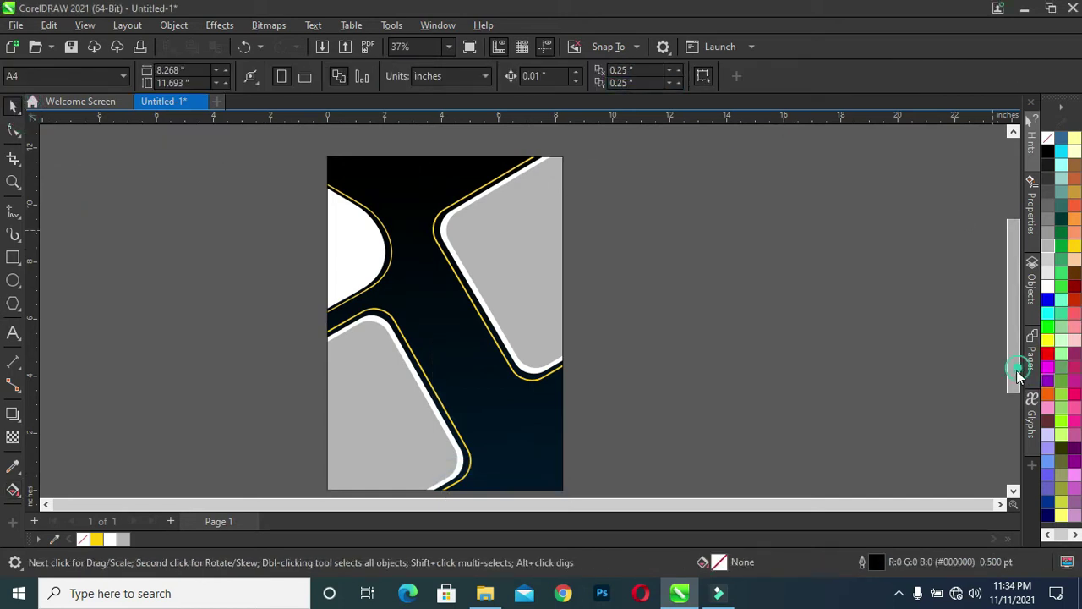
pyautogui.scroll(-1, 1014, 375)
pyautogui.scroll(1, 472, 370)
pyautogui.scroll(1, 471, 371)
pyautogui.scroll(-1, 392, 329)
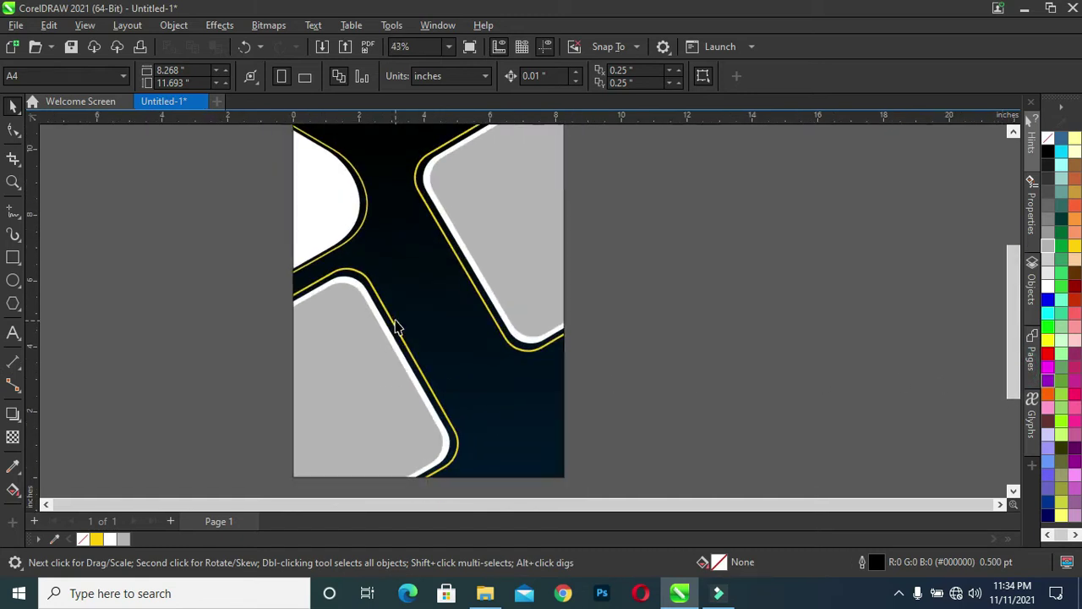
pyautogui.scroll(-1, 585, 355)
pyautogui.moveTo(1013, 385); pyautogui.dragTo(1013, 374)
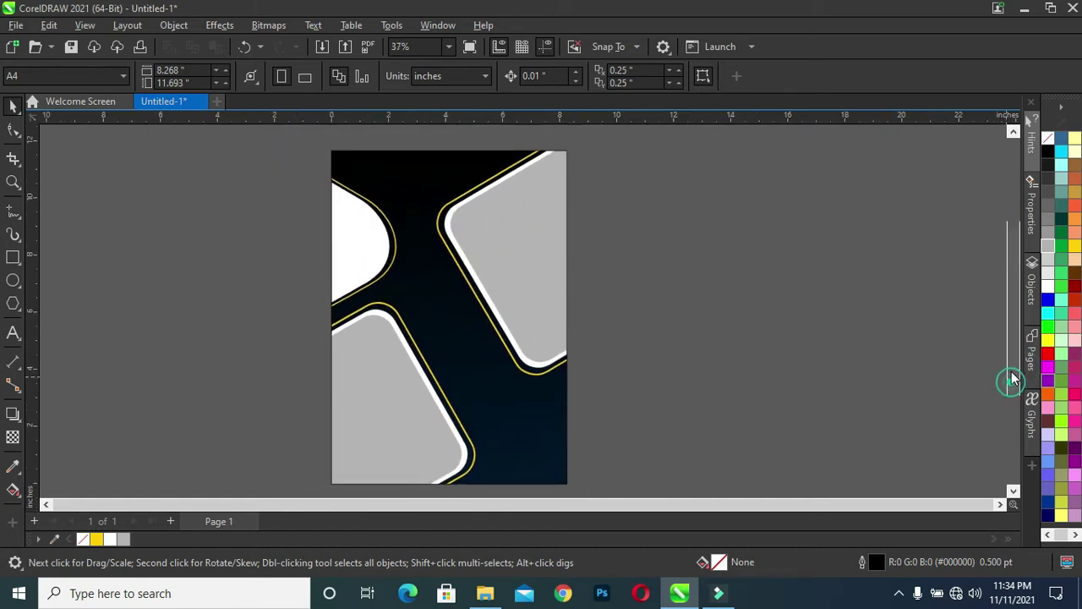
pyautogui.click(415, 174)
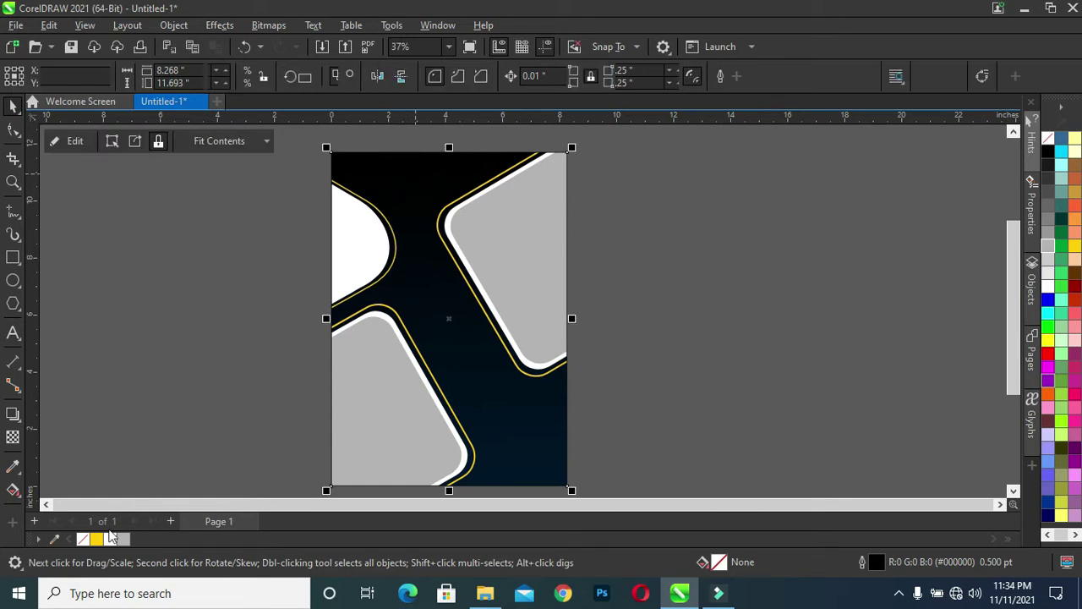
pyautogui.click(121, 412)
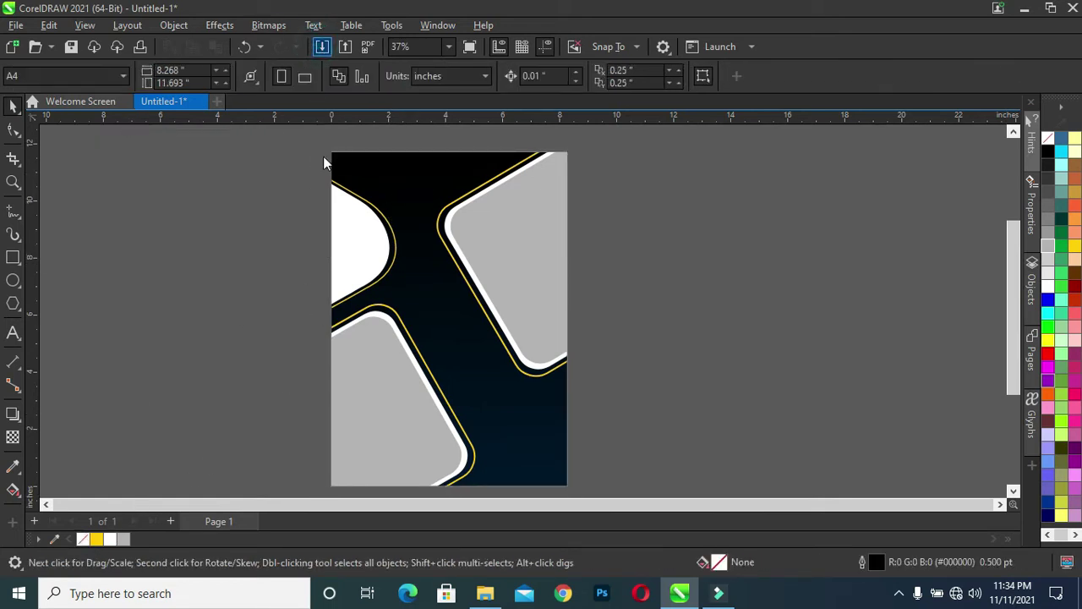
# Step: Import every image file from the Brochure folder
pyautogui.hotkey('ctrl', 'i')
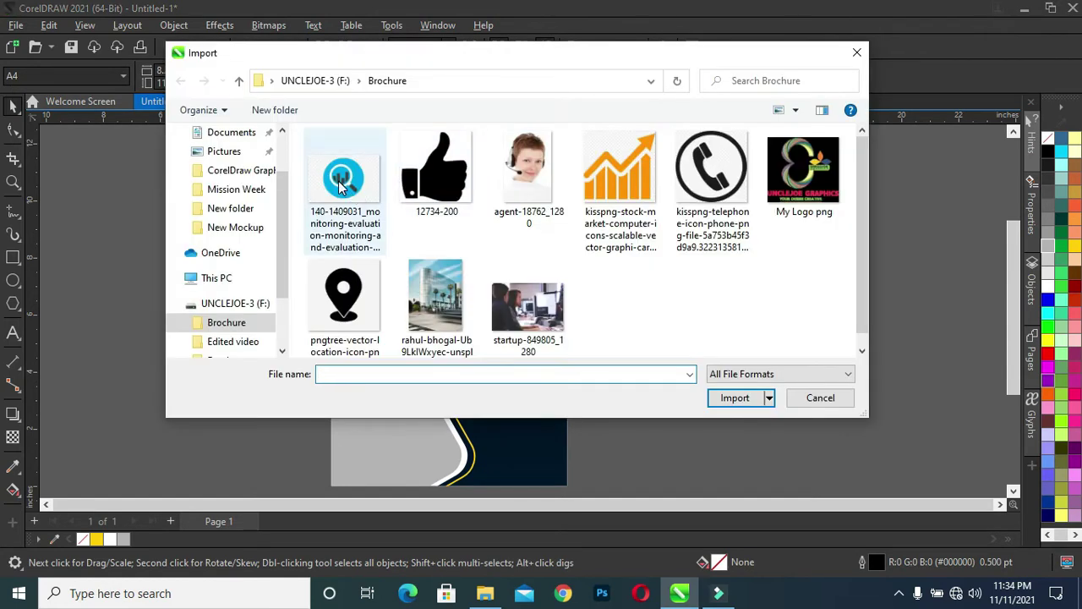
pyautogui.click(354, 177)
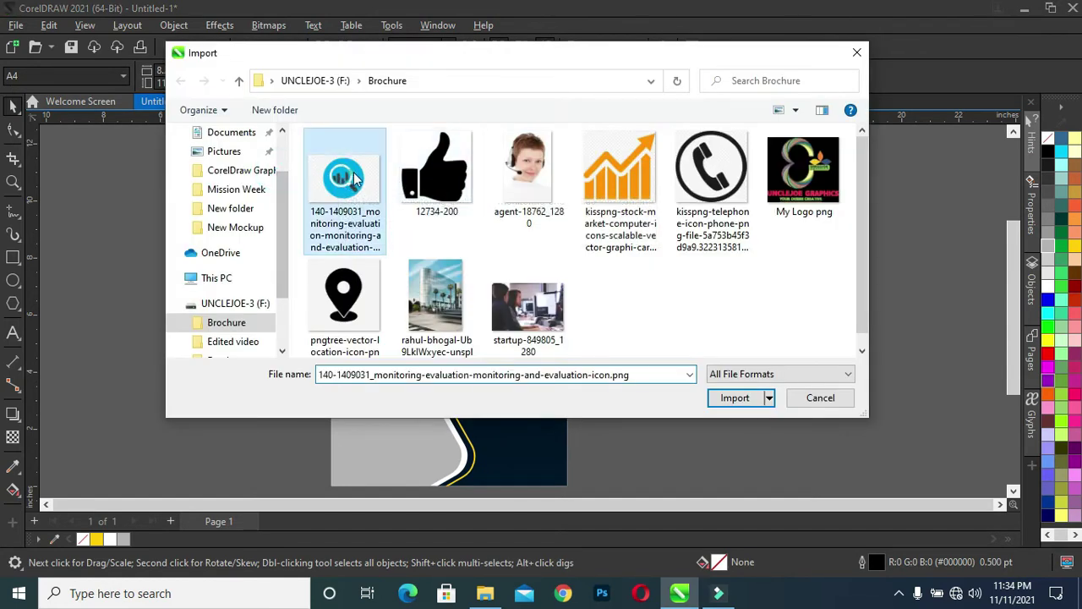
pyautogui.hotkey('ctrl', 'a')
pyautogui.click(728, 395)
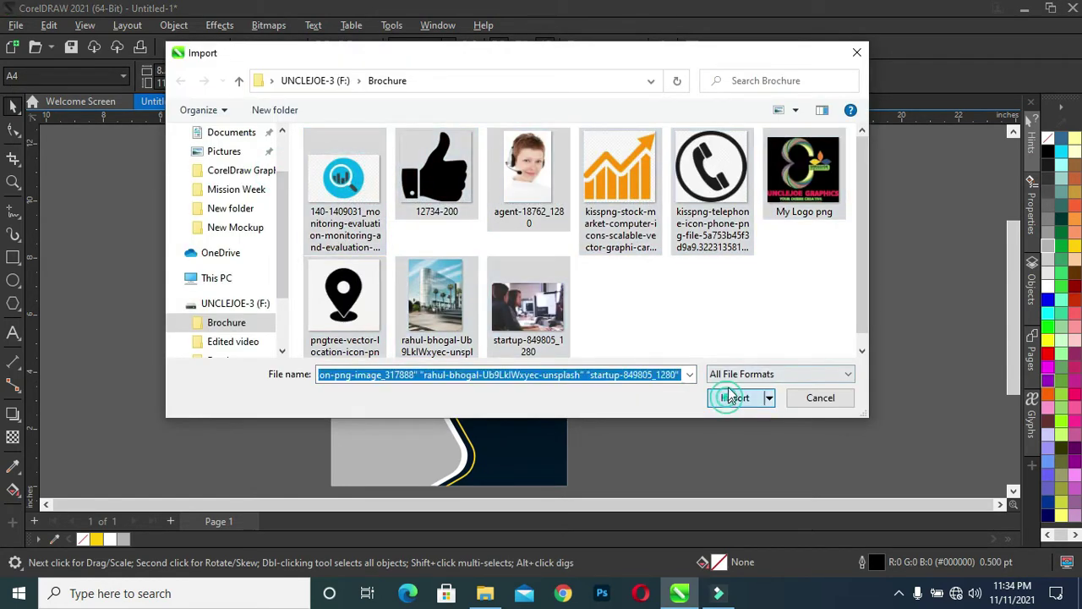
# Step: Place the nine imported icons, logo and photos on the canvas right of the page
pyautogui.click(623, 156)
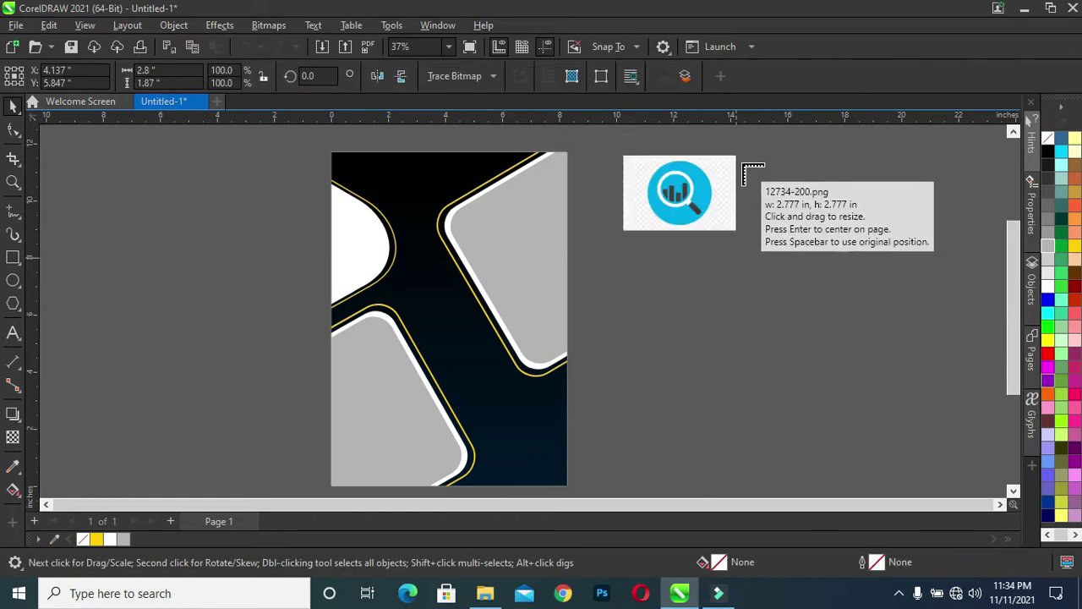
pyautogui.moveTo(744, 165); pyautogui.dragTo(887, 325)
pyautogui.click(627, 251)
pyautogui.click(715, 249)
pyautogui.moveTo(852, 170); pyautogui.dragTo(921, 229)
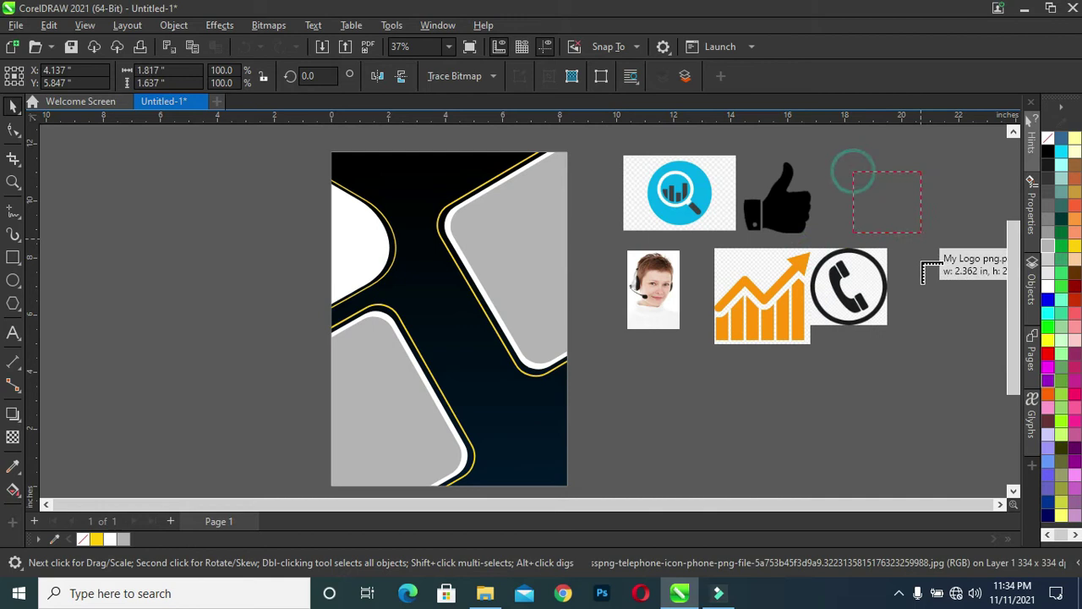
pyautogui.click(662, 365)
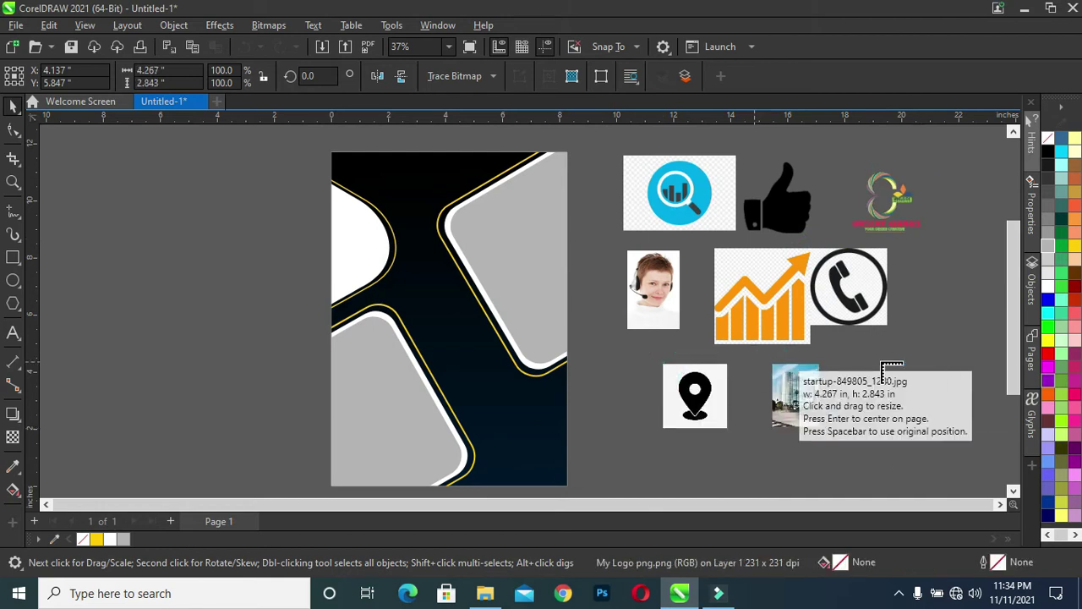
pyautogui.moveTo(843, 338); pyautogui.dragTo(902, 380)
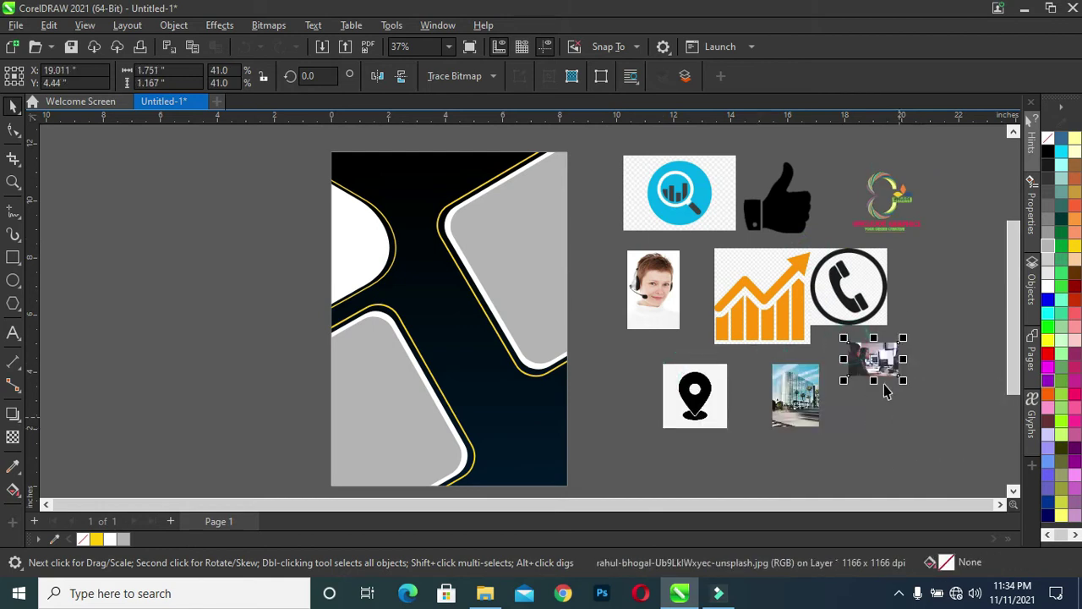
pyautogui.click(658, 284)
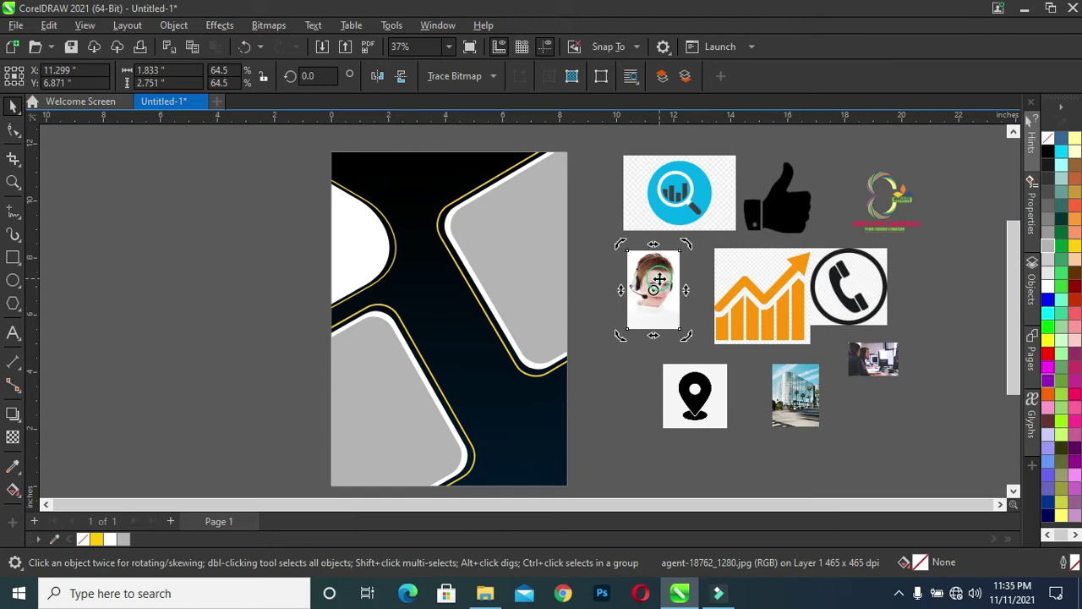
# Step: Move the headset woman photo onto the page and PowerClip it inside the top-left curve
pyautogui.moveTo(650, 284); pyautogui.dragTo(356, 239)
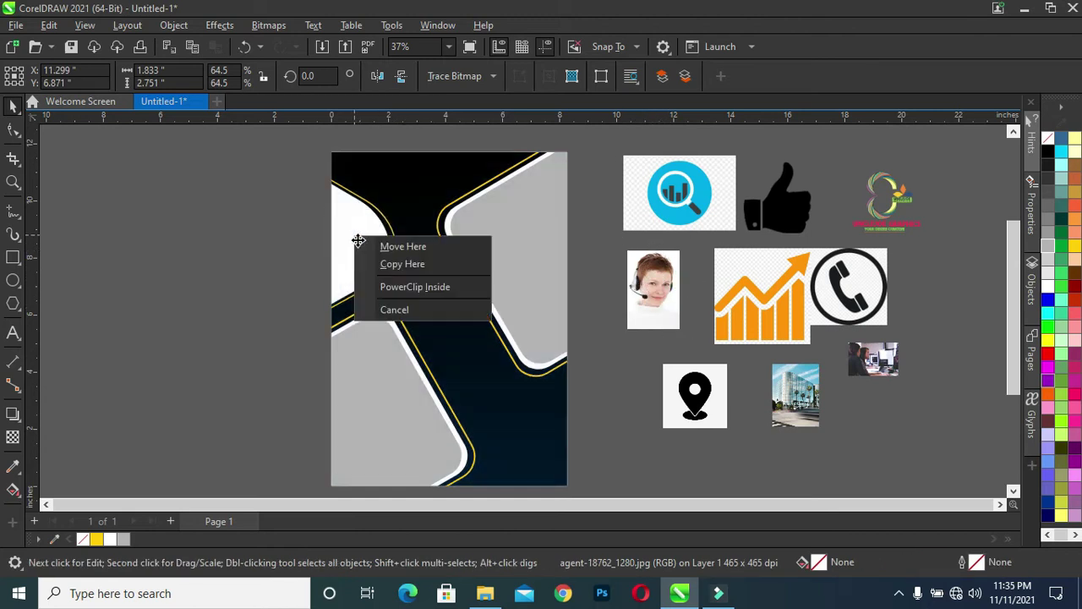
pyautogui.click(391, 285)
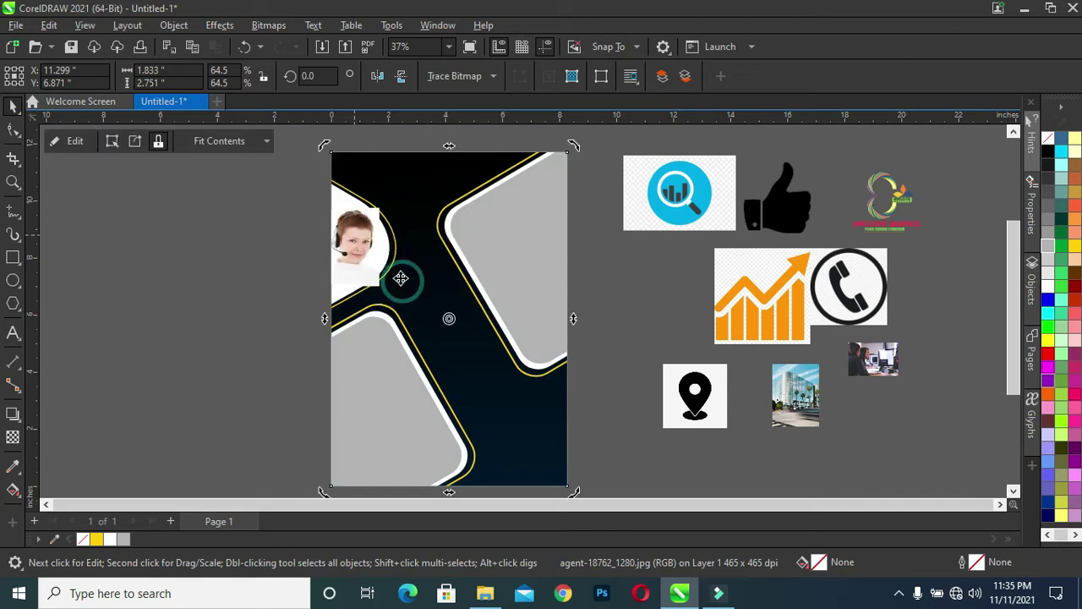
pyautogui.click(73, 141)
pyautogui.click(355, 245)
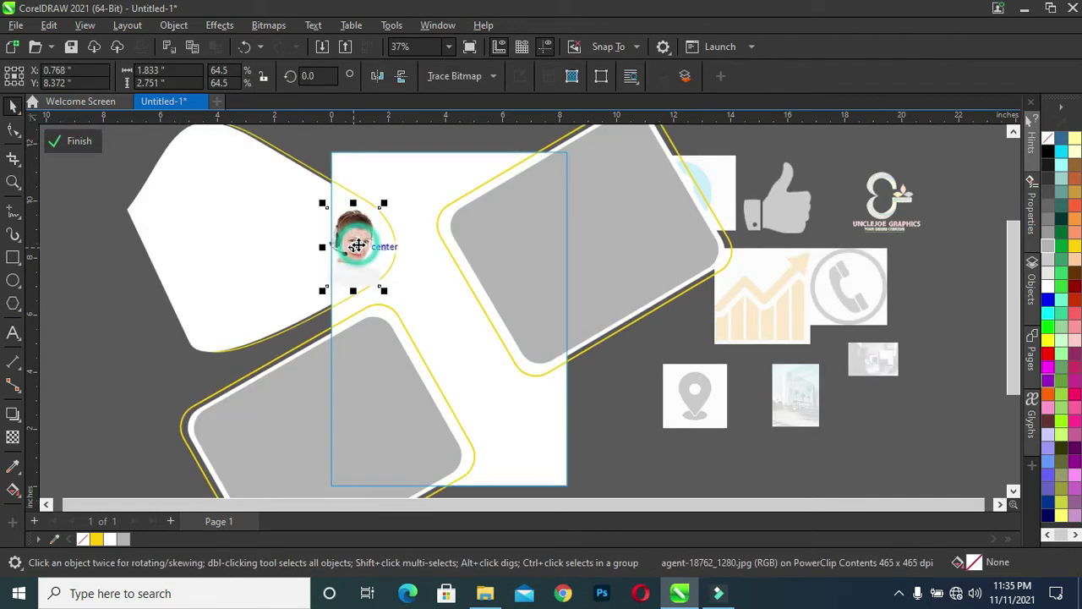
pyautogui.rightClick(358, 246)
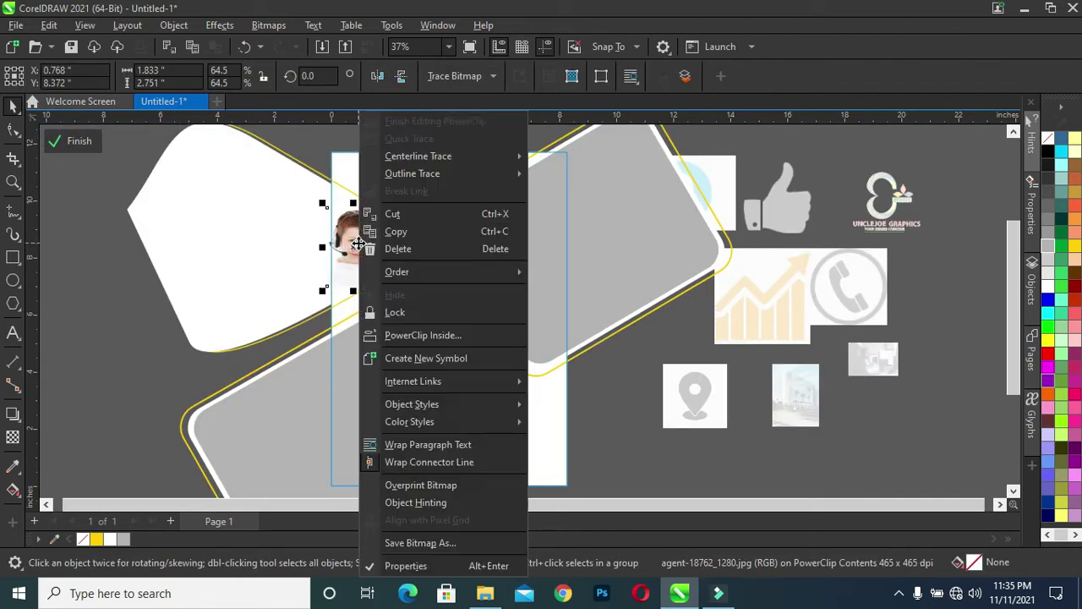
pyautogui.click(423, 335)
pyautogui.click(241, 215)
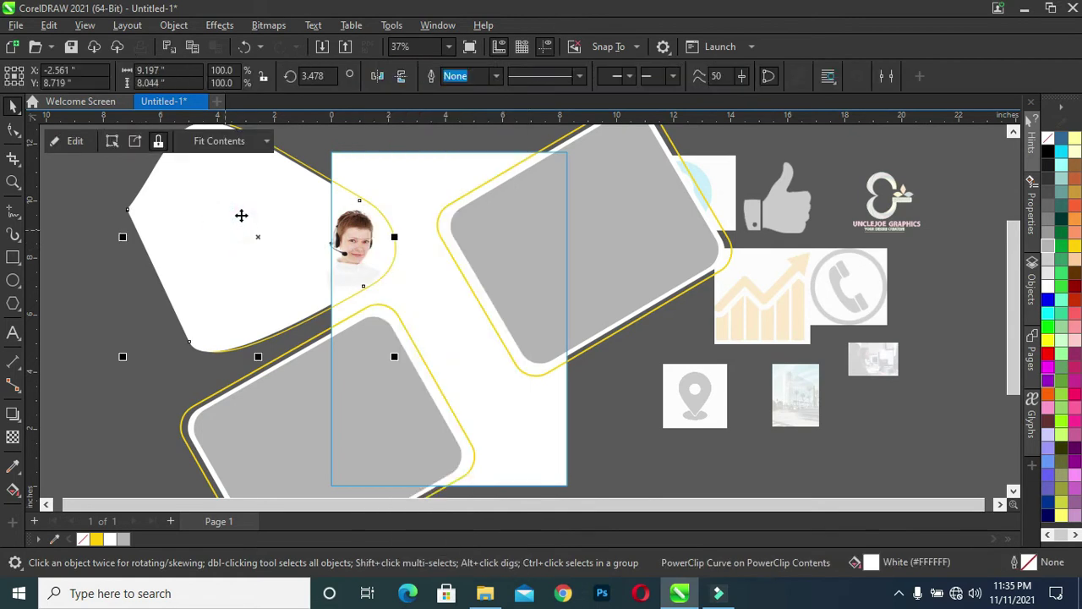
# Step: Enlarge the woman photo inside the curve until her face fills it
pyautogui.click(72, 141)
pyautogui.click(357, 244)
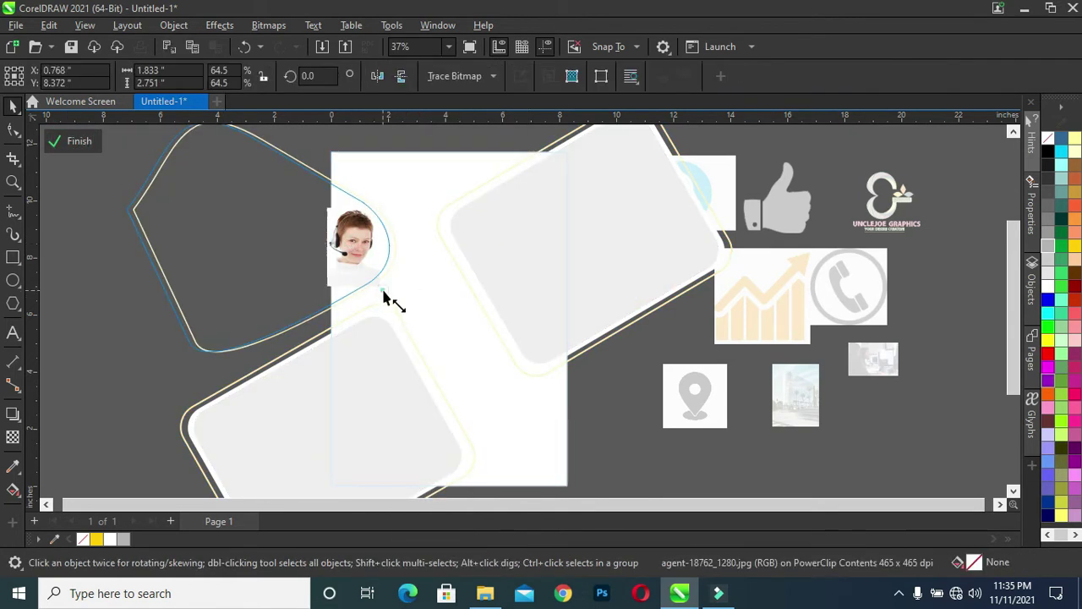
pyautogui.moveTo(385, 296); pyautogui.dragTo(404, 318)
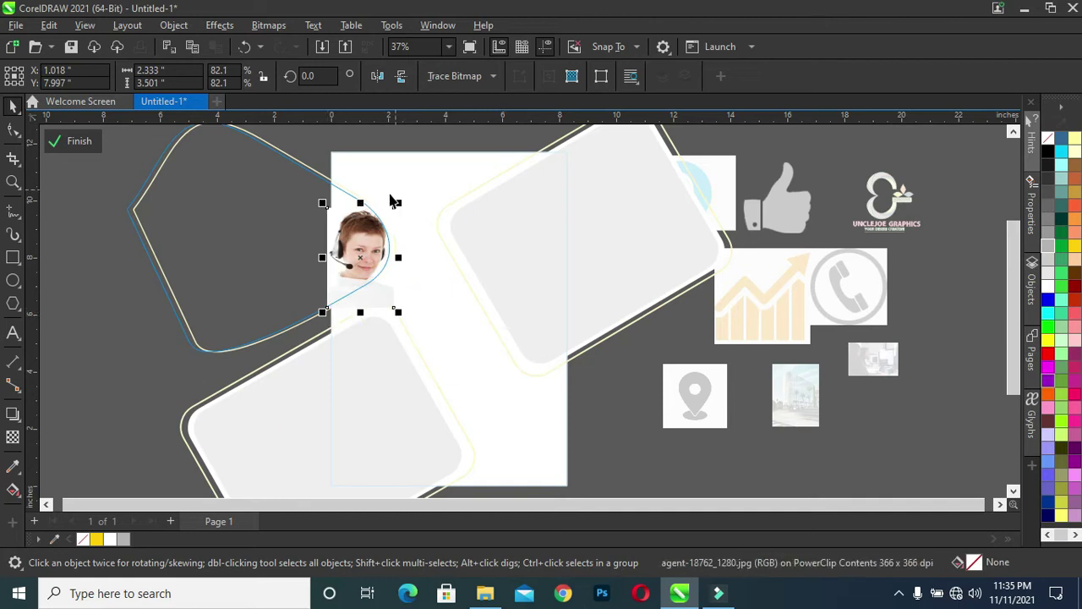
pyautogui.moveTo(324, 205); pyautogui.dragTo(317, 197)
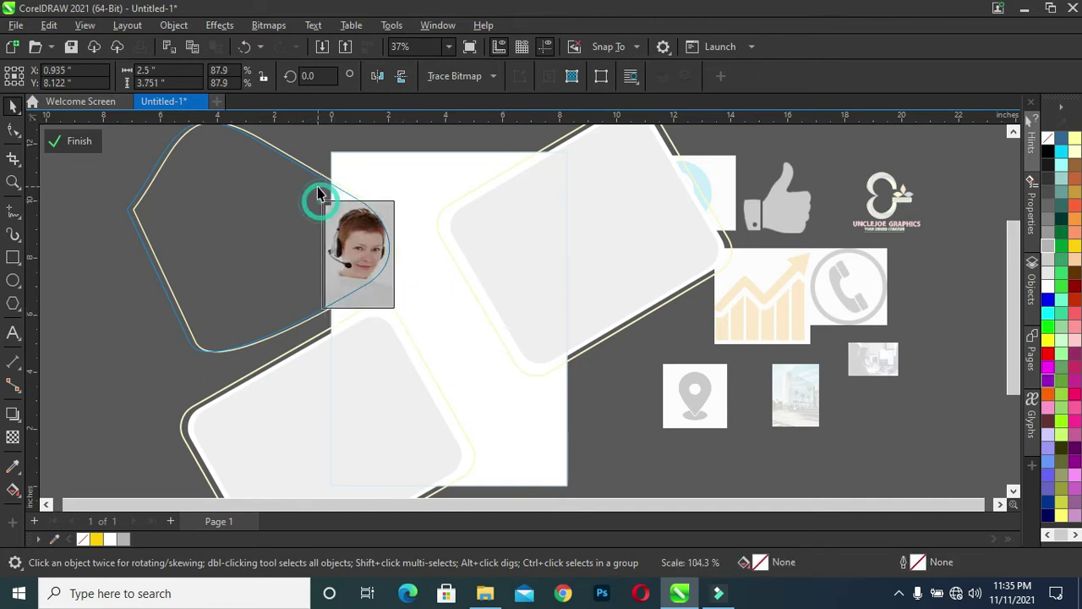
pyautogui.moveTo(411, 203); pyautogui.dragTo(418, 191)
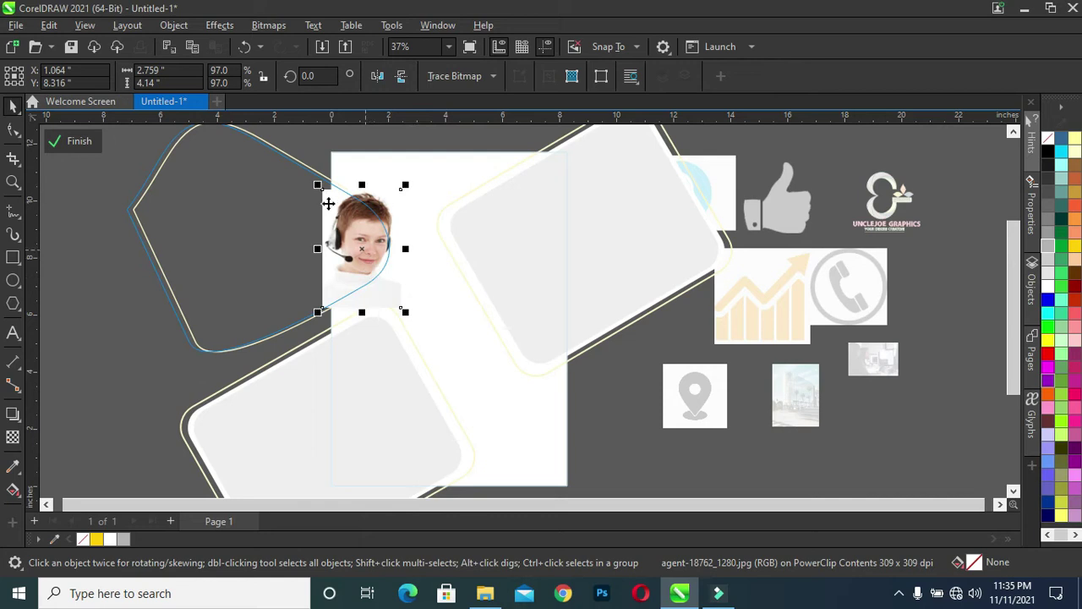
pyautogui.moveTo(321, 187); pyautogui.dragTo(311, 175)
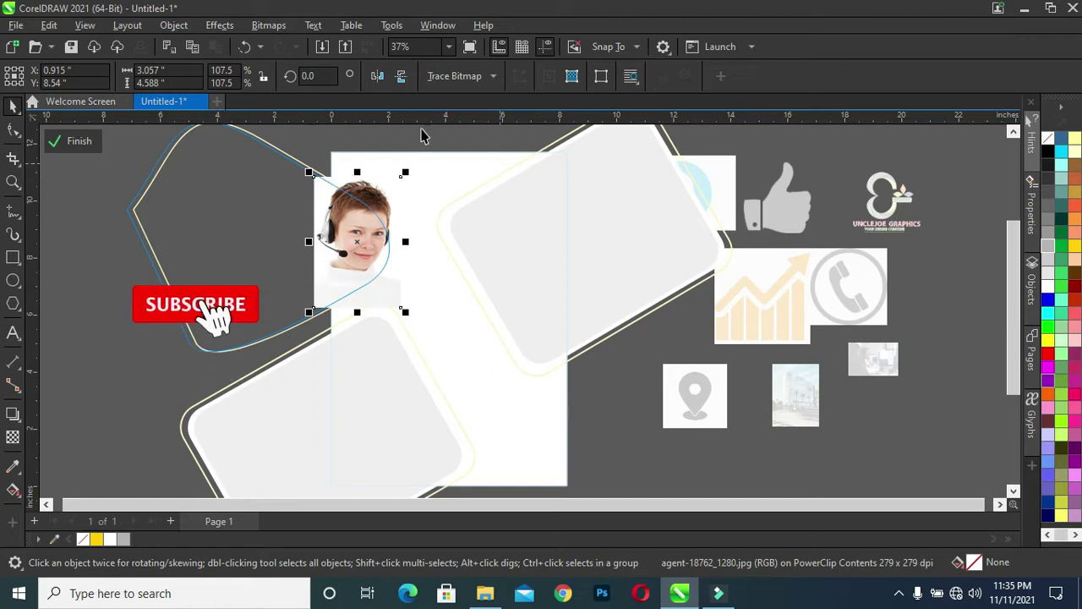
pyautogui.click(80, 140)
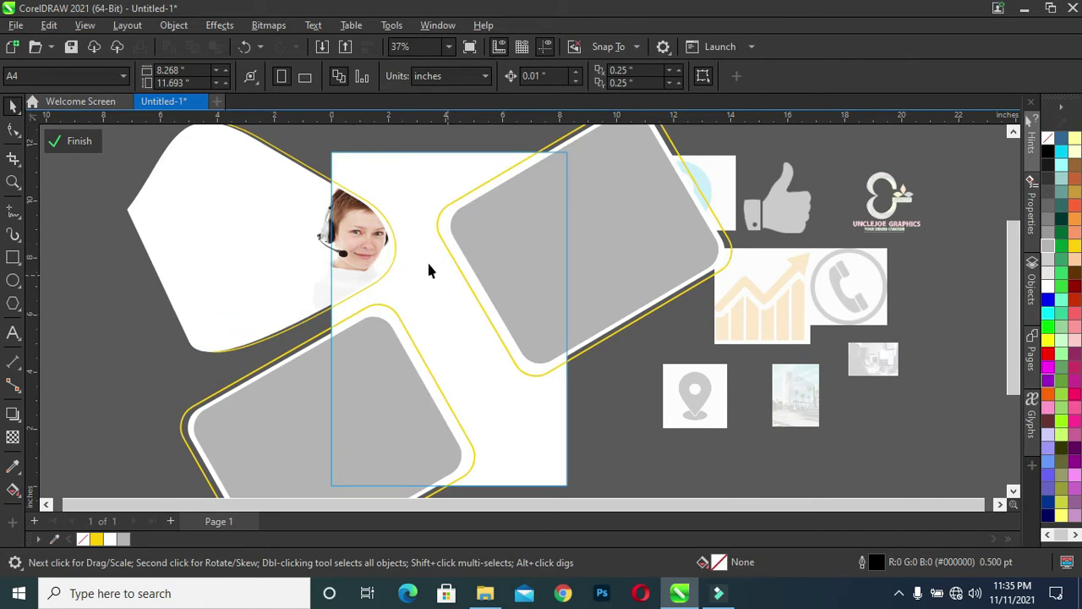
pyautogui.scroll(-1, 423, 265)
pyautogui.scroll(-1, 461, 291)
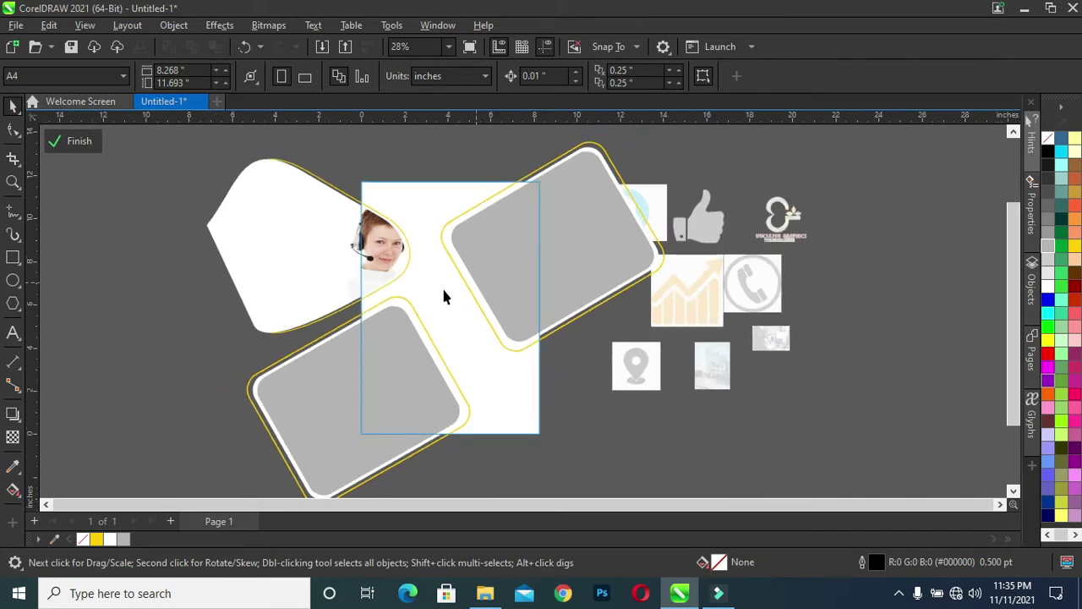
# Step: Move the logo onto the top of the page and scale it down
pyautogui.click(88, 140)
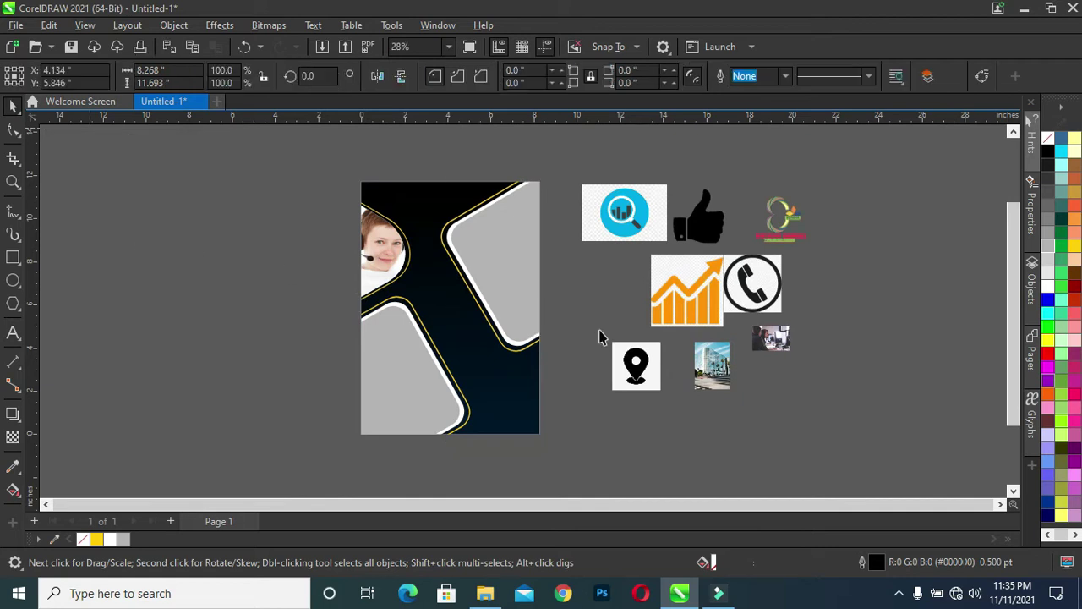
pyautogui.scroll(1, 459, 242)
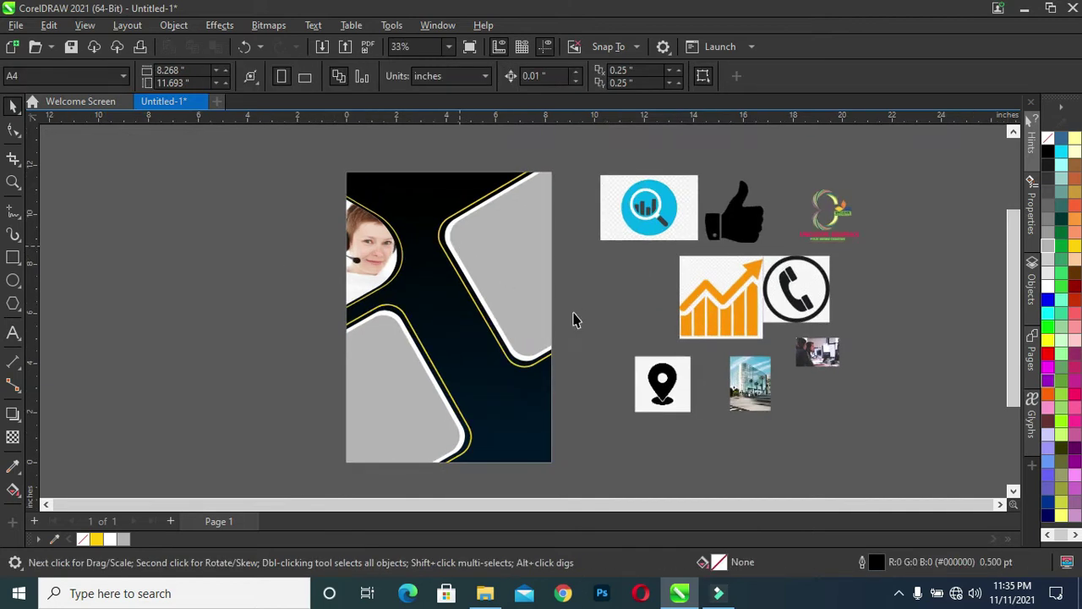
pyautogui.click(824, 227)
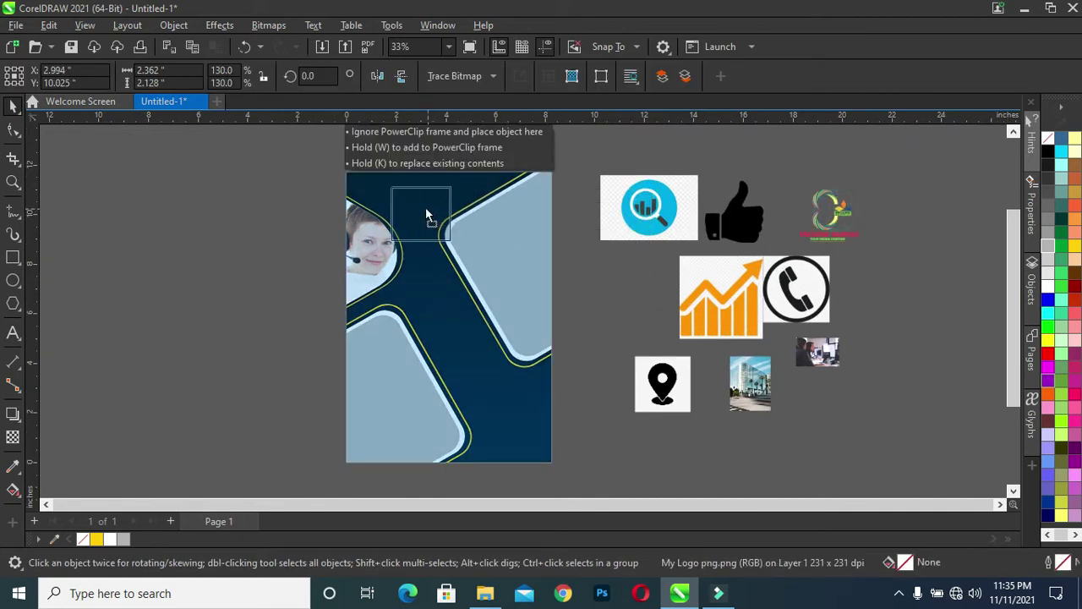
pyautogui.moveTo(835, 211)
pyautogui.mouseDown()
pyautogui.moveTo(424, 208)
pyautogui.moveTo(438, 231)
pyautogui.mouseUp()
pyautogui.scroll(2, 412, 208)
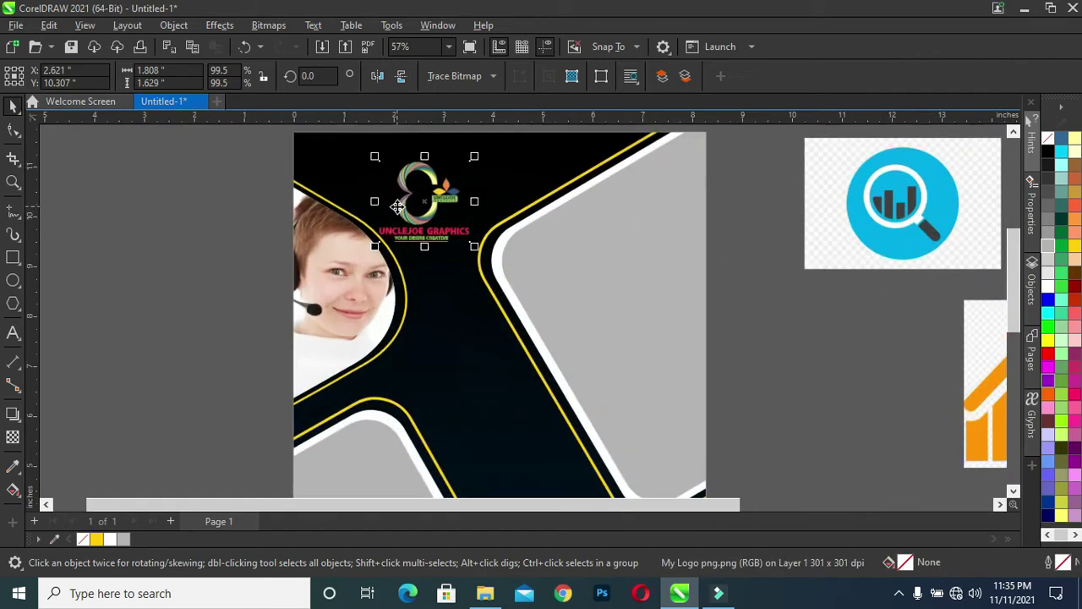
pyautogui.moveTo(375, 246); pyautogui.dragTo(394, 229)
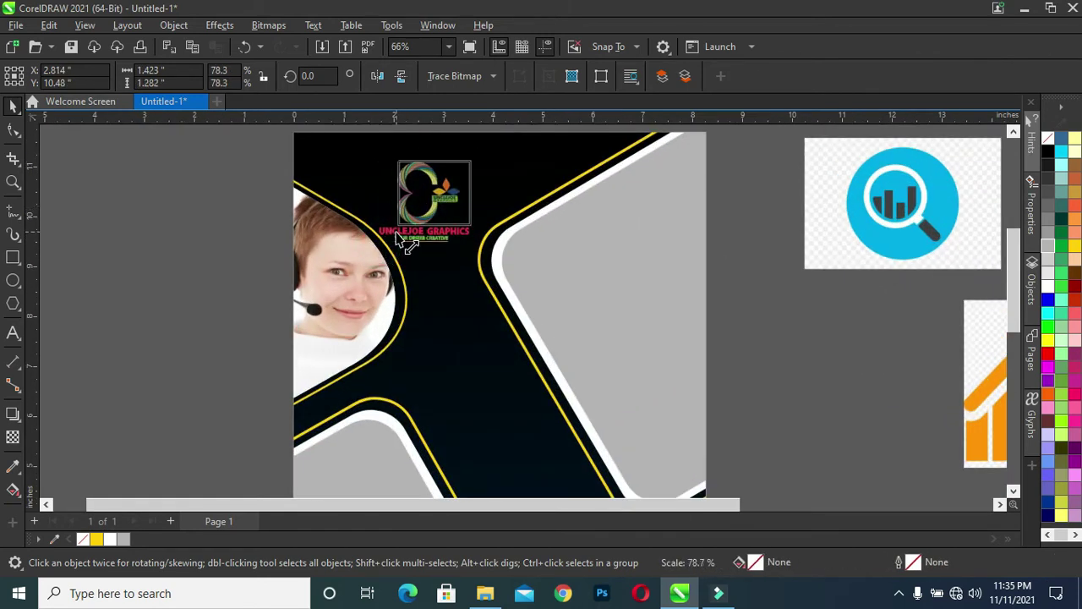
pyautogui.moveTo(474, 228); pyautogui.dragTo(437, 181)
# Step: Resize the logo to about 87.6% near the top centre of the page
pyautogui.click(813, 315)
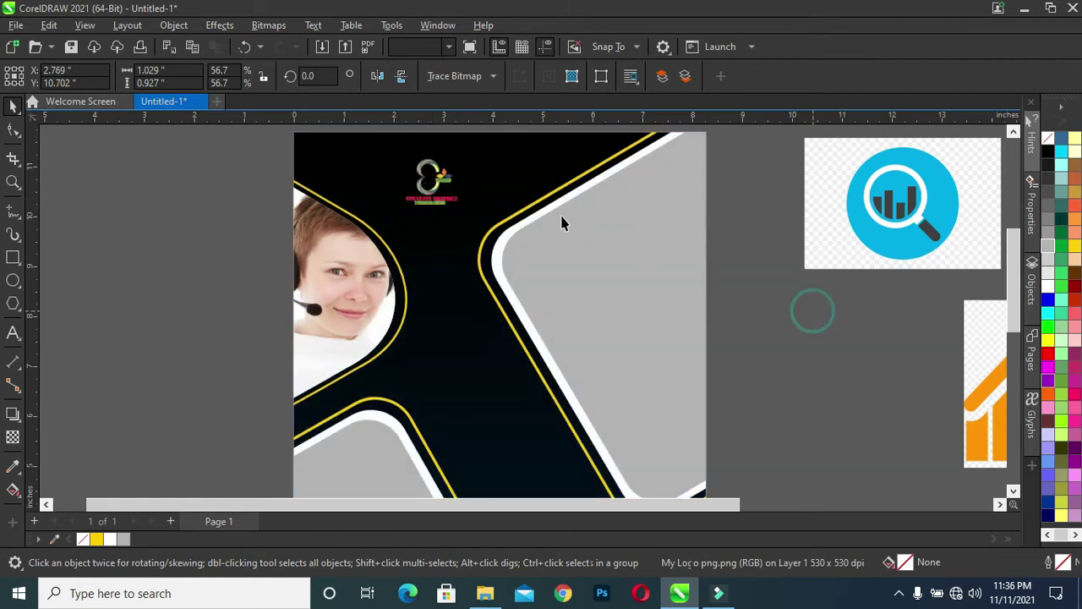
pyautogui.scroll(-2, 525, 219)
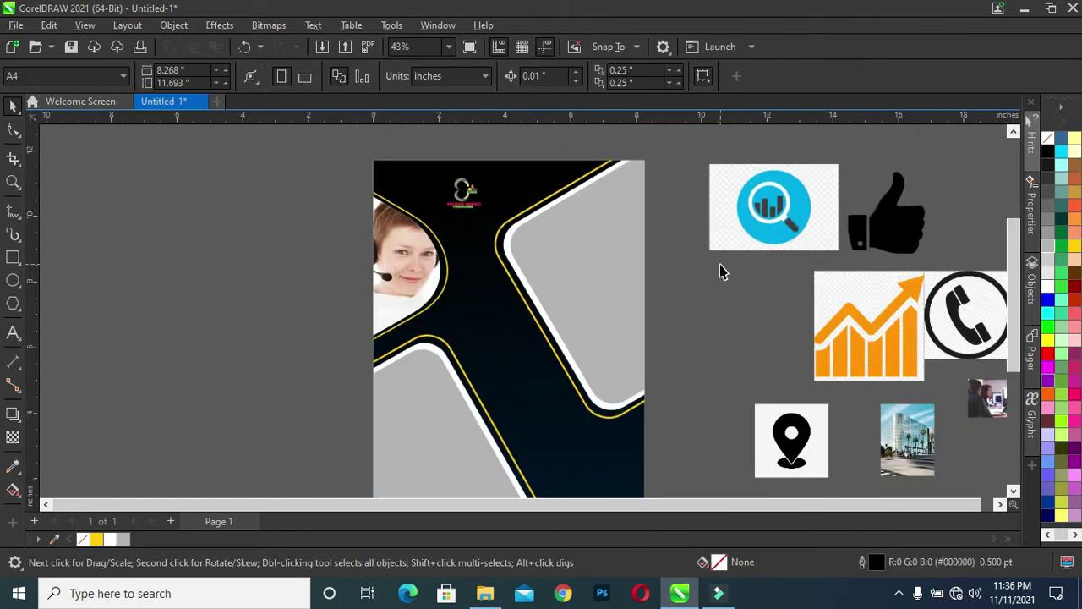
pyautogui.scroll(-1, 720, 271)
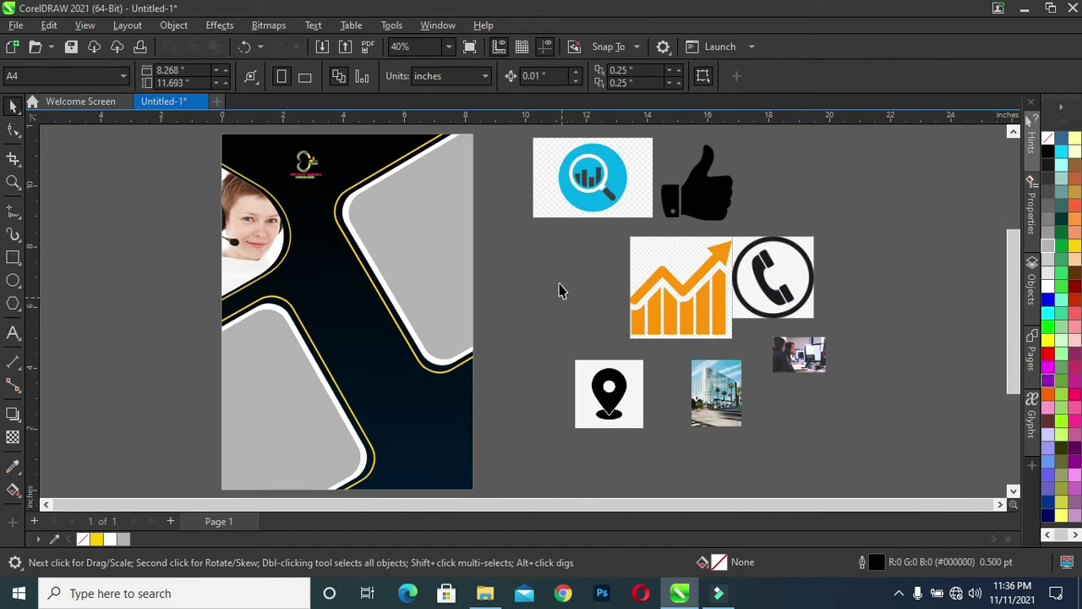
pyautogui.click(305, 175)
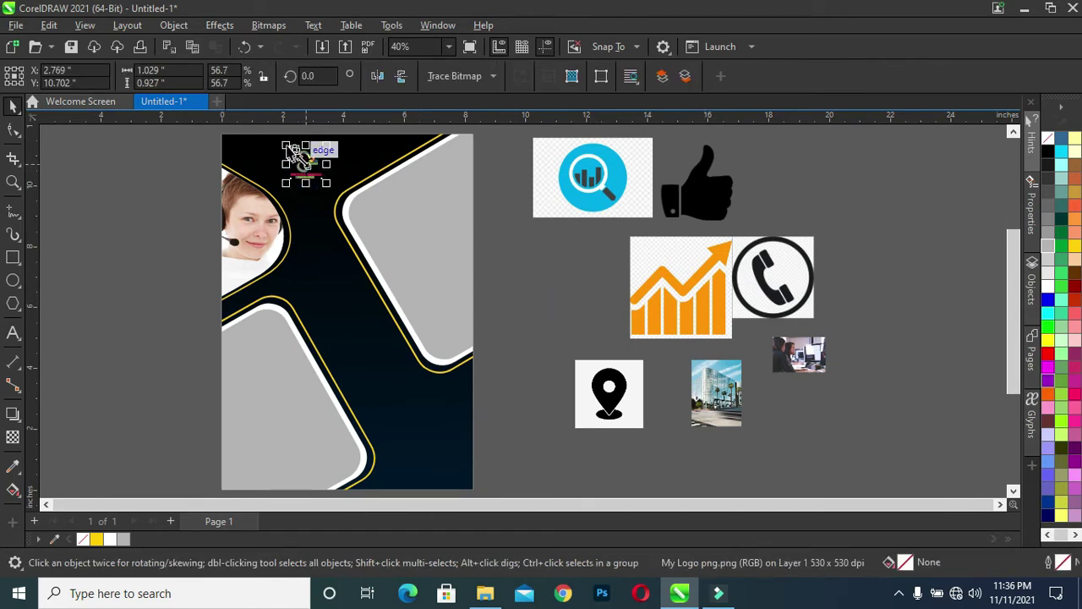
pyautogui.moveTo(285, 175)
pyautogui.mouseDown()
pyautogui.moveTo(286, 190)
pyautogui.moveTo(347, 211)
pyautogui.mouseUp()
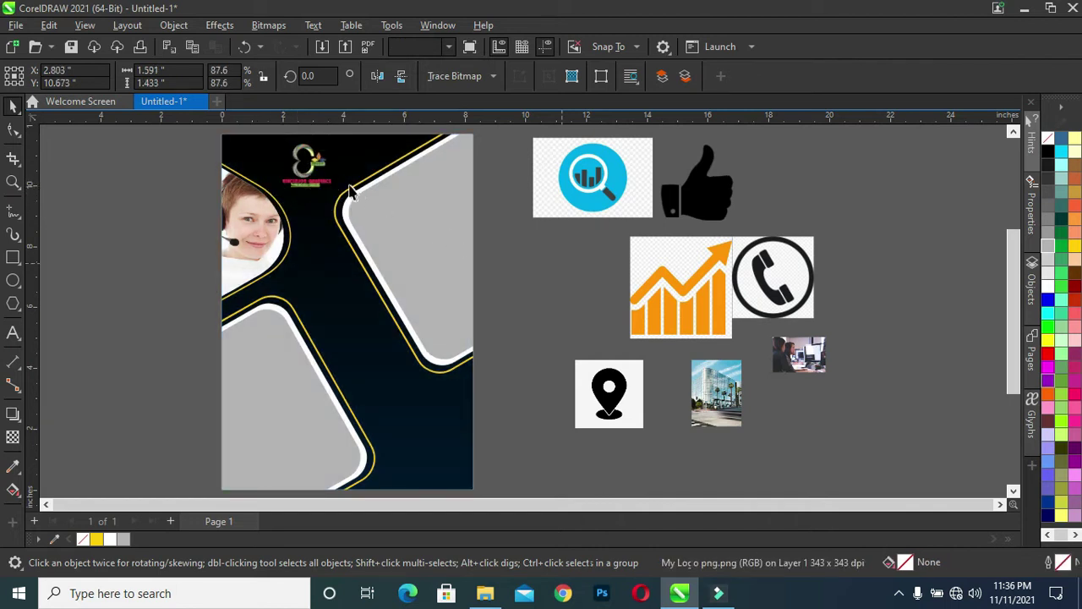
pyautogui.click(563, 271)
pyautogui.scroll(-1, 640, 200)
# Step: Select the building and office photos and PowerClip both inside the flyer page
pyautogui.click(690, 207)
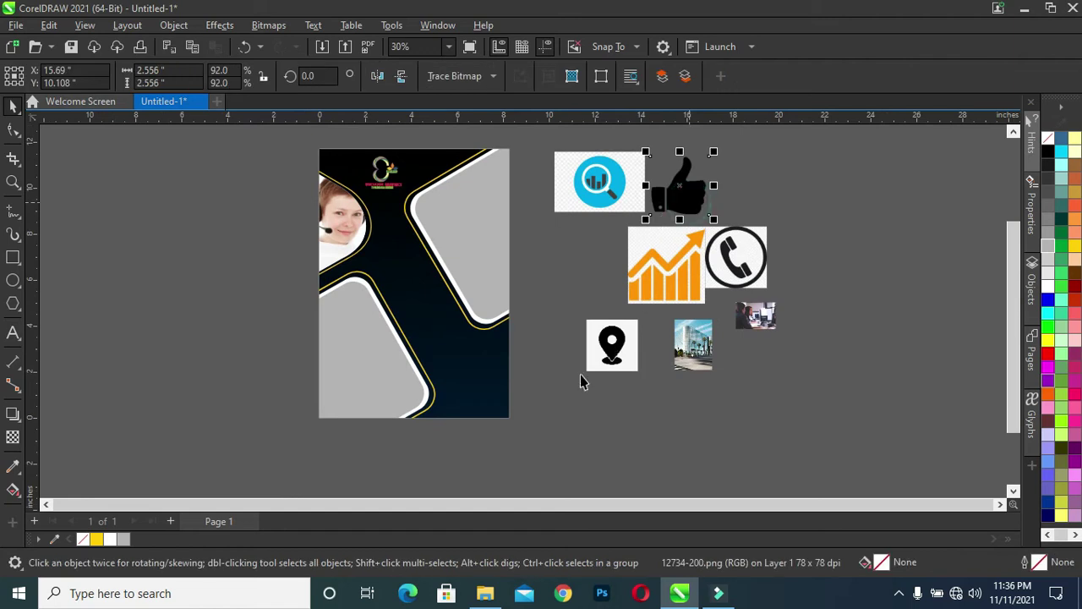
pyautogui.click(575, 377)
pyautogui.click(700, 359)
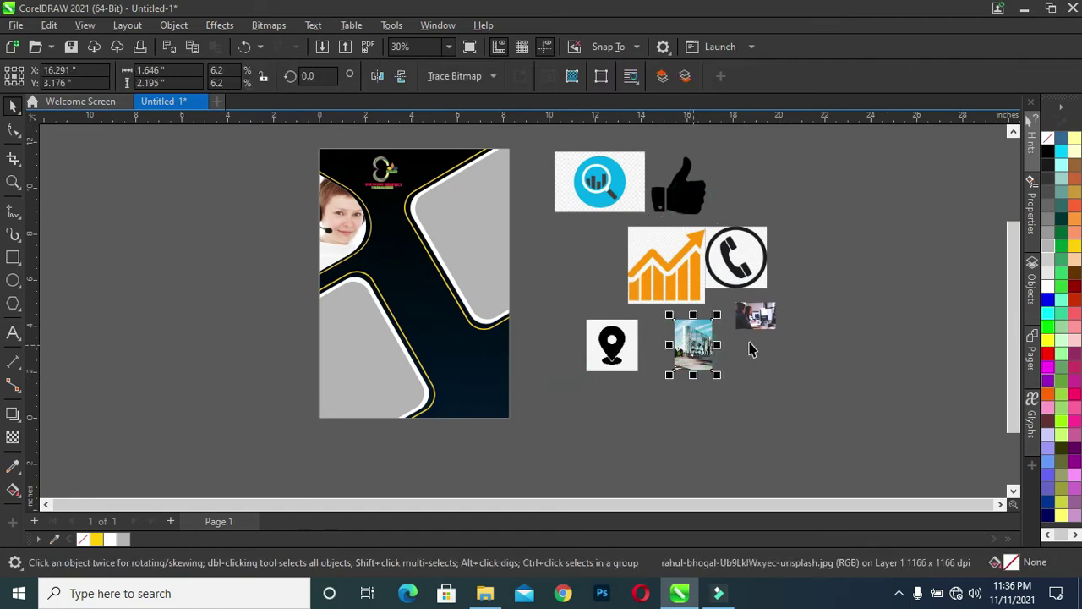
pyautogui.moveTo(771, 318)
pyautogui.mouseDown()
pyautogui.moveTo(755, 347)
pyautogui.moveTo(787, 378)
pyautogui.moveTo(621, 312)
pyautogui.mouseUp()
pyautogui.rightClick(712, 350)
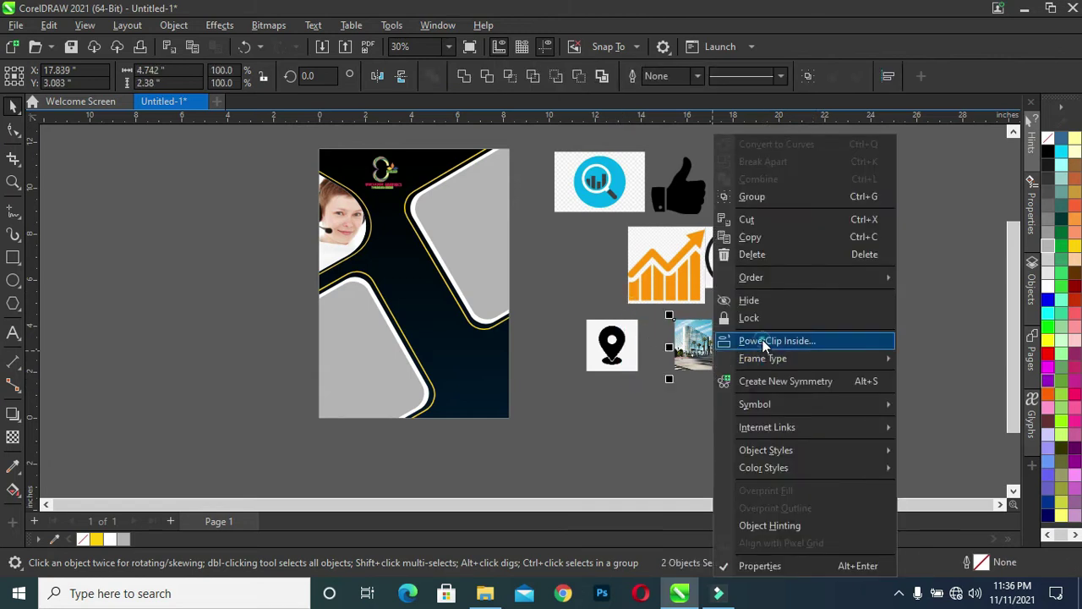
pyautogui.click(760, 338)
pyautogui.click(412, 304)
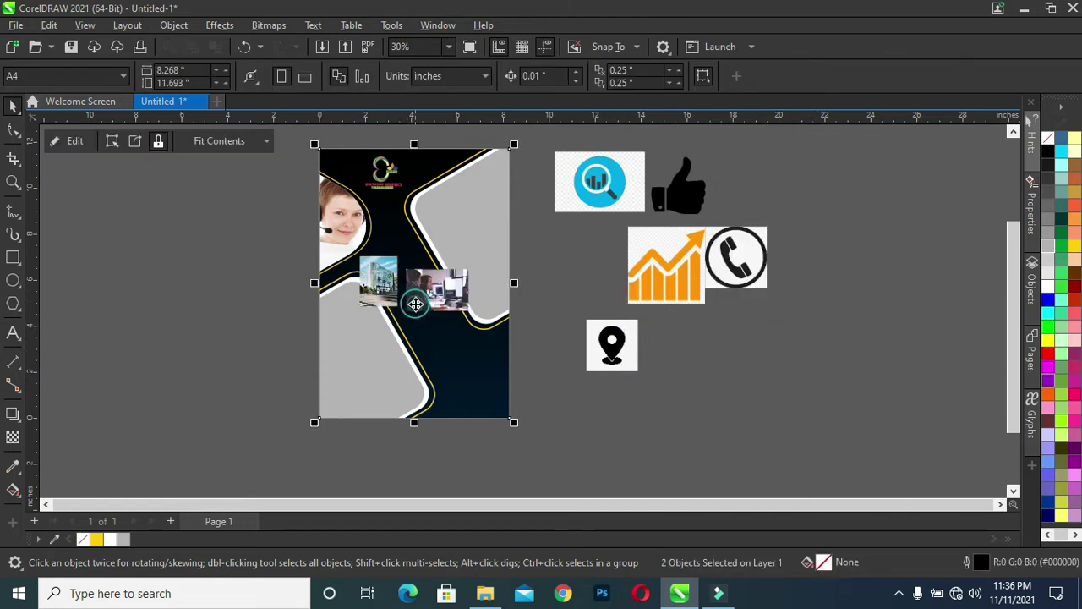
# Step: In the page's PowerClip contents, move the office photo down and enlarge the building photo over the upper-right frame
pyautogui.click(68, 142)
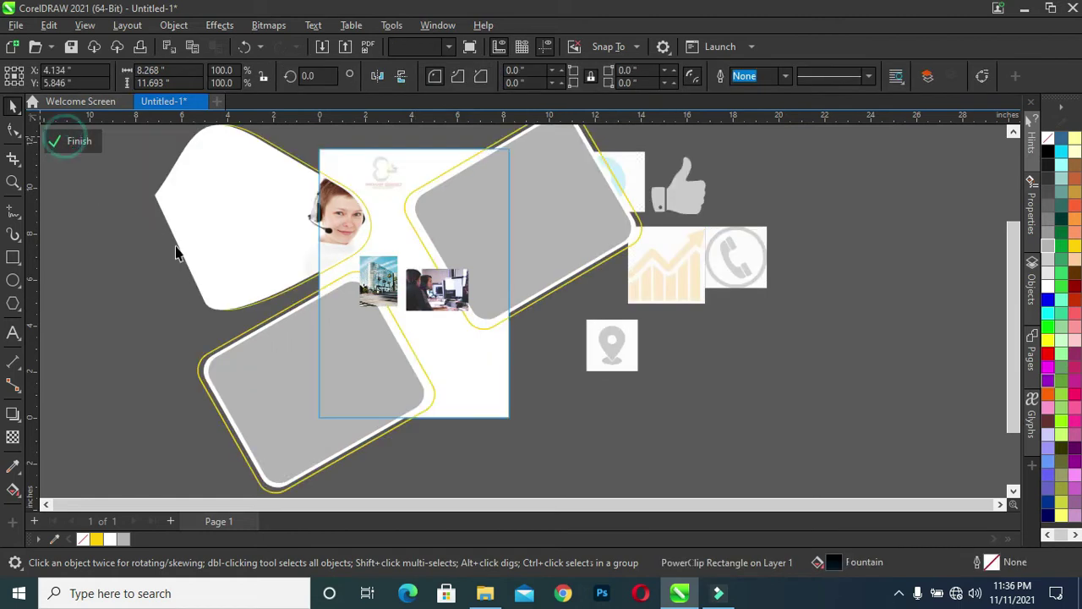
pyautogui.click(199, 260)
pyautogui.click(375, 287)
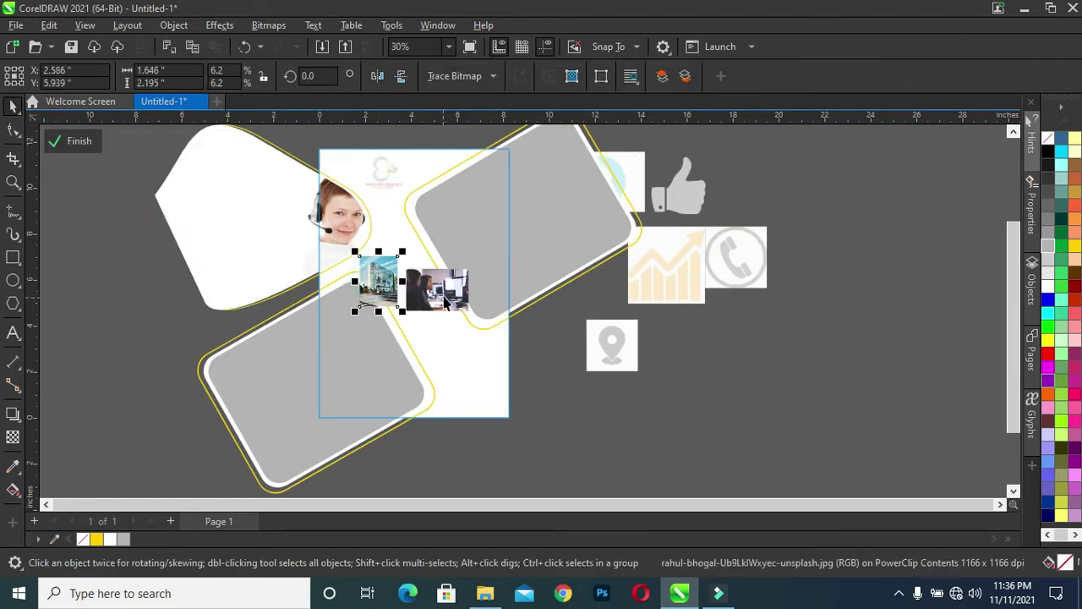
pyautogui.moveTo(436, 291); pyautogui.dragTo(365, 355)
pyautogui.click(390, 261)
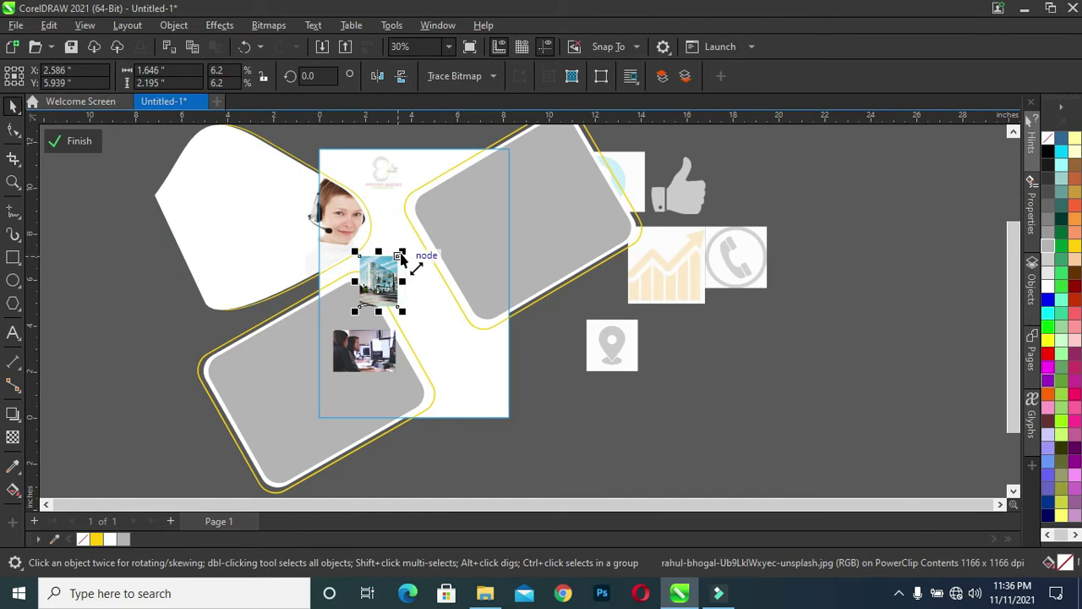
pyautogui.moveTo(402, 251); pyautogui.dragTo(474, 156)
pyautogui.moveTo(469, 240)
pyautogui.mouseDown()
pyautogui.moveTo(507, 240)
pyautogui.moveTo(532, 272)
pyautogui.mouseUp()
pyautogui.moveTo(542, 188); pyautogui.dragTo(443, 239)
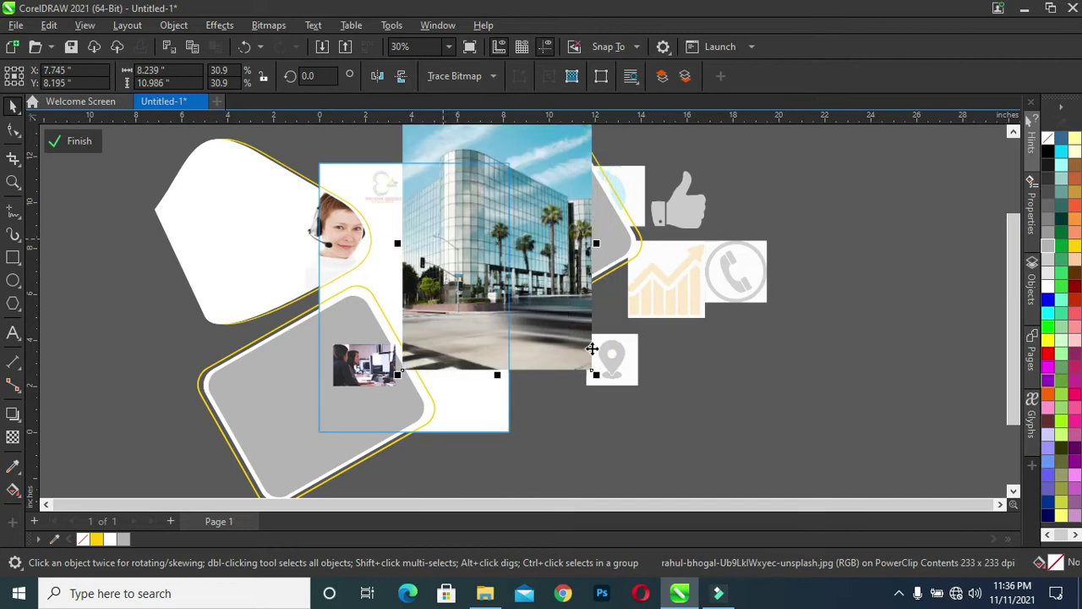
pyautogui.scroll(-1, 595, 225)
pyautogui.moveTo(595, 146); pyautogui.dragTo(575, 174)
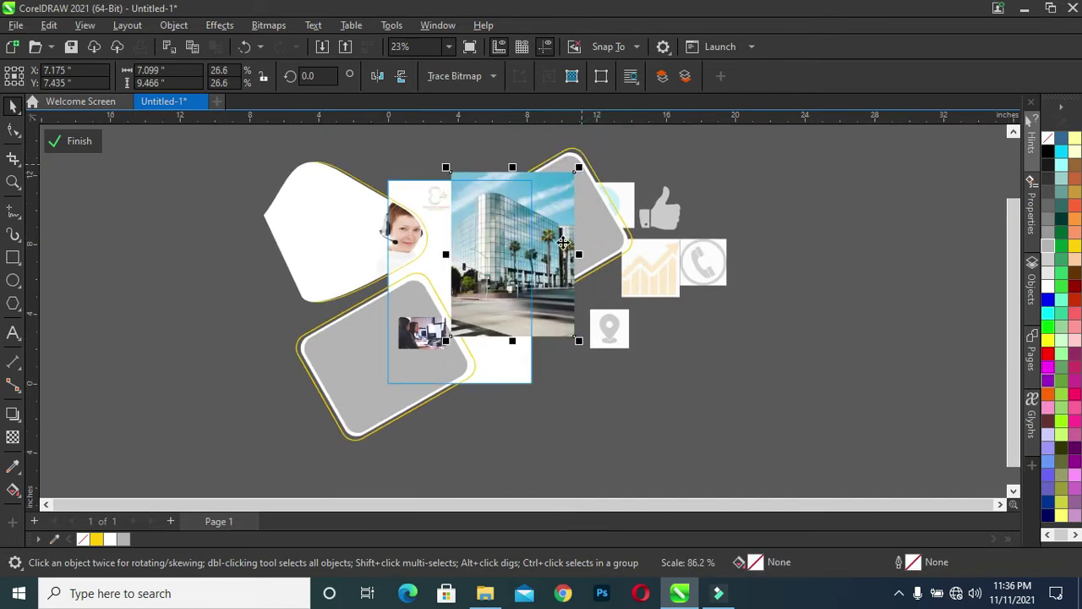
pyautogui.moveTo(501, 262); pyautogui.dragTo(503, 251)
# Step: PowerClip the building photo inside the rotated upper-right rounded frame
pyautogui.rightClick(508, 251)
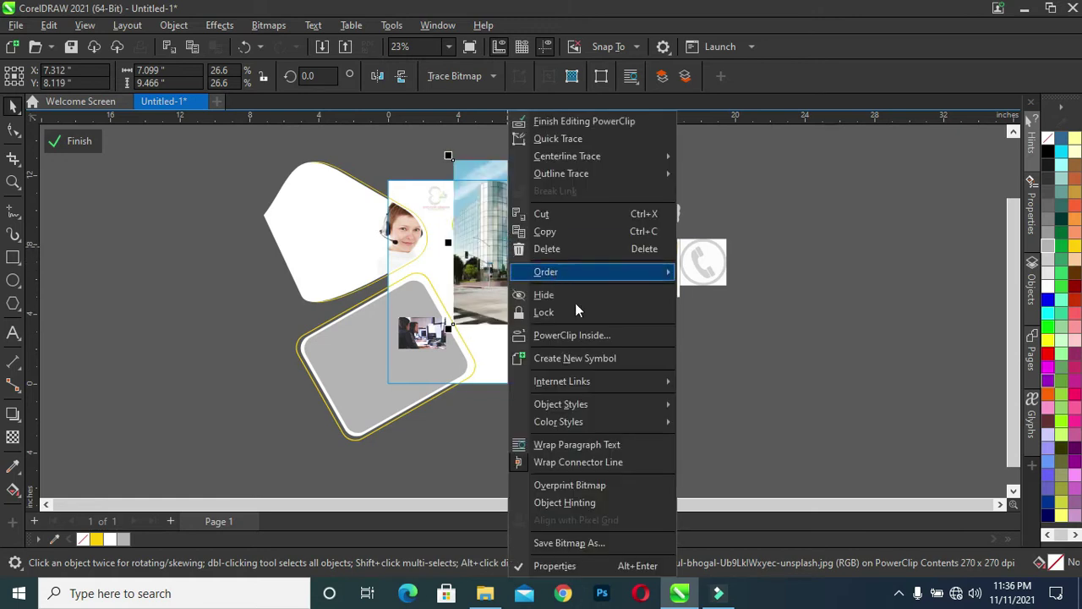
pyautogui.click(578, 335)
pyautogui.click(609, 211)
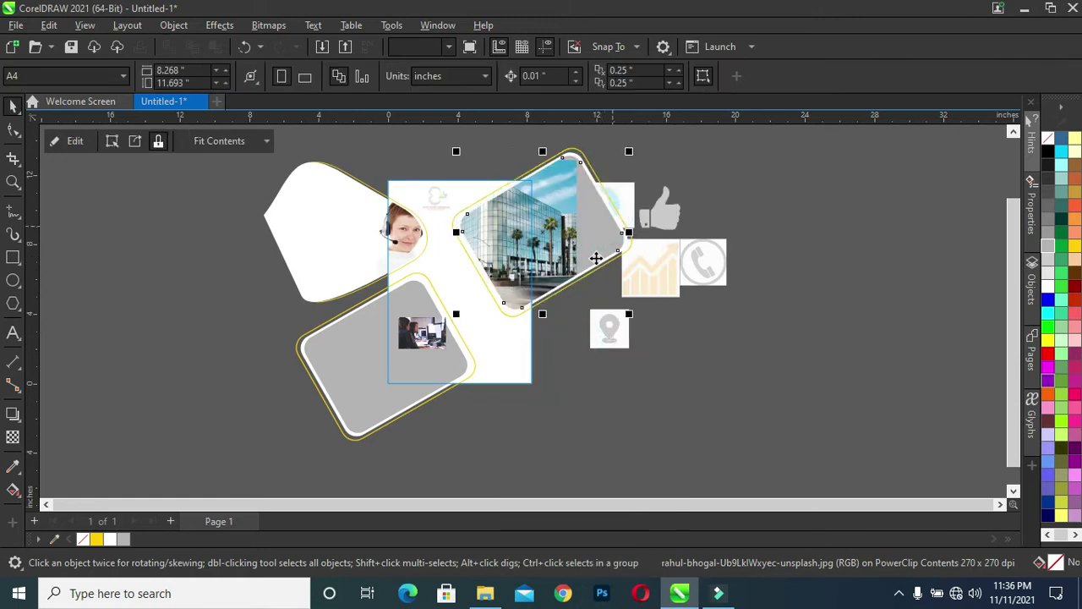
pyautogui.click(761, 233)
# Step: Resize and position the office photo over the lower-left rounded frame
pyautogui.scroll(1, 420, 332)
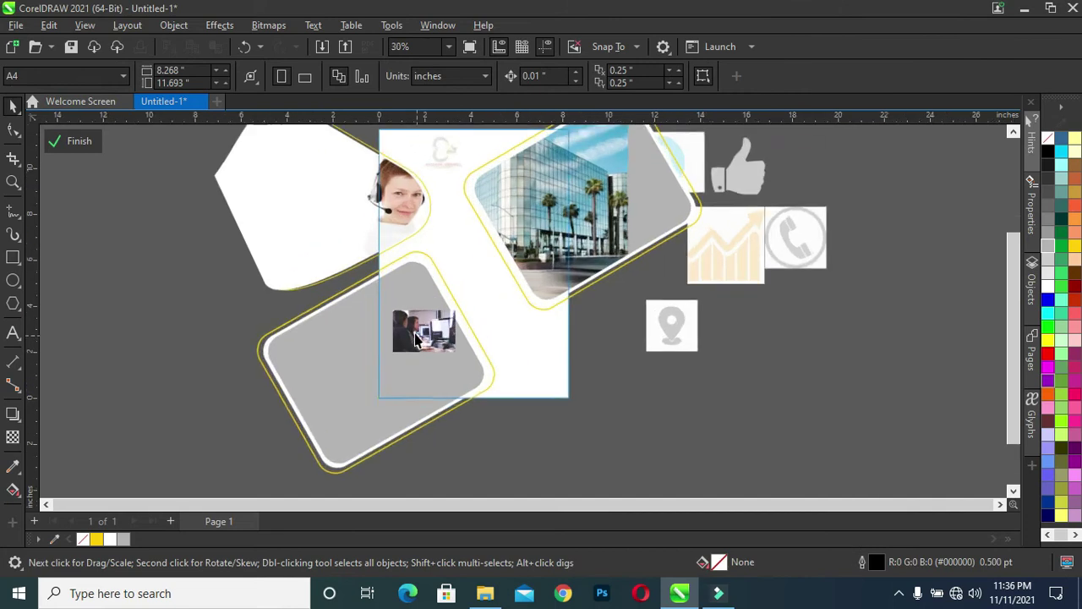
pyautogui.scroll(1, 420, 332)
pyautogui.click(416, 329)
pyautogui.moveTo(386, 360)
pyautogui.mouseDown()
pyautogui.moveTo(345, 403)
pyautogui.moveTo(289, 397)
pyautogui.mouseUp()
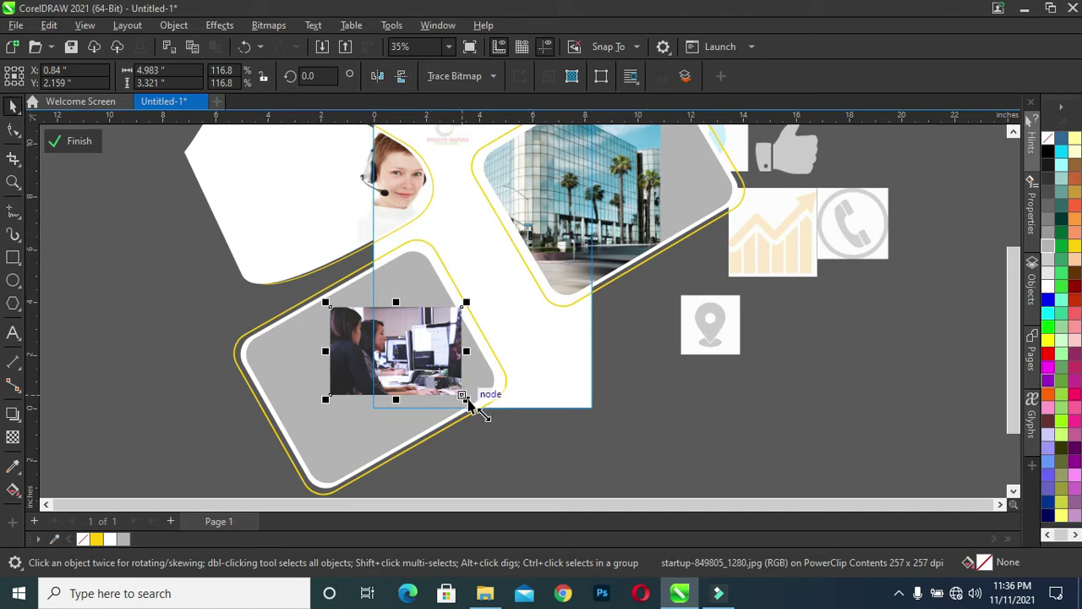
pyautogui.moveTo(465, 397); pyautogui.dragTo(501, 433)
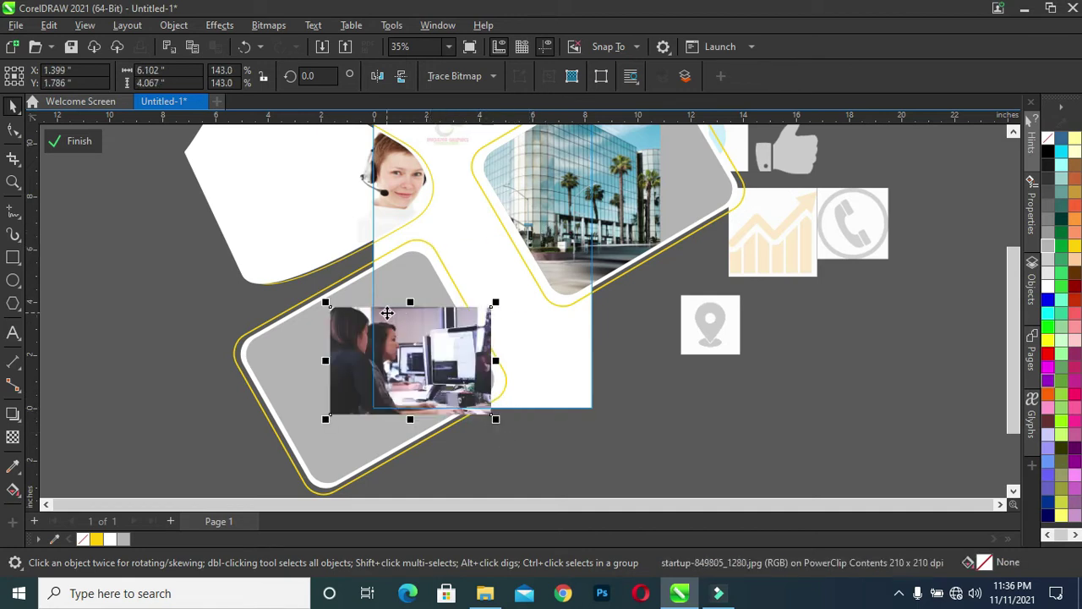
pyautogui.moveTo(497, 303); pyautogui.dragTo(598, 230)
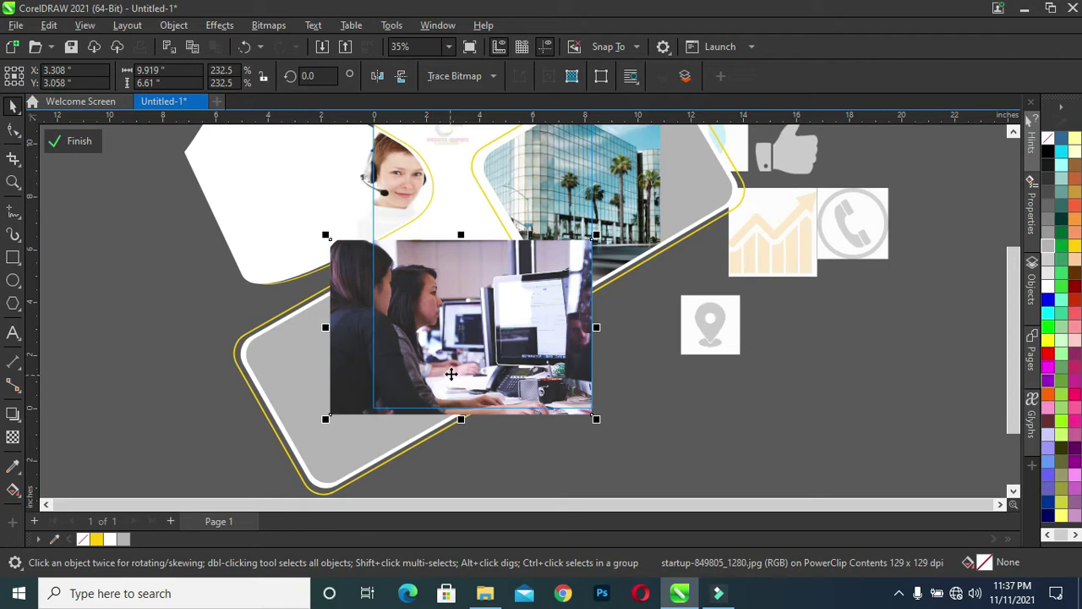
pyautogui.moveTo(451, 373); pyautogui.dragTo(454, 373)
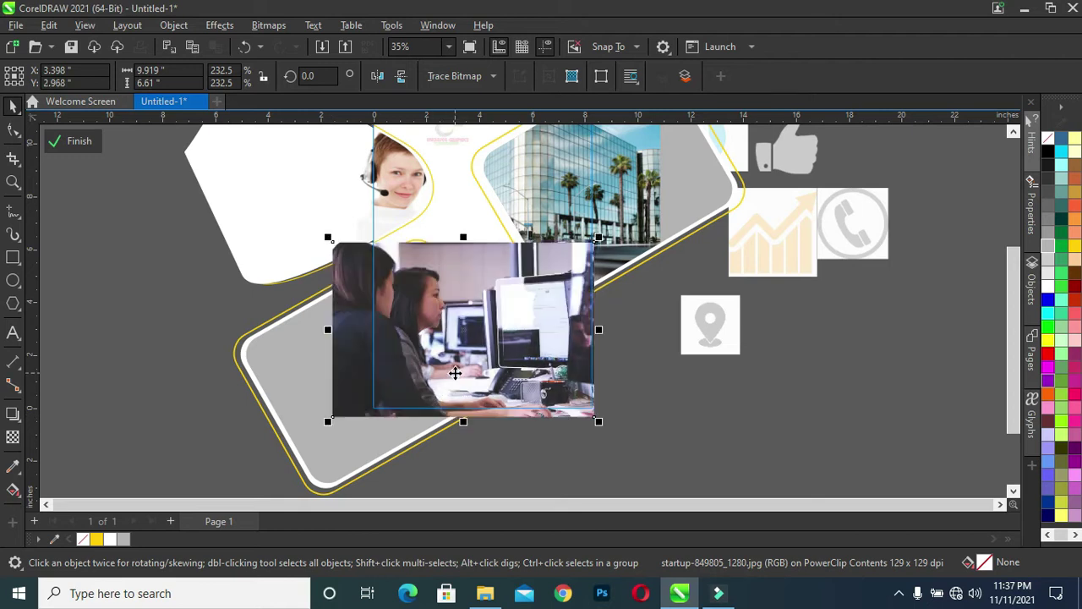
pyautogui.moveTo(453, 372); pyautogui.dragTo(488, 326)
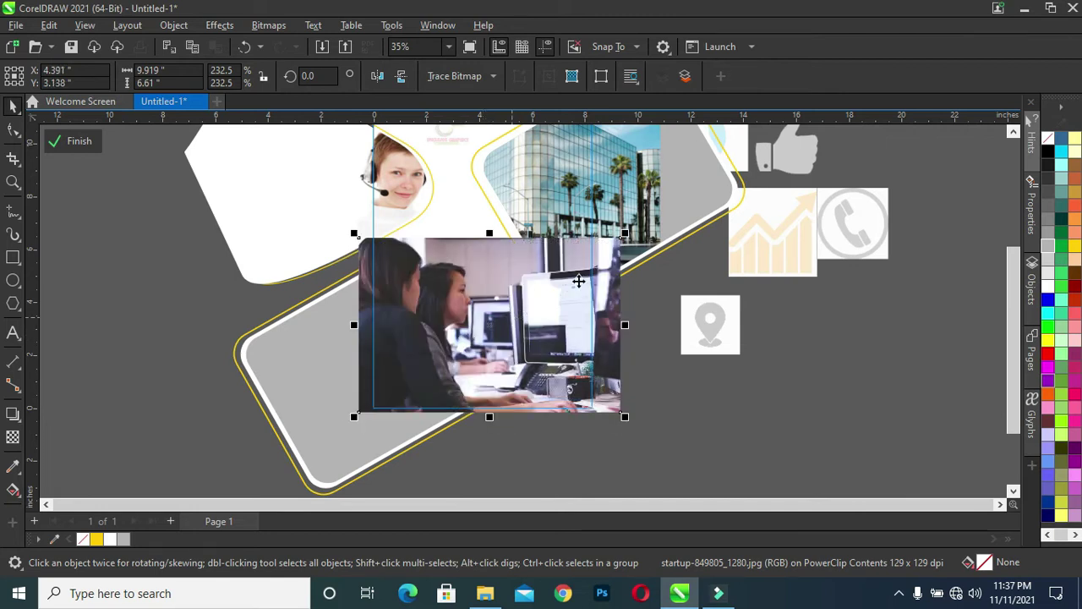
pyautogui.moveTo(624, 235); pyautogui.dragTo(541, 288)
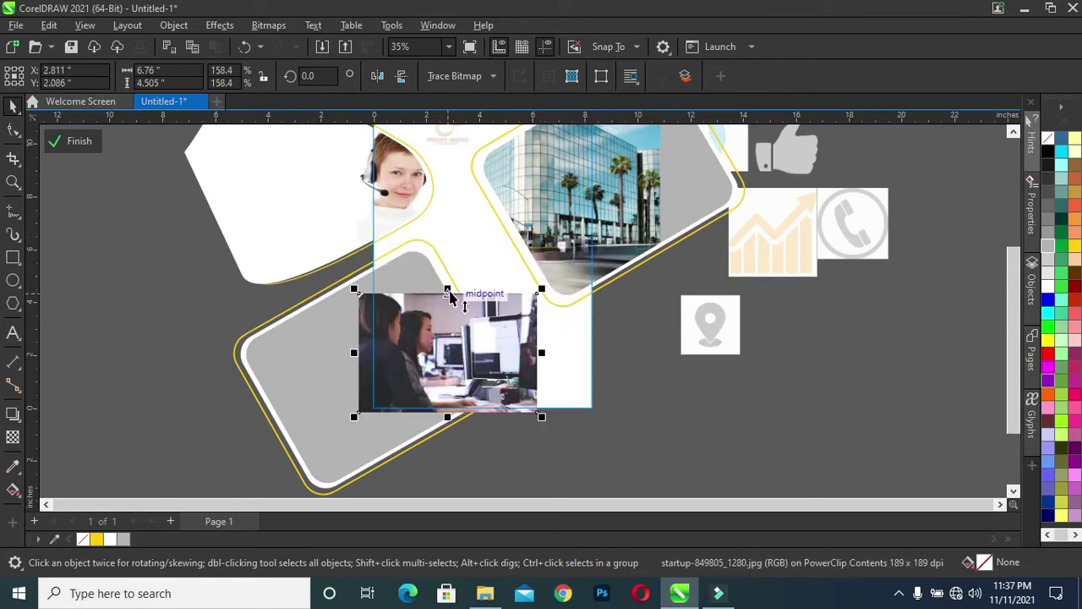
pyautogui.moveTo(359, 293); pyautogui.dragTo(334, 258)
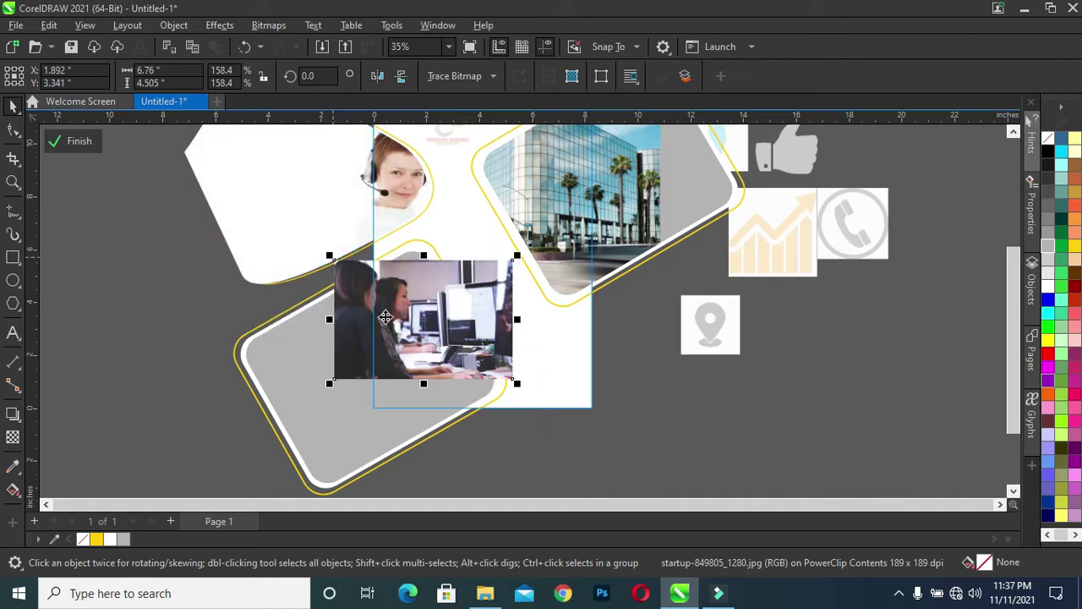
pyautogui.moveTo(519, 386); pyautogui.dragTo(568, 438)
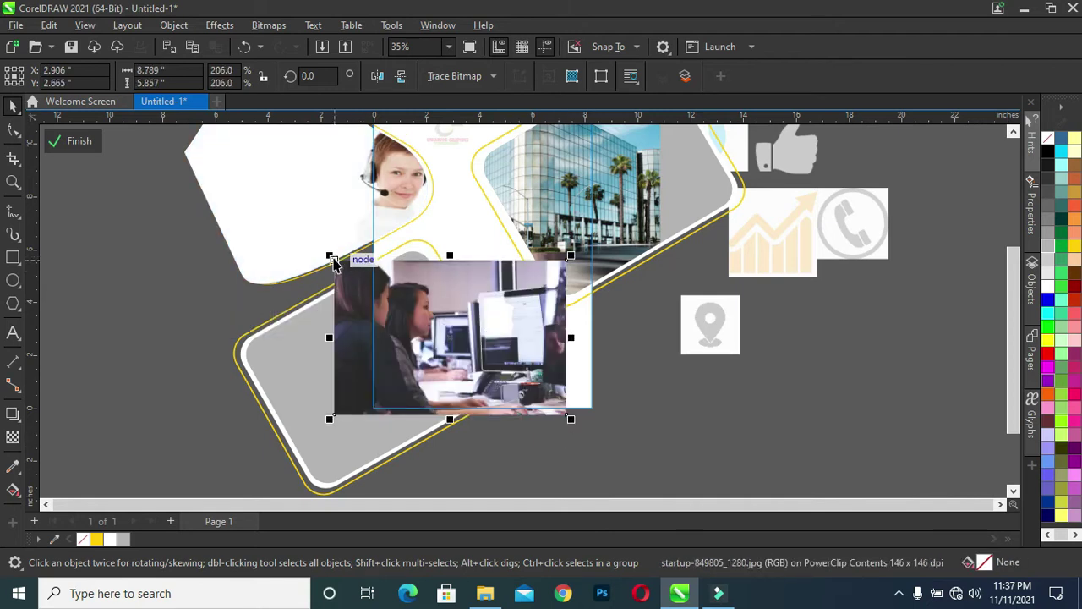
pyautogui.moveTo(331, 257); pyautogui.dragTo(302, 234)
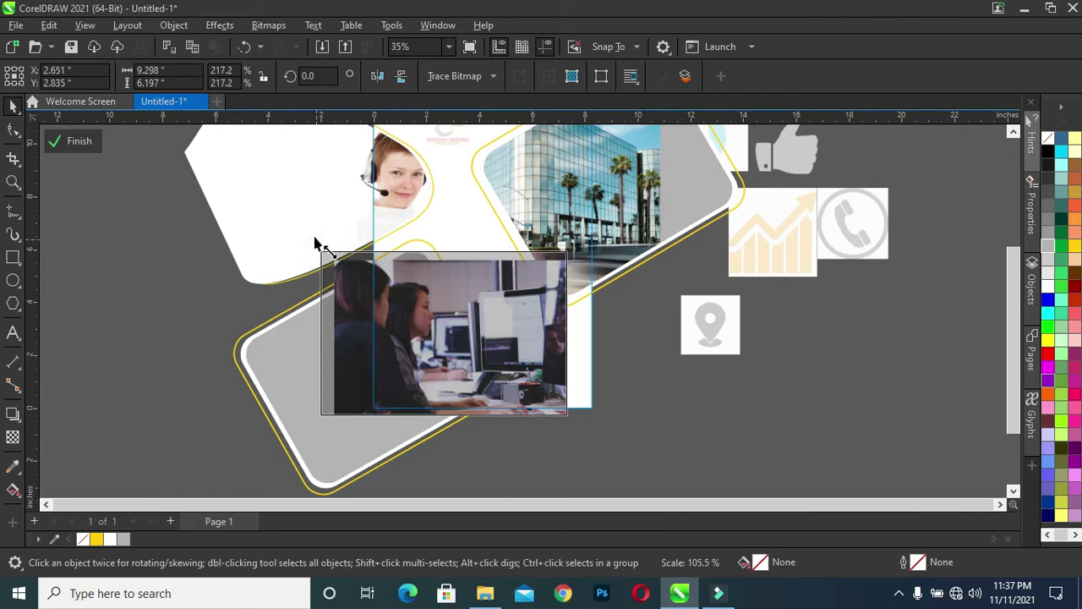
# Step: PowerClip the office photo inside the lower-left yellow-outlined rounded frame
pyautogui.rightClick(446, 322)
pyautogui.click(527, 334)
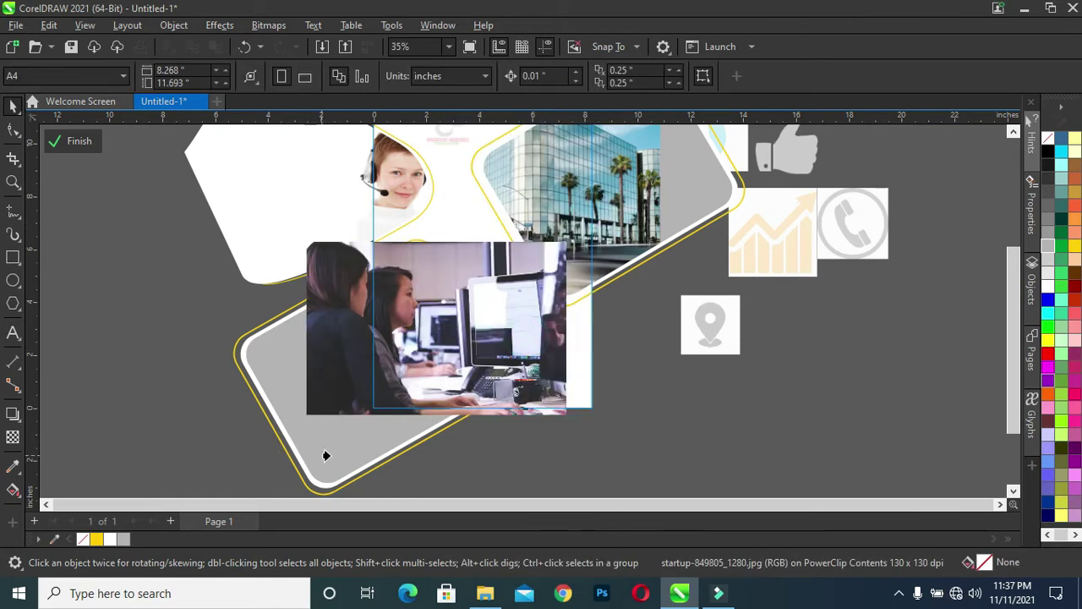
pyautogui.click(326, 455)
pyautogui.click(614, 413)
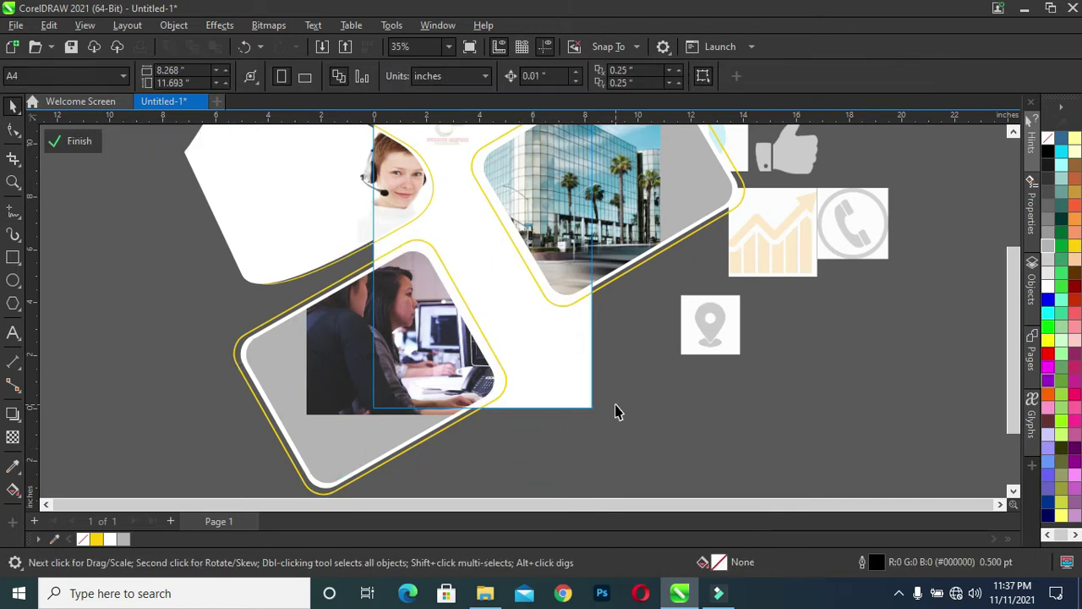
# Step: Shrink the office photo slightly within its frame, then finish editing the page's PowerClip contents
pyautogui.click(463, 372)
pyautogui.click(73, 141)
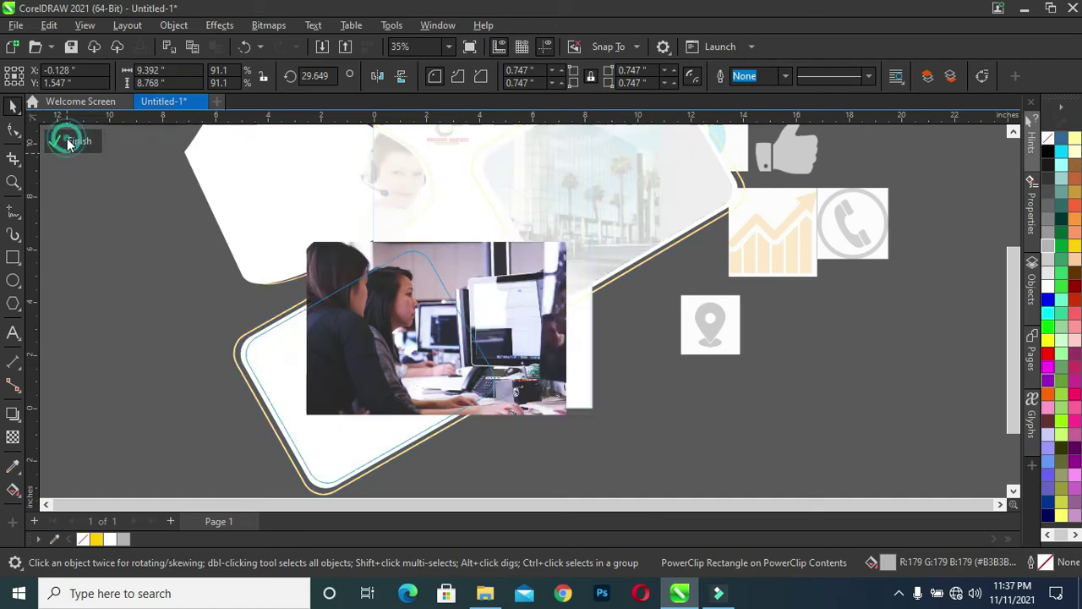
pyautogui.click(486, 279)
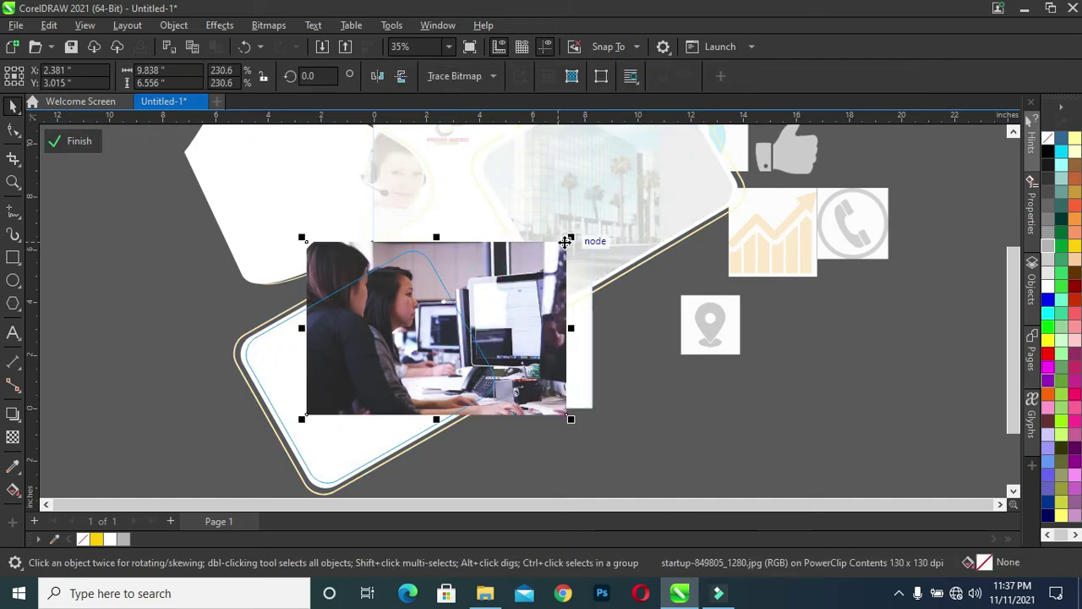
pyautogui.moveTo(572, 243); pyautogui.dragTo(559, 249)
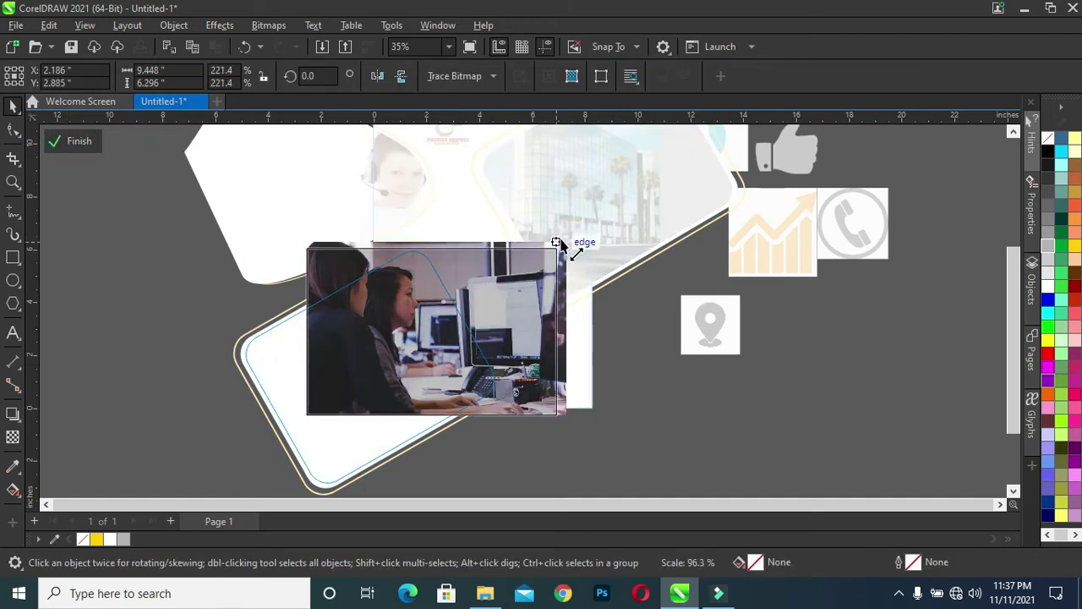
pyautogui.click(73, 142)
pyautogui.click(132, 263)
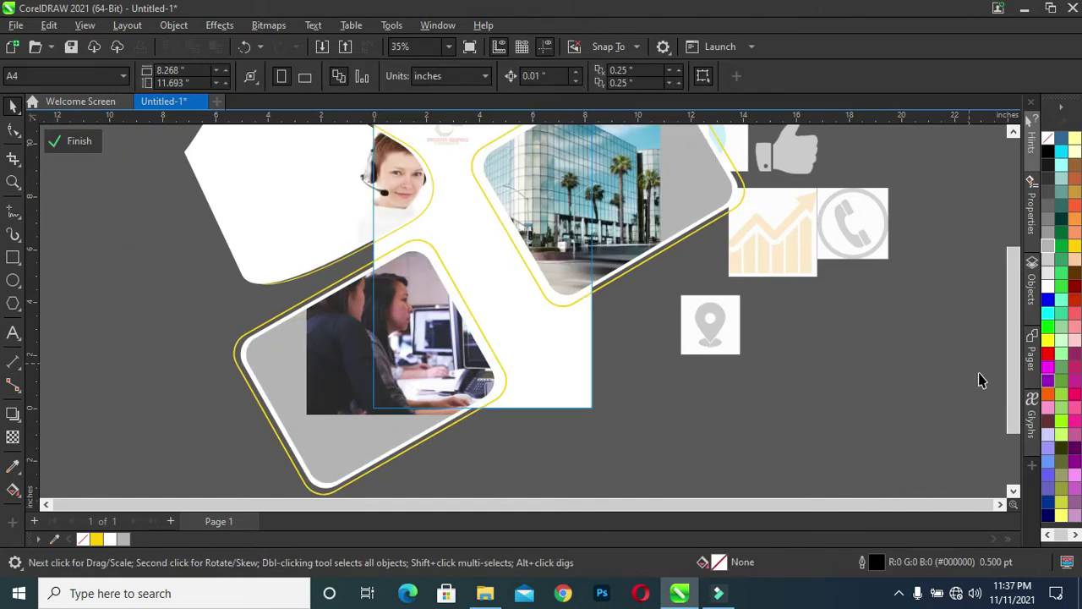
pyautogui.moveTo(1013, 422); pyautogui.dragTo(1016, 392)
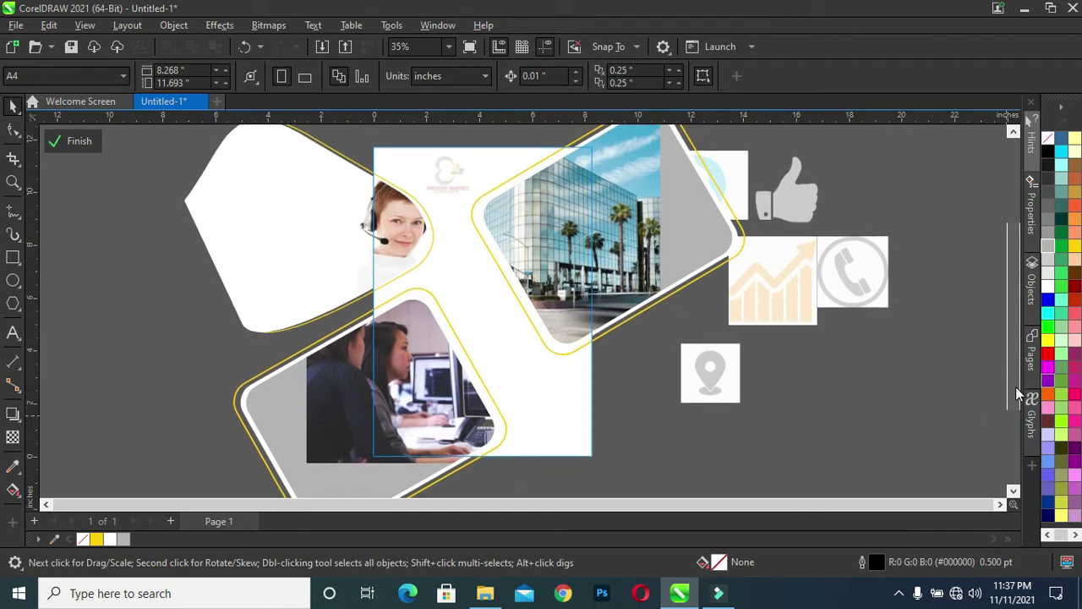
pyautogui.scroll(-1, 795, 370)
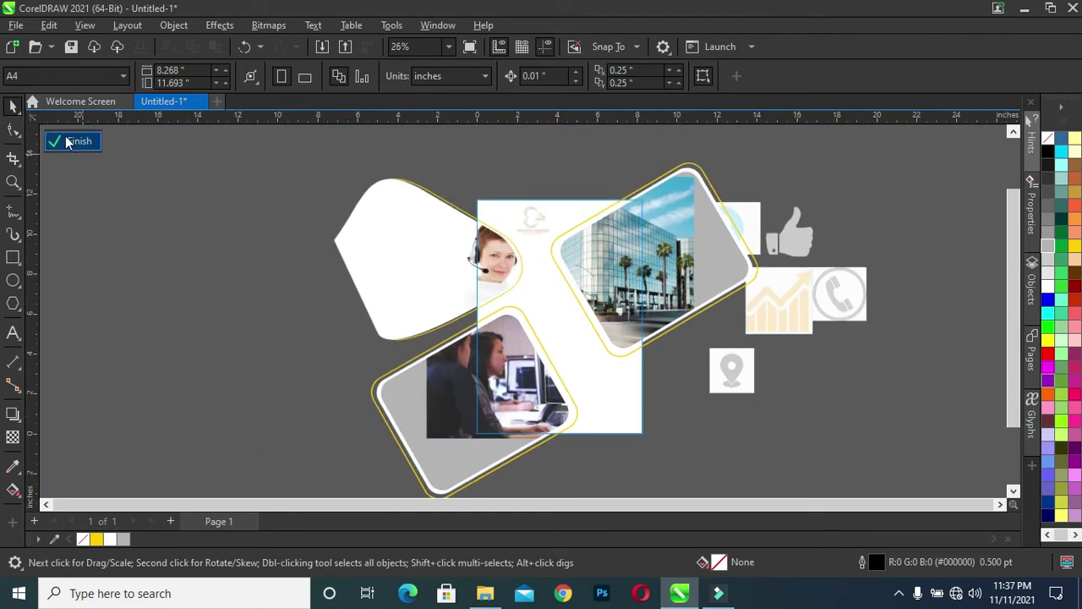
pyautogui.click(67, 139)
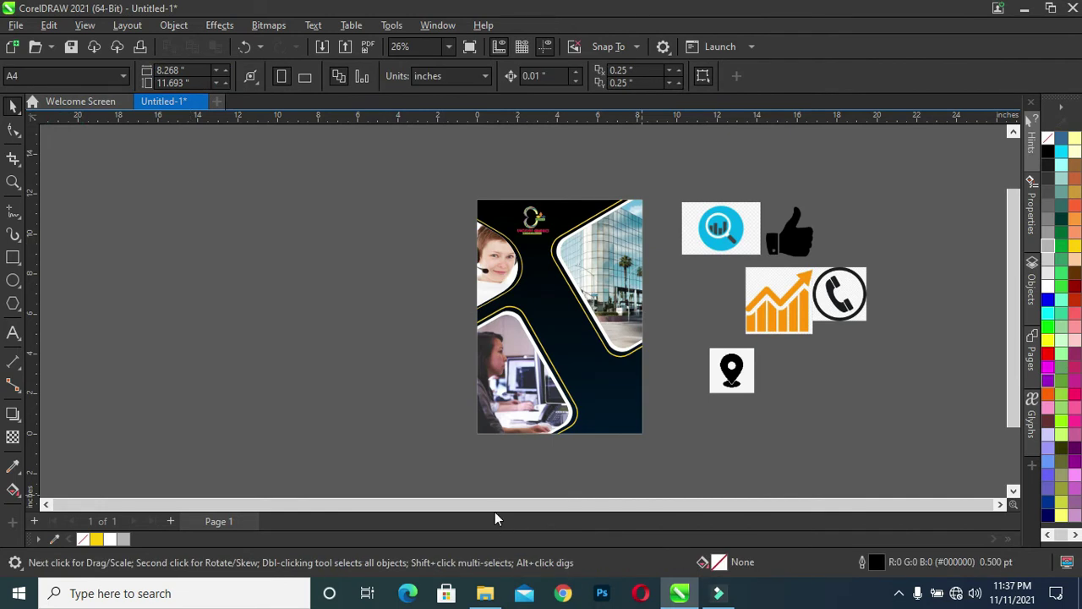
# Step: Draw a tall 1.282 × 7.889 in rectangle beside the page with 0.631 corner rounding
pyautogui.scroll(2, 626, 406)
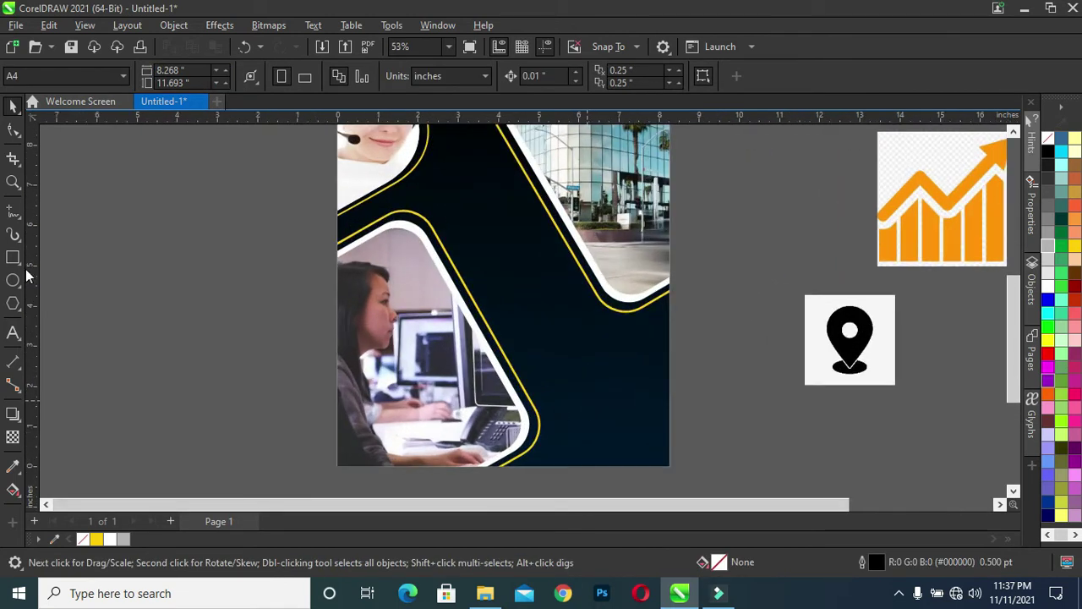
pyautogui.click(14, 256)
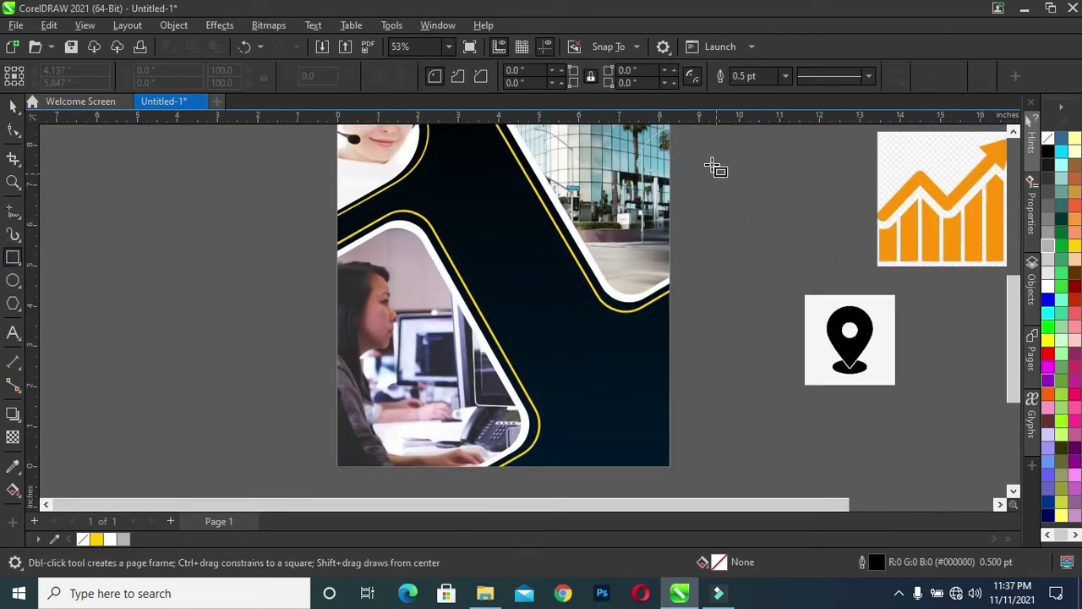
pyautogui.moveTo(710, 161)
pyautogui.mouseDown()
pyautogui.moveTo(735, 452)
pyautogui.moveTo(752, 478)
pyautogui.mouseUp()
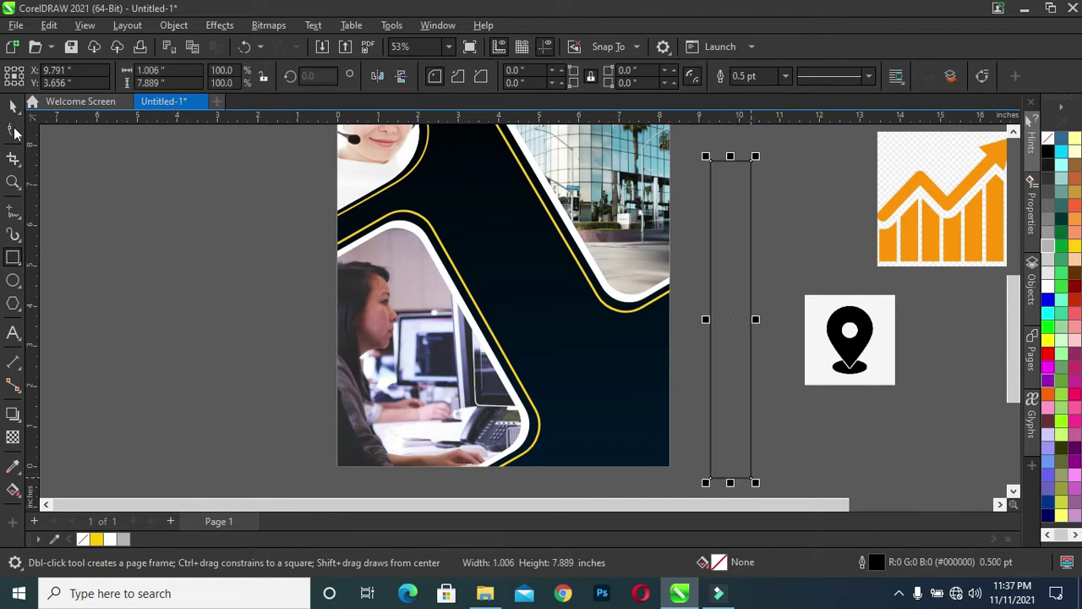
pyautogui.click(13, 104)
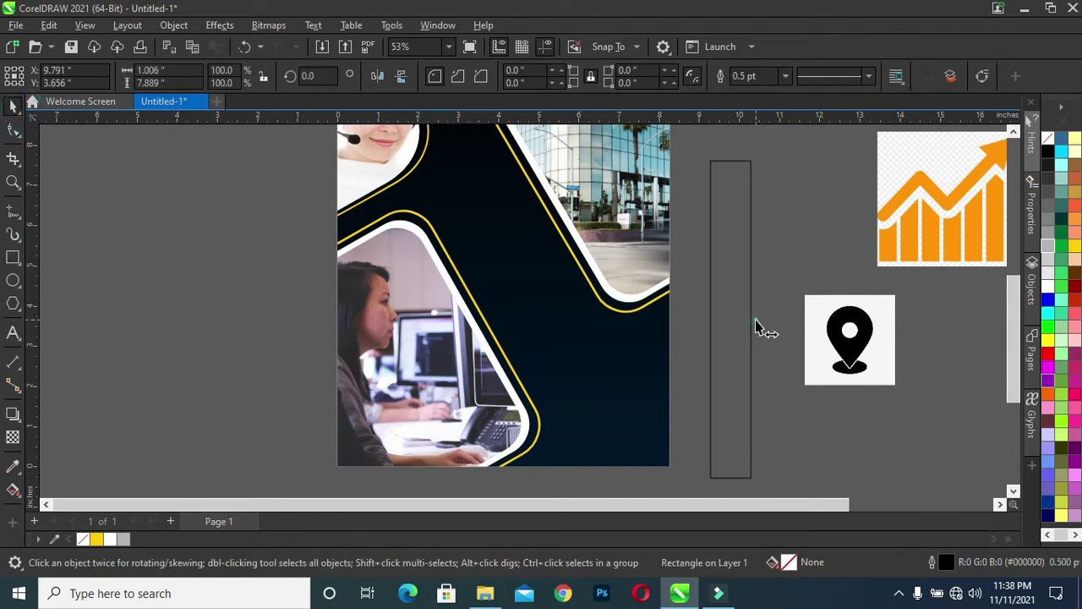
pyautogui.moveTo(756, 321); pyautogui.dragTo(767, 321)
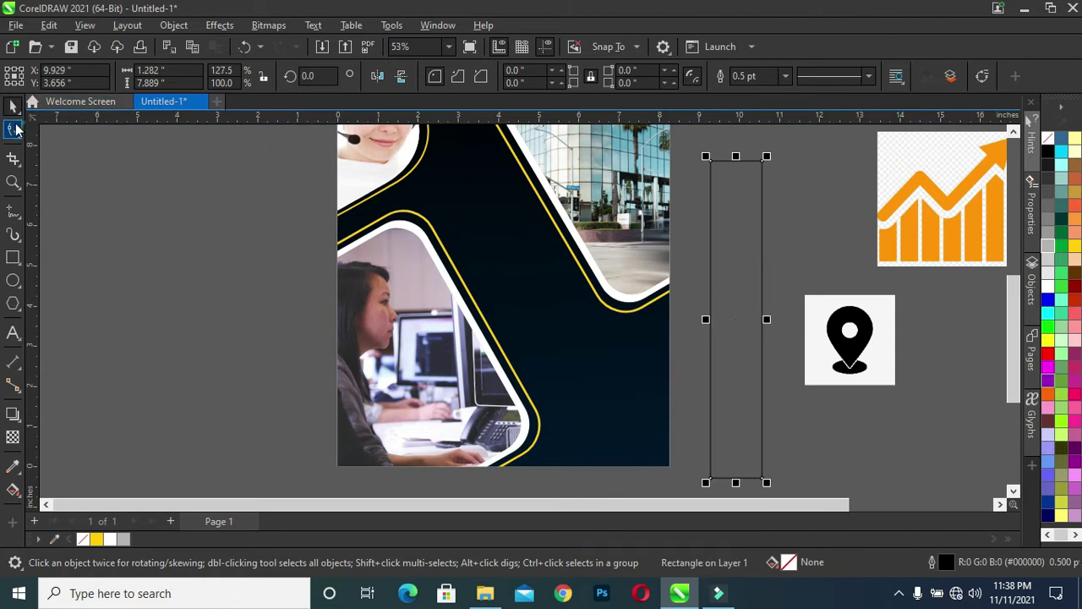
pyautogui.click(13, 129)
pyautogui.moveTo(765, 167); pyautogui.dragTo(765, 189)
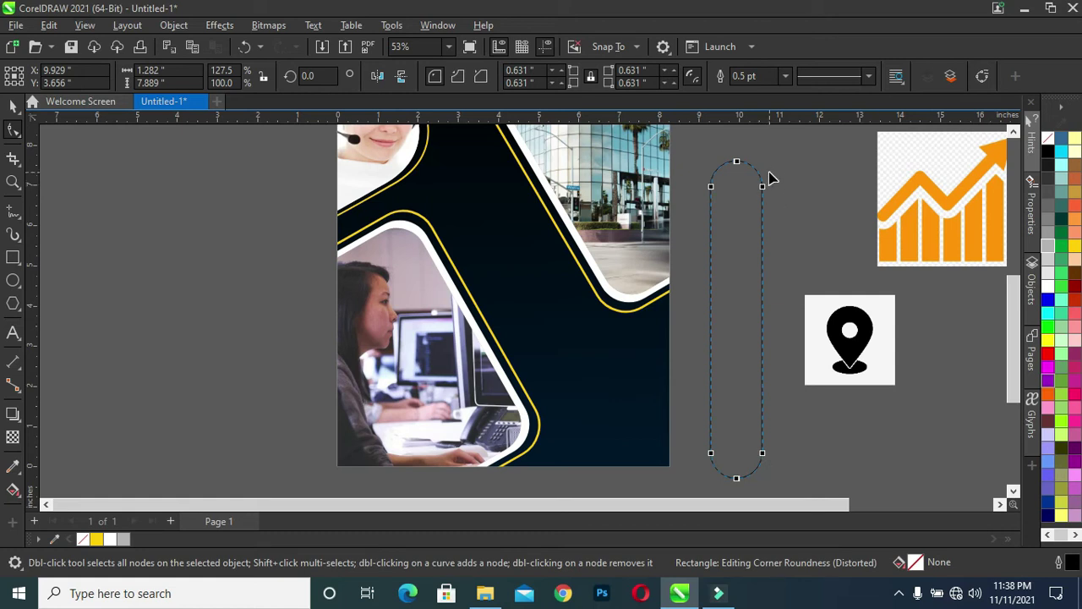
pyautogui.click(12, 108)
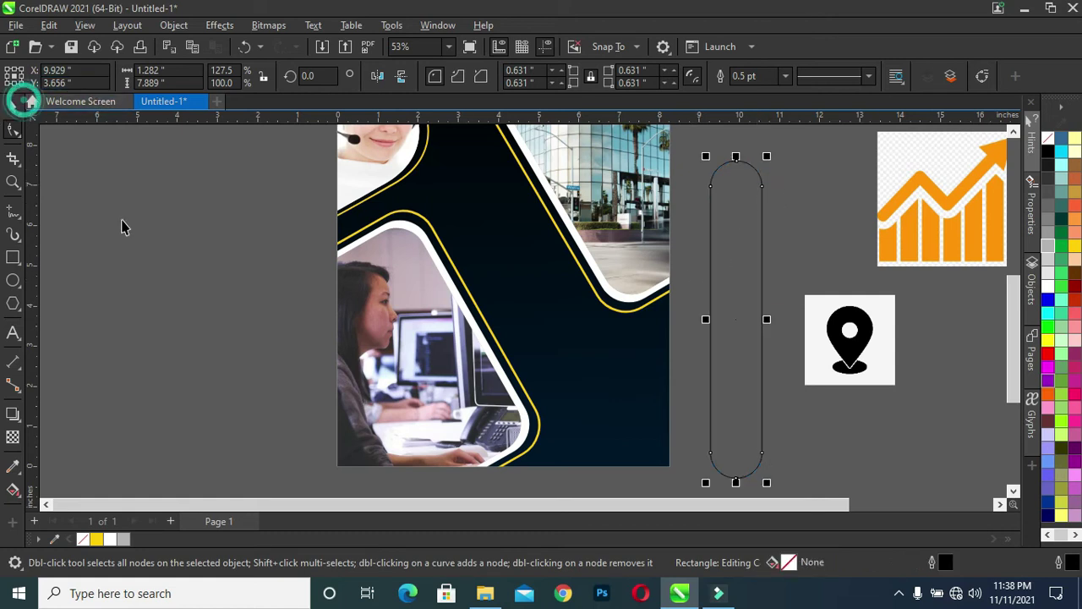
pyautogui.click(149, 251)
pyautogui.click(724, 313)
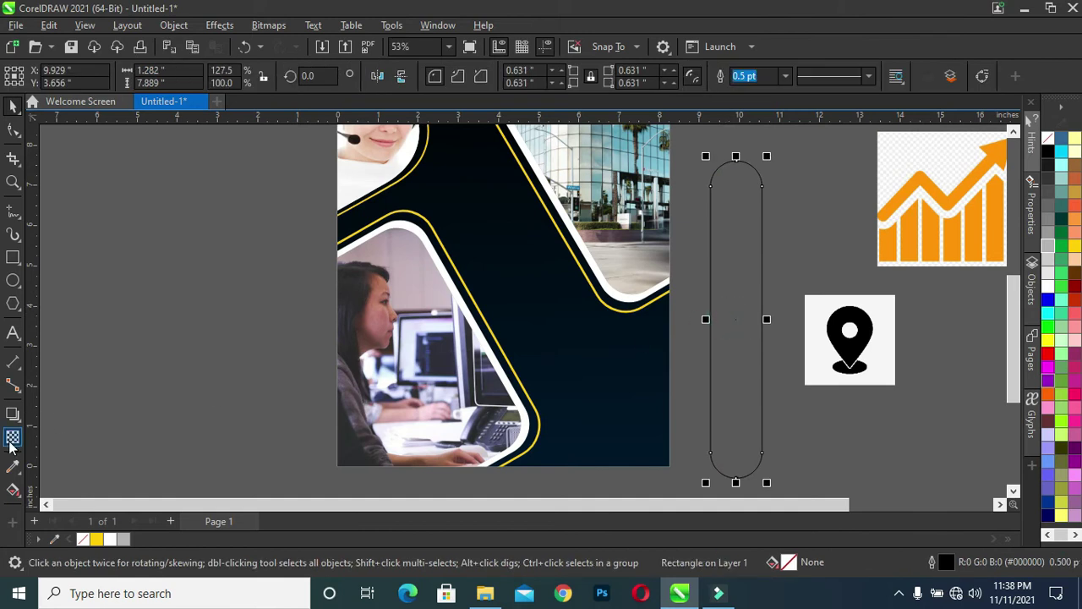
# Step: Give the pill a horizontal gradient from black to dark blue #043257
pyautogui.click(12, 490)
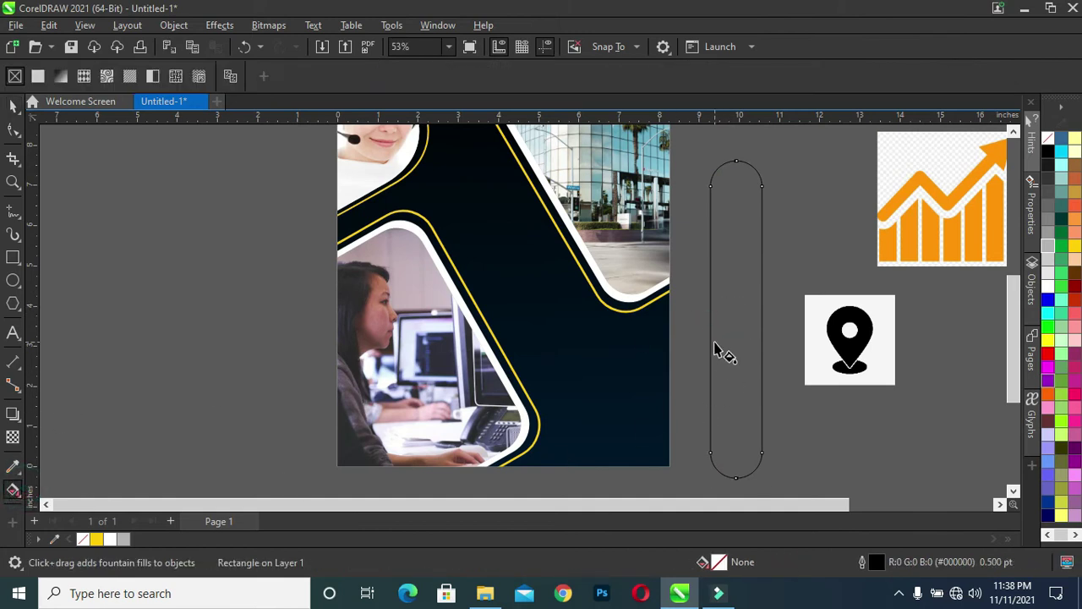
pyautogui.moveTo(713, 321); pyautogui.dragTo(762, 320)
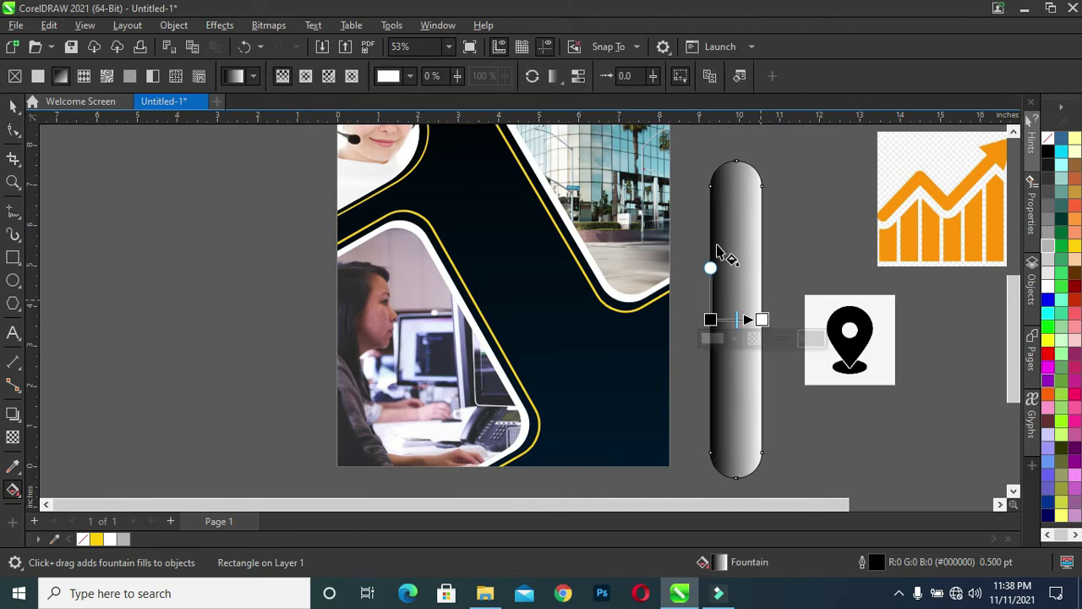
pyautogui.click(762, 319)
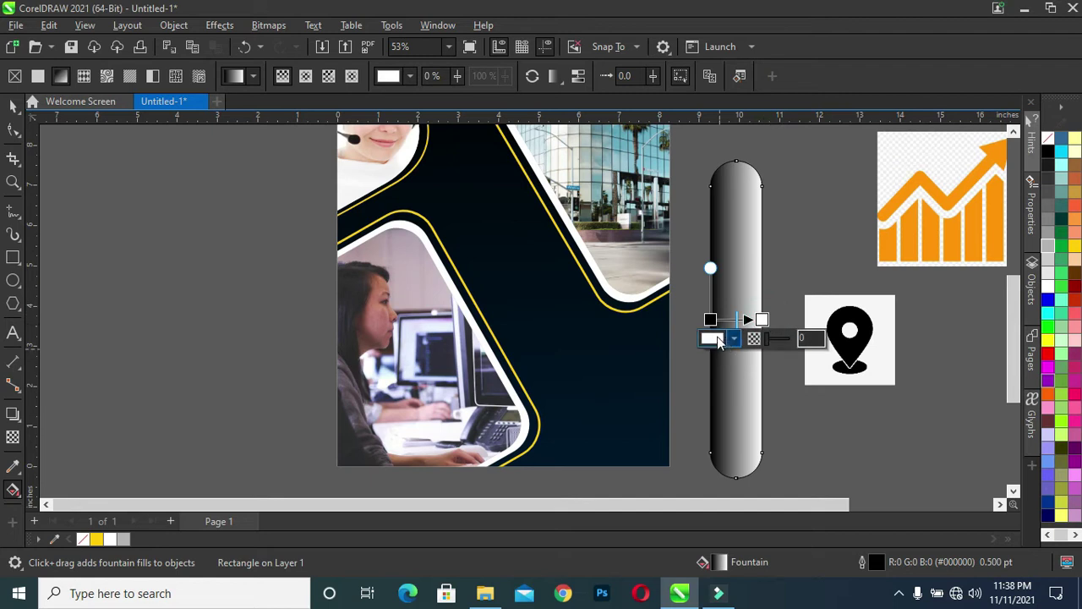
pyautogui.click(734, 338)
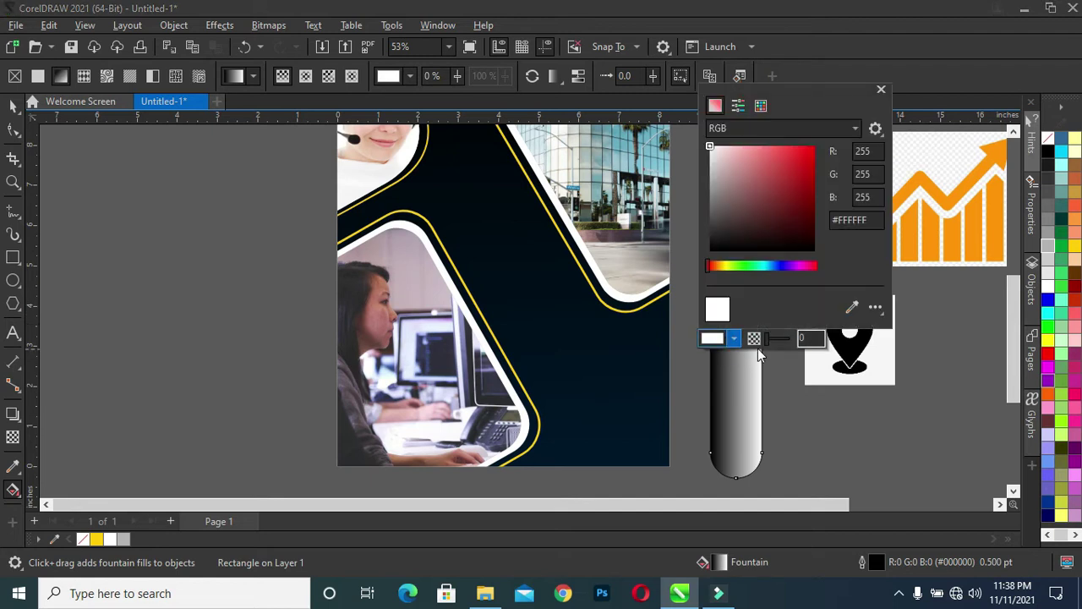
pyautogui.click(771, 265)
pyautogui.moveTo(805, 215); pyautogui.dragTo(811, 205)
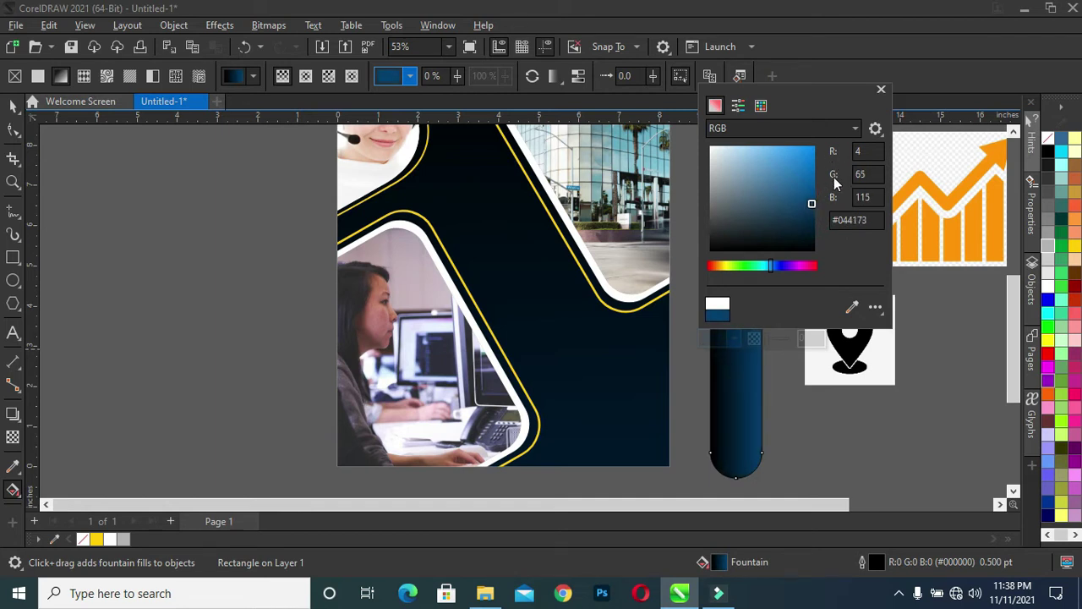
# Step: Add a navy #00355E colour stop to the middle of the pill's gradient
pyautogui.click(741, 363)
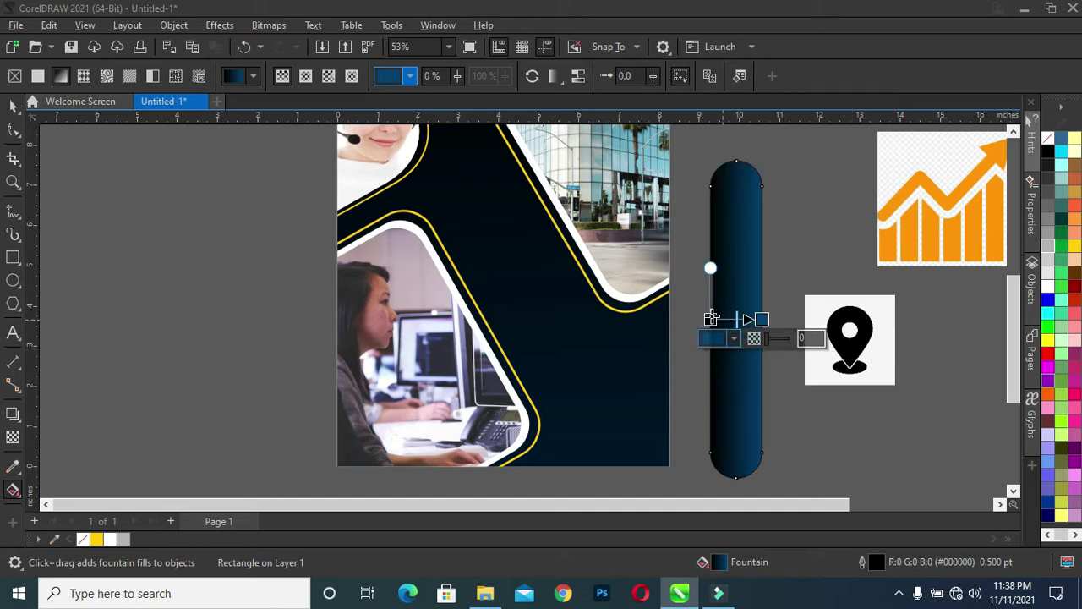
pyautogui.click(711, 319)
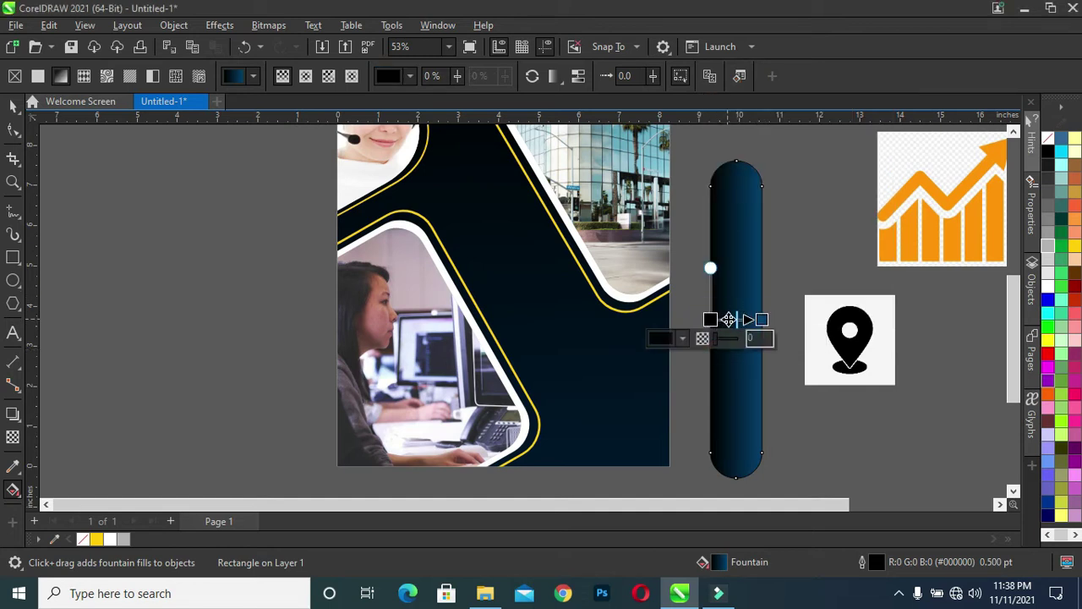
pyautogui.doubleClick(729, 319)
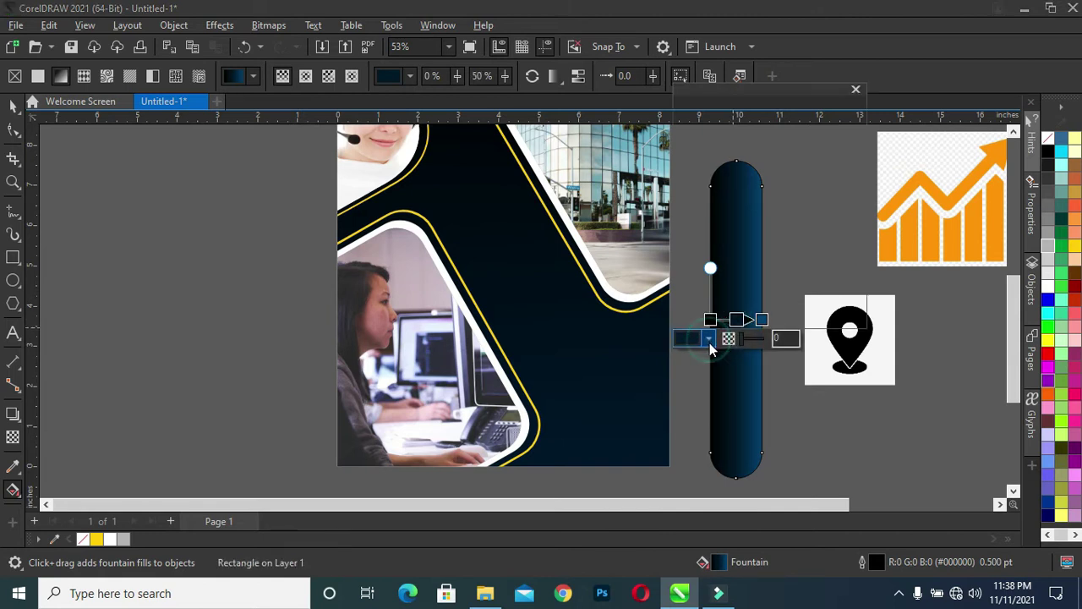
pyautogui.click(709, 339)
pyautogui.click(787, 215)
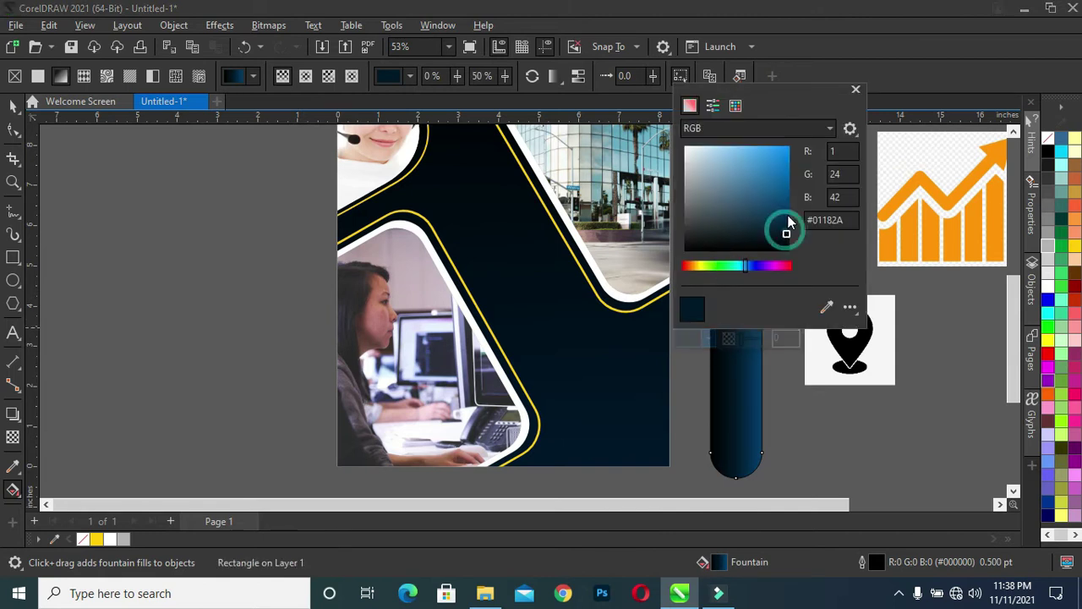
pyautogui.click(789, 215)
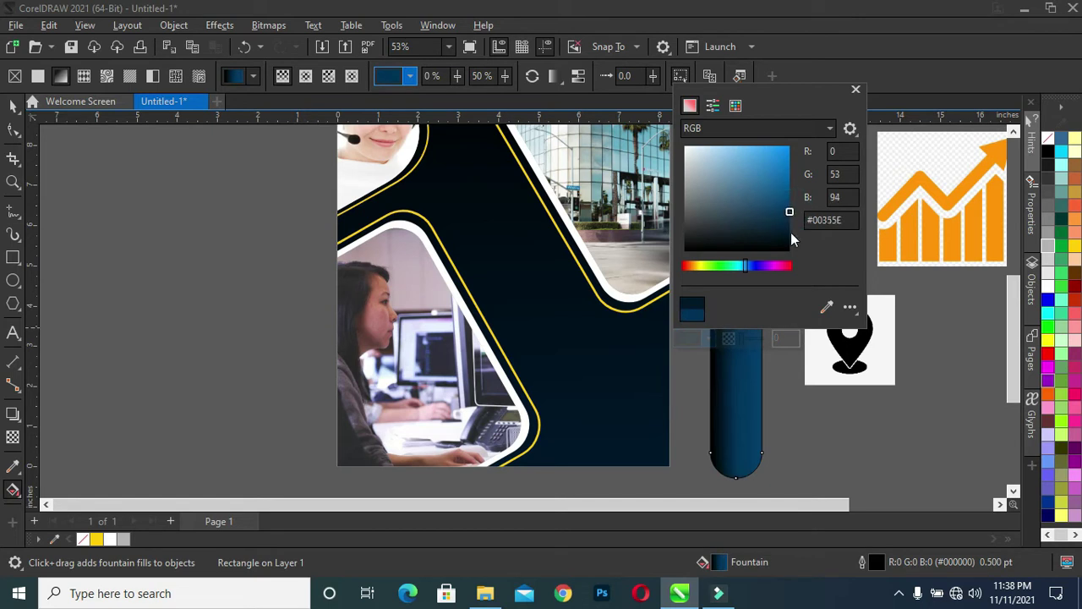
pyautogui.click(13, 105)
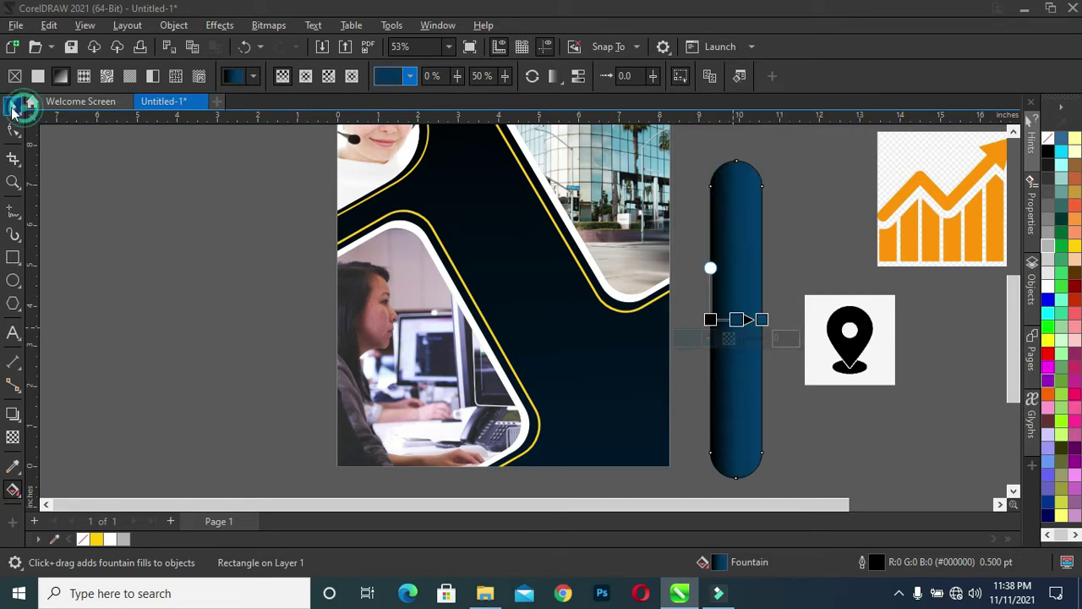
pyautogui.click(184, 238)
pyautogui.click(728, 347)
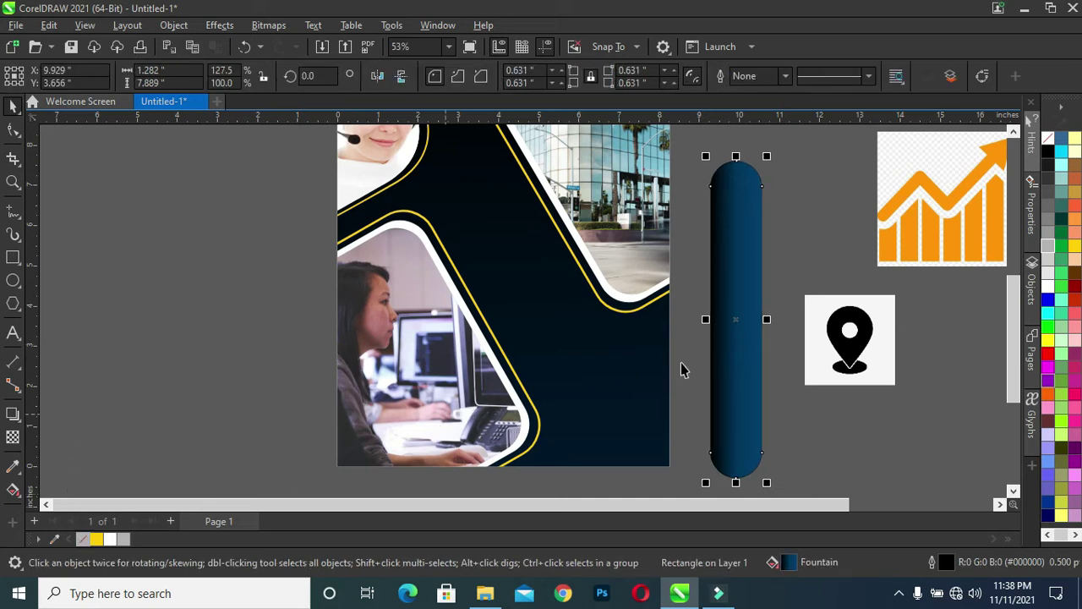
# Step: Rotate the pill about 29.6°, move it onto the flyer between the frames, and enlarge it
pyautogui.click(733, 229)
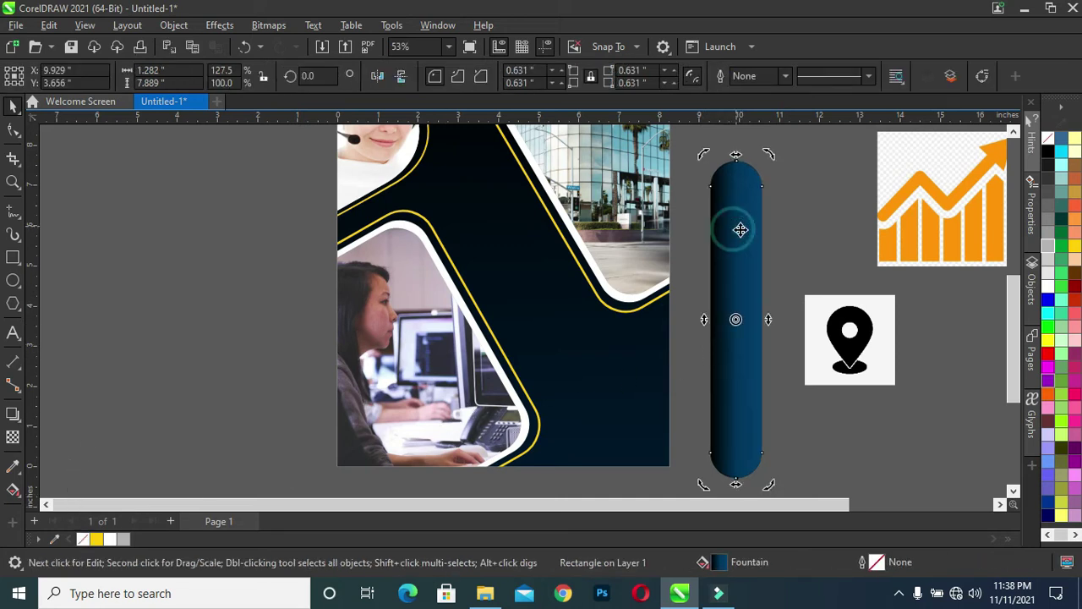
pyautogui.moveTo(733, 229); pyautogui.dragTo(557, 245)
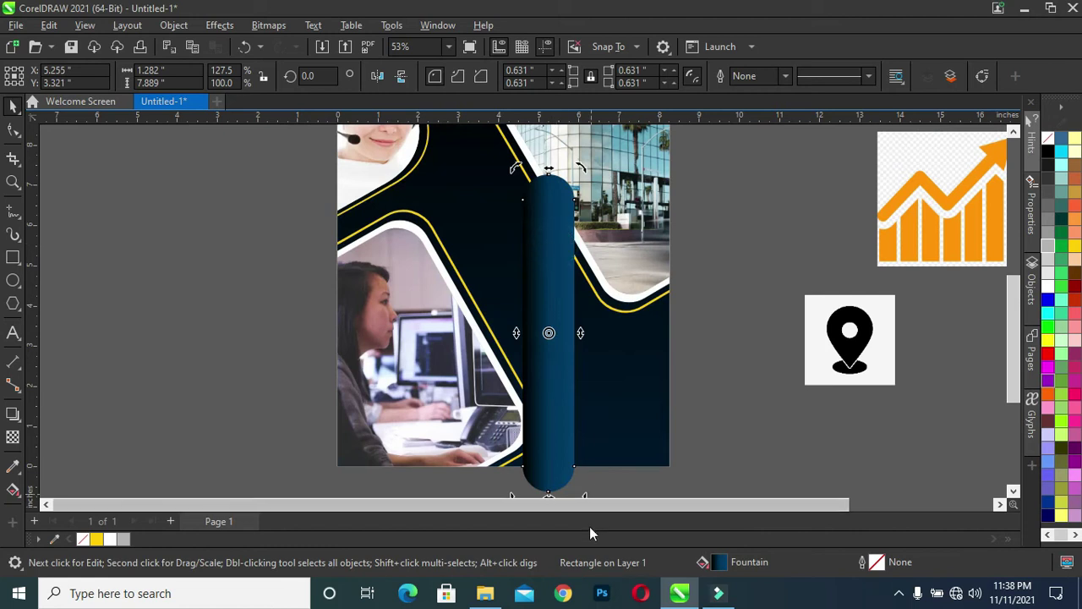
pyautogui.moveTo(518, 173); pyautogui.dragTo(453, 226)
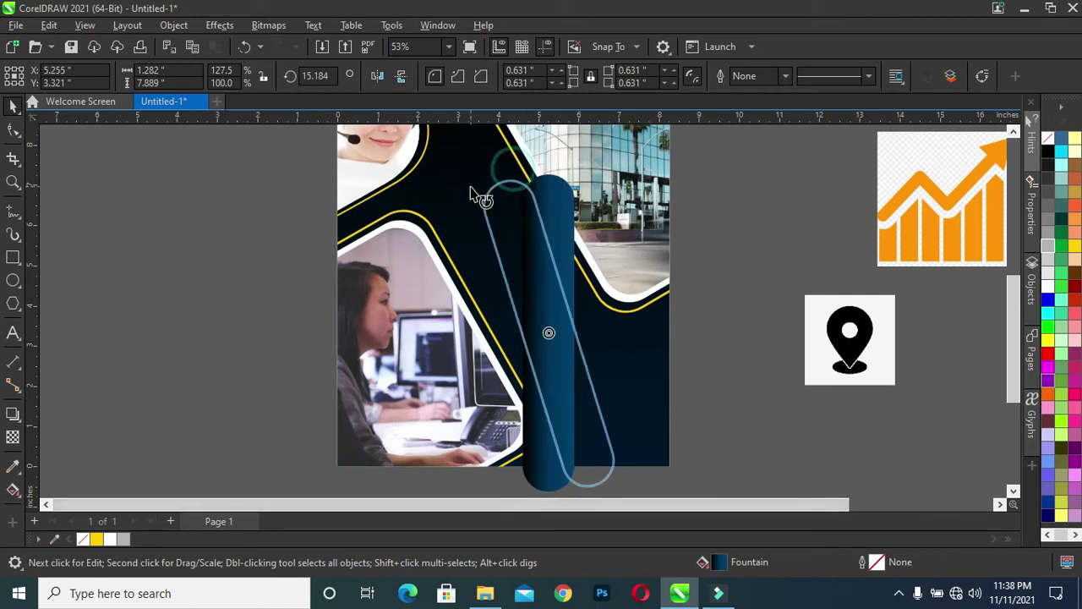
pyautogui.moveTo(589, 401); pyautogui.dragTo(562, 374)
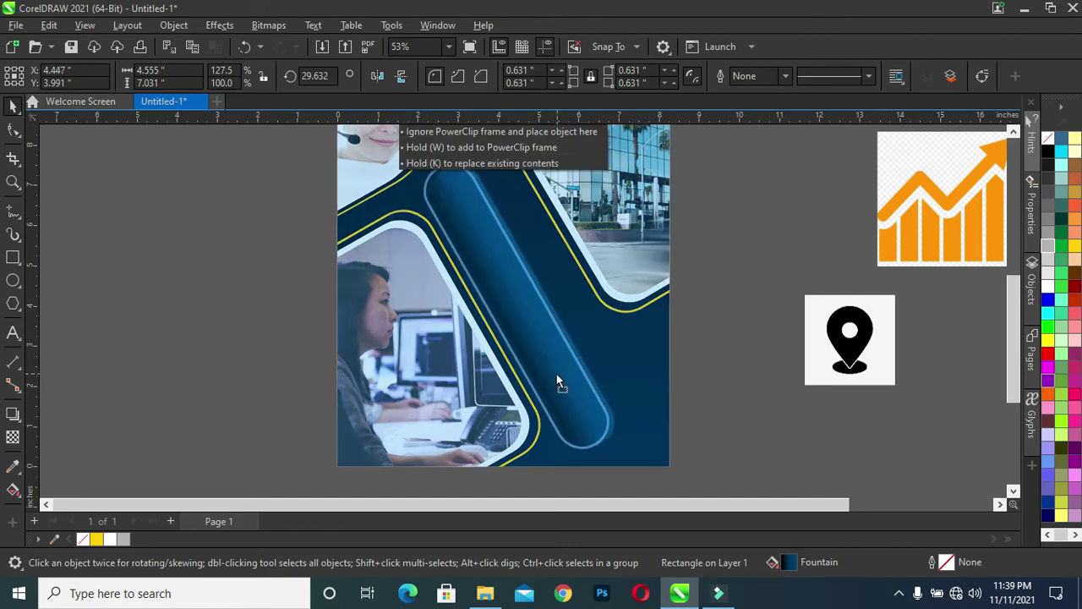
pyautogui.moveTo(562, 373); pyautogui.dragTo(560, 372)
pyautogui.moveTo(610, 437)
pyautogui.mouseDown()
pyautogui.moveTo(645, 472)
pyautogui.moveTo(687, 465)
pyautogui.mouseUp()
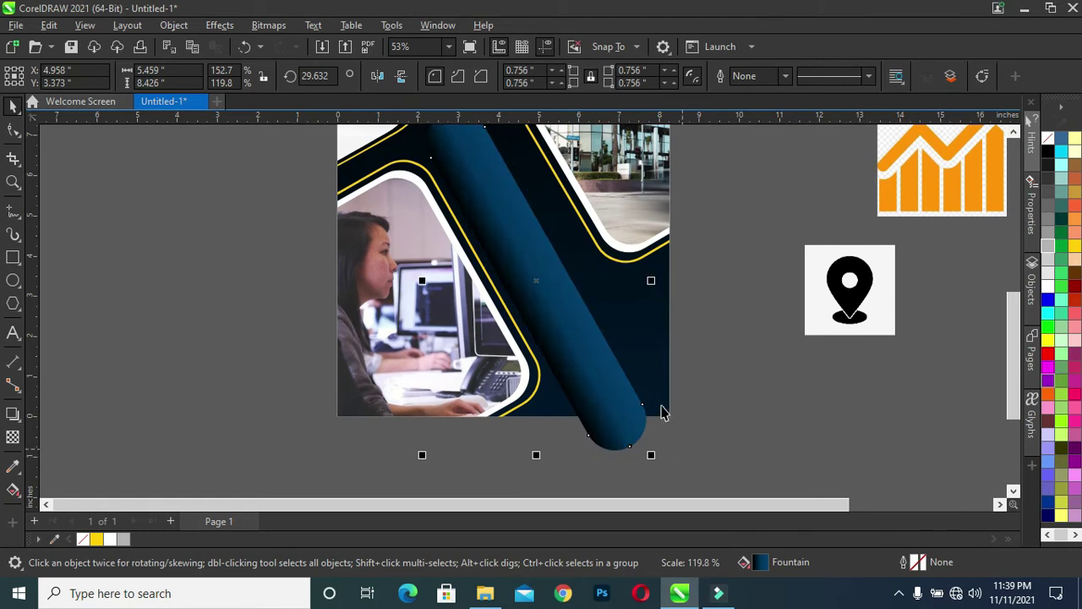
# Step: PowerClip the tilted pill inside the navy page background
pyautogui.scroll(-1, 618, 341)
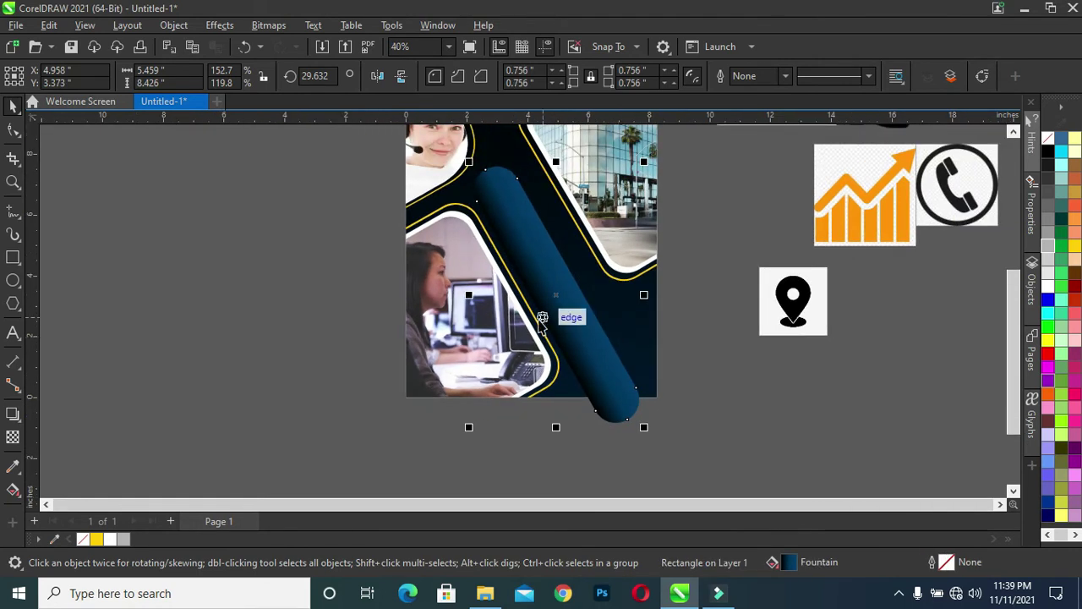
pyautogui.scroll(1, 562, 304)
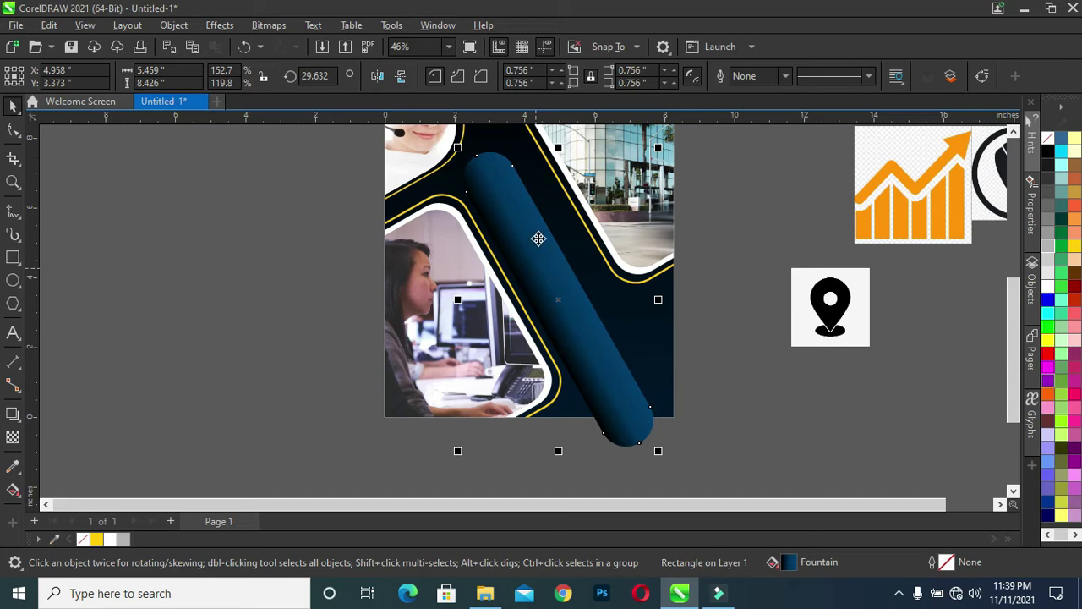
pyautogui.scroll(1, 538, 239)
pyautogui.scroll(-1, 538, 258)
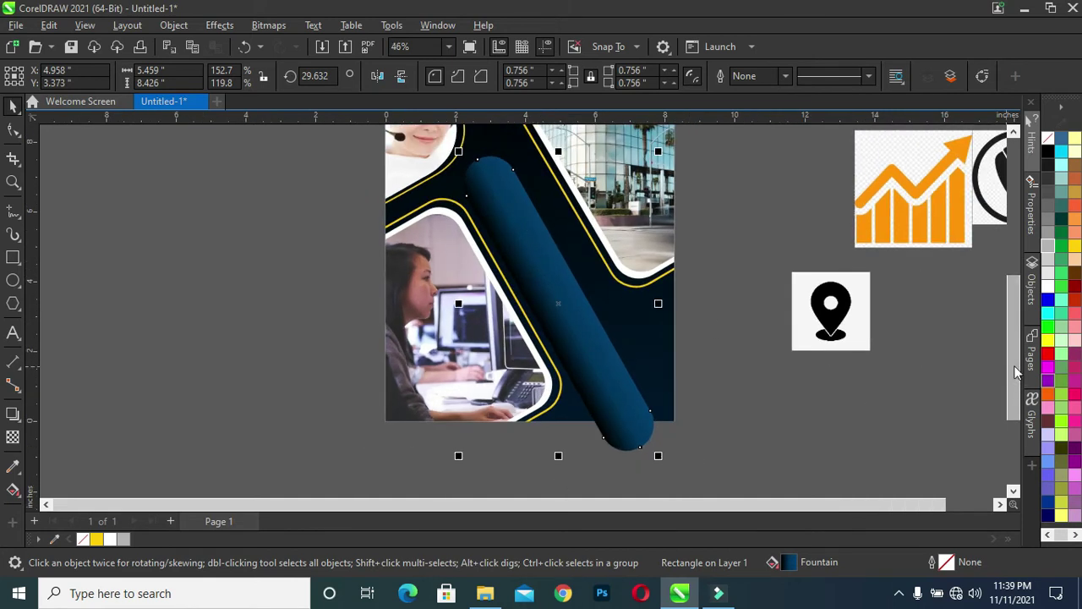
pyautogui.moveTo(1013, 376)
pyautogui.mouseDown()
pyautogui.moveTo(1013, 344)
pyautogui.moveTo(1013, 360)
pyautogui.mouseUp()
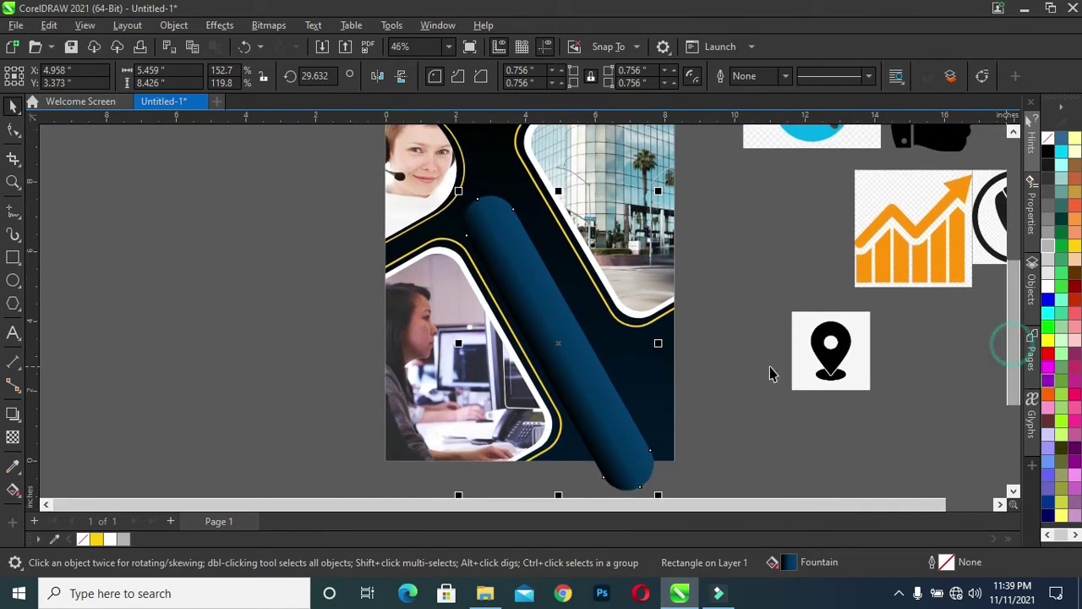
pyautogui.rightClick(587, 389)
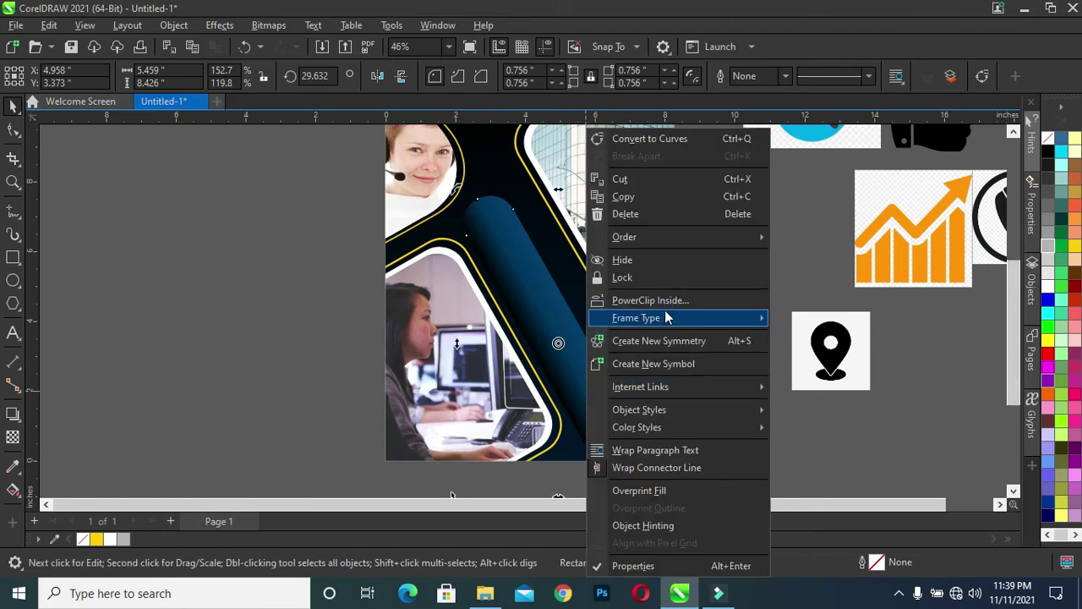
pyautogui.click(650, 300)
pyautogui.click(644, 369)
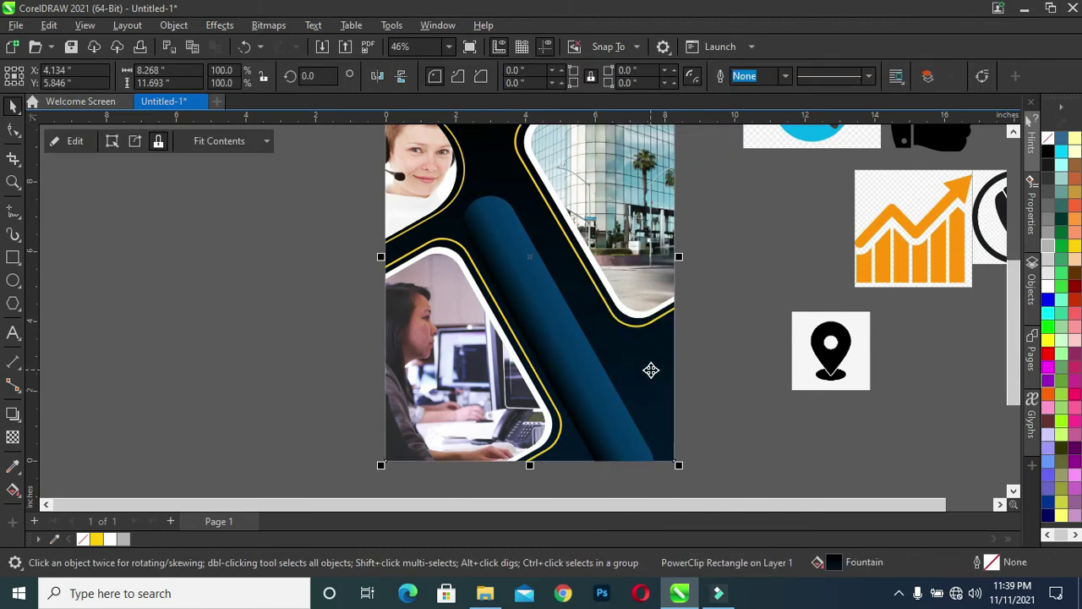
pyautogui.click(760, 280)
pyautogui.scroll(-3, 602, 272)
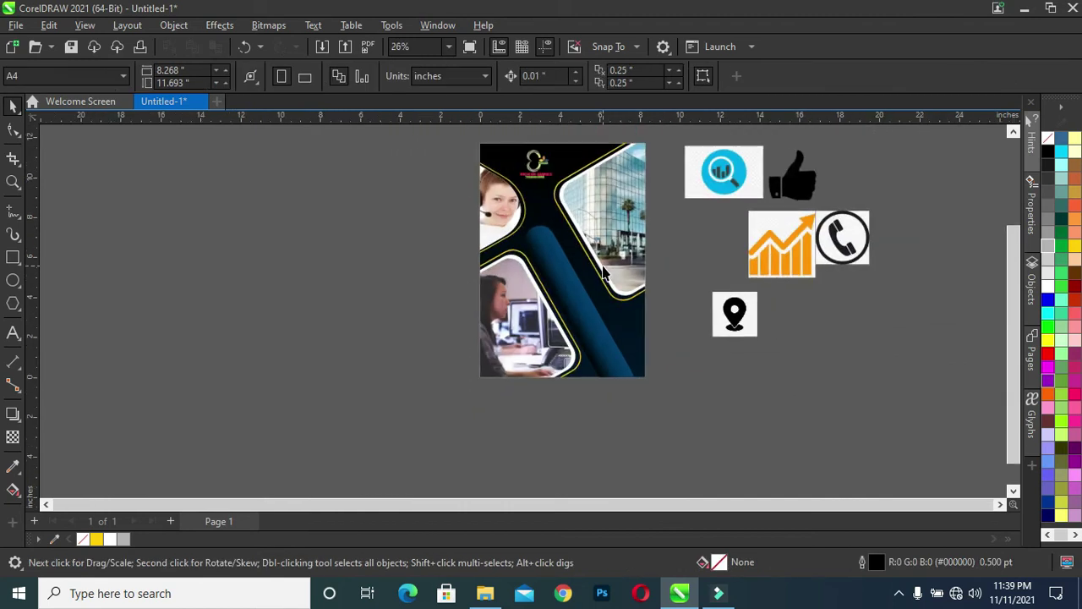
pyautogui.scroll(1, 584, 224)
pyautogui.scroll(1, 714, 407)
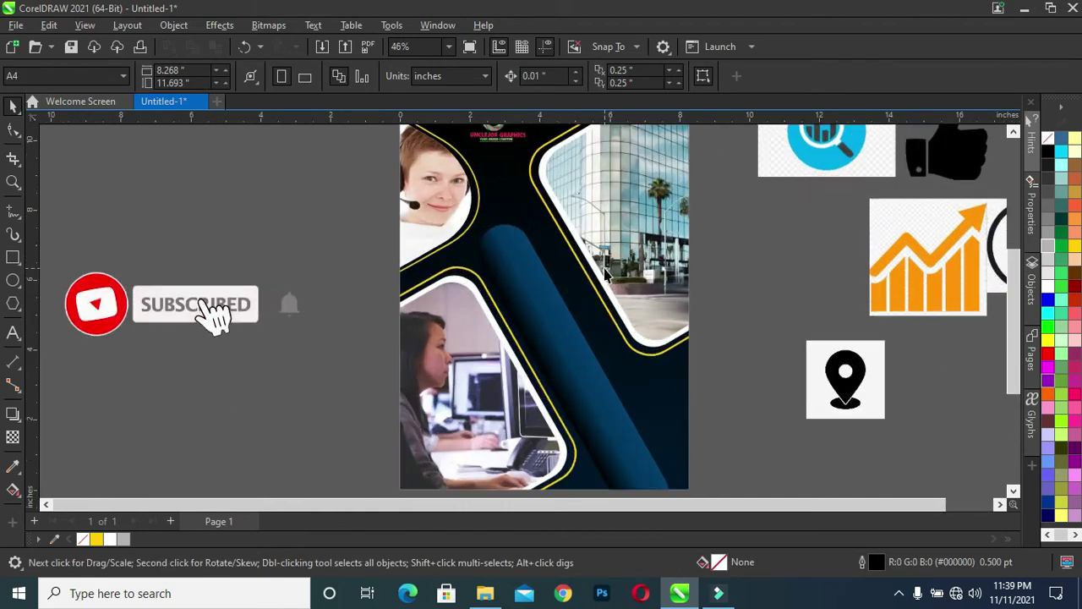
# Step: Start a Line Art outline trace of the location-pin bitmap in PowerTRACE
pyautogui.click(825, 386)
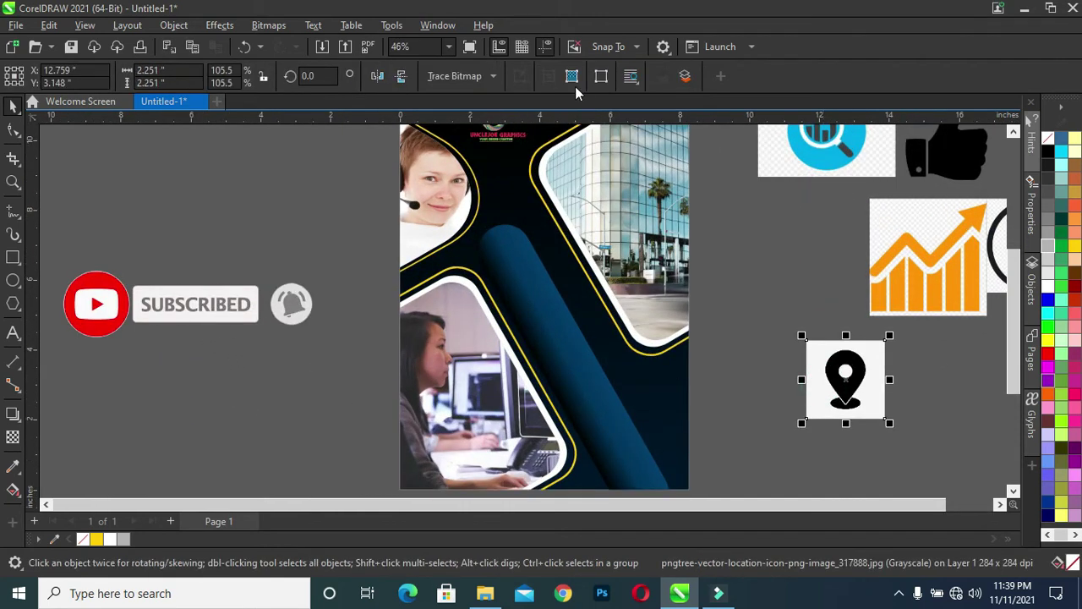
pyautogui.click(497, 77)
pyautogui.moveTo(476, 133)
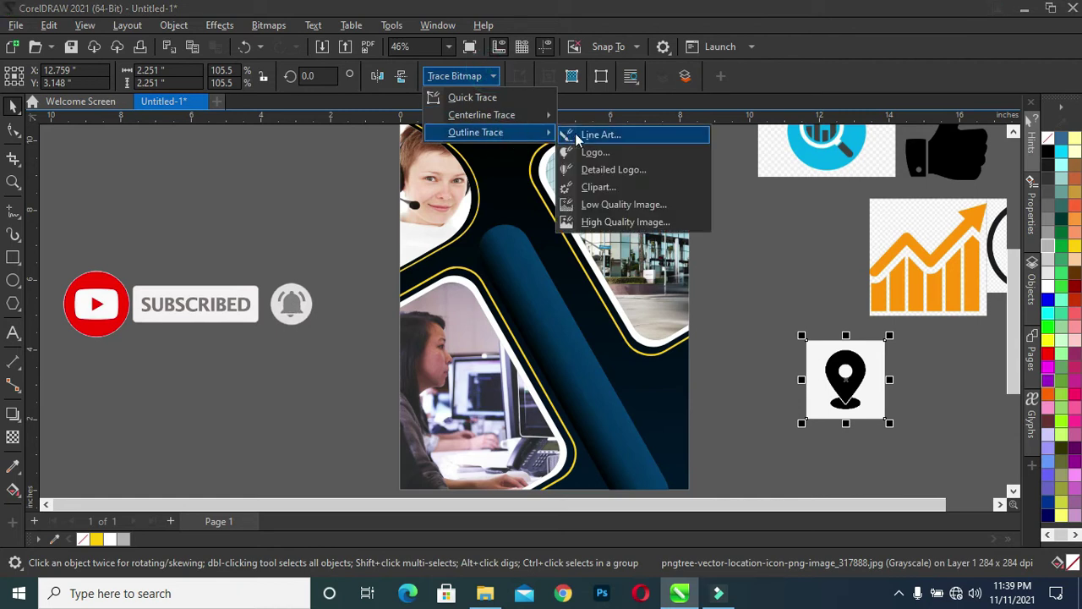
pyautogui.click(651, 210)
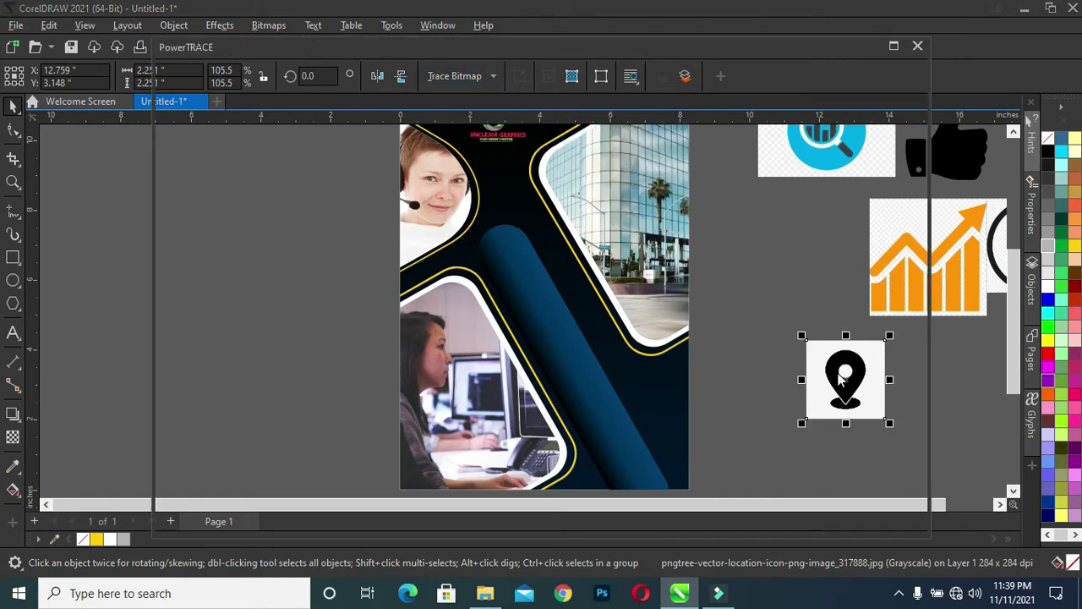
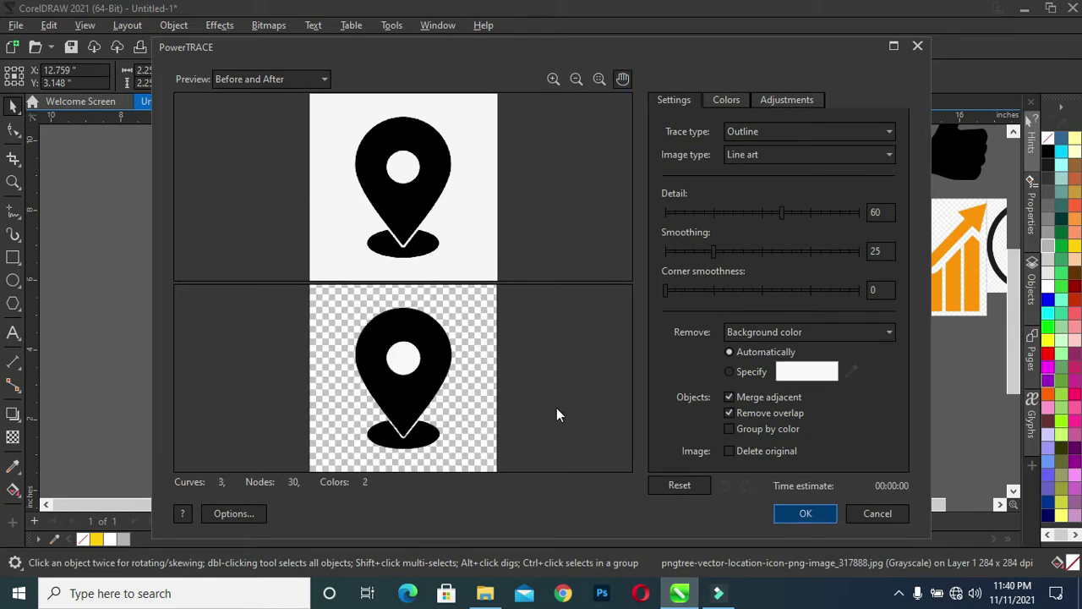
# Step: Accept the traced location pin, then delete its white background and the original pin bitmap
pyautogui.click(803, 517)
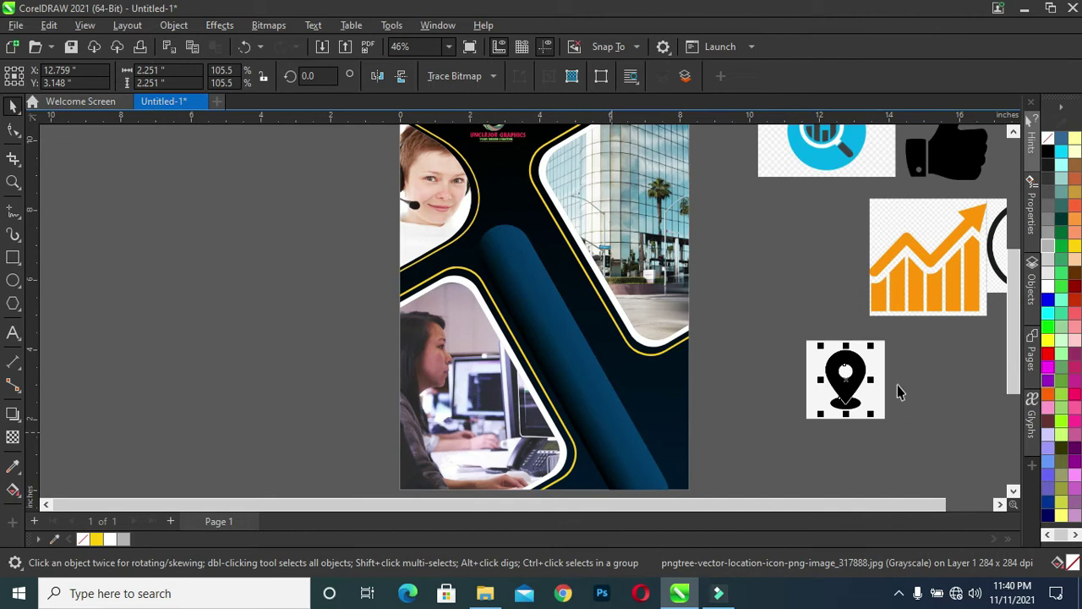
pyautogui.moveTo(845, 370); pyautogui.dragTo(760, 347)
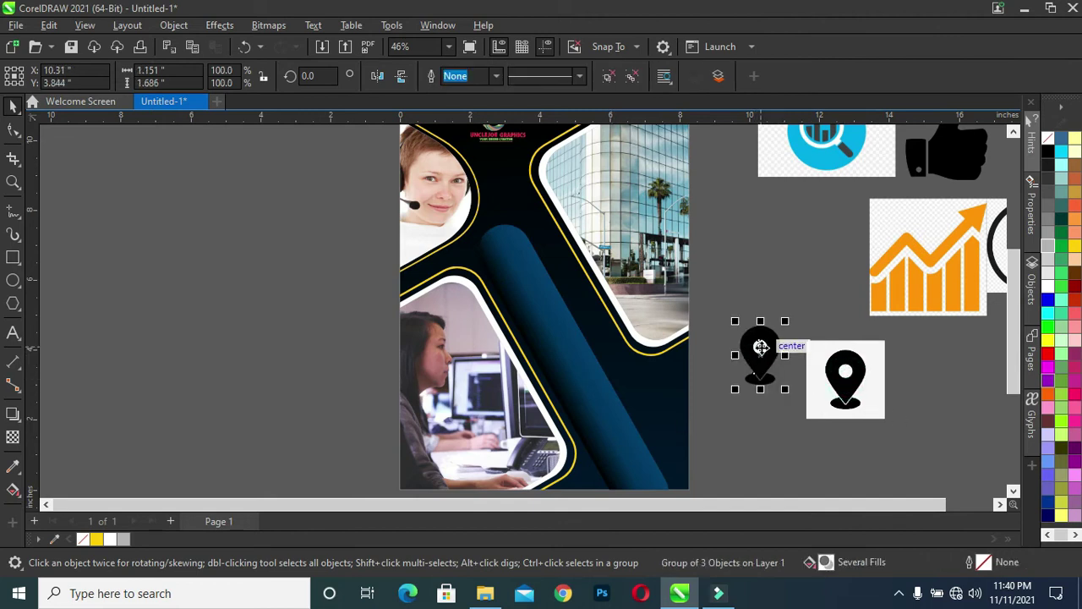
pyautogui.keyDown('ctrl'); pyautogui.click(761, 346); pyautogui.keyUp('ctrl')
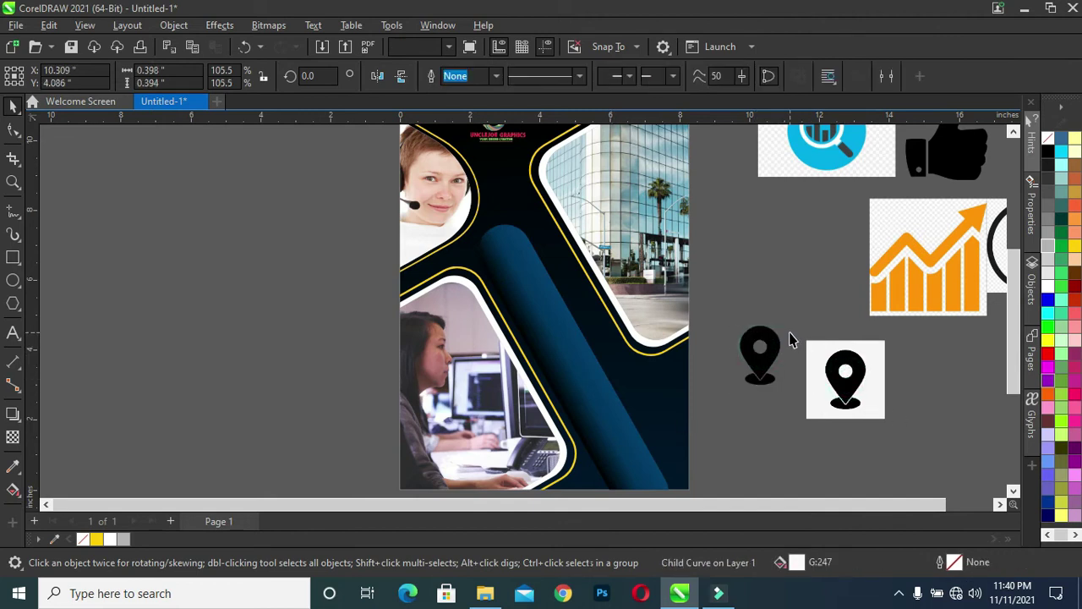
pyautogui.click(791, 338)
pyautogui.click(843, 375)
pyautogui.press('Delete')
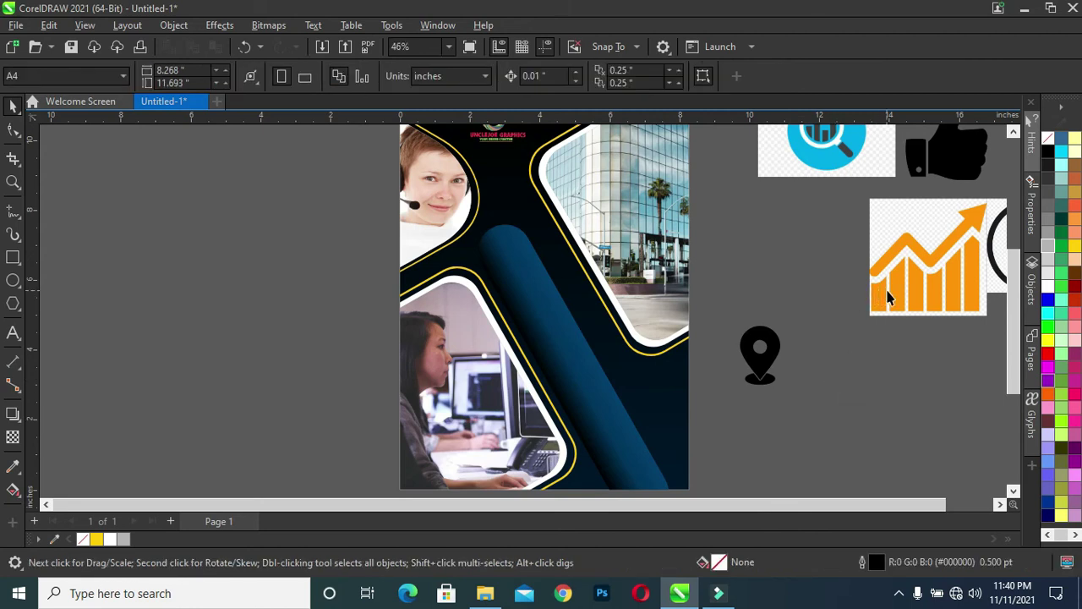
# Step: Scale the traced pin down to 38.1% and place it near the bottom of the blue stripe
pyautogui.click(887, 296)
pyautogui.click(755, 357)
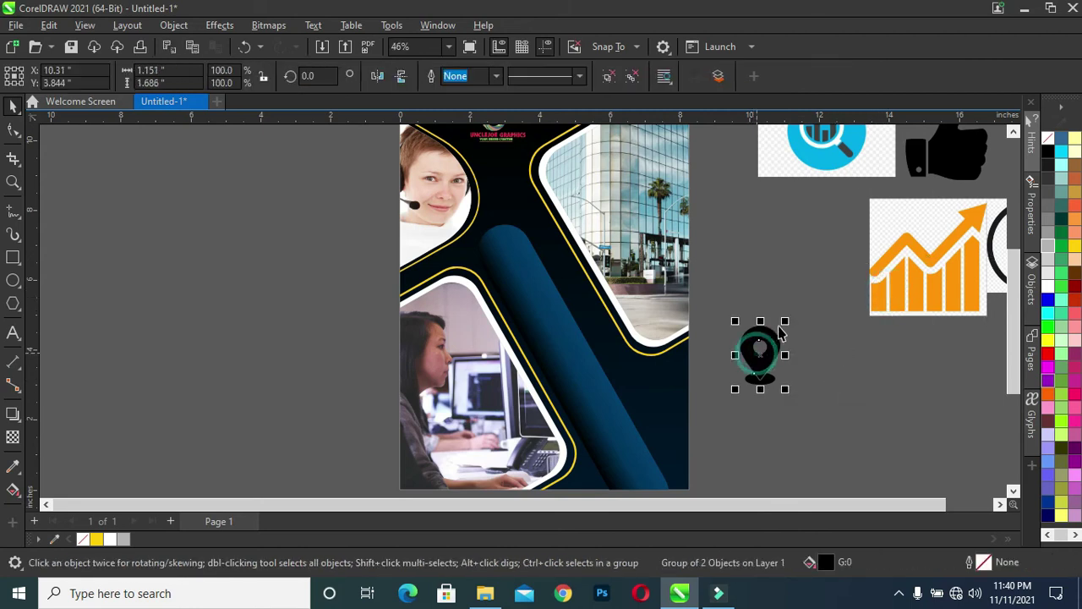
pyautogui.moveTo(786, 323)
pyautogui.mouseDown()
pyautogui.moveTo(743, 369)
pyautogui.moveTo(623, 450)
pyautogui.mouseUp()
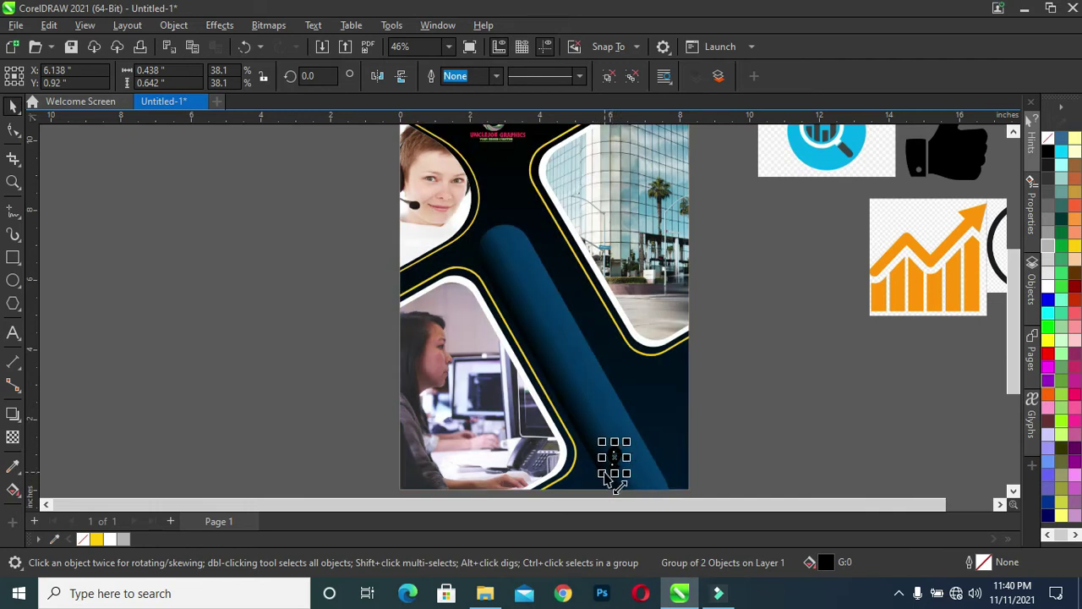
pyautogui.moveTo(602, 471); pyautogui.dragTo(617, 461)
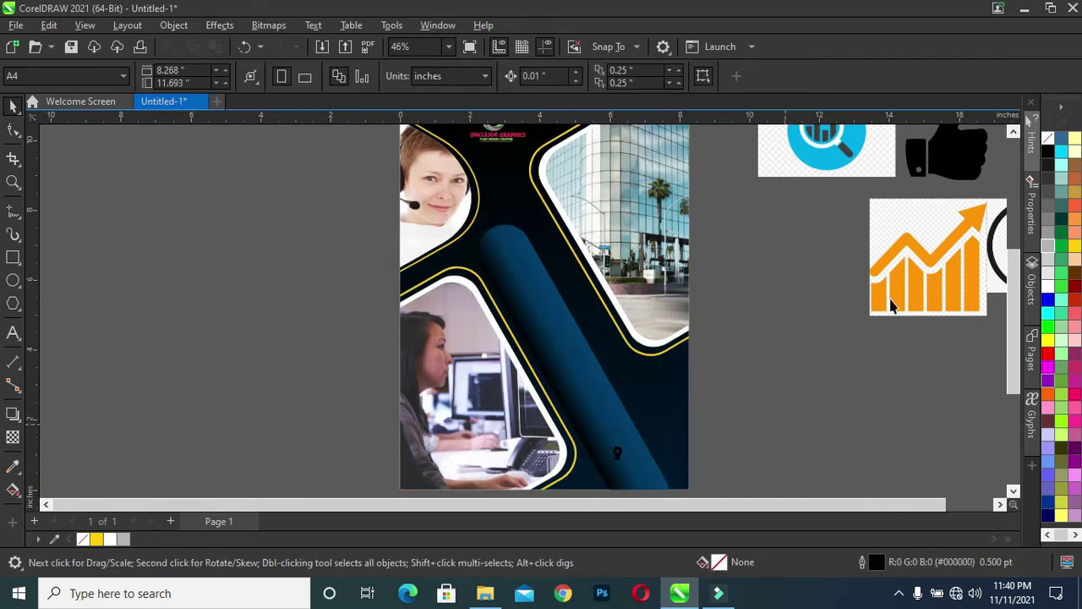
# Step: Trace the orange chart photo with Outline Trace Line Art
pyautogui.moveTo(913, 273); pyautogui.dragTo(813, 327)
pyautogui.click(494, 76)
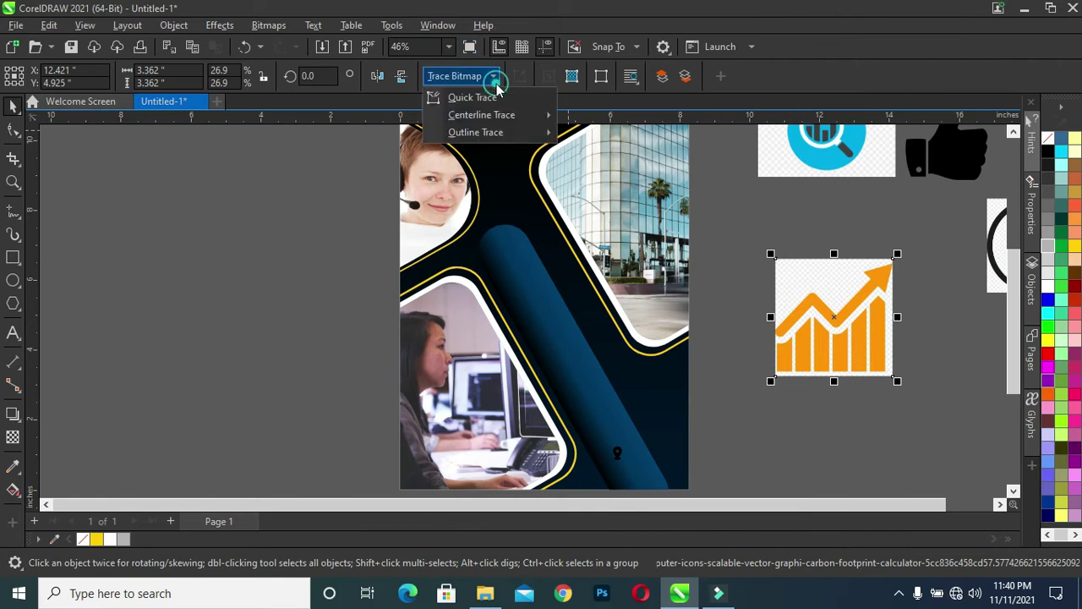
pyautogui.click(596, 145)
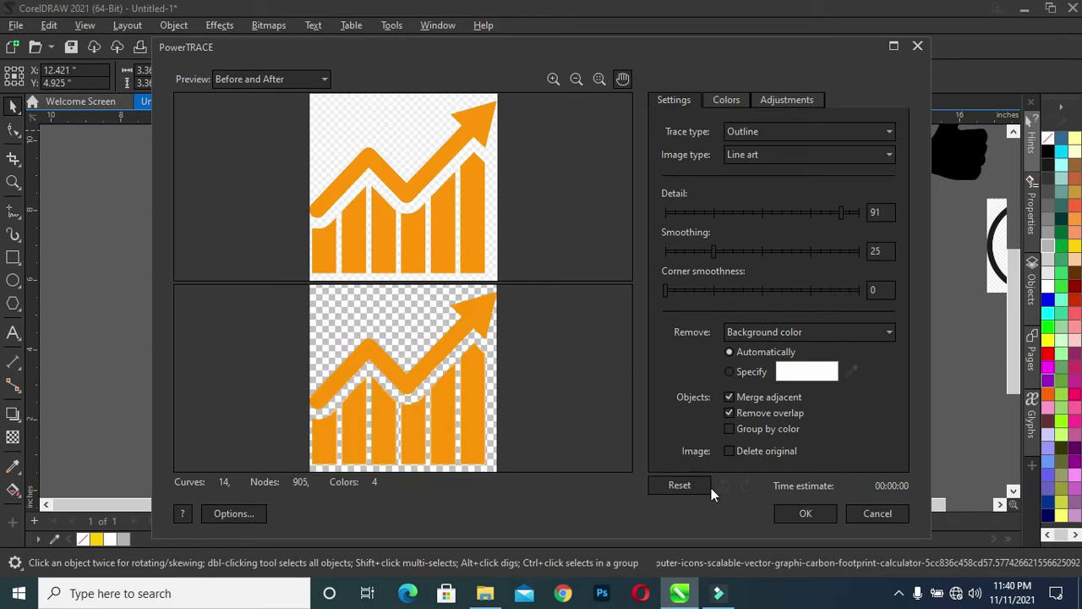
pyautogui.click(827, 514)
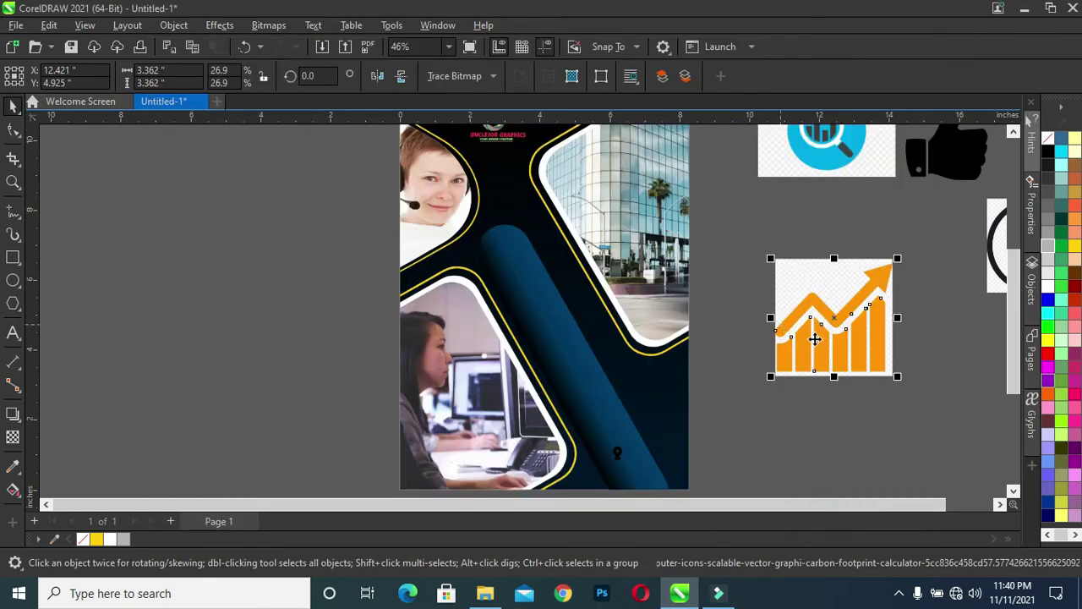
# Step: Move the traced chart left, shrink it to about a quarter, and delete the original bitmap
pyautogui.moveTo(814, 338); pyautogui.dragTo(255, 347)
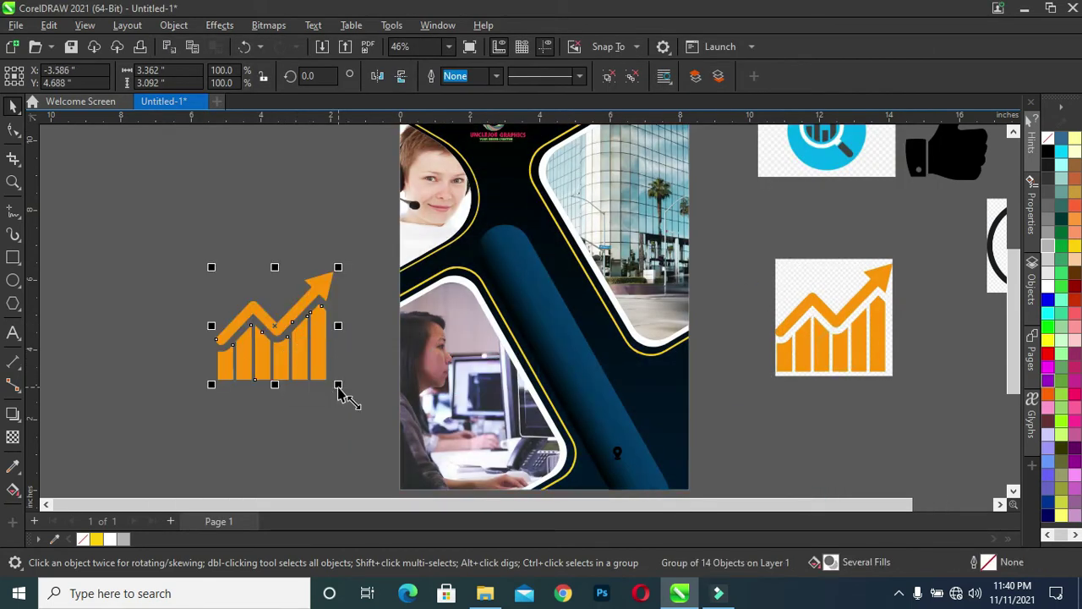
pyautogui.moveTo(338, 384); pyautogui.dragTo(247, 318)
pyautogui.click(800, 321)
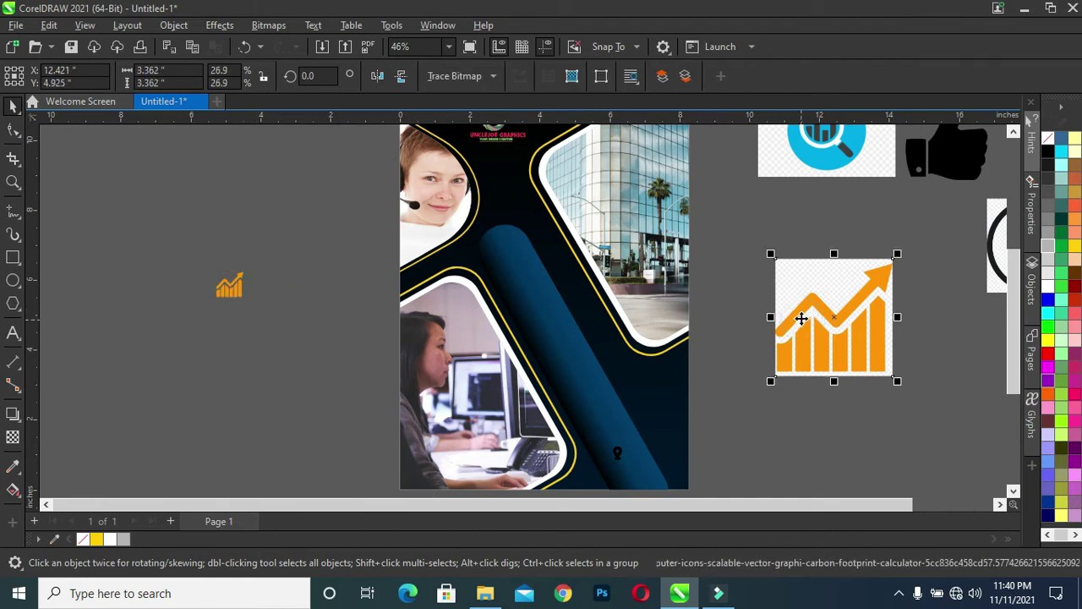
pyautogui.press('Delete')
# Step: Fill the traced chart black and scale it onto the top of the blue stripe
pyautogui.click(230, 288)
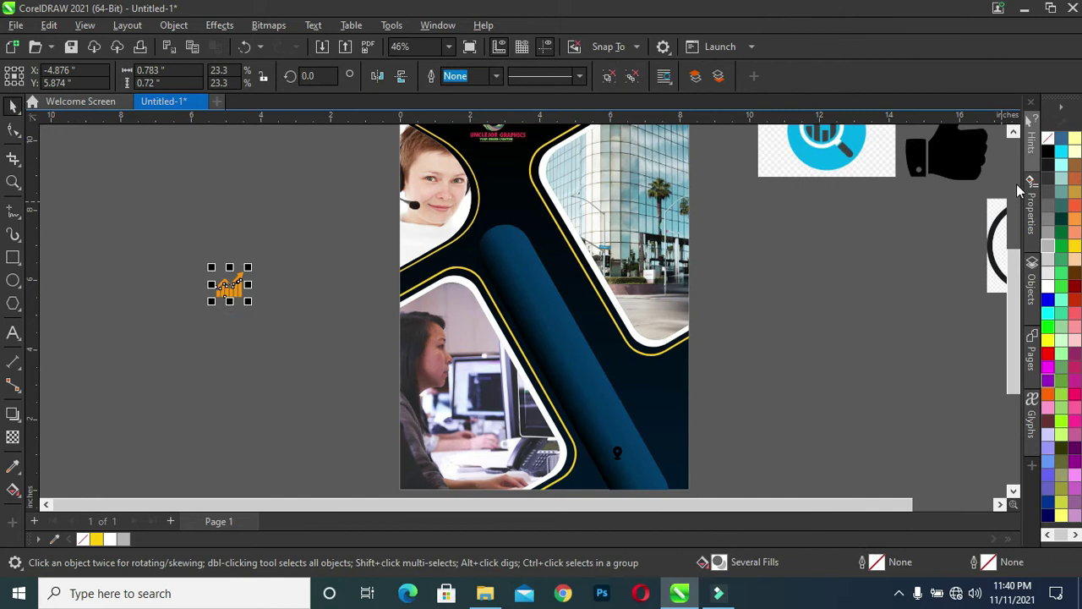
pyautogui.click(1048, 150)
pyautogui.scroll(2, 144, 295)
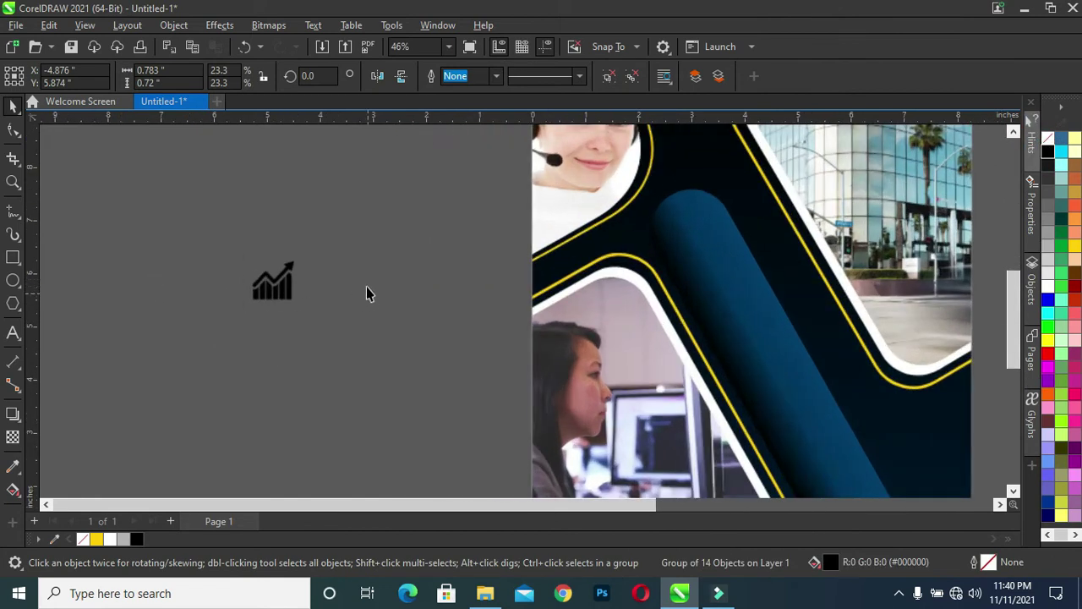
pyautogui.moveTo(301, 261)
pyautogui.mouseDown()
pyautogui.moveTo(279, 277)
pyautogui.moveTo(700, 249)
pyautogui.moveTo(687, 246)
pyautogui.moveTo(698, 228)
pyautogui.moveTo(683, 241)
pyautogui.mouseUp()
# Step: Scale the thumbs-up image down and drop it on the blue stripe under the chart icon
pyautogui.click(408, 271)
pyautogui.scroll(-2, 476, 273)
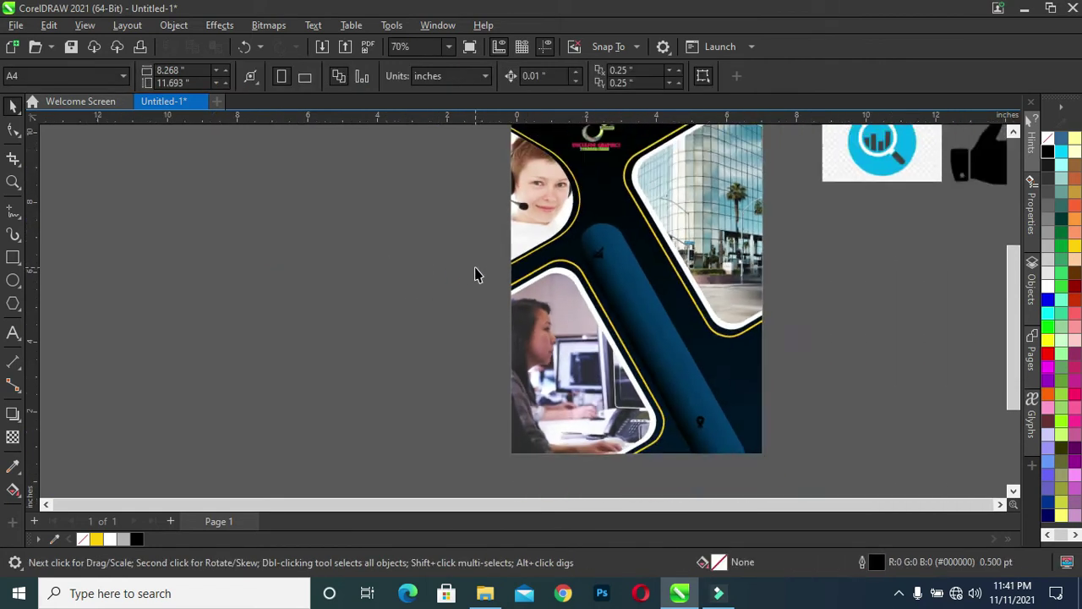
pyautogui.scroll(-1, 475, 273)
pyautogui.scroll(-1, 476, 273)
pyautogui.click(844, 313)
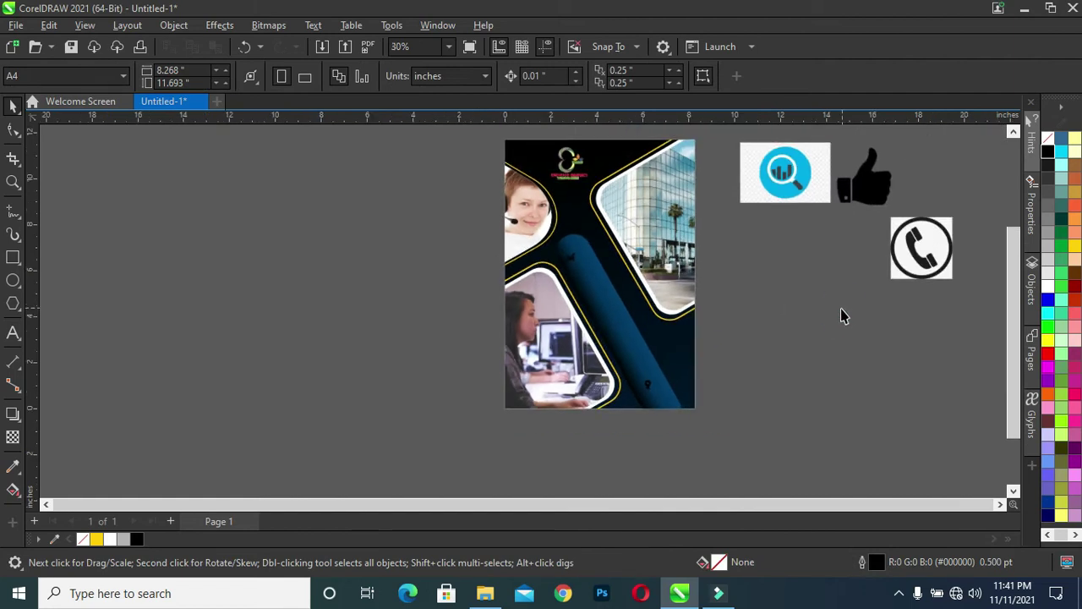
pyautogui.moveTo(850, 188)
pyautogui.mouseDown()
pyautogui.moveTo(773, 307)
pyautogui.moveTo(781, 317)
pyautogui.mouseUp()
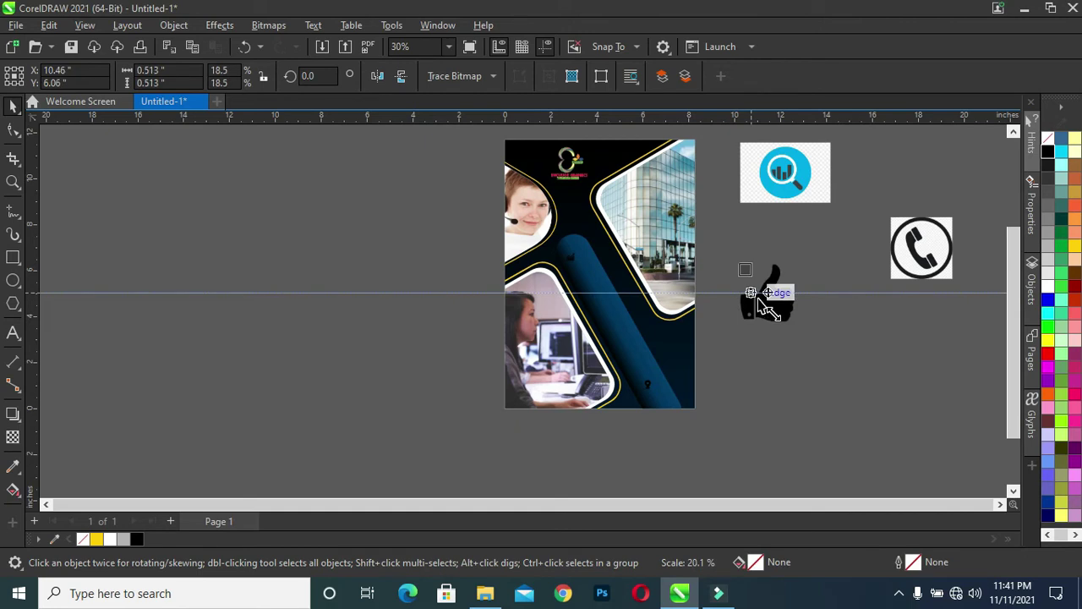
pyautogui.moveTo(766, 292); pyautogui.dragTo(750, 279)
pyautogui.scroll(1, 752, 271)
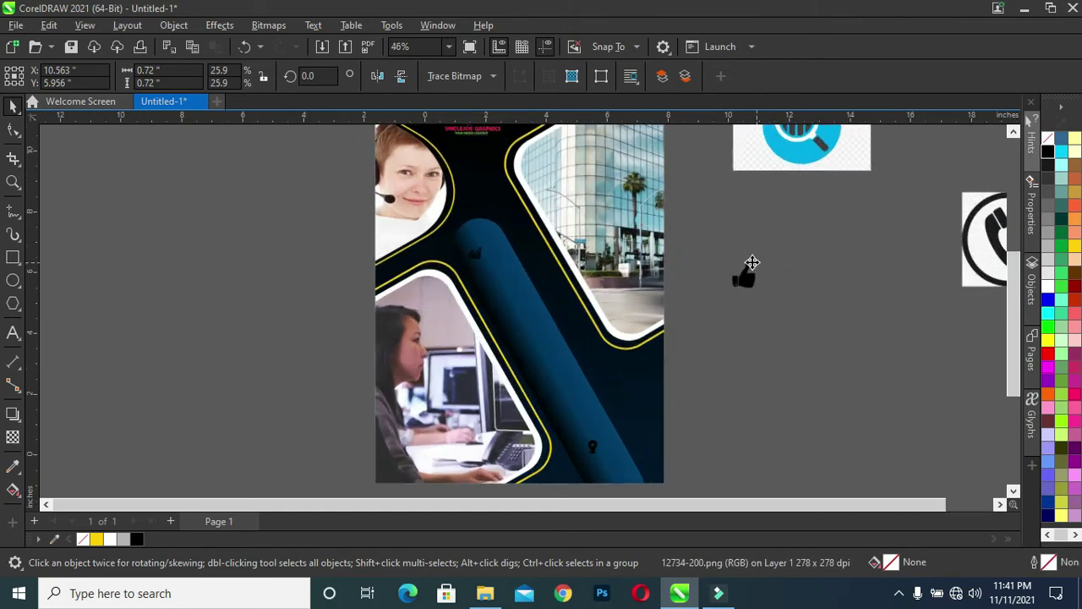
pyautogui.scroll(1, 740, 266)
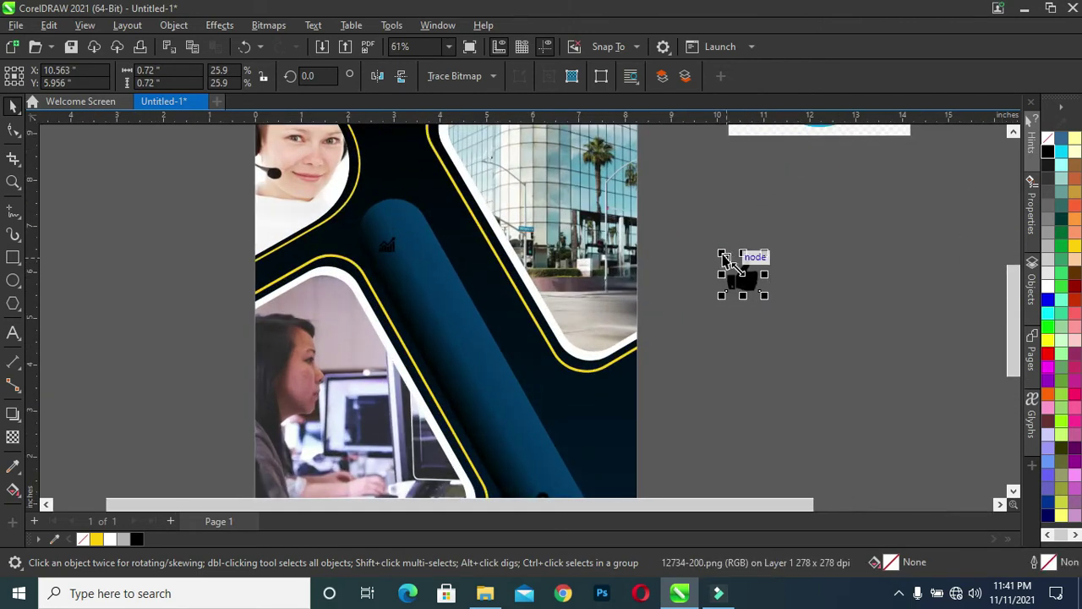
pyautogui.moveTo(725, 258)
pyautogui.mouseDown()
pyautogui.moveTo(732, 267)
pyautogui.moveTo(457, 305)
pyautogui.moveTo(412, 297)
pyautogui.moveTo(424, 315)
pyautogui.moveTo(434, 301)
pyautogui.mouseUp()
pyautogui.scroll(-3, 626, 289)
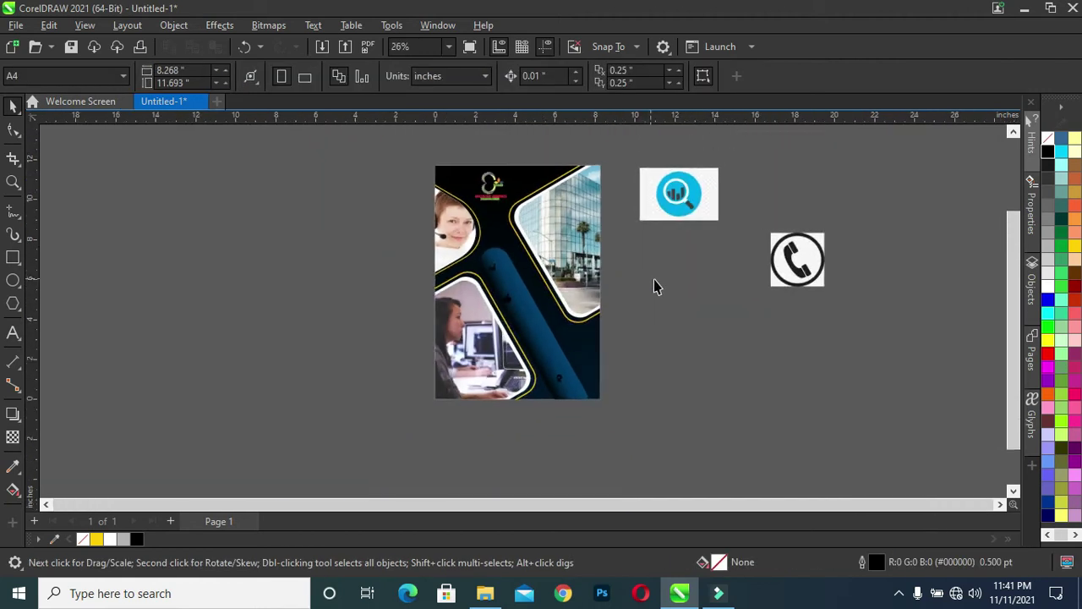
# Step: Trace the phone picture with Outline Trace Line Art
pyautogui.click(798, 271)
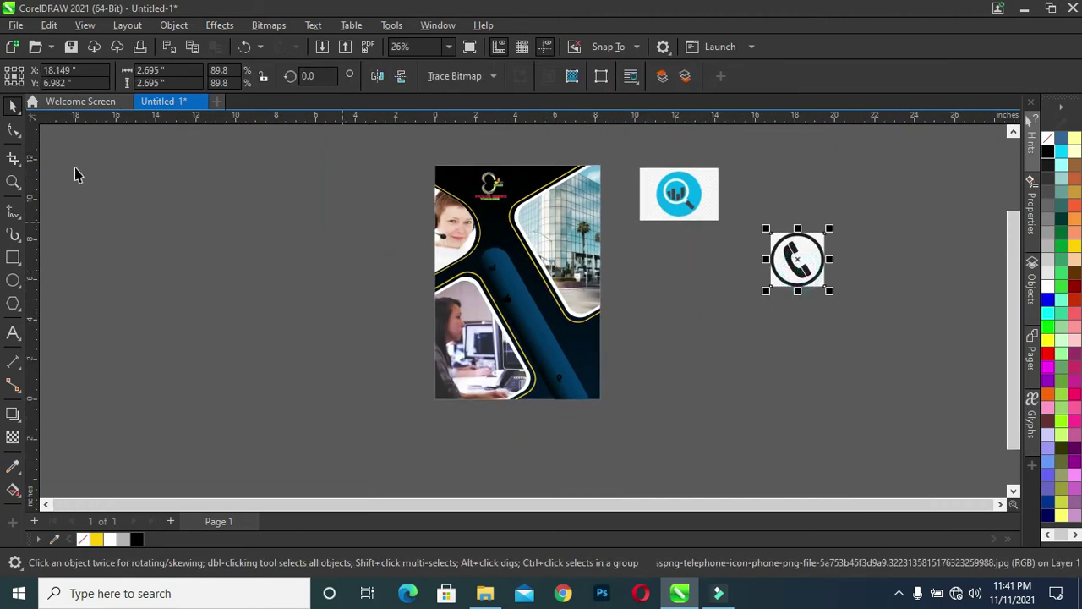
pyautogui.click(457, 76)
pyautogui.moveTo(476, 133)
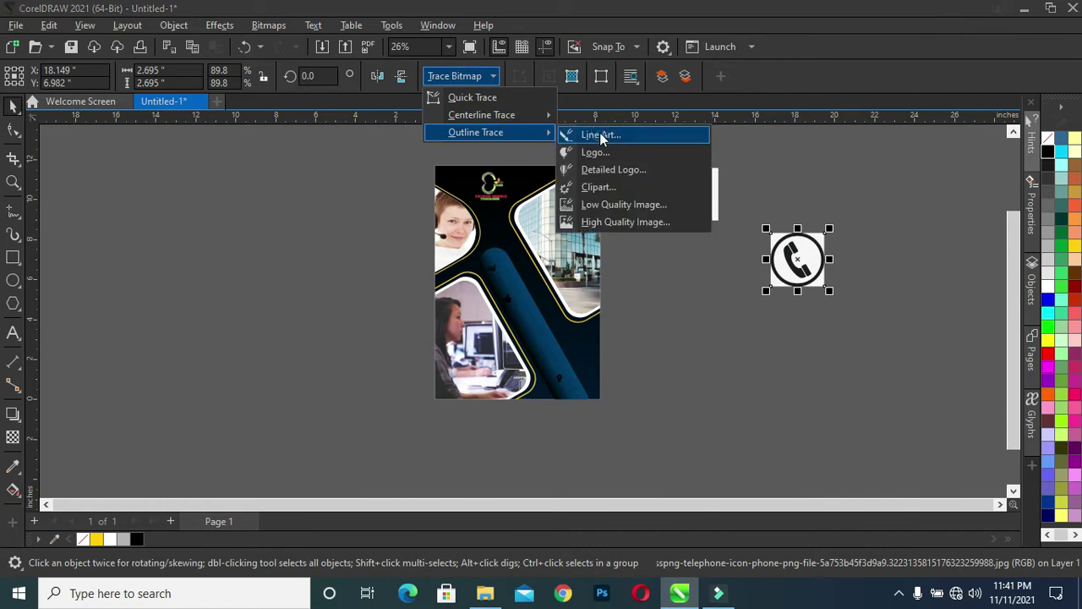
pyautogui.click(599, 132)
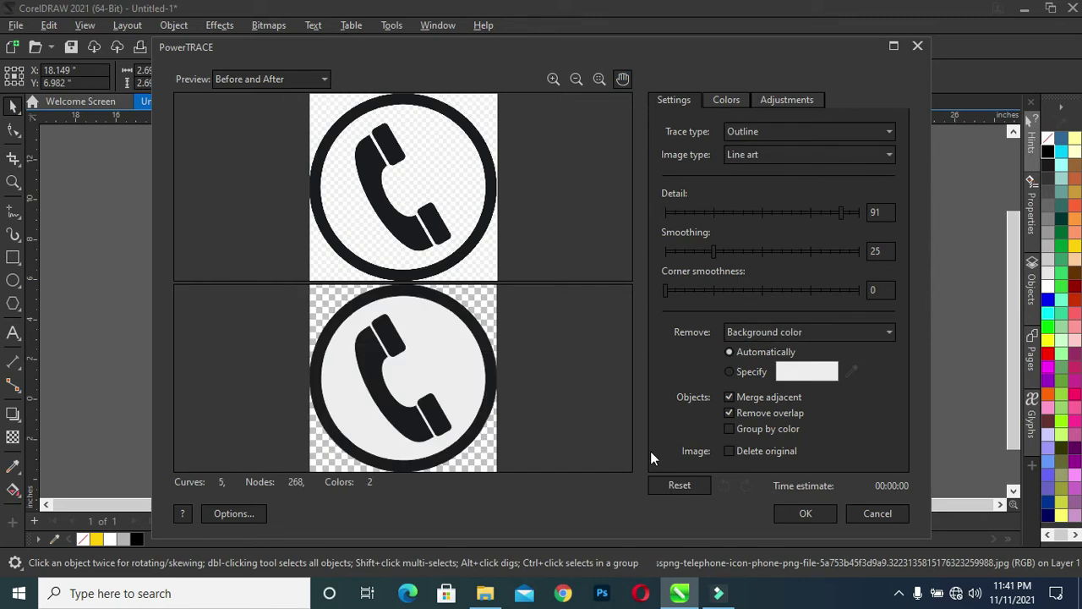
pyautogui.click(832, 513)
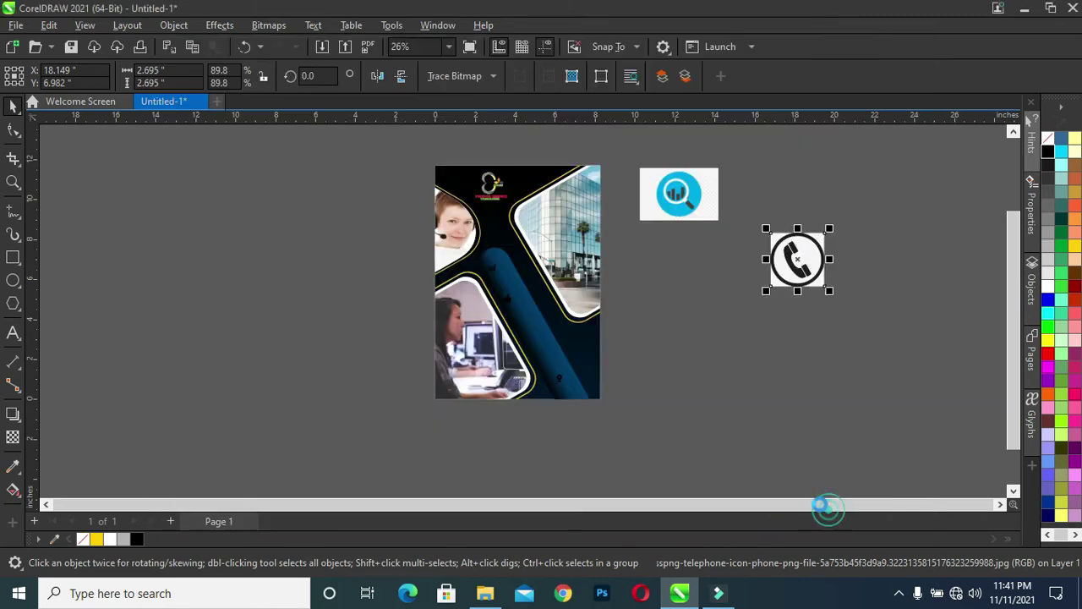
# Step: Delete the original phone bitmap and the traced icon's light grey inner circle
pyautogui.moveTo(816, 259); pyautogui.dragTo(704, 319)
pyautogui.click(805, 257)
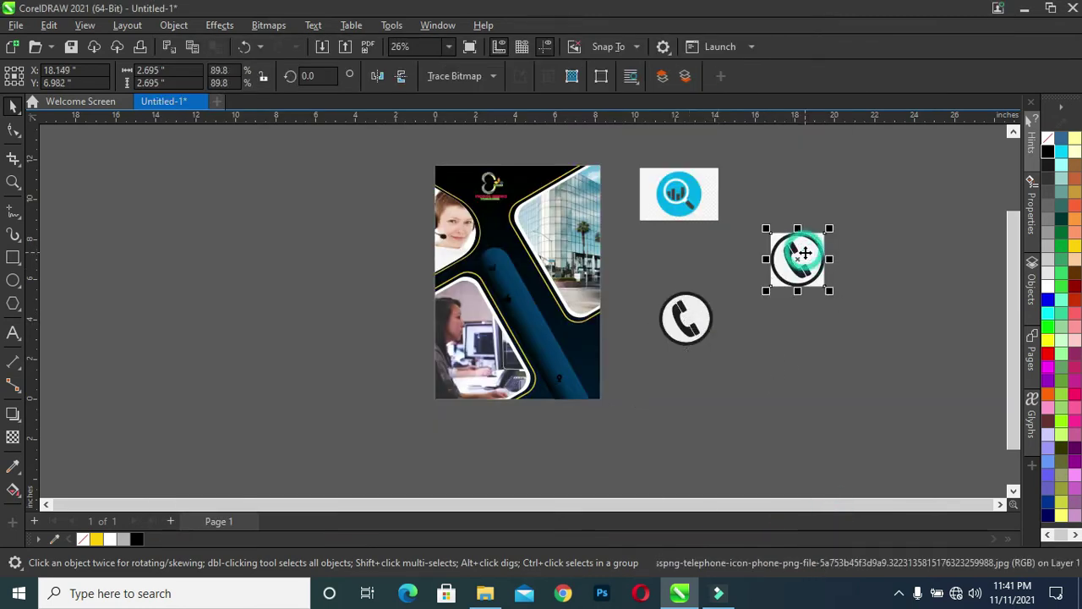
pyautogui.press('Delete')
pyautogui.scroll(2, 626, 320)
pyautogui.click(749, 354)
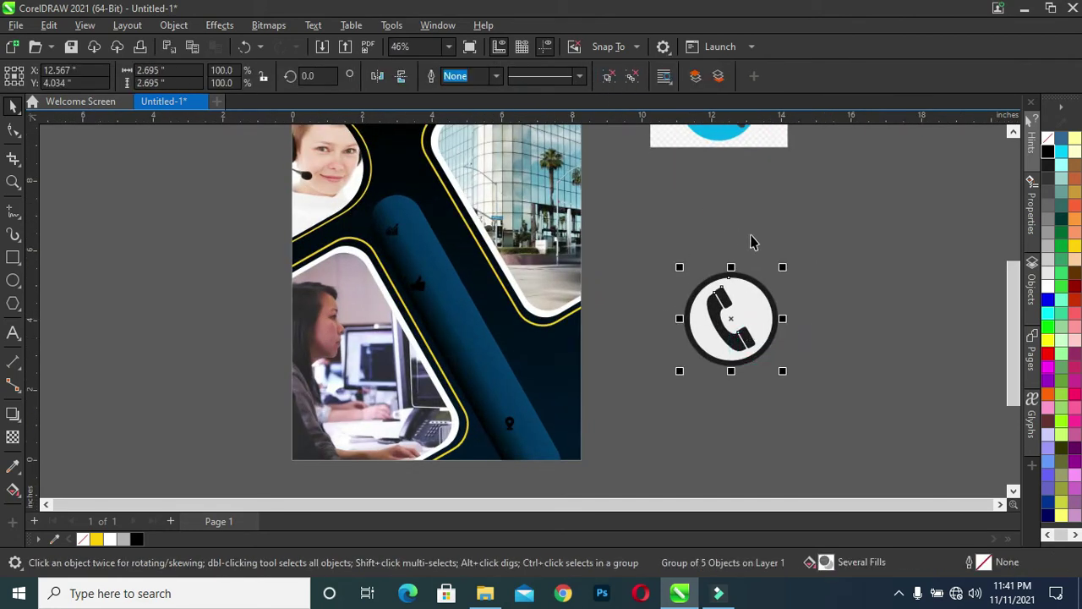
pyautogui.keyDown('ctrl'); pyautogui.click(757, 313); pyautogui.keyUp('ctrl')
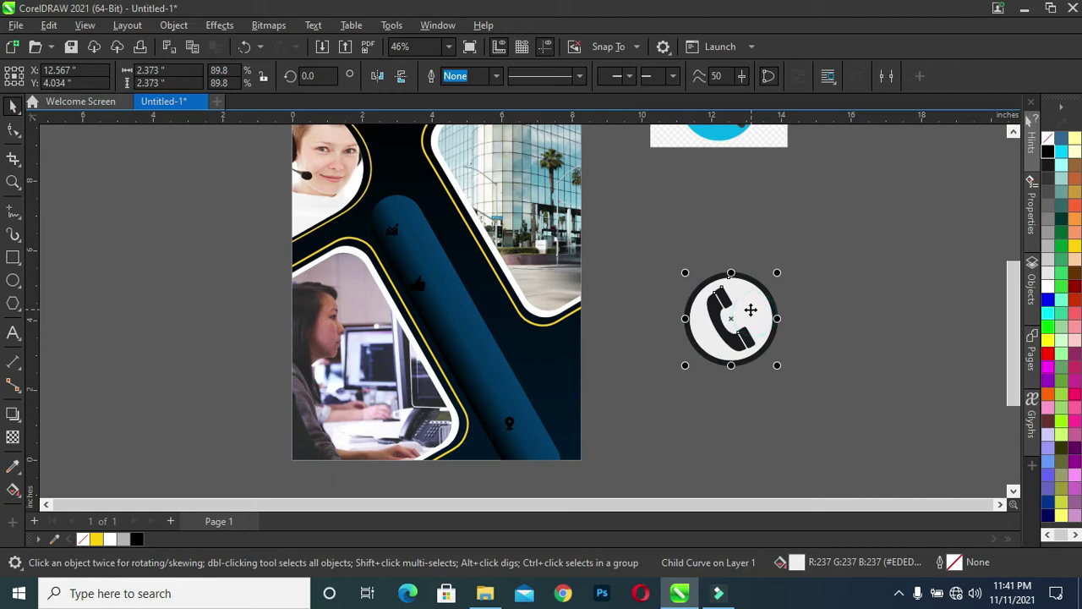
pyautogui.press('Delete')
# Step: Shrink the traced phone to about half size and set the pin icon on the stripe
pyautogui.click(768, 342)
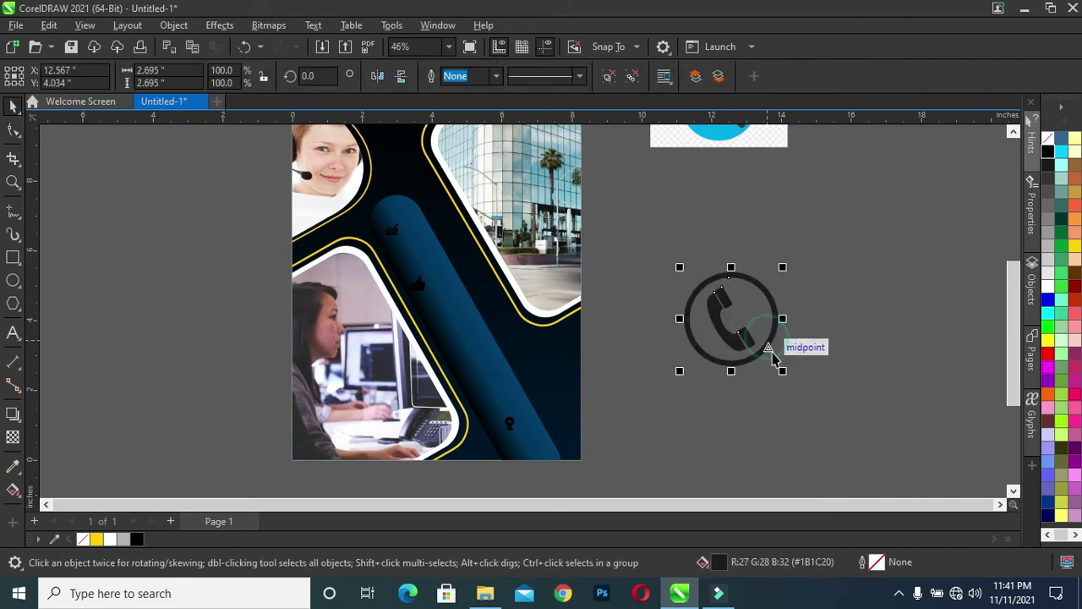
pyautogui.moveTo(780, 370)
pyautogui.mouseDown()
pyautogui.moveTo(715, 329)
pyautogui.moveTo(707, 297)
pyautogui.moveTo(490, 398)
pyautogui.moveTo(506, 455)
pyautogui.mouseUp()
pyautogui.scroll(2, 533, 419)
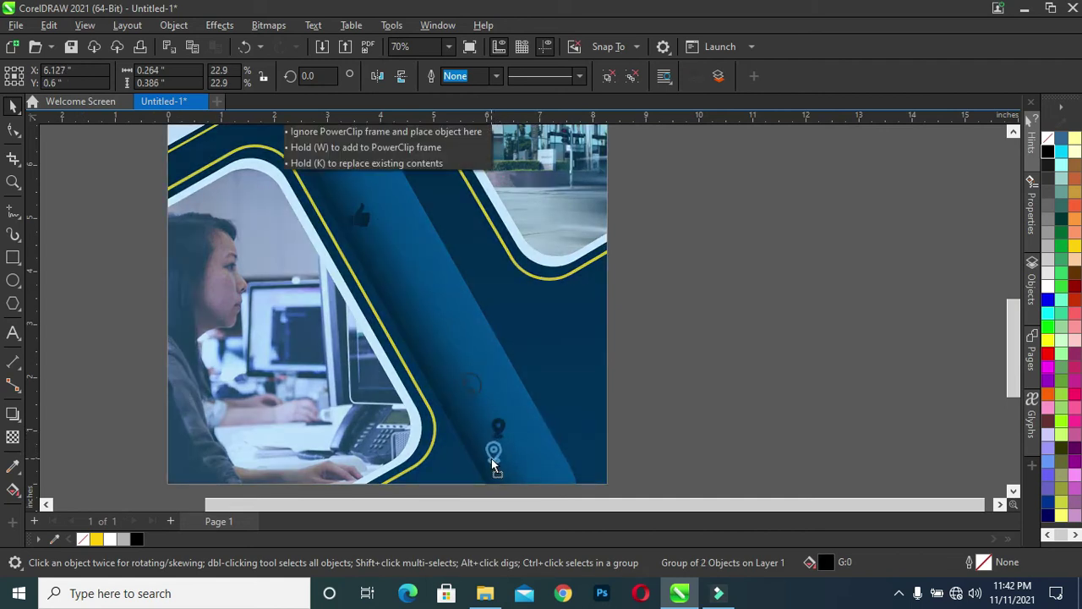
pyautogui.moveTo(491, 458); pyautogui.dragTo(491, 458)
# Step: Fill the phone icon solid black and make it slightly smaller
pyautogui.click(744, 374)
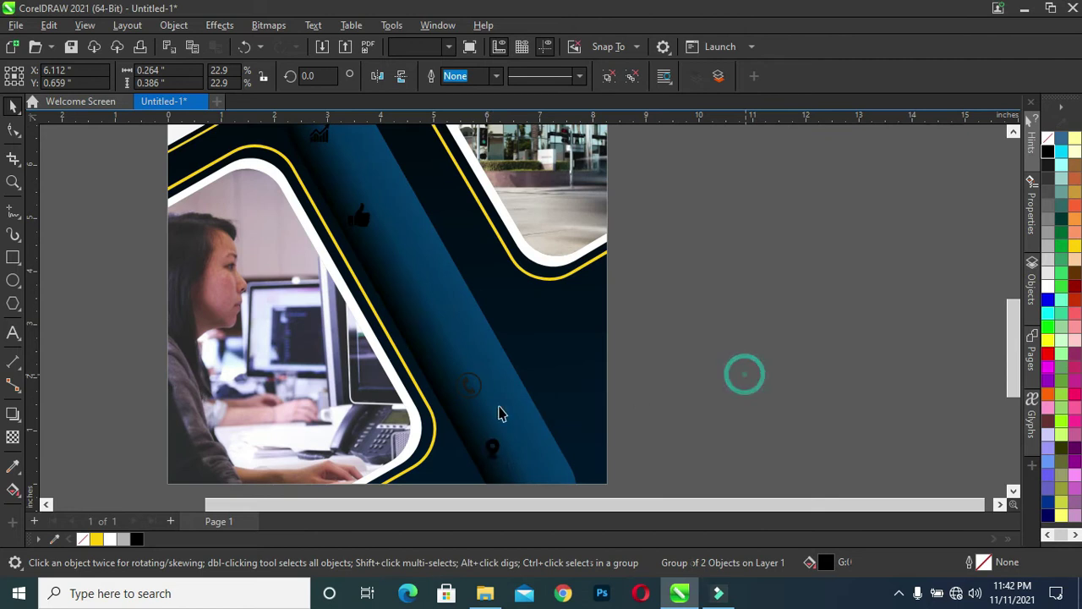
pyautogui.click(468, 389)
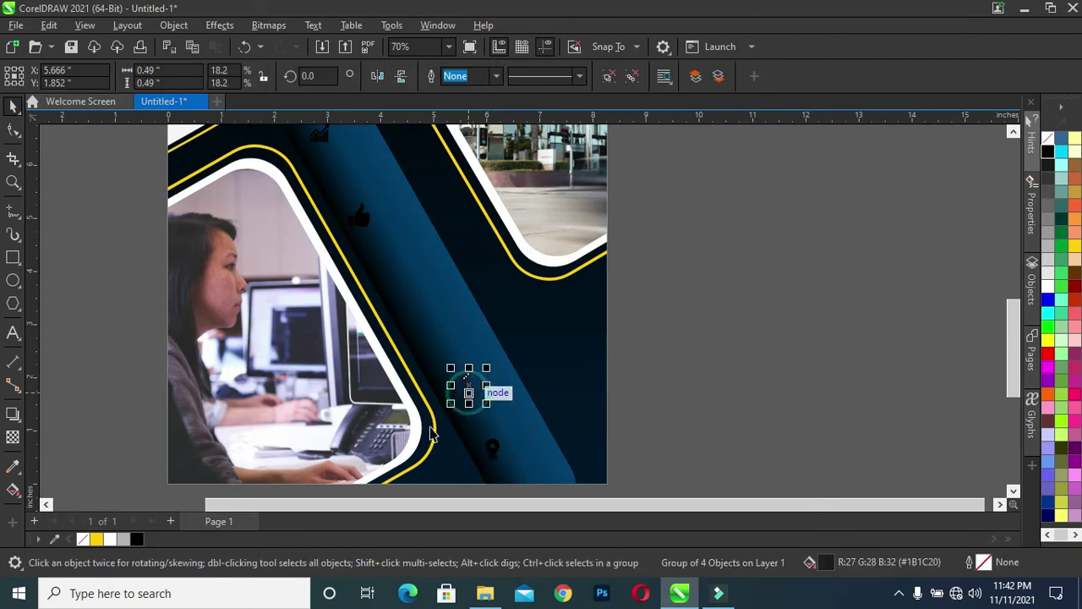
pyautogui.click(138, 539)
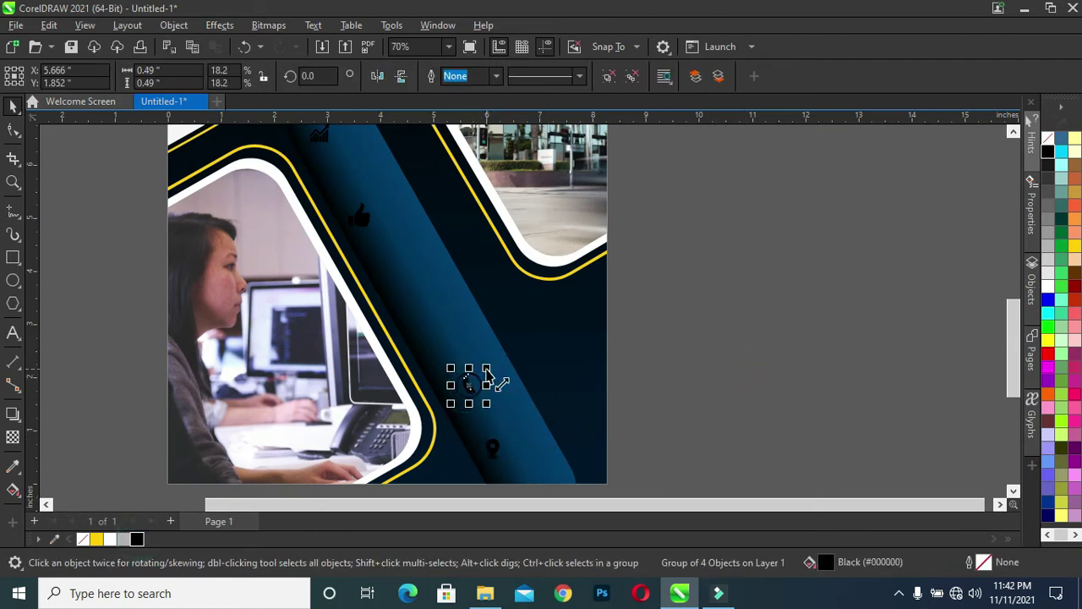
pyautogui.moveTo(487, 372); pyautogui.dragTo(462, 400)
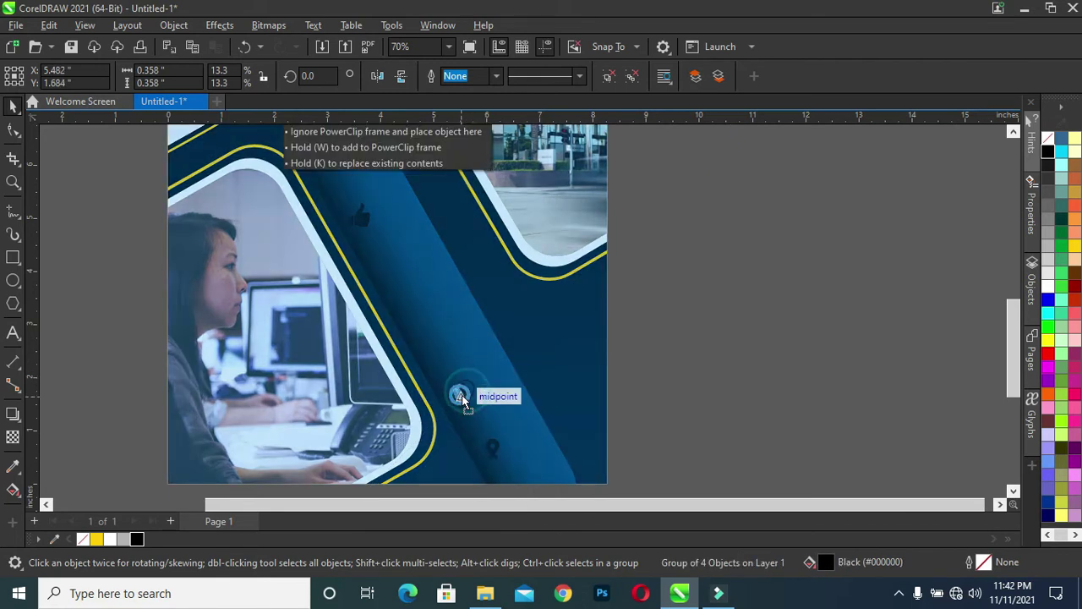
pyautogui.click(683, 334)
pyautogui.scroll(-2, 715, 312)
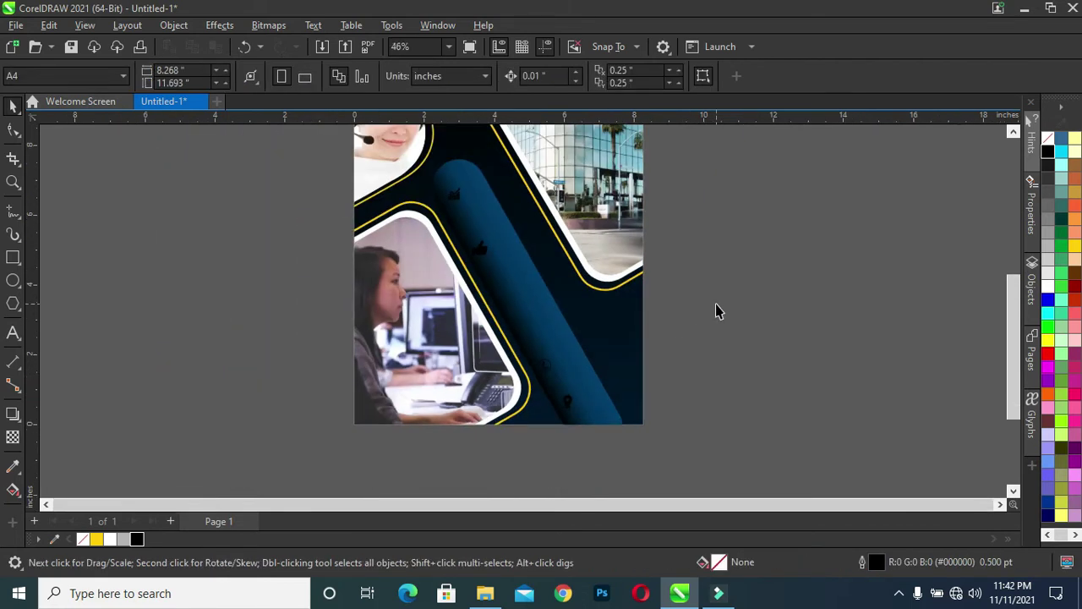
pyautogui.scroll(-1, 715, 312)
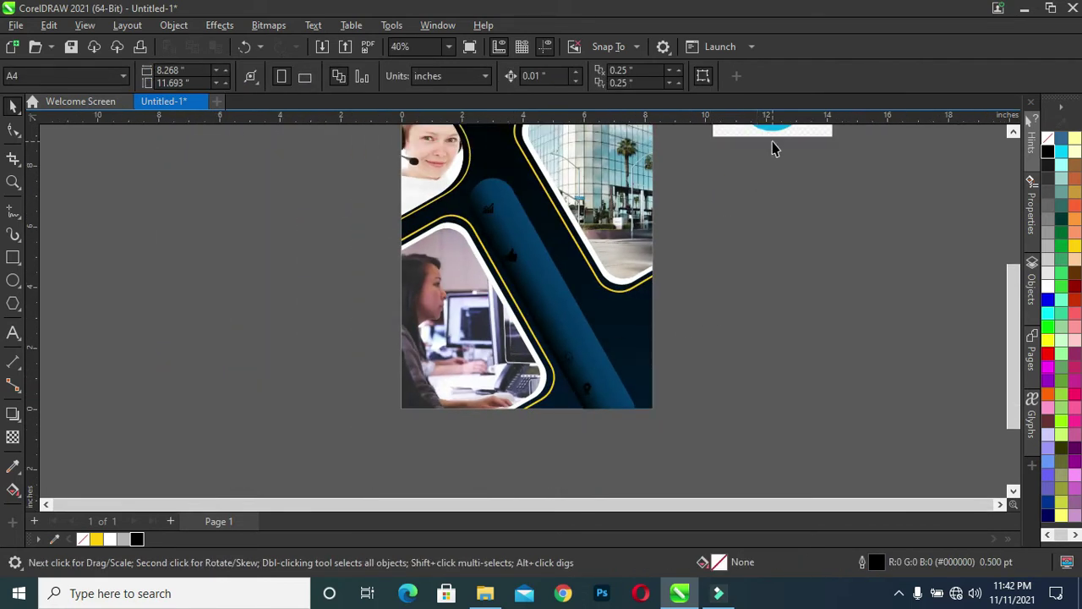
# Step: Bring the magnifier chart image beside the page and trace it with Outline Trace Line Art
pyautogui.moveTo(771, 133); pyautogui.dragTo(756, 271)
pyautogui.scroll(3, 755, 271)
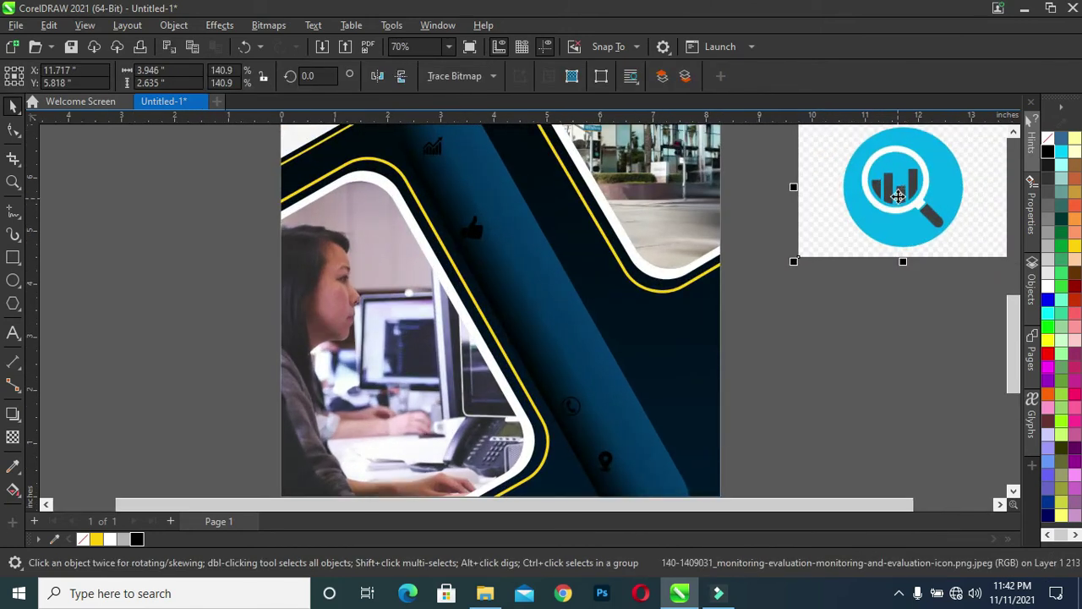
pyautogui.moveTo(898, 196); pyautogui.dragTo(848, 259)
pyautogui.click(457, 75)
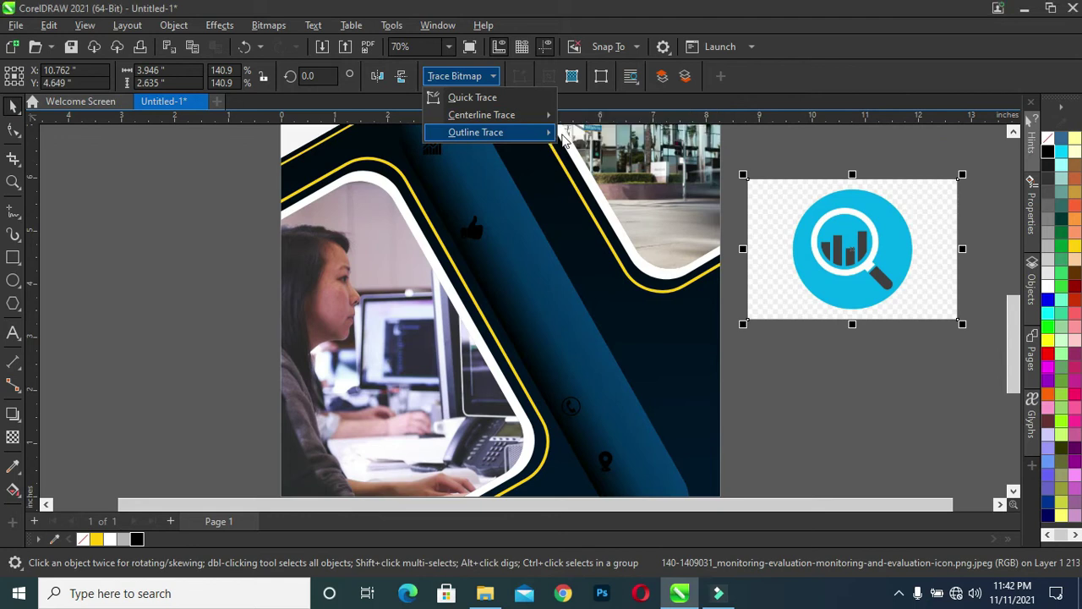
pyautogui.moveTo(497, 132)
pyautogui.click(597, 136)
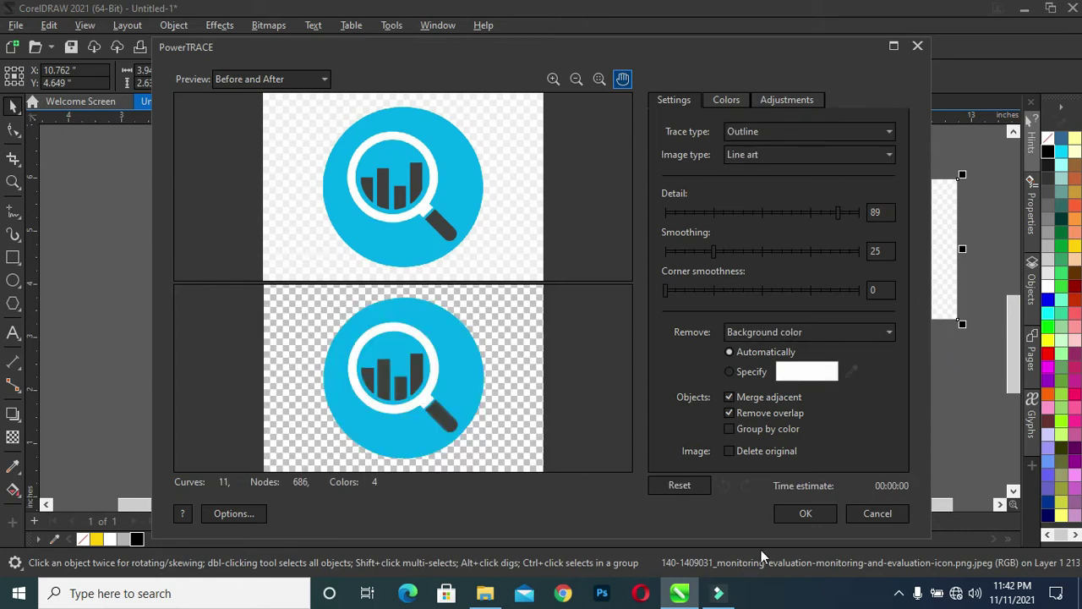
pyautogui.click(805, 513)
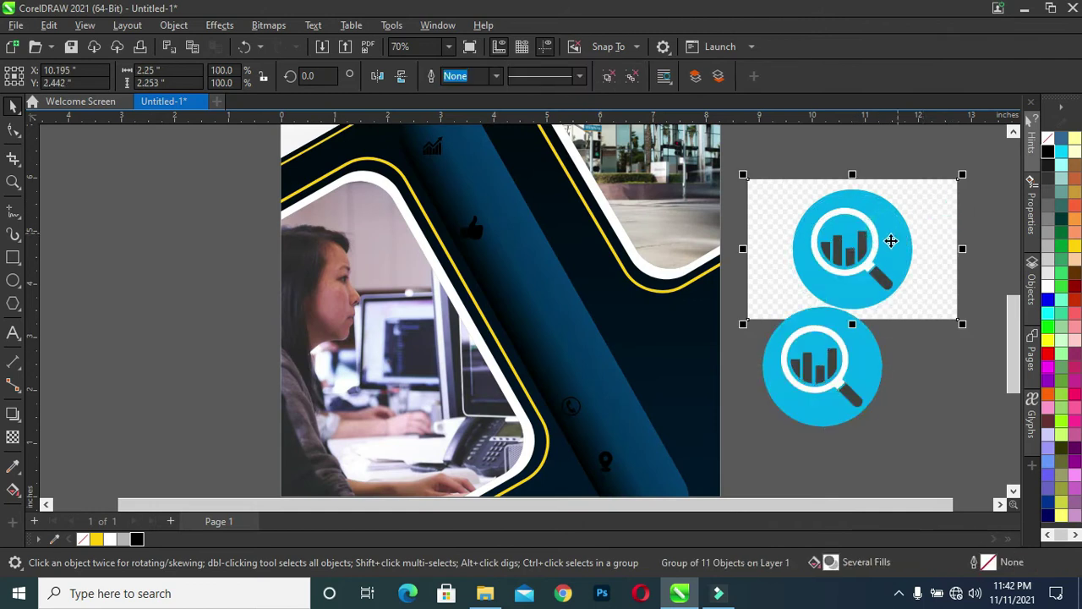
# Step: Delete the original magnifier bitmap and fill the traced logo's outer circle black
pyautogui.click(887, 243)
pyautogui.press('Delete')
pyautogui.moveTo(858, 344); pyautogui.dragTo(872, 270)
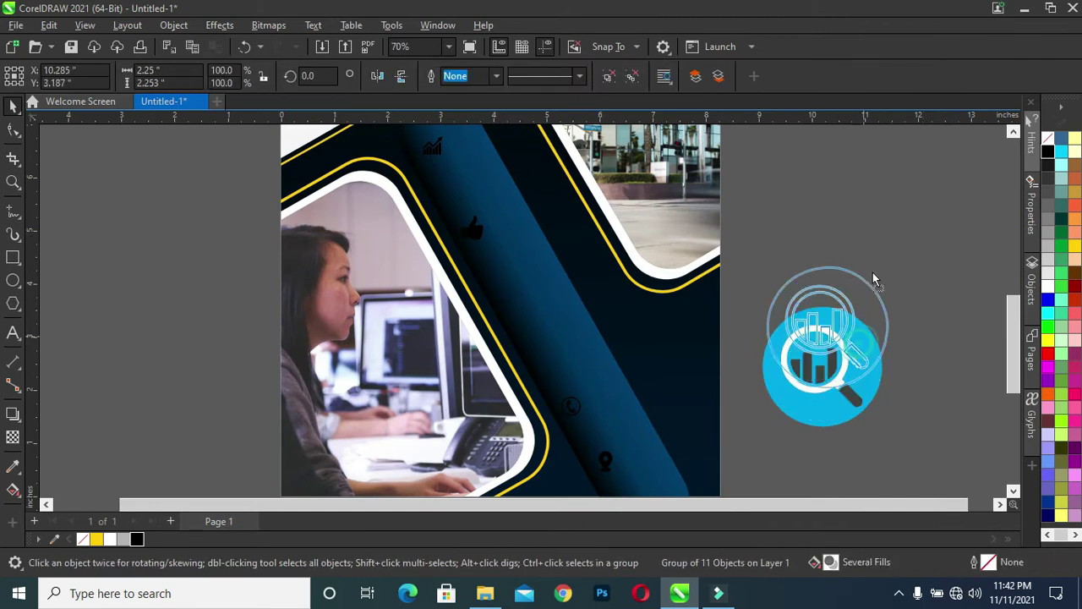
pyautogui.keyDown('ctrl'); pyautogui.click(882, 300); pyautogui.keyUp('ctrl')
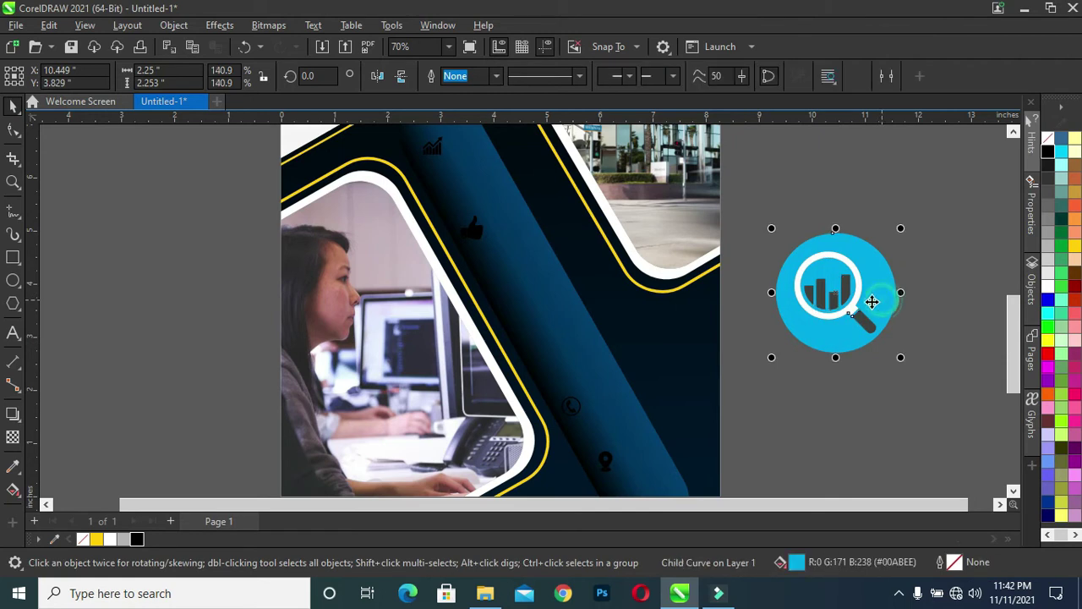
pyautogui.click(142, 540)
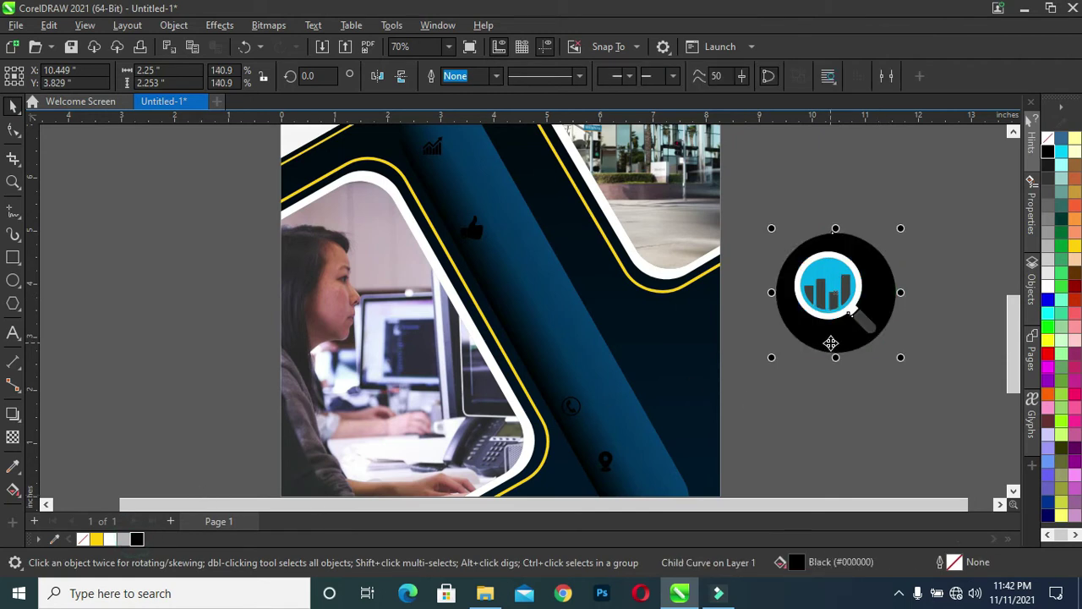
pyautogui.click(921, 220)
pyautogui.scroll(1, 837, 270)
pyautogui.scroll(1, 837, 270)
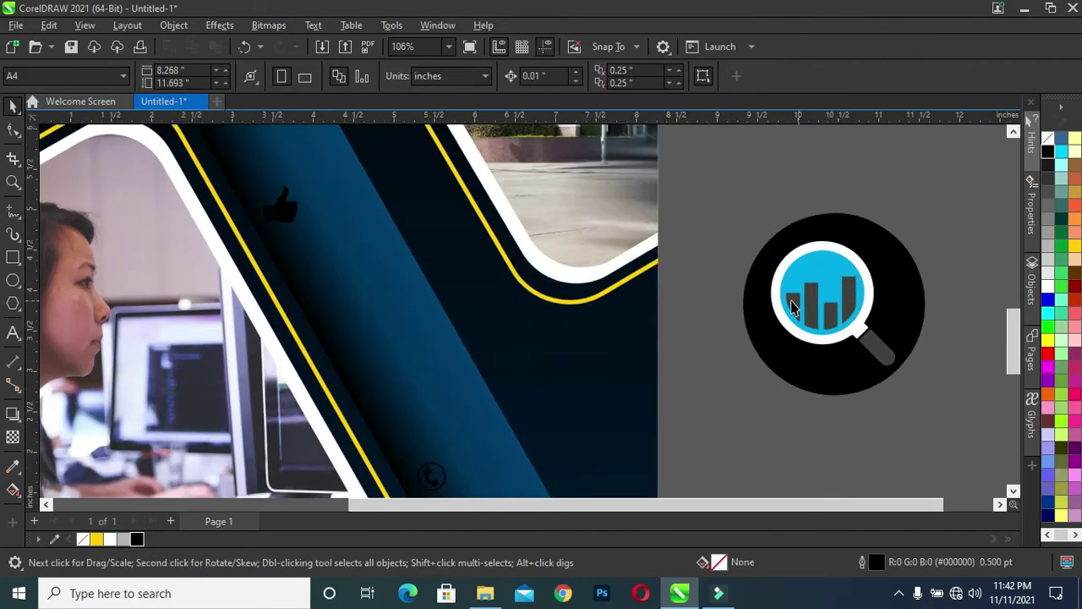
# Step: Turn all the chart bars inside the magnifier white
pyautogui.keyDown('ctrl'); pyautogui.click(792, 310); pyautogui.keyUp('ctrl')
pyautogui.keyDown('ctrl'); pyautogui.click(810, 306); pyautogui.keyUp('ctrl')
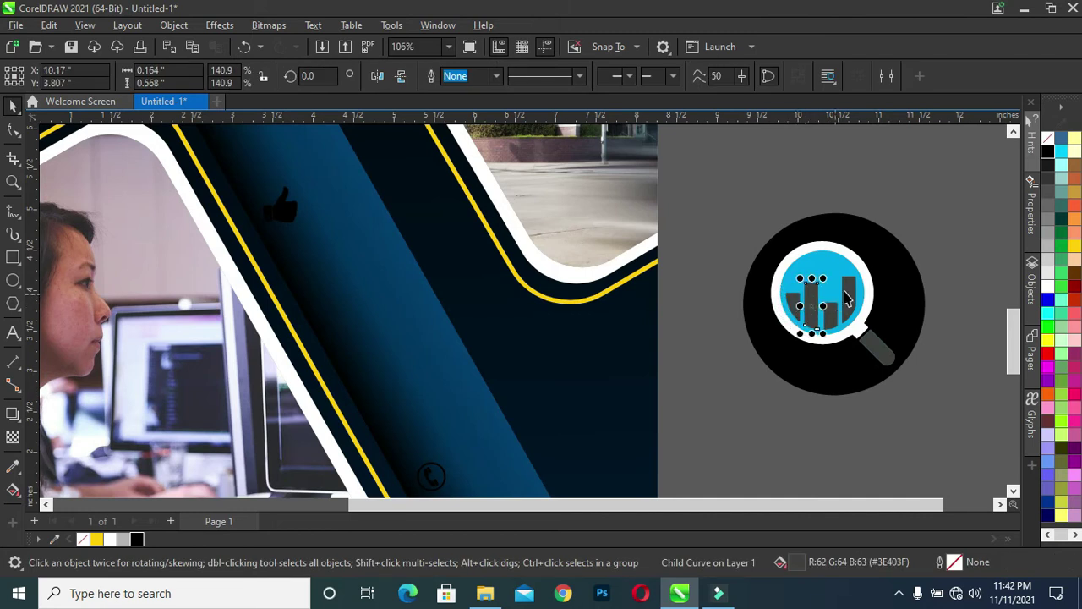
pyautogui.keyDown('ctrl'); pyautogui.keyDown('shift'); pyautogui.click(845, 300); pyautogui.keyUp('shift'); pyautogui.keyUp('ctrl')
pyautogui.keyDown('ctrl'); pyautogui.keyDown('shift'); pyautogui.click(795, 306); pyautogui.keyUp('shift'); pyautogui.keyUp('ctrl')
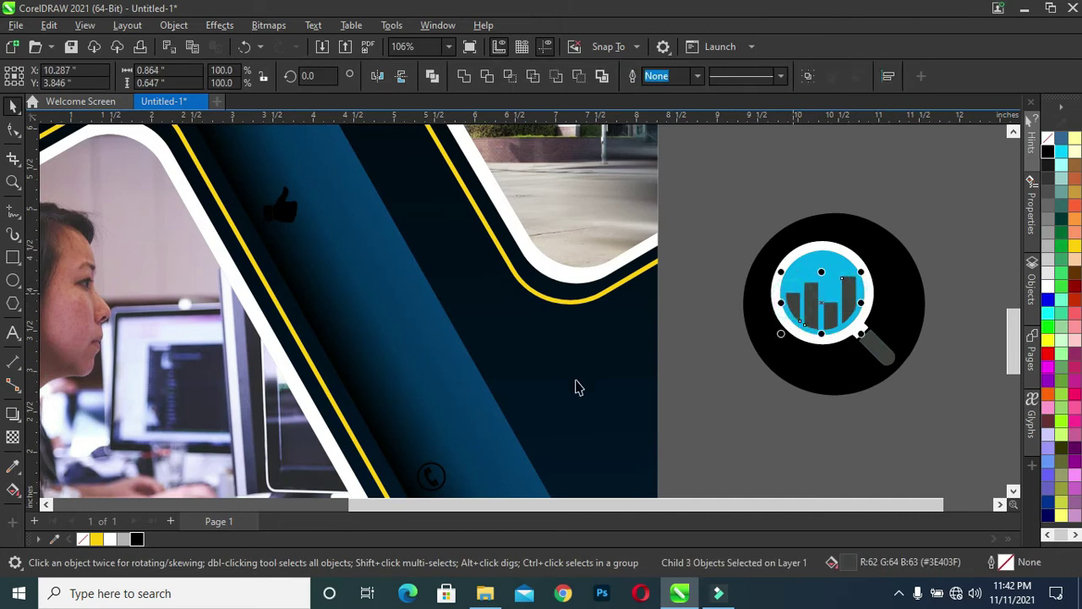
pyautogui.click(110, 539)
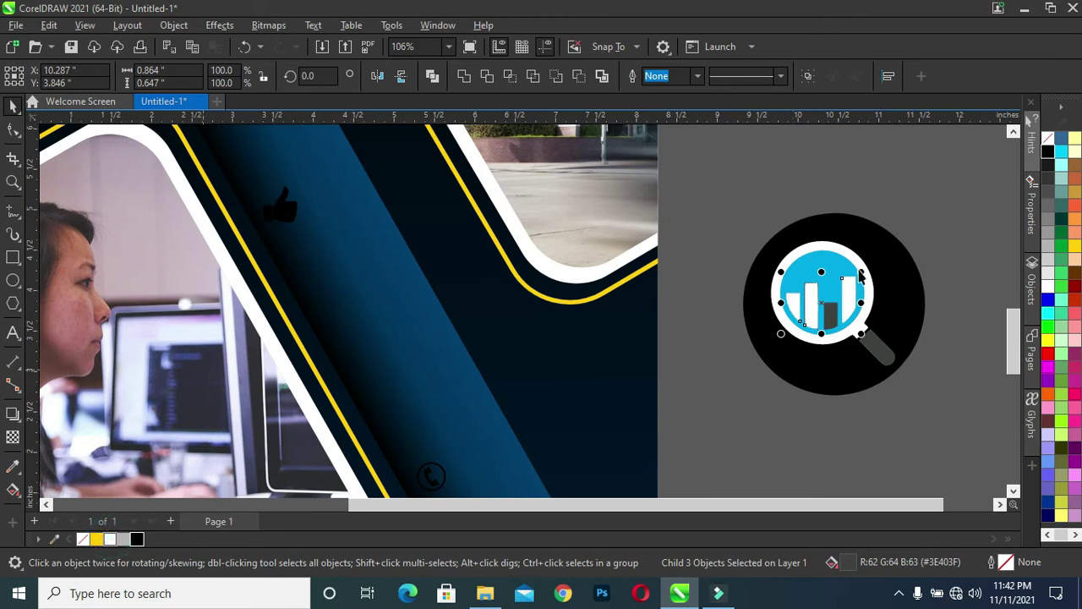
pyautogui.click(933, 202)
pyautogui.keyDown('ctrl'); pyautogui.click(828, 314); pyautogui.keyUp('ctrl')
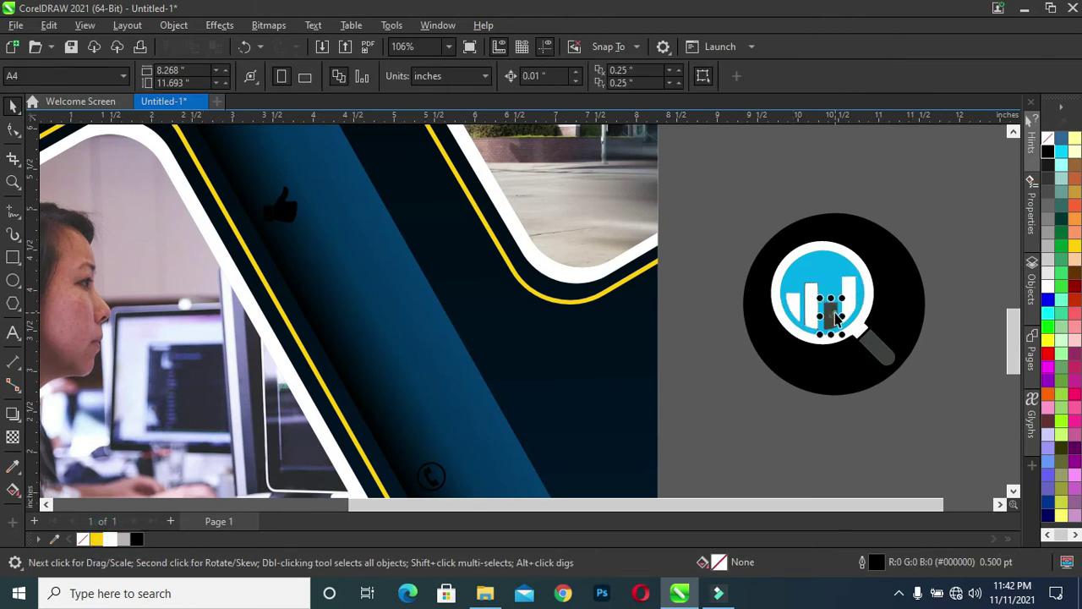
pyautogui.click(109, 539)
pyautogui.click(814, 411)
# Step: Recolour the magnifier handle, trying black and settling on white
pyautogui.click(851, 365)
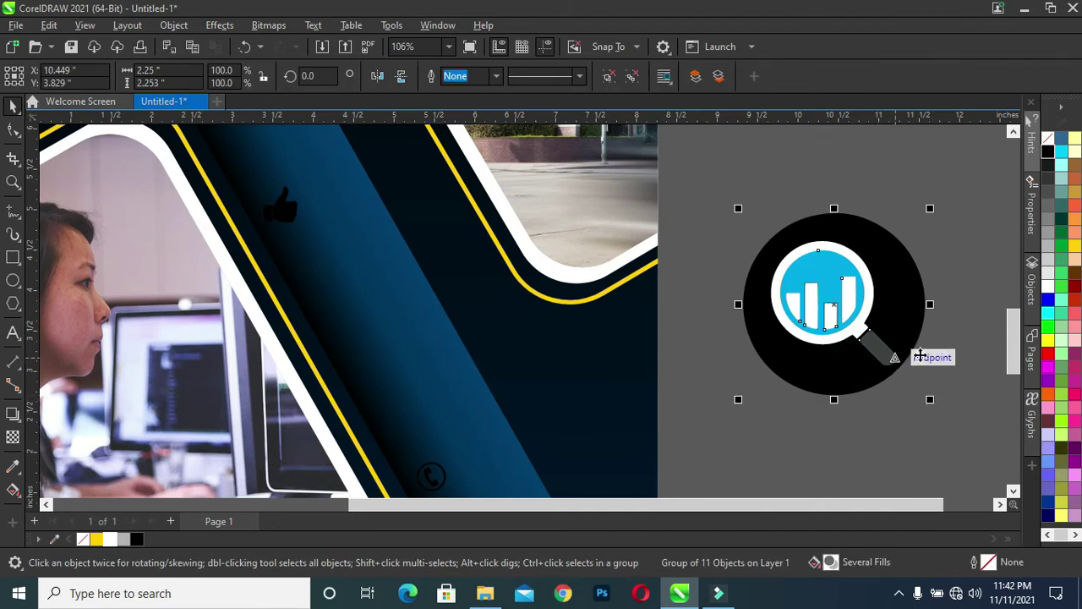
pyautogui.click(953, 352)
pyautogui.keyDown('ctrl'); pyautogui.click(884, 353); pyautogui.keyUp('ctrl')
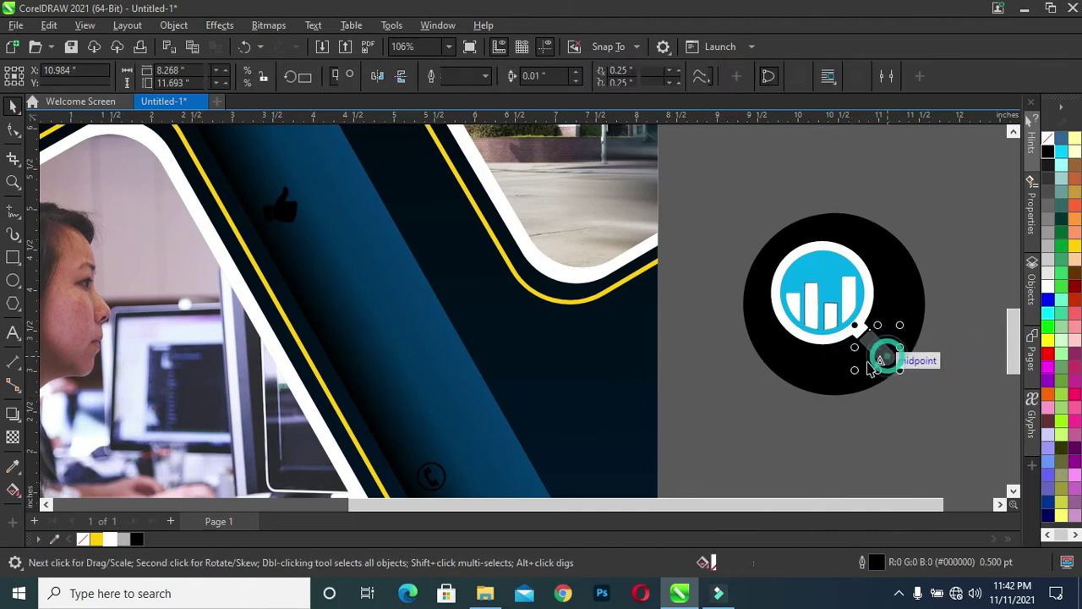
pyautogui.click(136, 540)
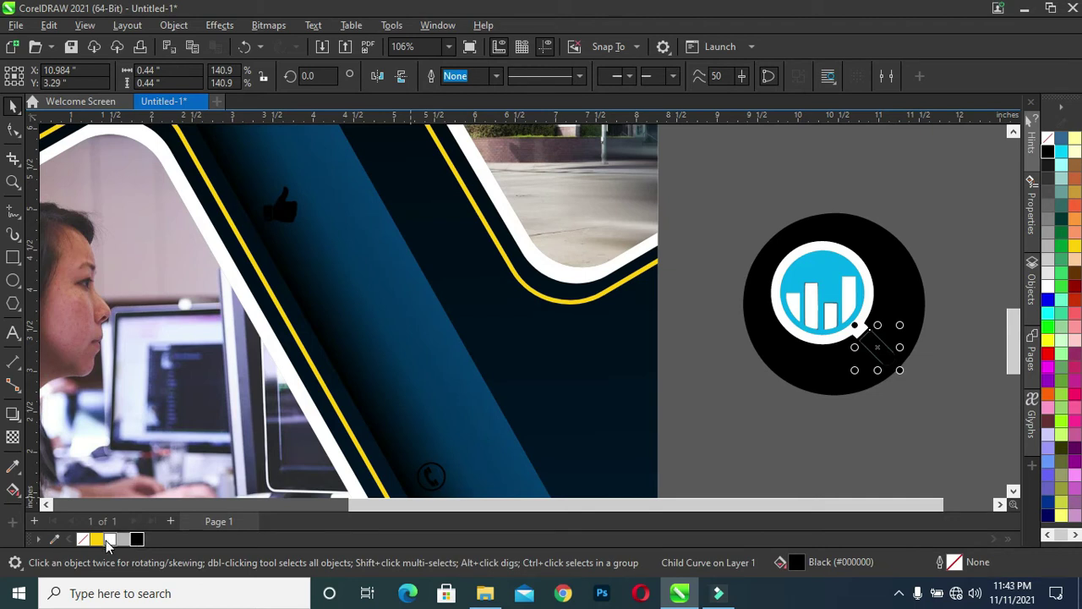
pyautogui.click(110, 539)
pyautogui.click(795, 369)
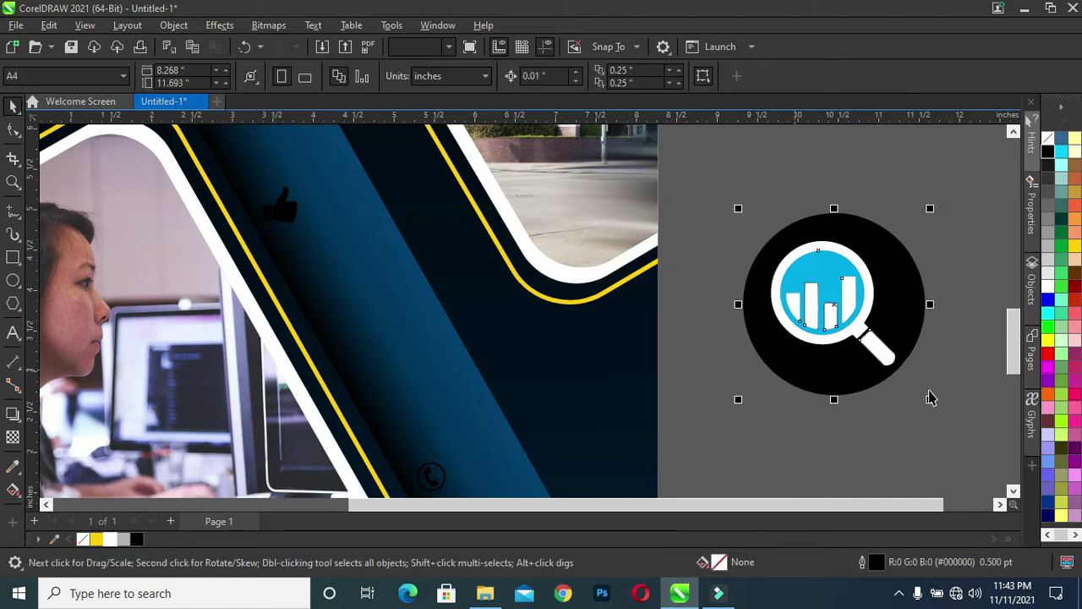
# Step: Scale the magnifier logo to 16.7% and place it on the stripe between thumbs-up and phone
pyautogui.moveTo(929, 398)
pyautogui.mouseDown()
pyautogui.moveTo(774, 266)
pyautogui.moveTo(761, 228)
pyautogui.moveTo(359, 345)
pyautogui.mouseUp()
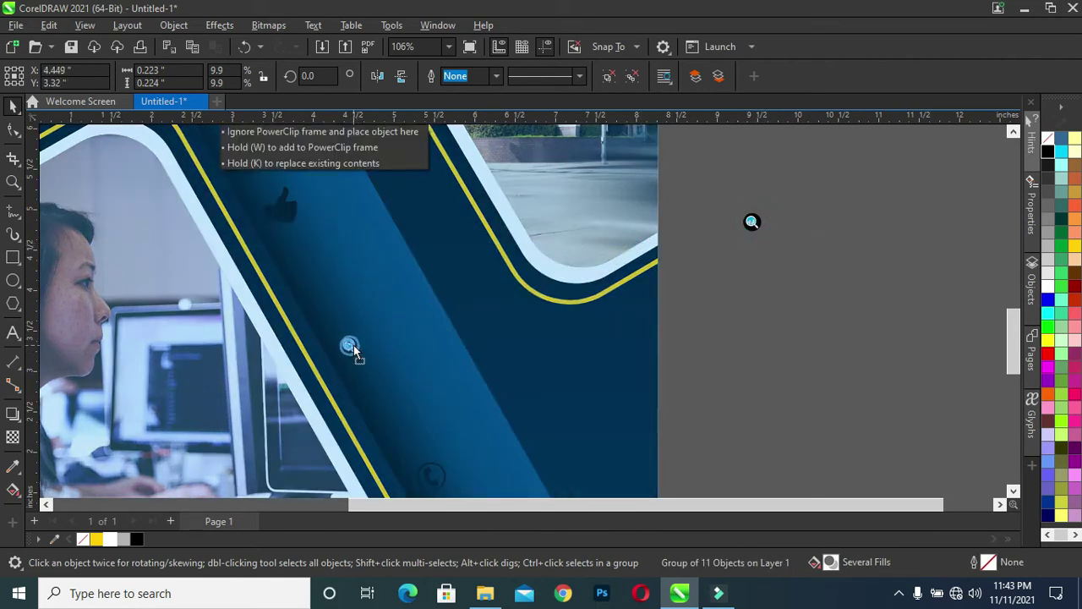
pyautogui.moveTo(354, 345); pyautogui.dragTo(350, 344)
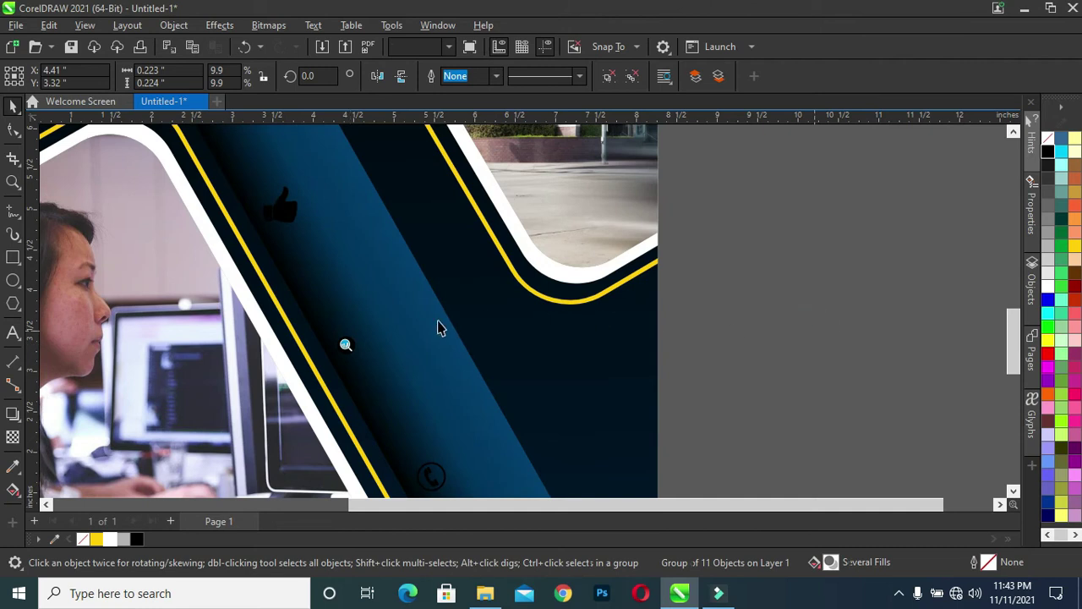
pyautogui.scroll(-2, 439, 327)
pyautogui.scroll(1, 400, 339)
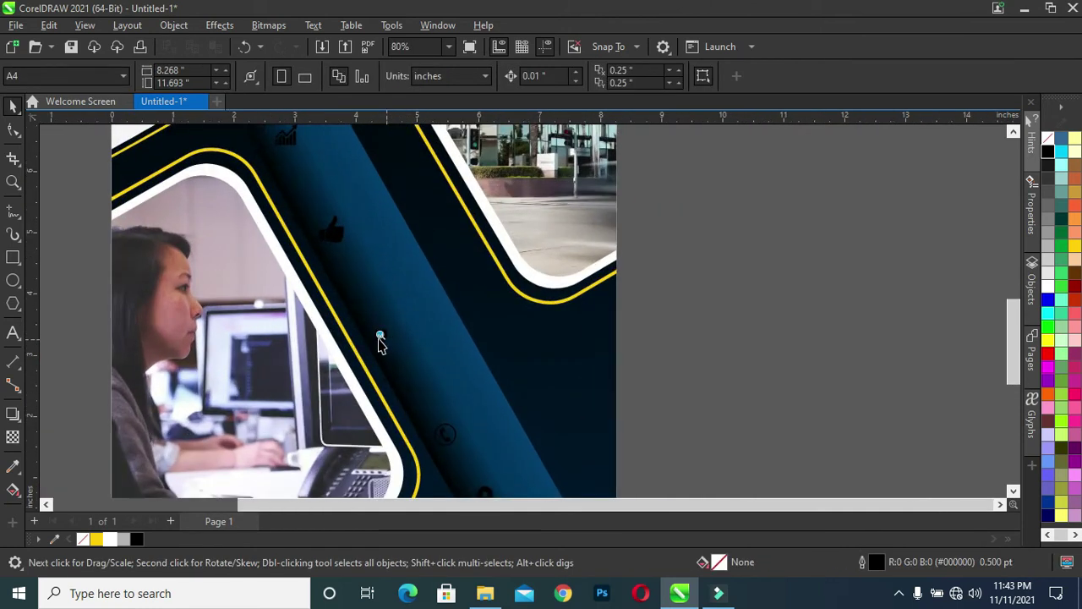
pyautogui.scroll(1, 377, 338)
pyautogui.click(392, 338)
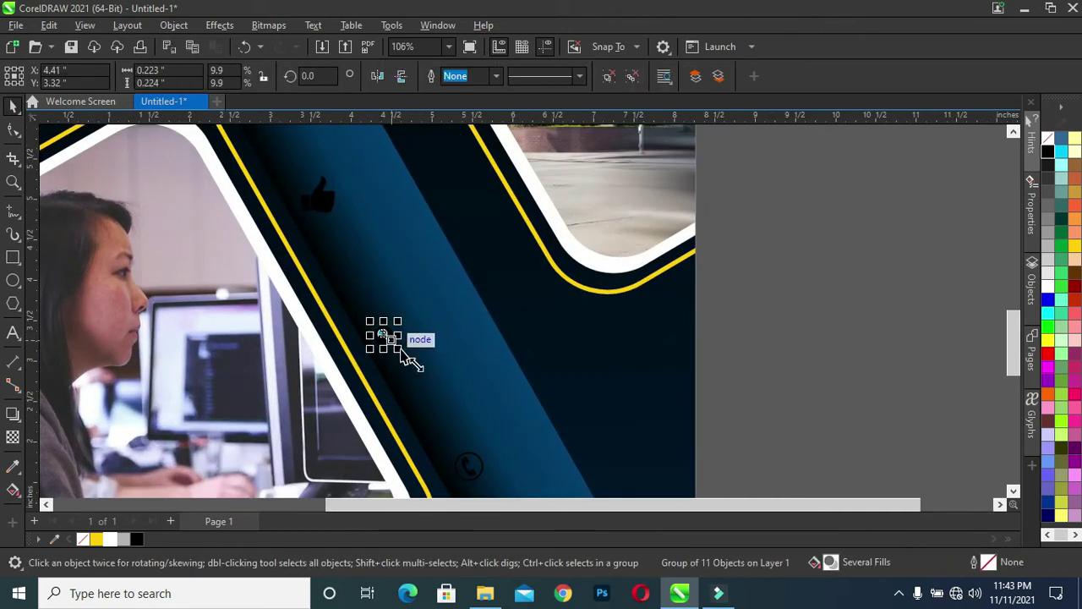
pyautogui.moveTo(401, 348)
pyautogui.mouseDown()
pyautogui.moveTo(418, 368)
pyautogui.moveTo(389, 338)
pyautogui.mouseUp()
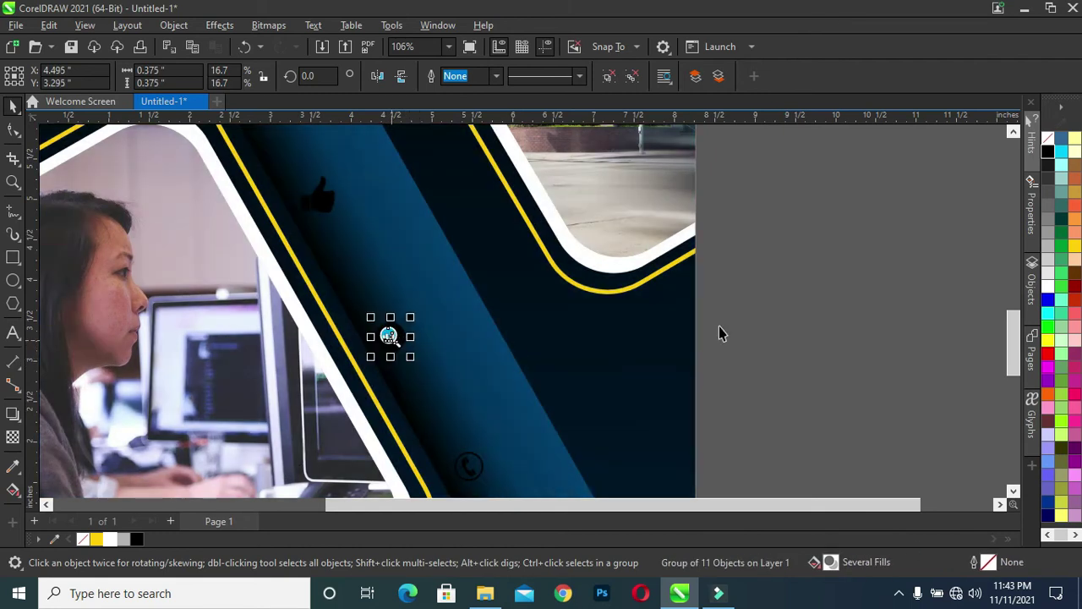
pyautogui.scroll(-3, 1011, 346)
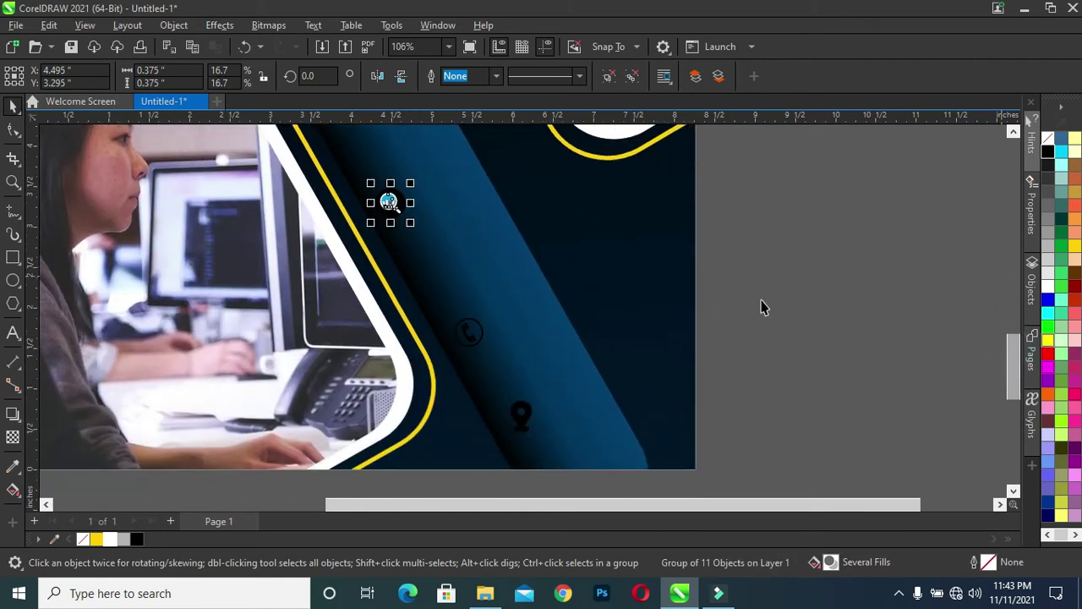
pyautogui.scroll(-1, 589, 322)
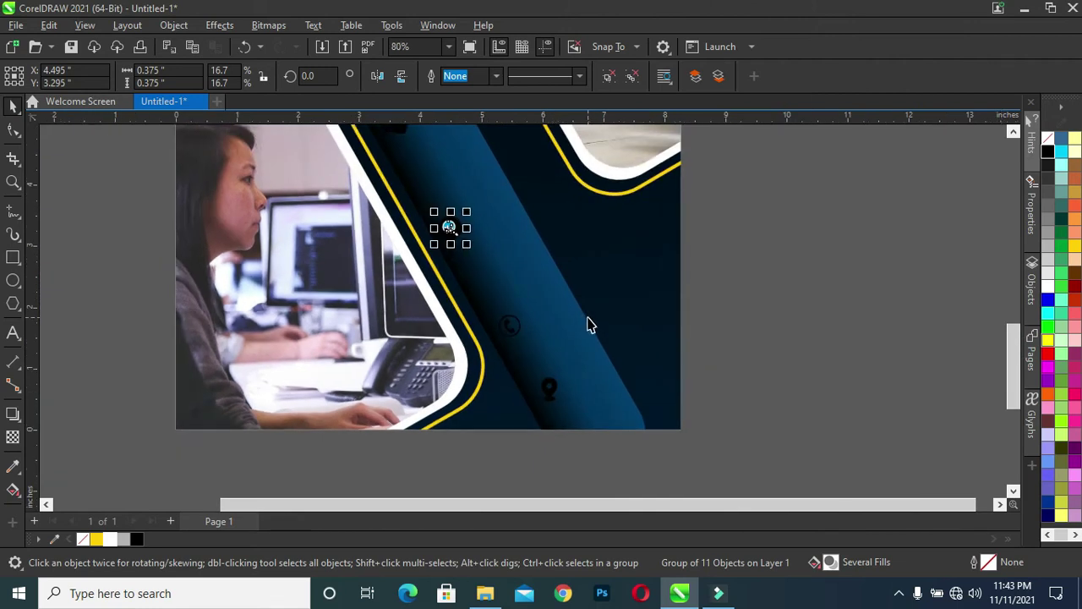
pyautogui.scroll(-2, 589, 325)
# Step: Add an Arial 24 pt text label reading 'Strategy' on the pasteboard beside the page
pyautogui.click(787, 338)
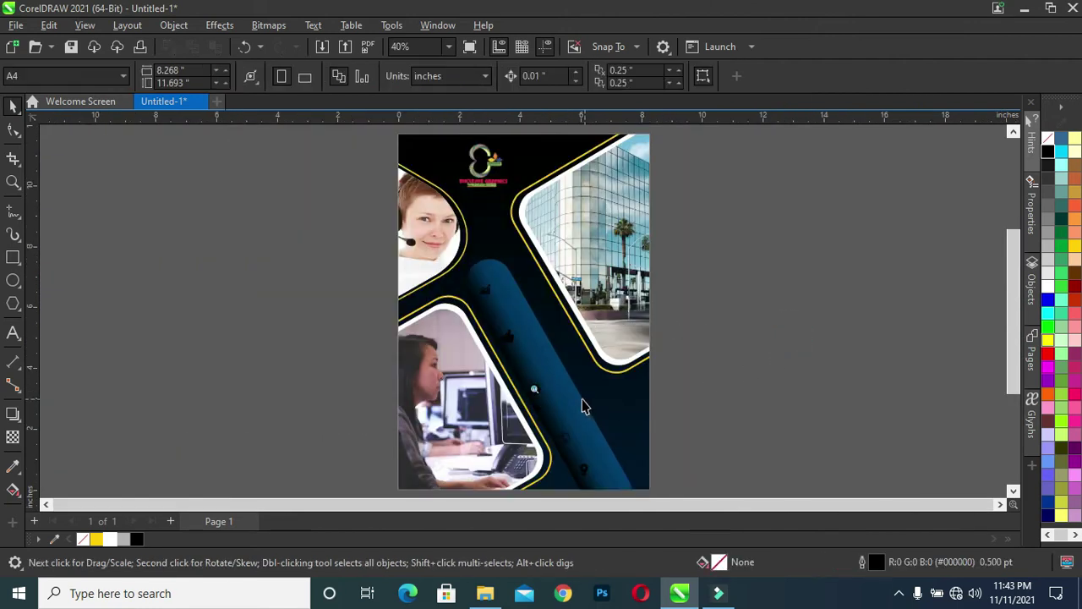
pyautogui.scroll(1, 582, 405)
pyautogui.scroll(1, 553, 402)
pyautogui.scroll(1, 548, 381)
pyautogui.scroll(-1, 583, 363)
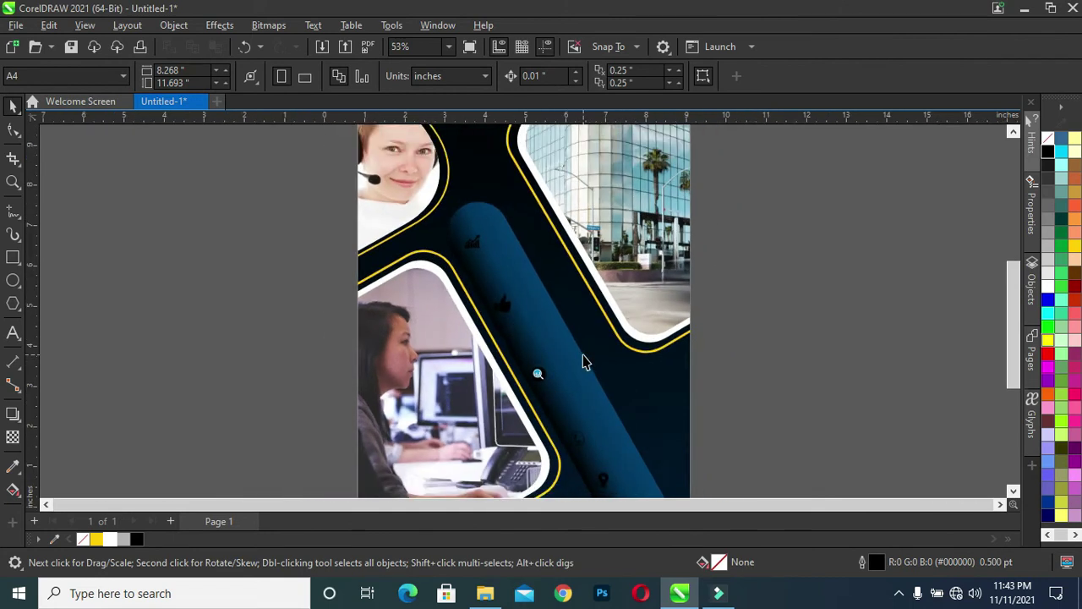
pyautogui.scroll(-1, 566, 397)
pyautogui.scroll(1, 553, 406)
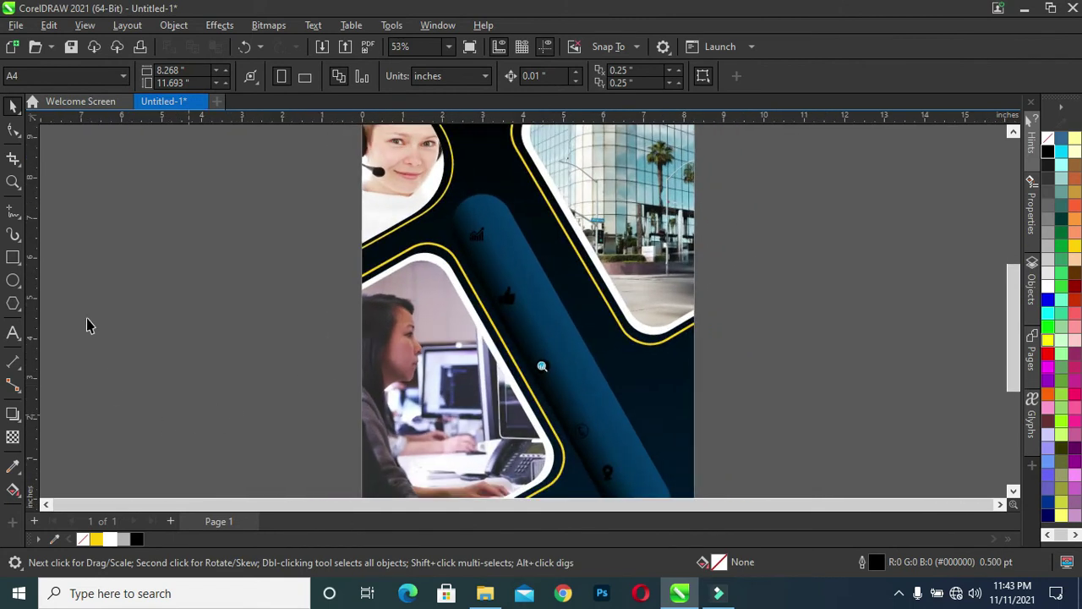
pyautogui.click(13, 333)
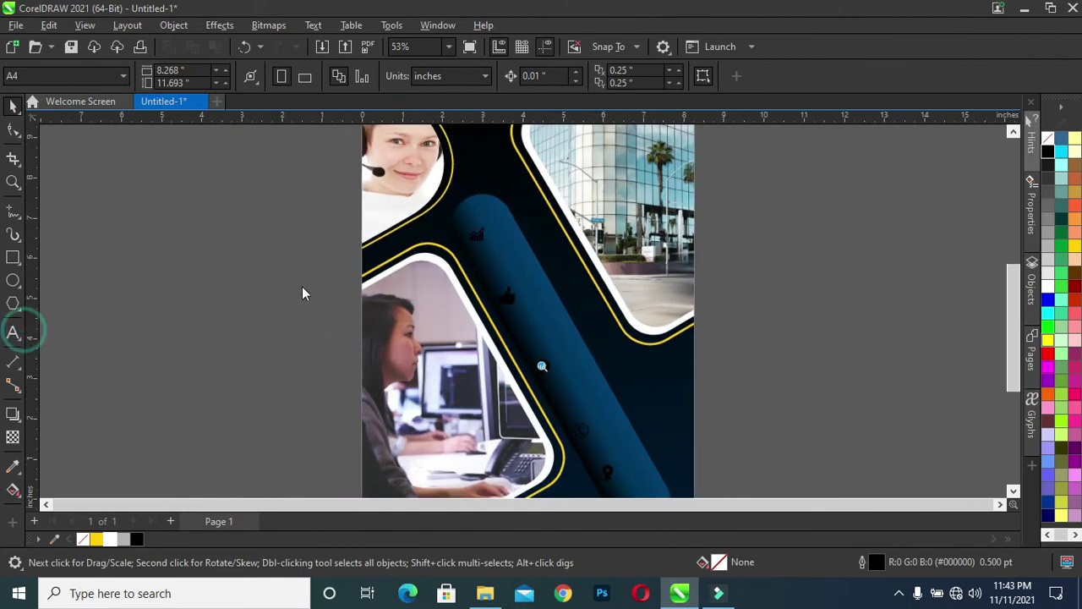
pyautogui.click(191, 254)
pyautogui.click(364, 274)
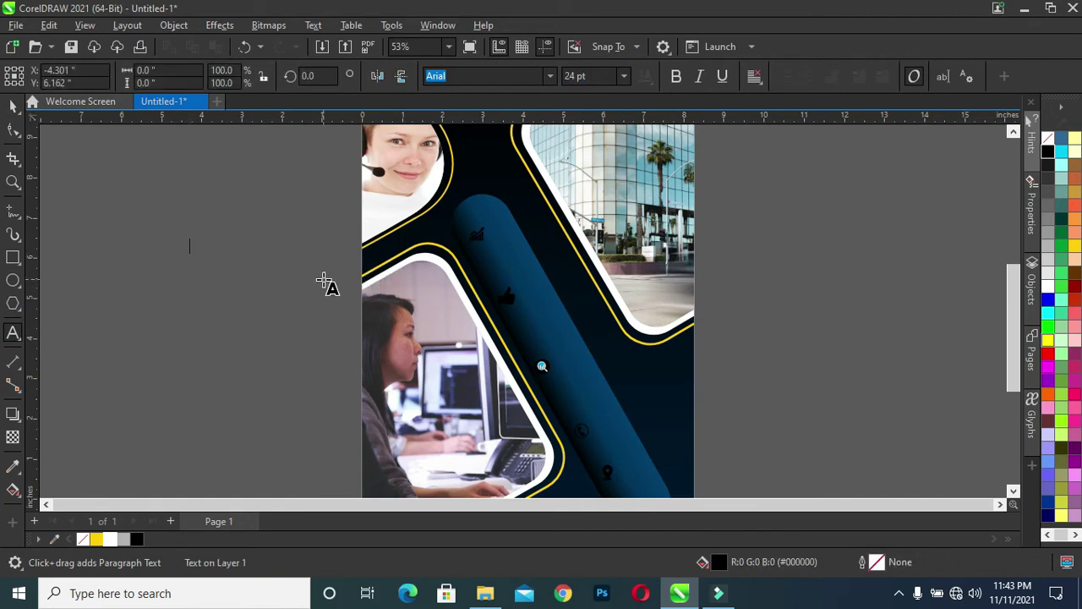
pyautogui.write('S')
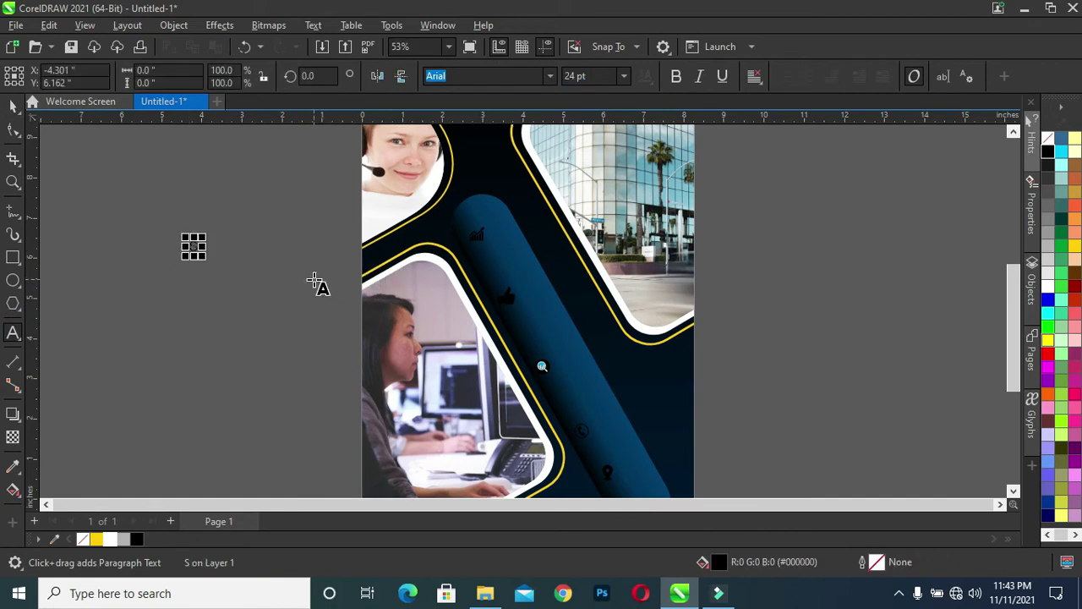
pyautogui.write('trategy')
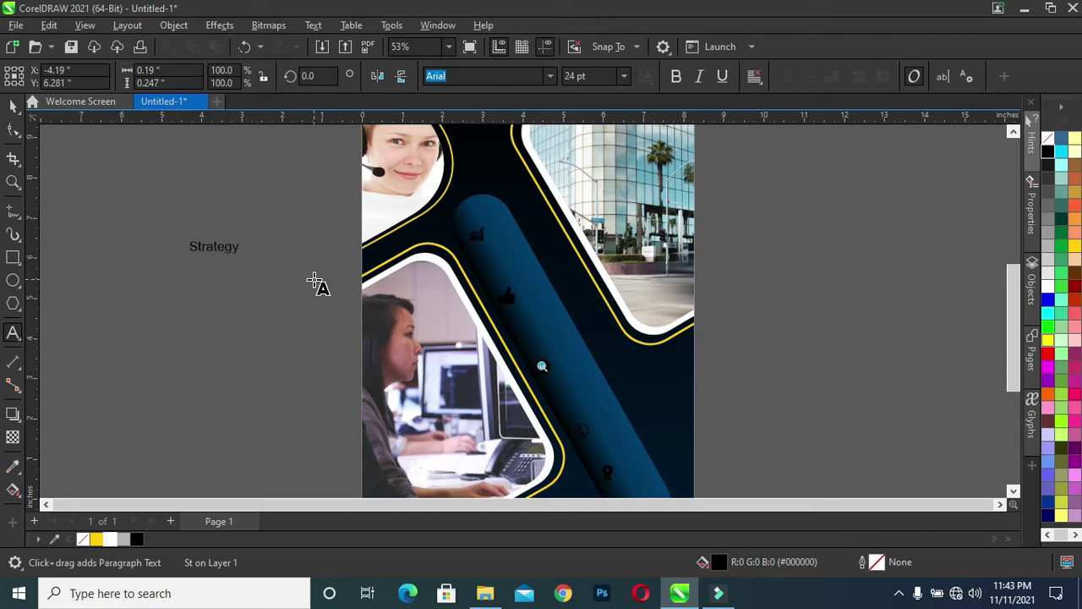
pyautogui.hotkey('ctrl', 'space')
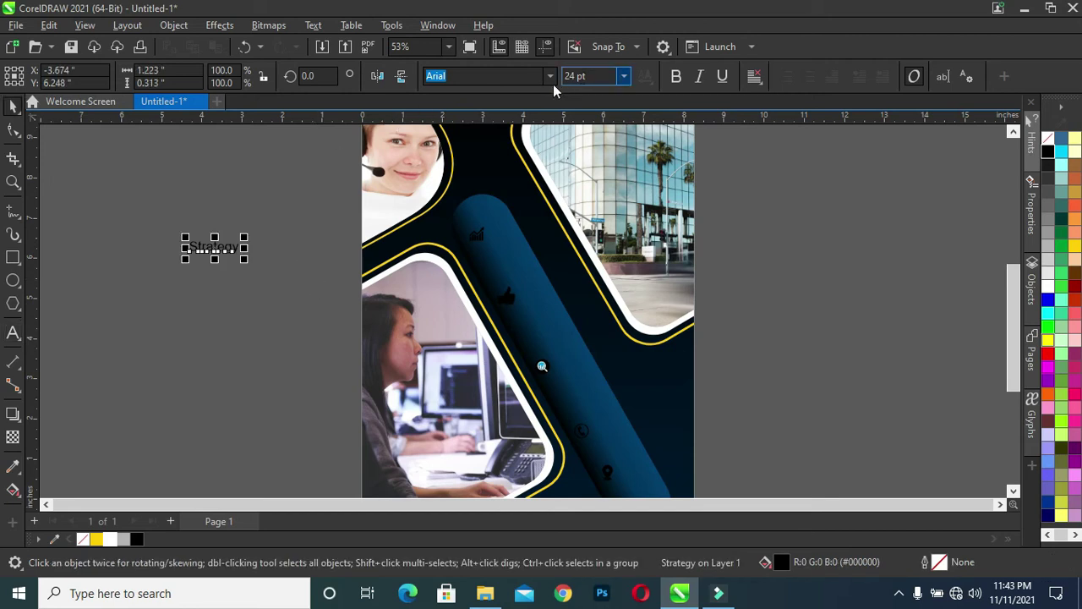
# Step: Make the Strategy label bold and white
pyautogui.click(675, 76)
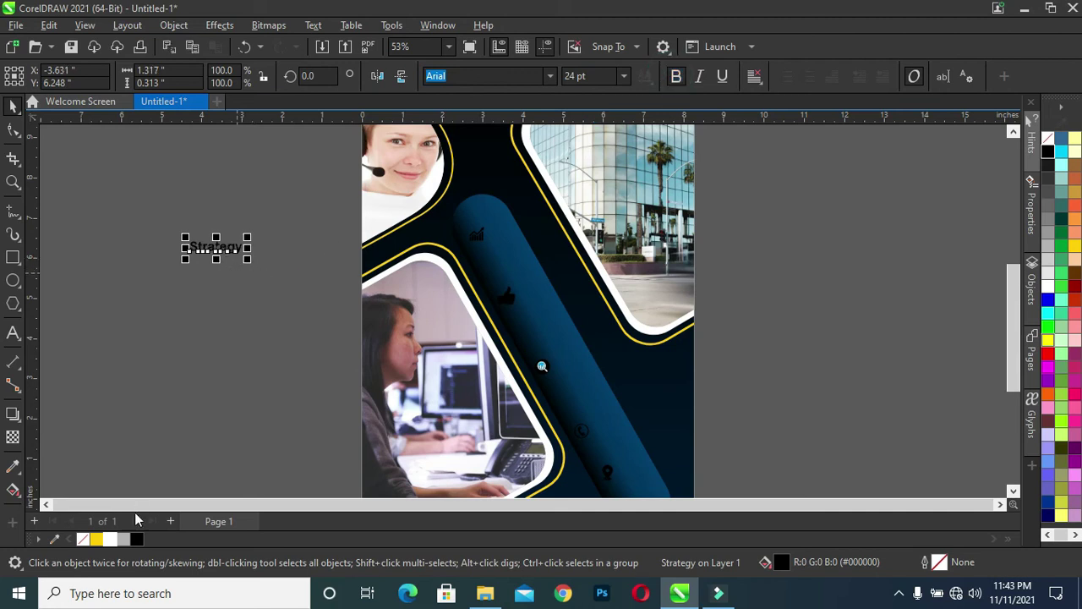
pyautogui.click(109, 539)
pyautogui.click(145, 381)
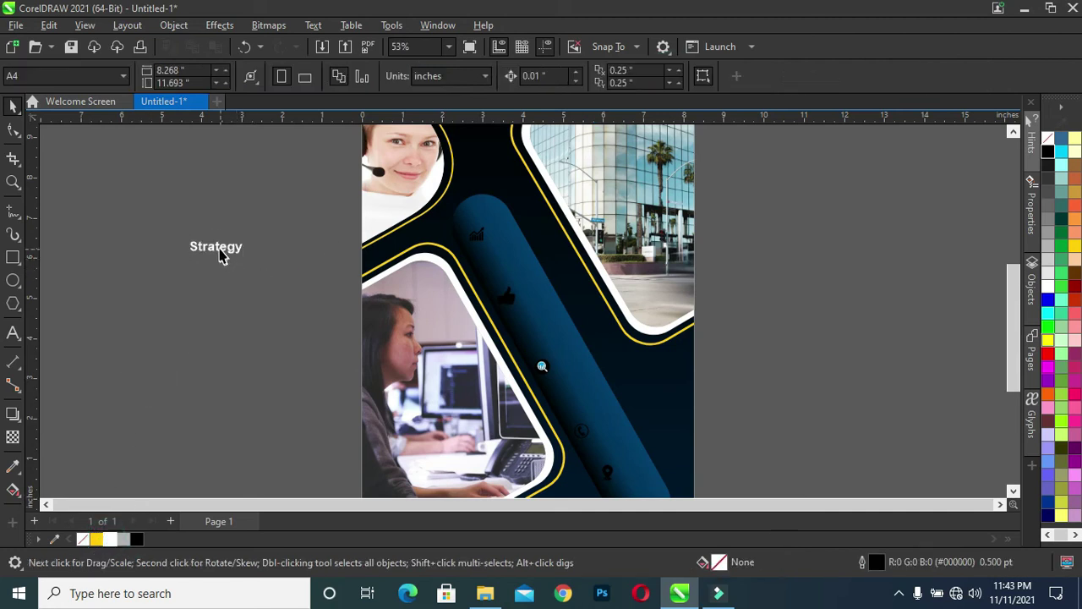
pyautogui.click(216, 247)
# Step: Move the Strategy label beside the chart icon and shrink it to fit the stripe
pyautogui.moveTo(427, 249); pyautogui.dragTo(503, 254)
pyautogui.scroll(1, 502, 254)
pyautogui.scroll(1, 507, 246)
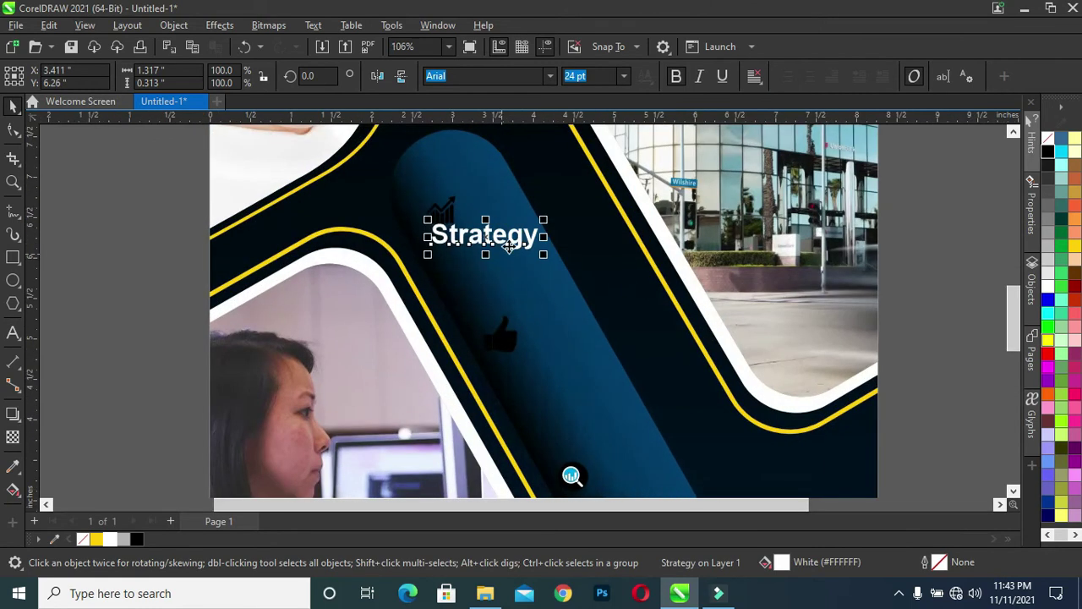
pyautogui.scroll(1, 509, 246)
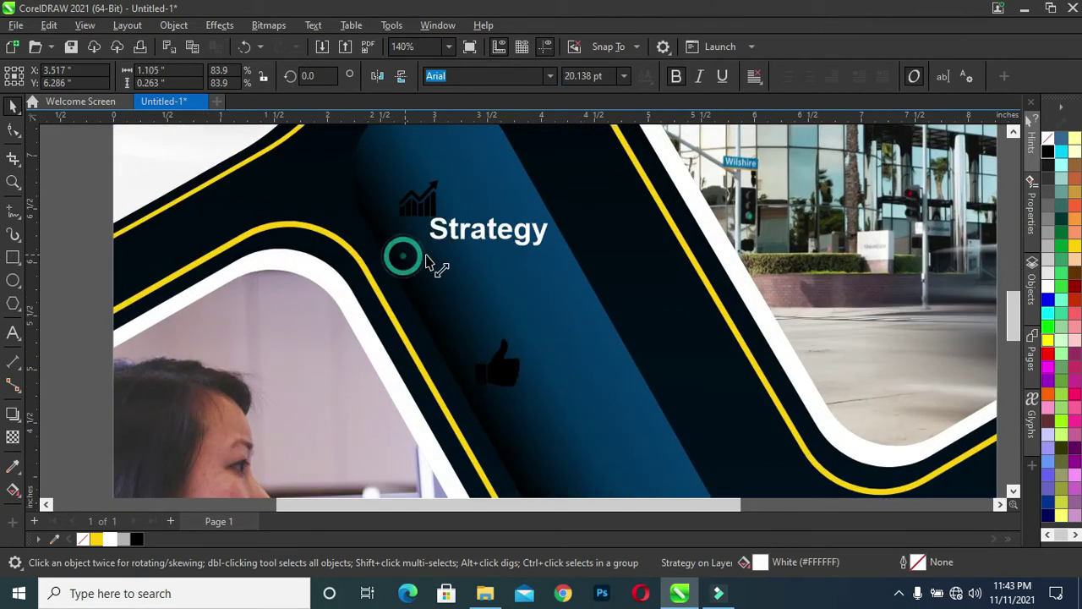
pyautogui.moveTo(403, 258); pyautogui.dragTo(496, 214)
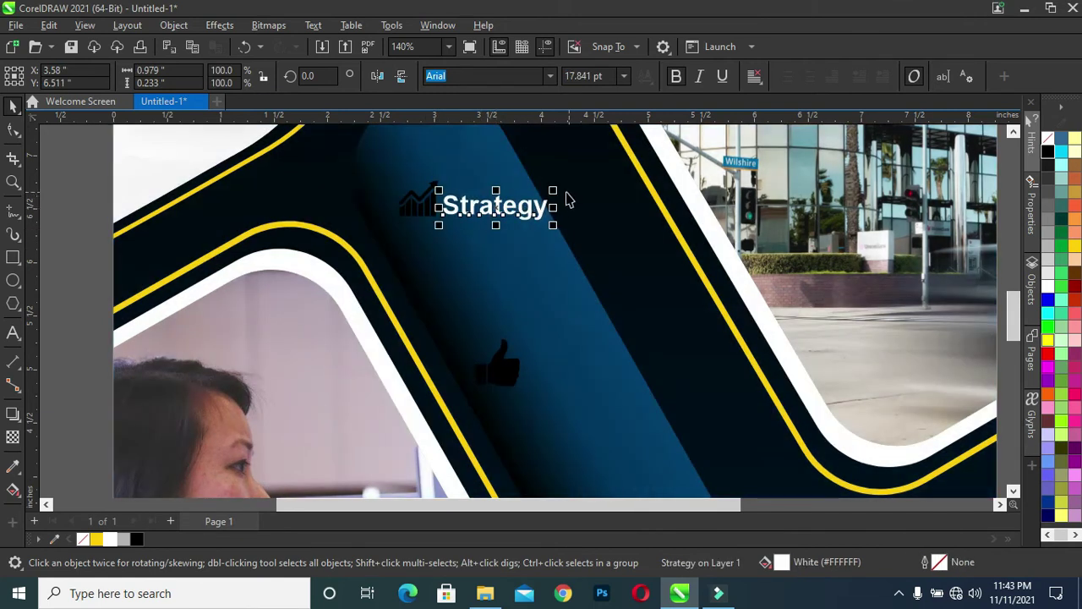
pyautogui.moveTo(553, 191); pyautogui.dragTo(544, 207)
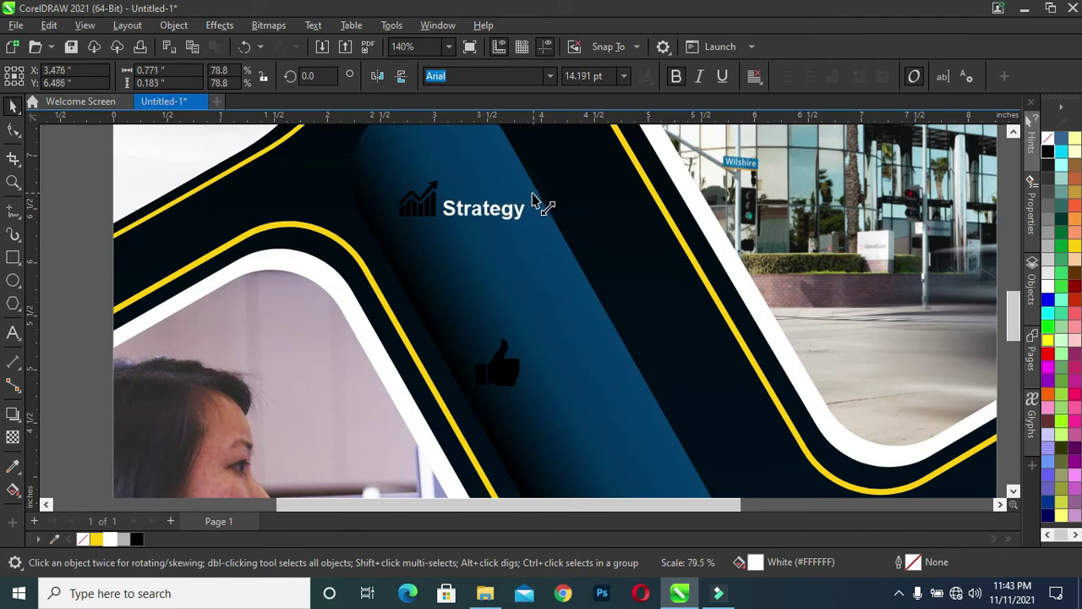
pyautogui.scroll(-1, 556, 205)
pyautogui.scroll(-1, 591, 212)
pyautogui.scroll(1, 572, 234)
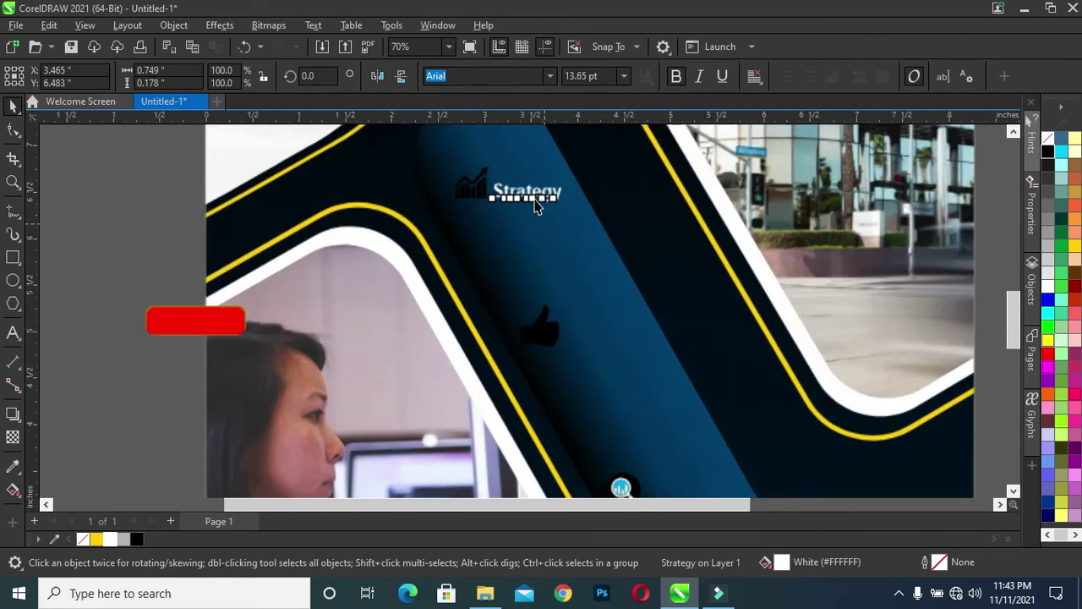
pyautogui.scroll(1, 543, 194)
# Step: Copy the label beside the thumbs-up icon and retype the copy as 'Rating'
pyautogui.moveTo(525, 188); pyautogui.dragTo(613, 353)
pyautogui.press('F8')
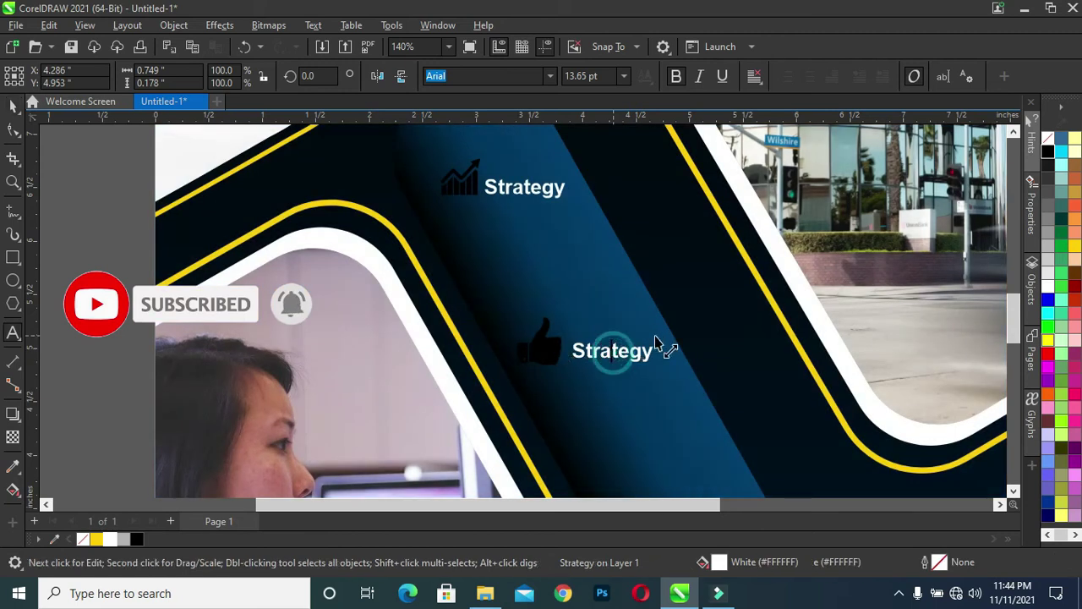
pyautogui.click(661, 332)
pyautogui.hotkey('ctrl', 'a')
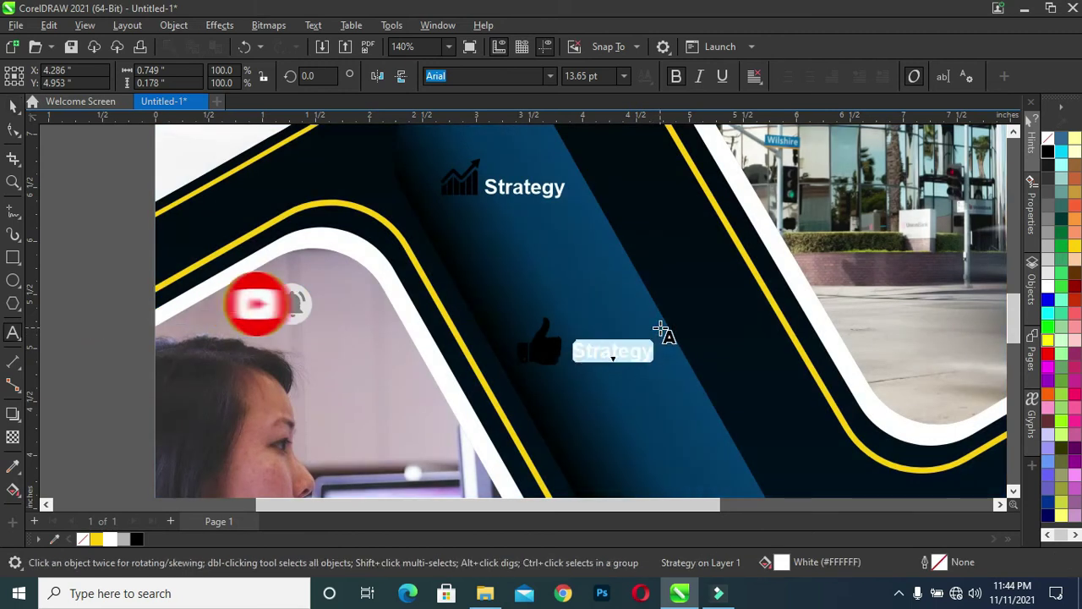
pyautogui.write('Rating')
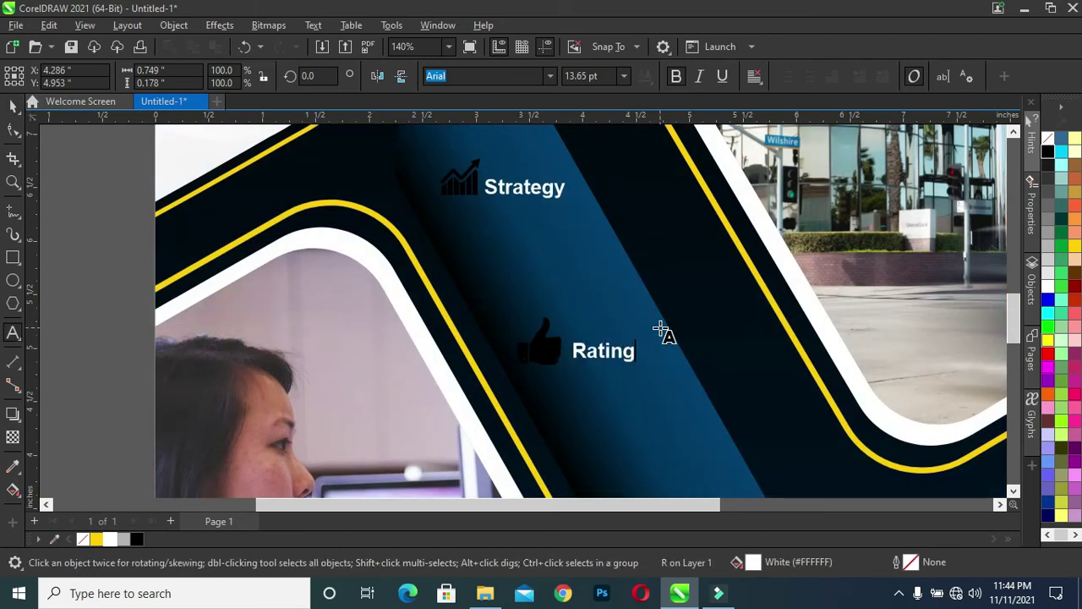
pyautogui.hotkey('ctrl', 'space')
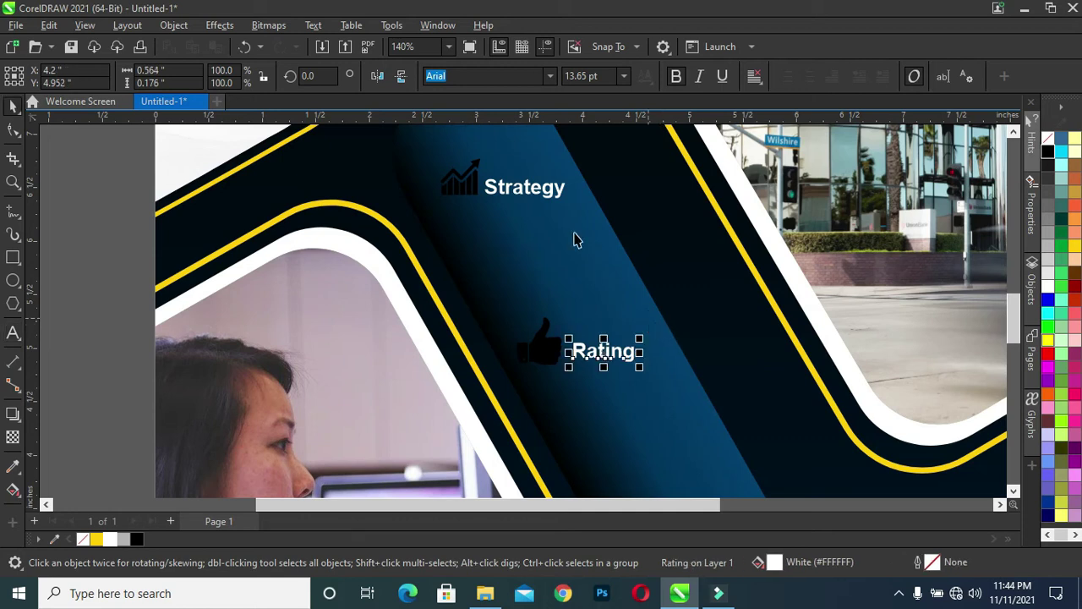
pyautogui.scroll(-5, 624, 221)
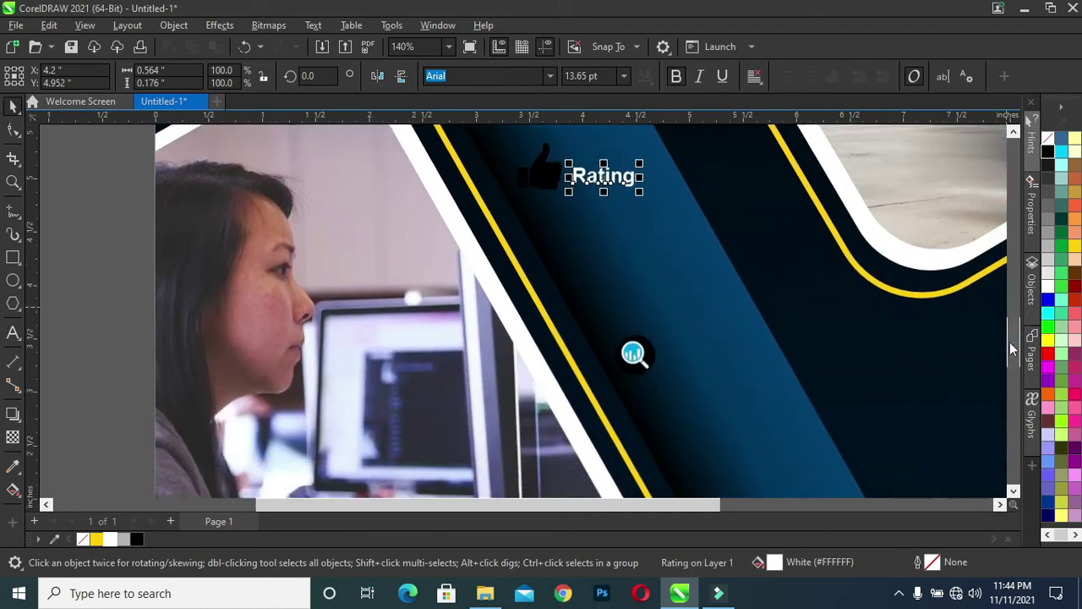
pyautogui.scroll(-1, 624, 221)
# Step: Copy the Rating label beside the magnifier icon and retype it as two-line 'Monitoring Evaluation'
pyautogui.moveTo(606, 145)
pyautogui.mouseDown()
pyautogui.moveTo(705, 309)
pyautogui.moveTo(681, 319)
pyautogui.mouseUp()
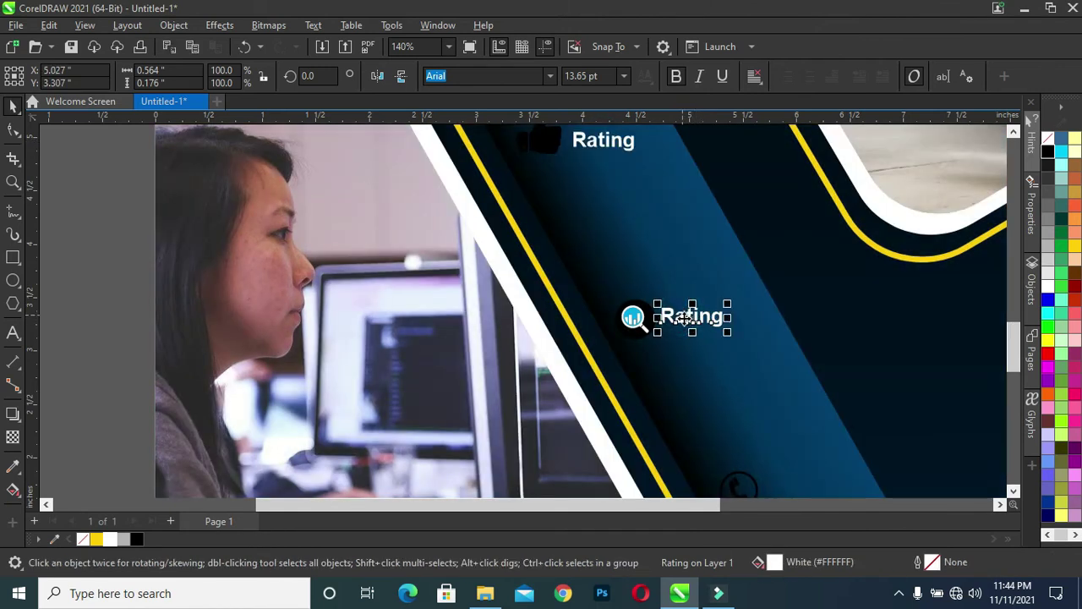
pyautogui.doubleClick(683, 316)
pyautogui.moveTo(661, 317); pyautogui.dragTo(725, 317)
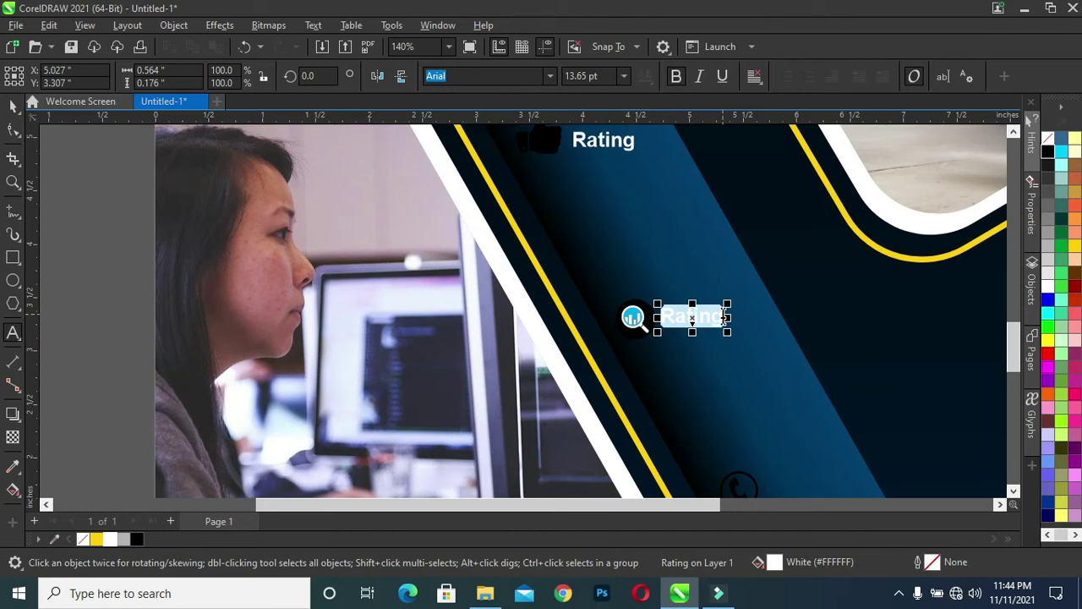
pyautogui.write('f')
pyautogui.press('BackSpace')
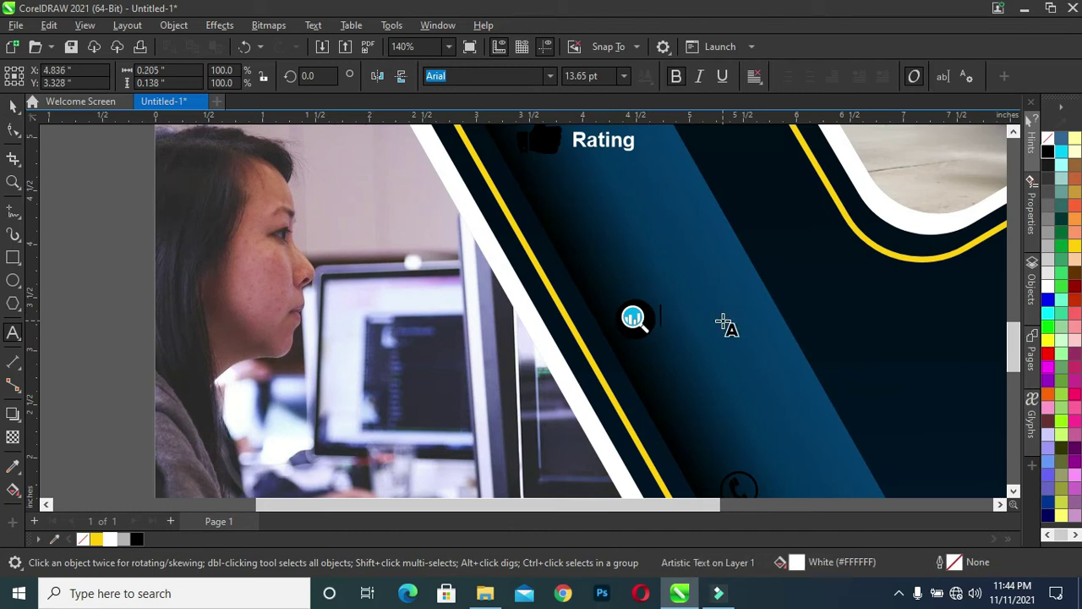
pyautogui.write('Mor')
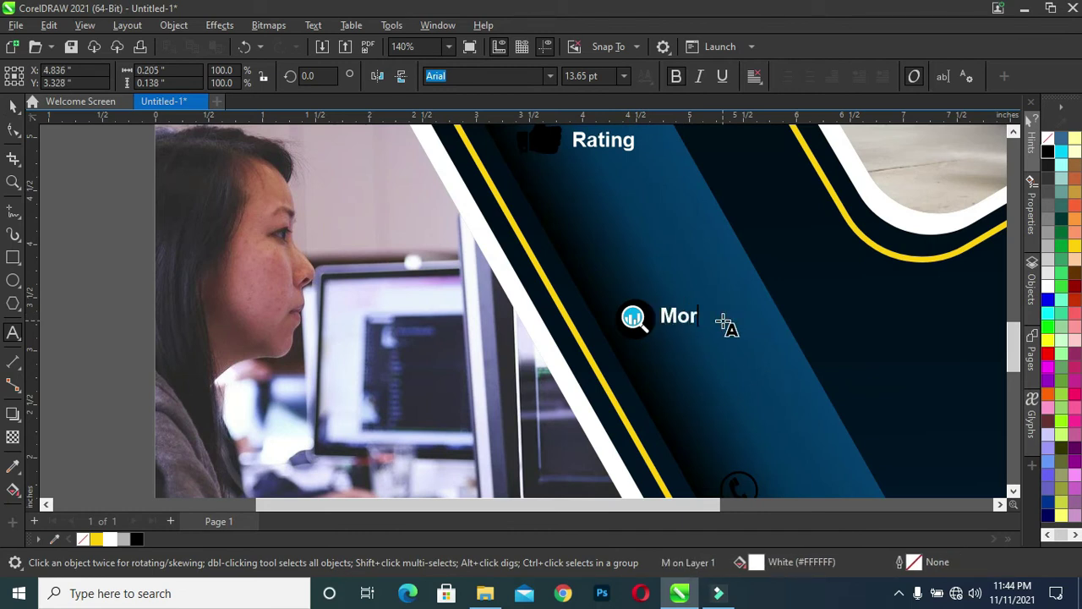
pyautogui.press('BackSpace')
pyautogui.press('BackSpace')
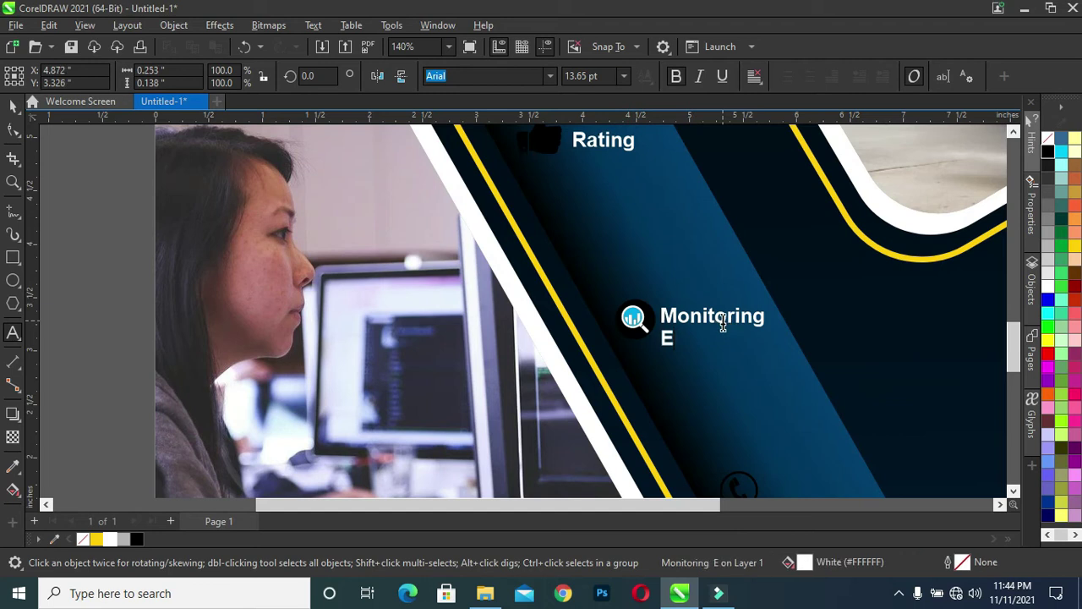
pyautogui.write('valuating')
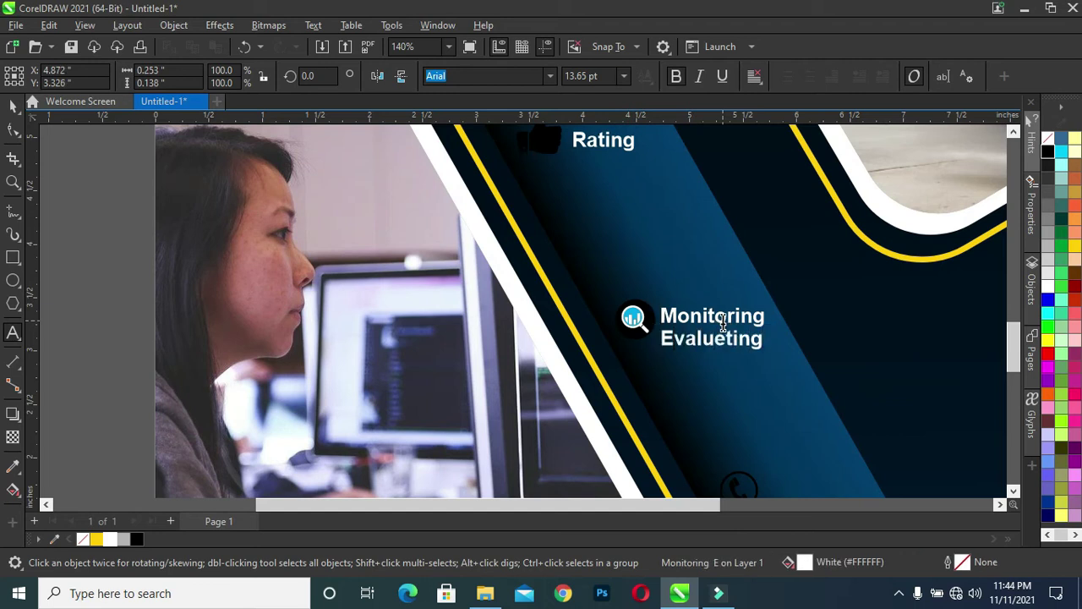
pyautogui.hotkey('ctrl', 'space')
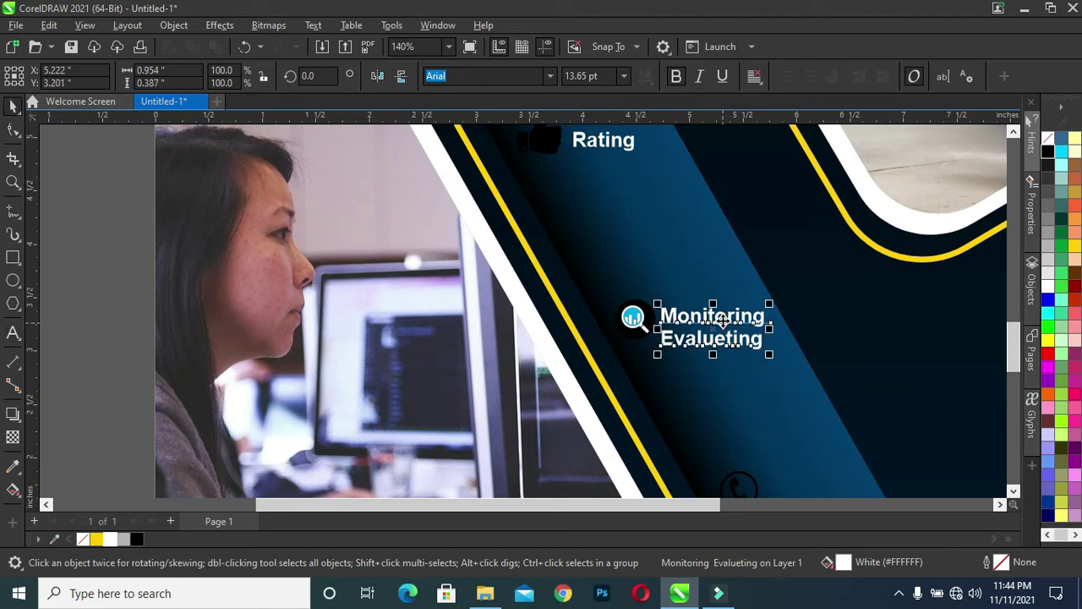
# Step: Correct the misspelled ending so the second line reads 'Evaluation'
pyautogui.doubleClick(725, 338)
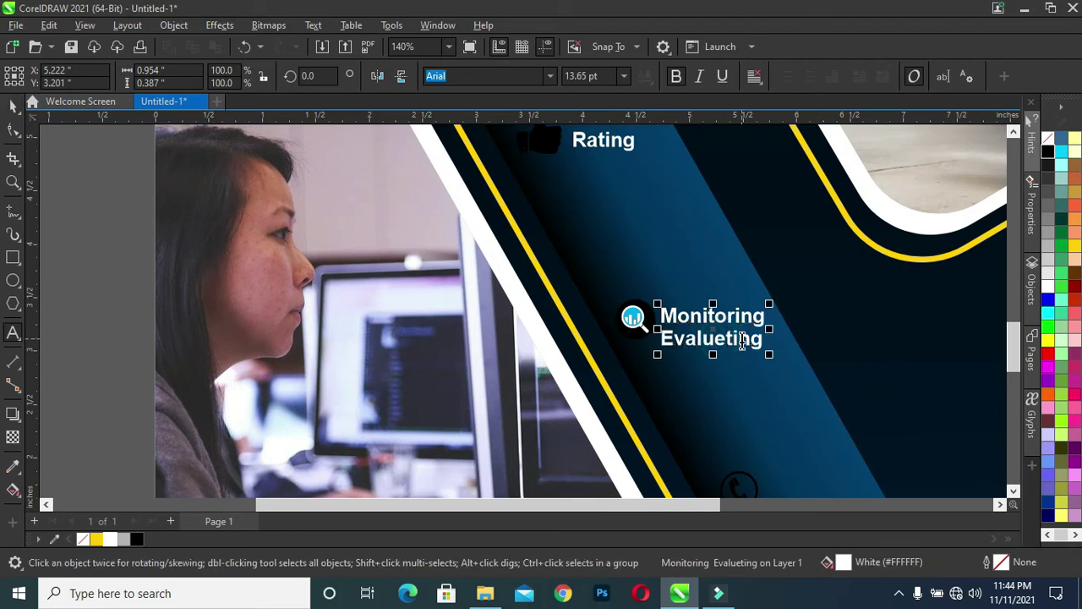
pyautogui.press('BackSpace')
pyautogui.write('a')
pyautogui.press('Escape')
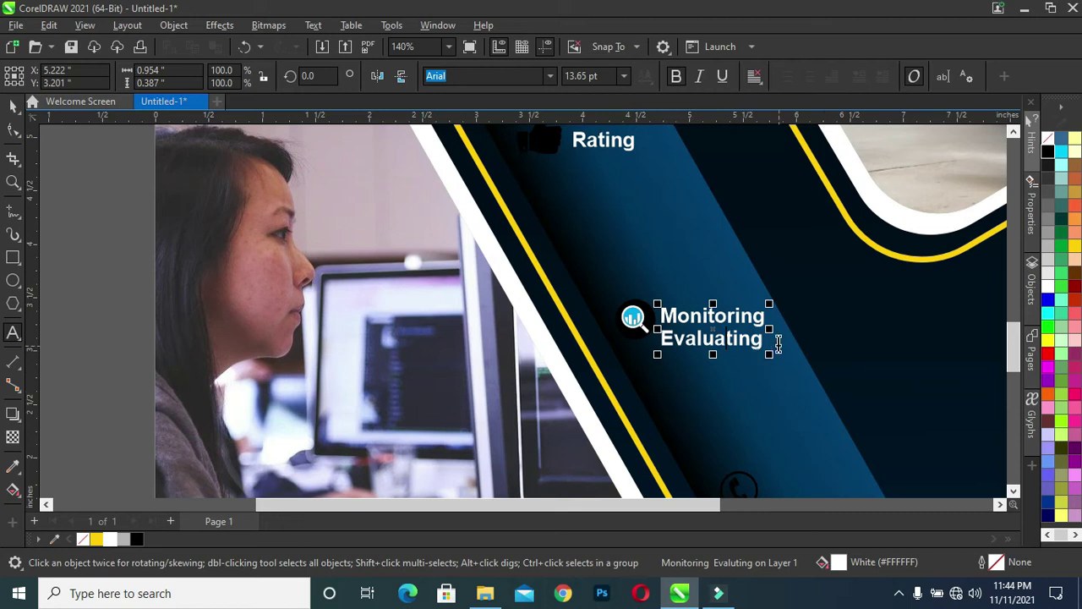
pyautogui.moveTo(735, 338); pyautogui.dragTo(772, 338)
pyautogui.press('BackSpace')
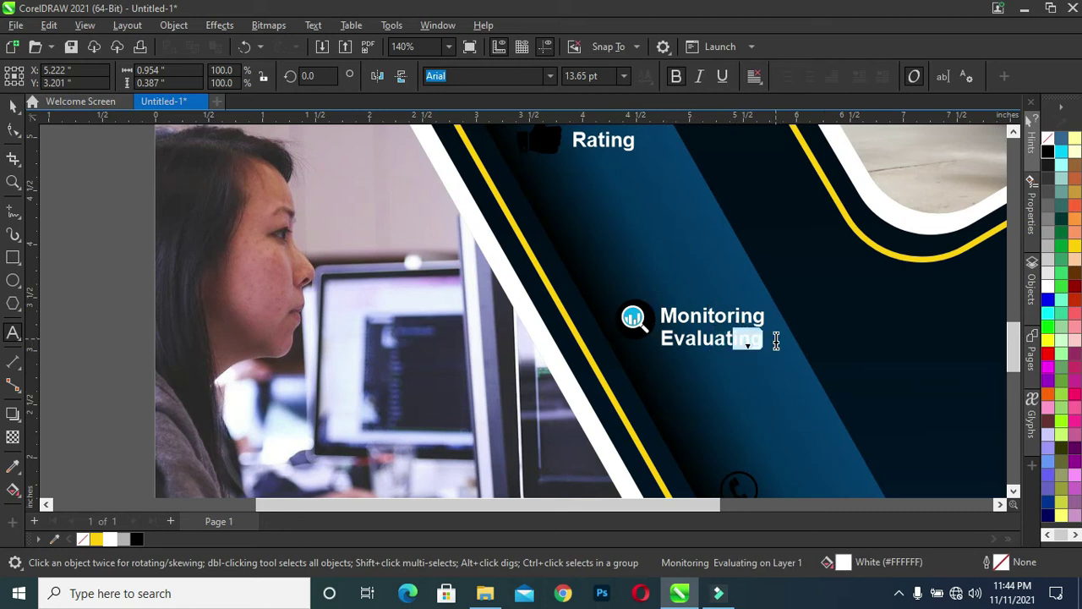
pyautogui.write('o')
pyautogui.press('Escape')
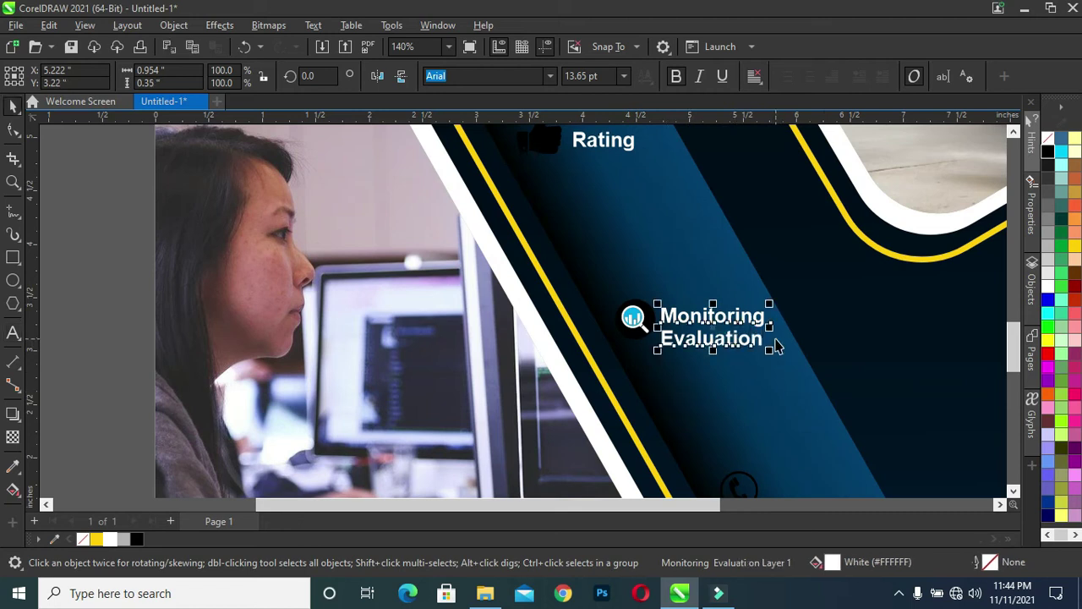
pyautogui.click(12, 132)
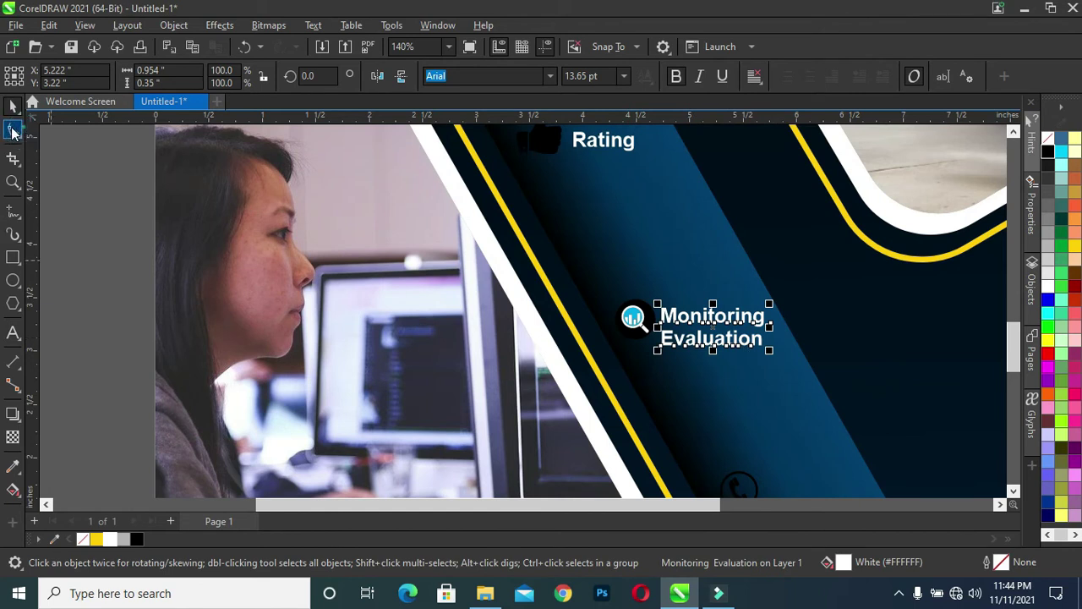
# Step: Tighten the label's line spacing, pulling Evaluation up closer to Monitoring
pyautogui.moveTo(656, 346); pyautogui.dragTo(657, 342)
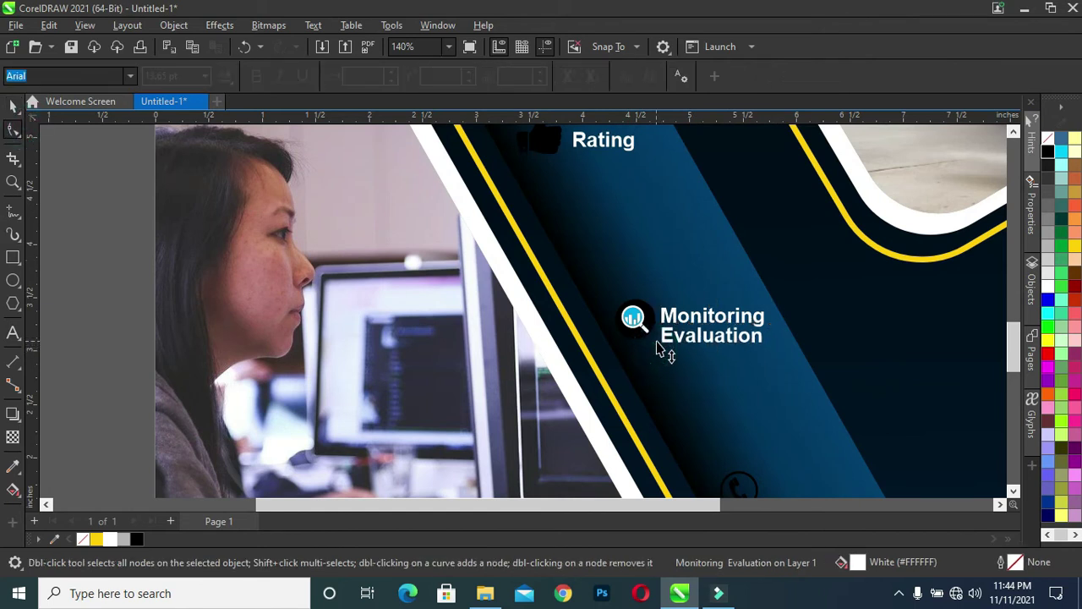
pyautogui.click(13, 106)
pyautogui.moveTo(1014, 340); pyautogui.dragTo(1014, 358)
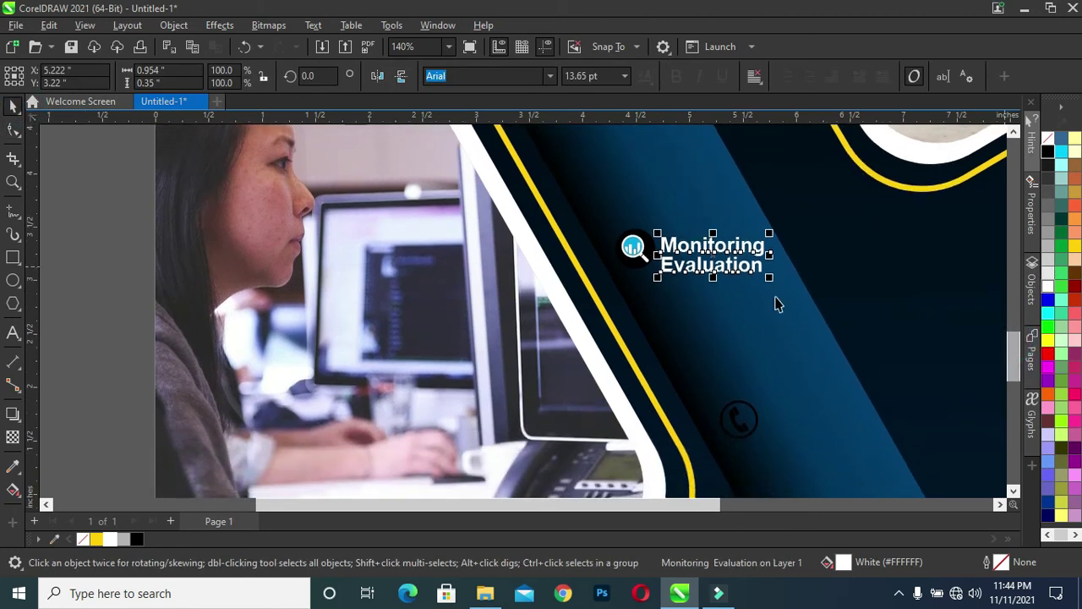
pyautogui.click(723, 269)
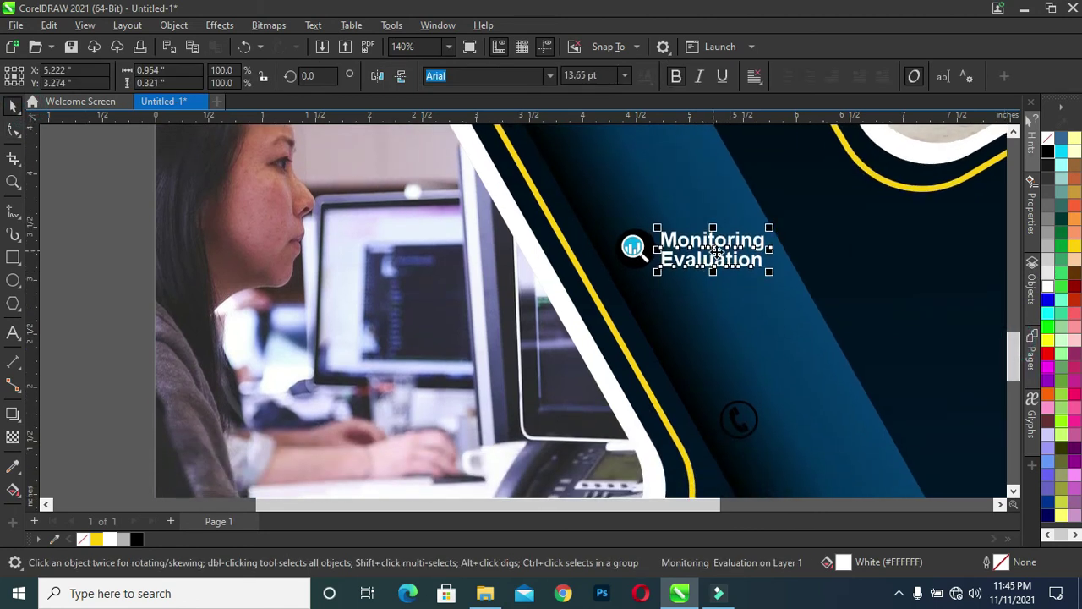
# Step: Copy the label beside the phone icon and start replacing its text with 080654
pyautogui.moveTo(724, 269)
pyautogui.mouseDown()
pyautogui.moveTo(817, 391)
pyautogui.moveTo(809, 414)
pyautogui.mouseUp()
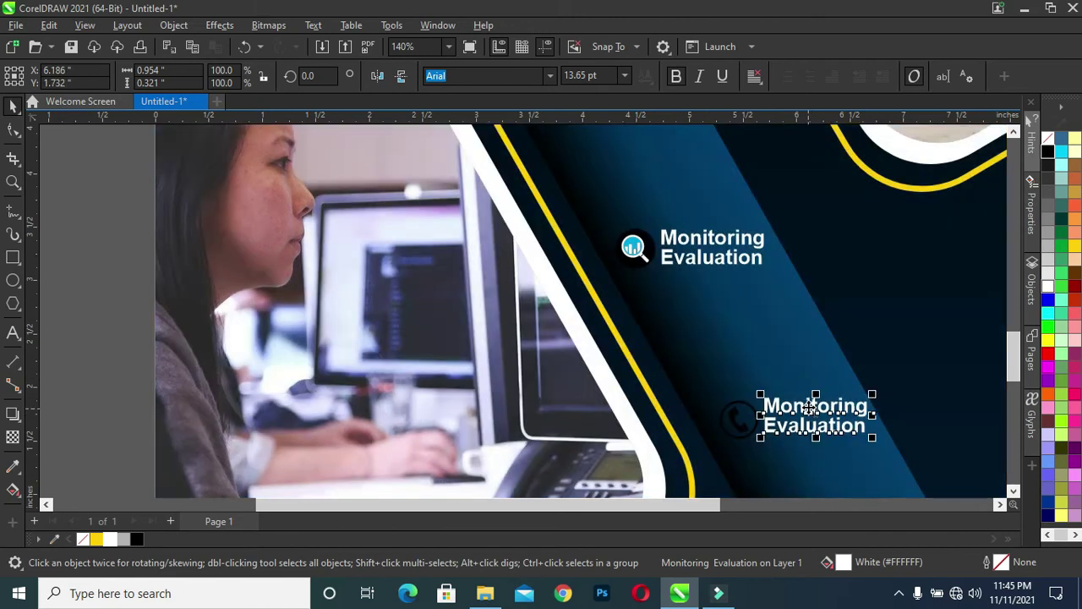
pyautogui.doubleClick(807, 410)
pyautogui.hotkey('ctrl', 'a')
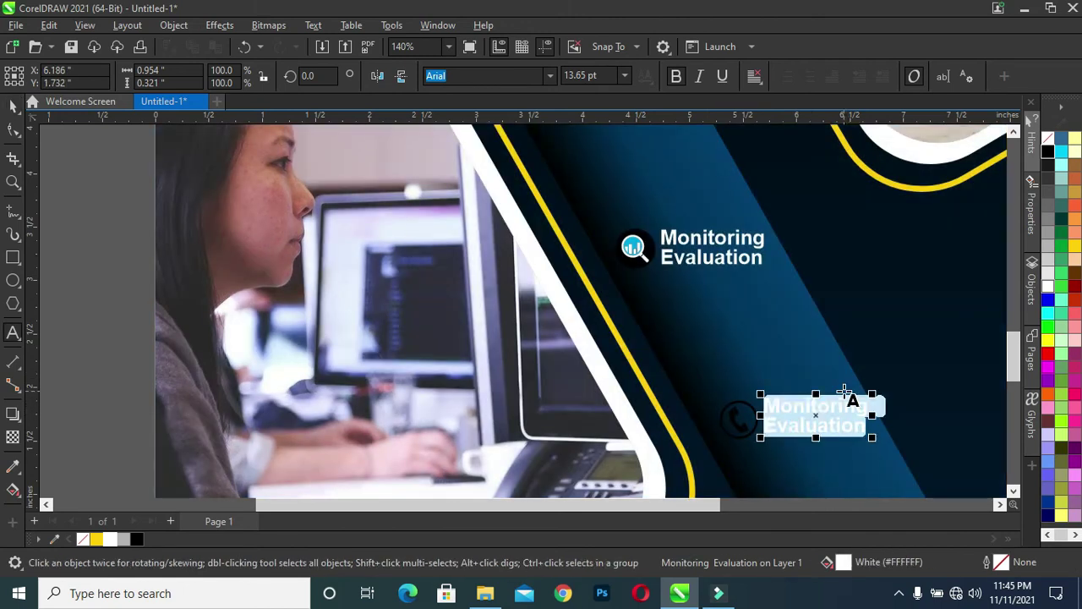
pyautogui.write('0806')
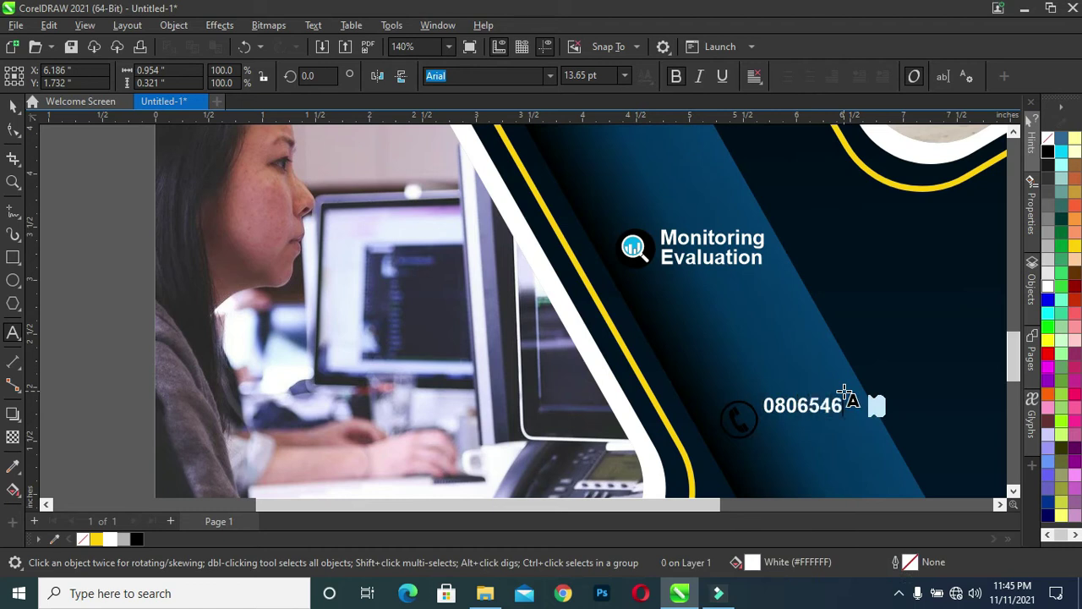
pyautogui.write('543')
# Step: Line the phone-number label up with the phone icon and shrink it slightly
pyautogui.click(13, 106)
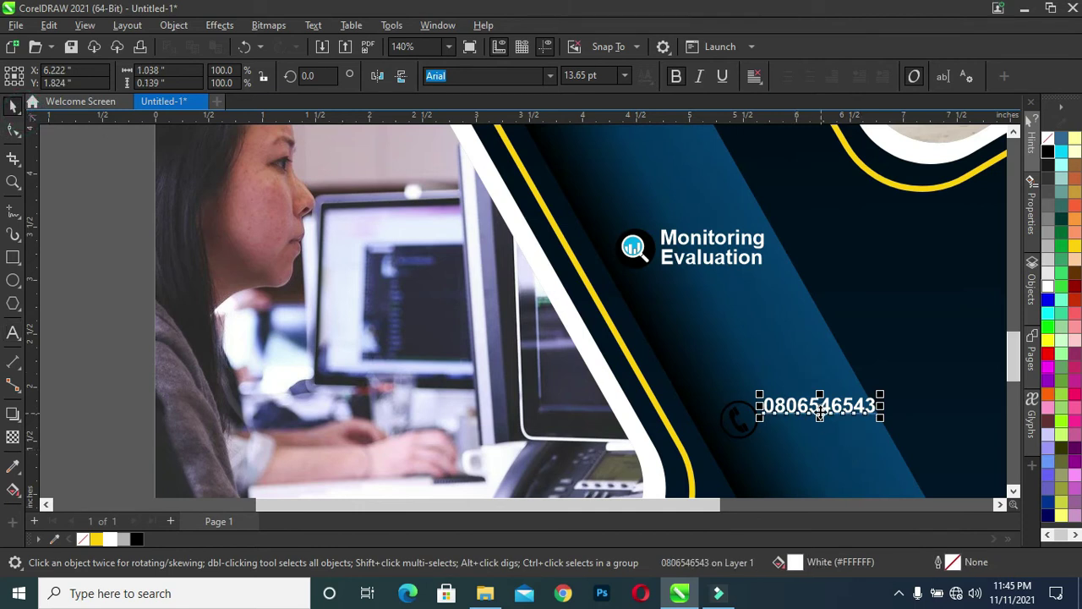
pyautogui.moveTo(820, 411)
pyautogui.mouseDown()
pyautogui.moveTo(821, 435)
pyautogui.moveTo(817, 422)
pyautogui.mouseUp()
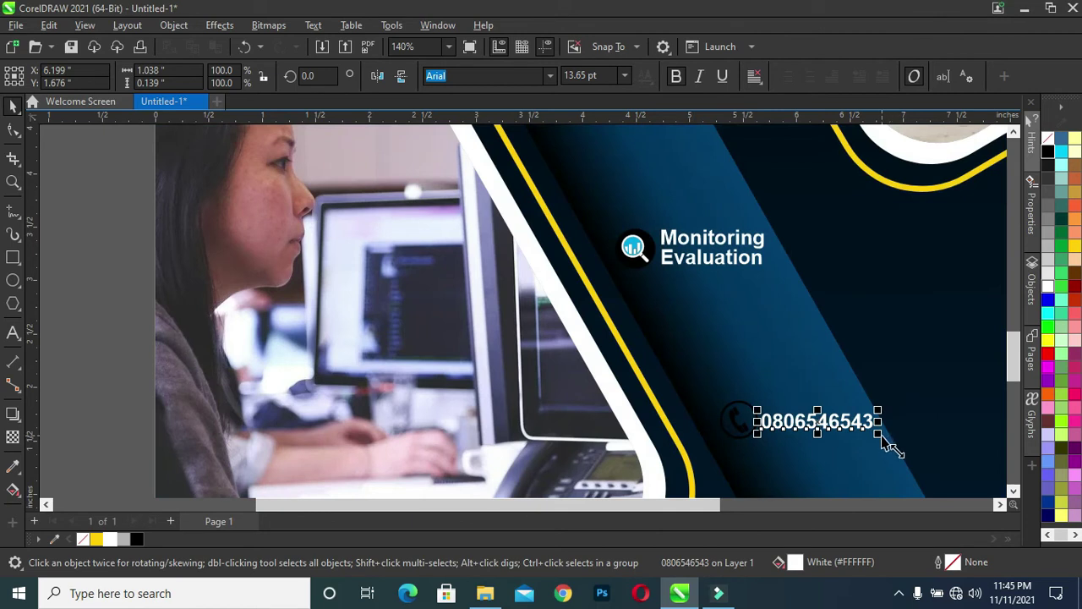
pyautogui.moveTo(879, 434); pyautogui.dragTo(828, 426)
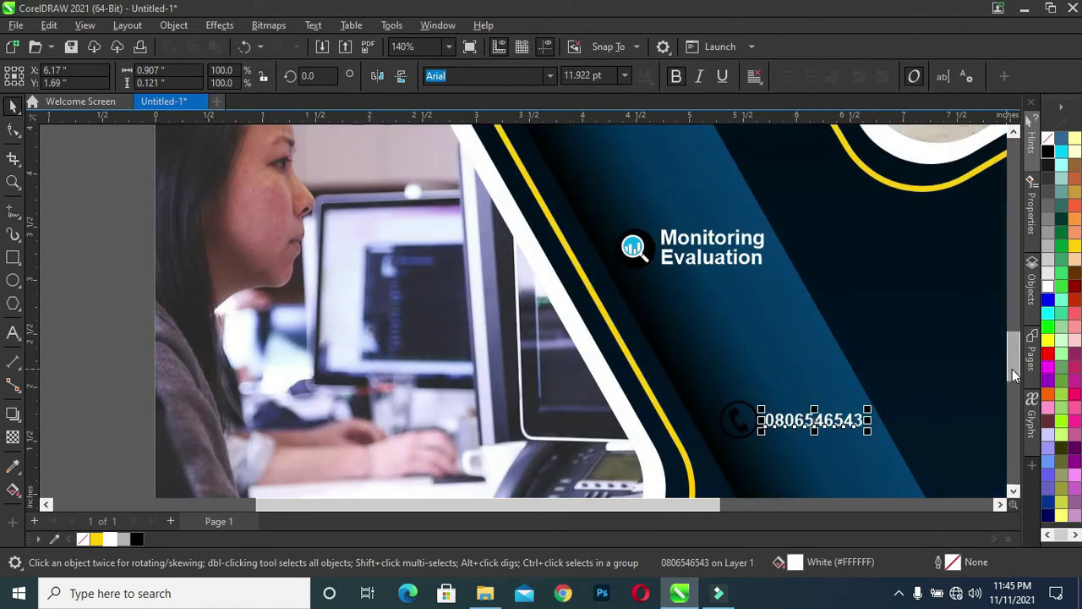
pyautogui.moveTo(1012, 368); pyautogui.dragTo(1011, 390)
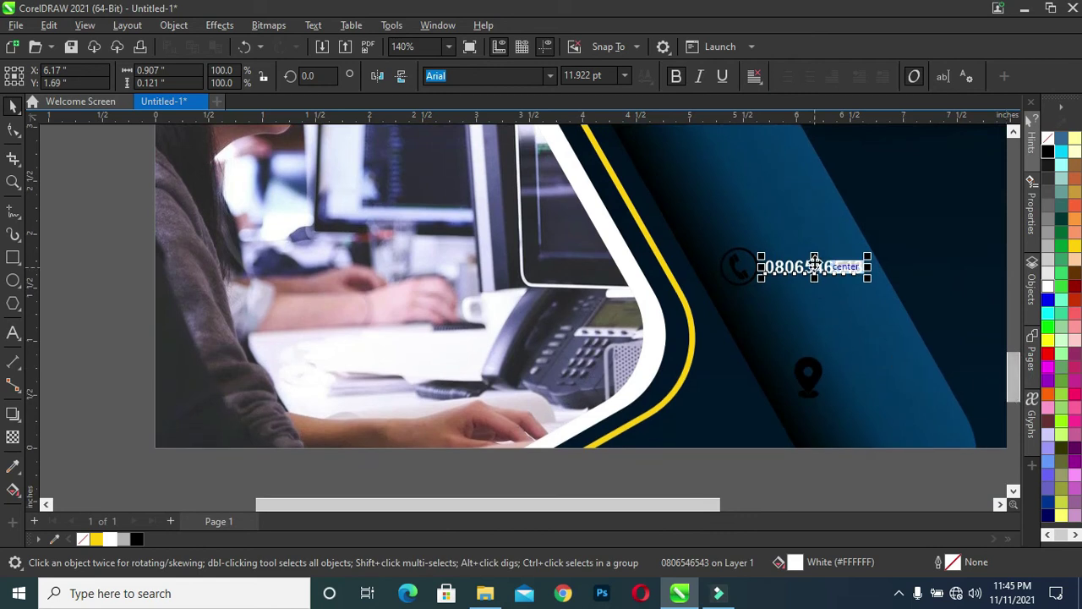
# Step: Copy the label beside the location pin, retype it as 'Abuja Nigeria', and shrink it to 10.998 pt
pyautogui.moveTo(814, 265); pyautogui.dragTo(880, 385)
pyautogui.doubleClick(879, 378)
pyautogui.doubleClick(879, 378)
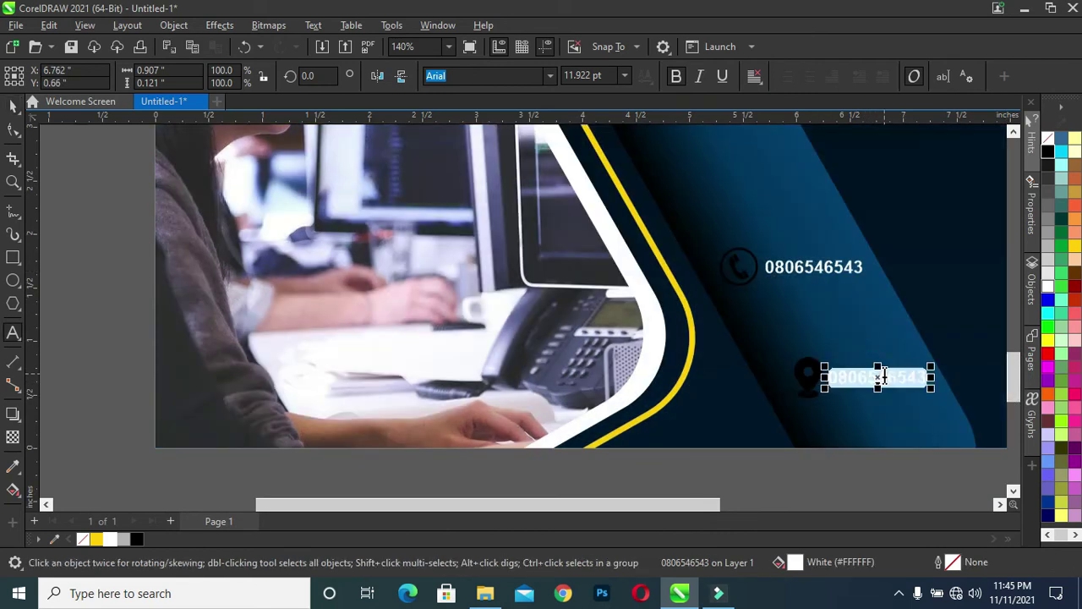
pyautogui.write('Abuja ')
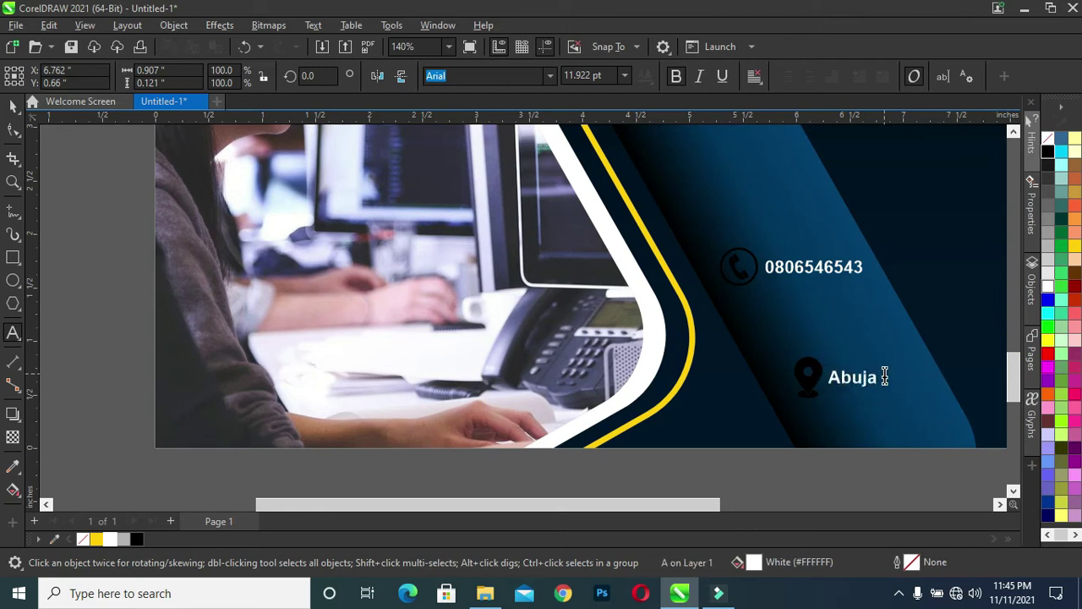
pyautogui.write('Nigeria')
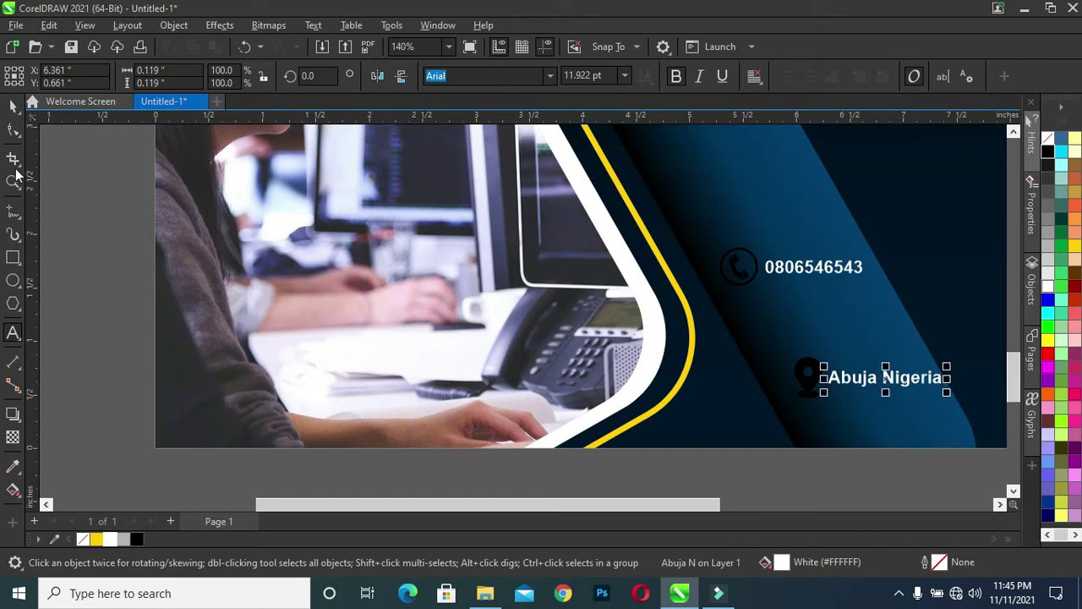
pyautogui.click(13, 105)
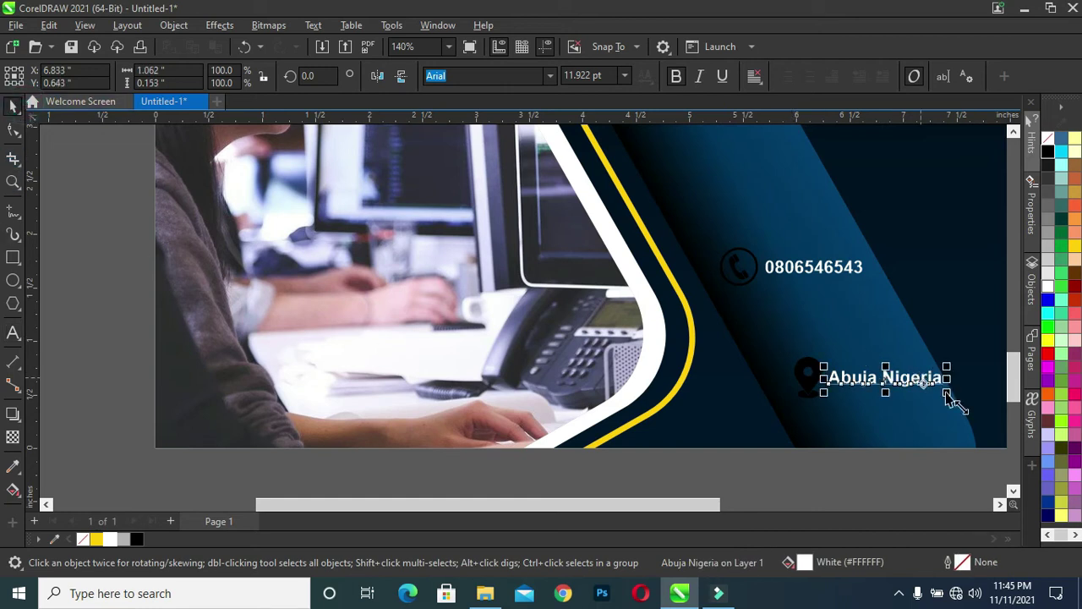
pyautogui.moveTo(946, 392); pyautogui.dragTo(937, 391)
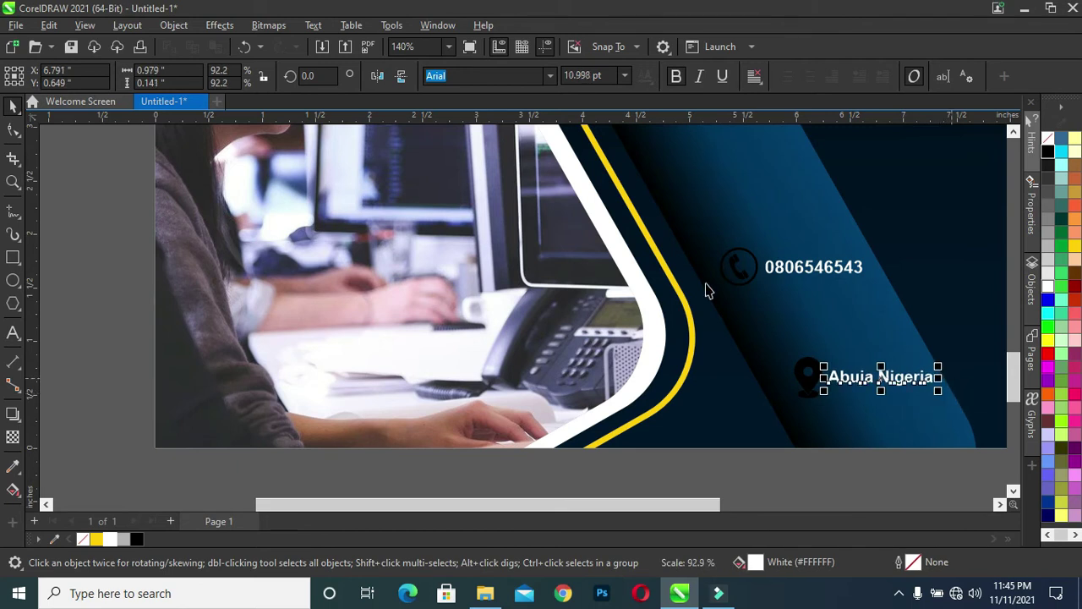
pyautogui.hotkey('shift', 'F4')
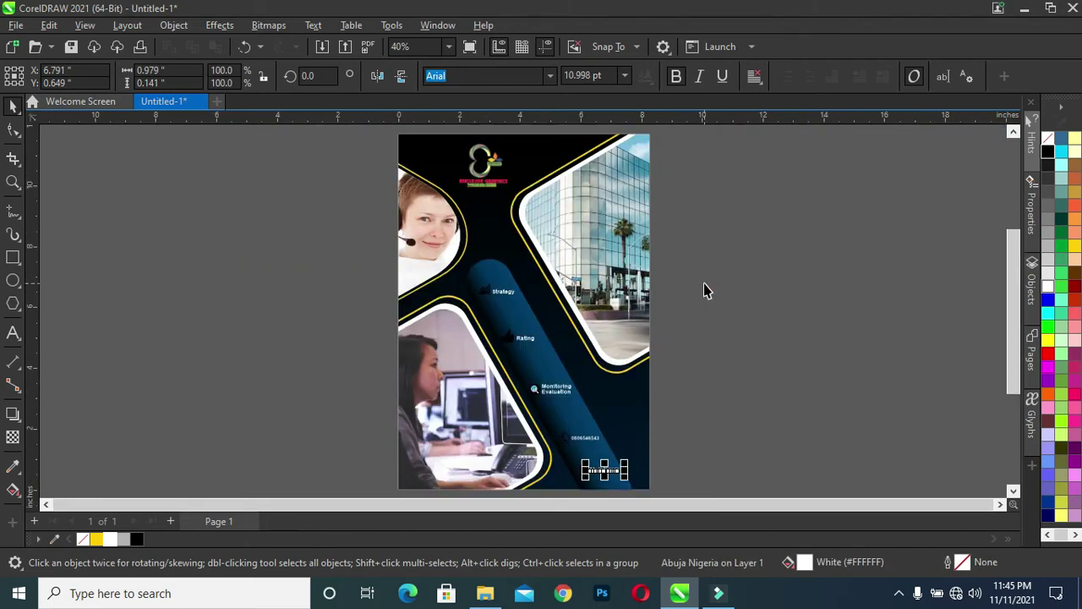
# Step: Enter the clipped page's contents and select the blue stripe's gradient fill
pyautogui.click(843, 432)
pyautogui.moveTo(1014, 368); pyautogui.dragTo(1015, 387)
pyautogui.click(594, 432)
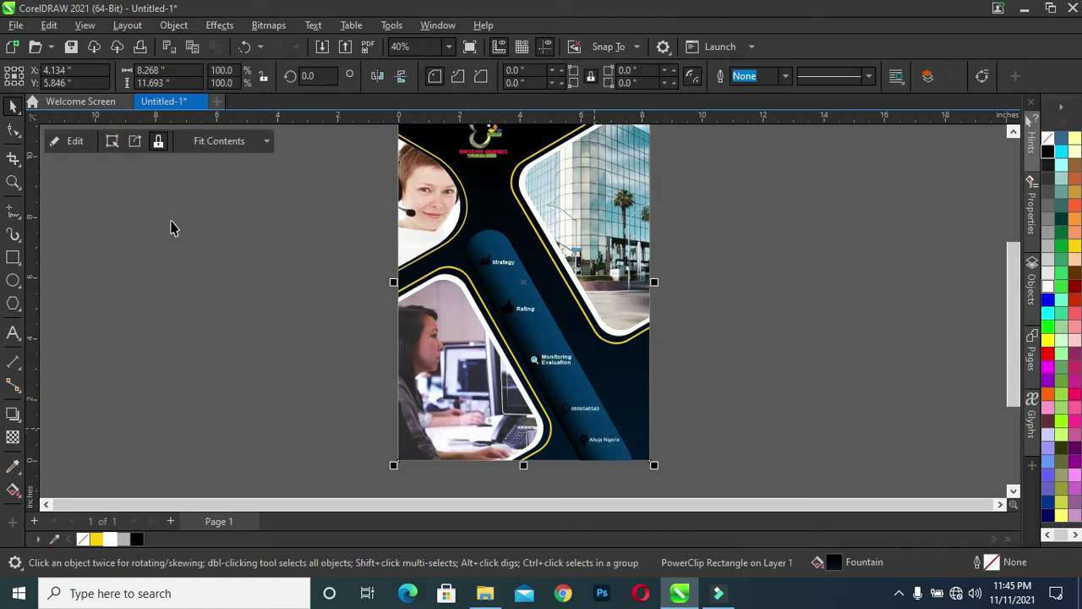
pyautogui.click(69, 141)
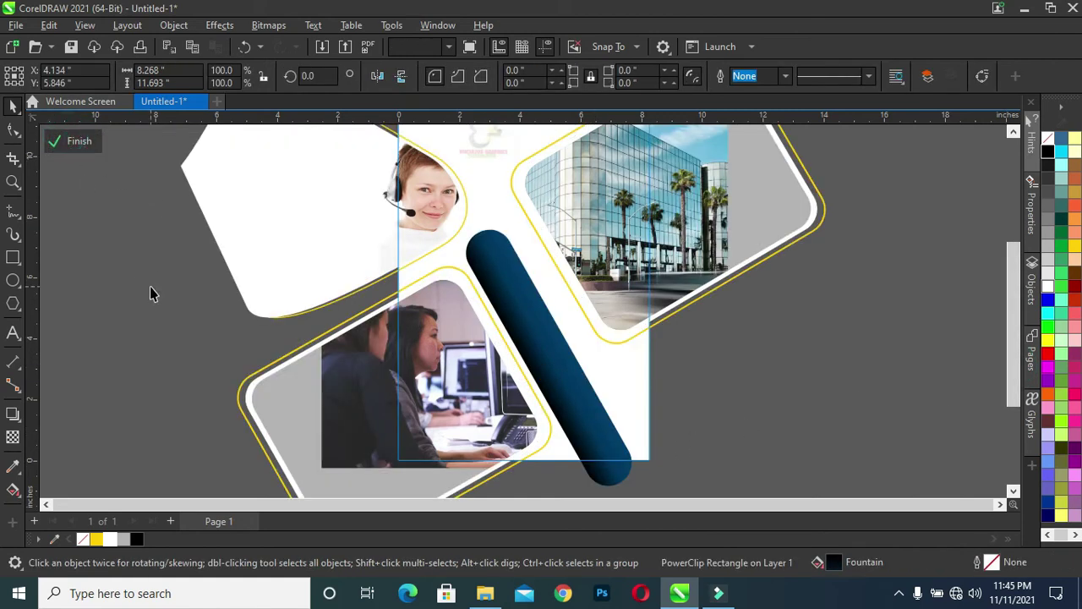
pyautogui.click(511, 325)
pyautogui.click(12, 489)
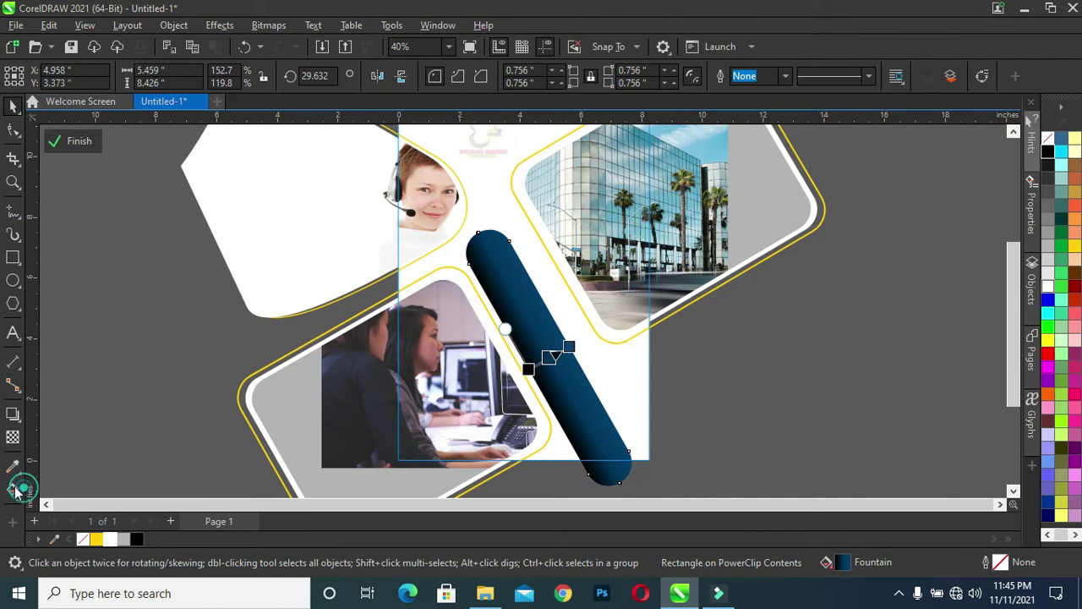
# Step: Change the gradient's start colour to a dark navy blue
pyautogui.scroll(1, 524, 436)
pyautogui.scroll(1, 749, 406)
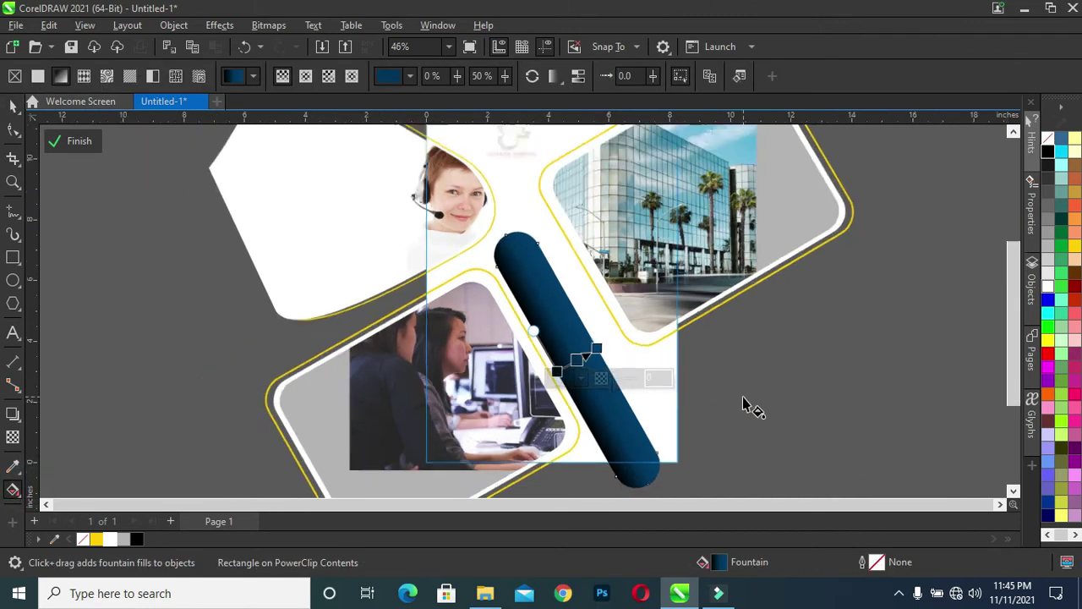
pyautogui.scroll(1, 749, 405)
pyautogui.scroll(1, 524, 342)
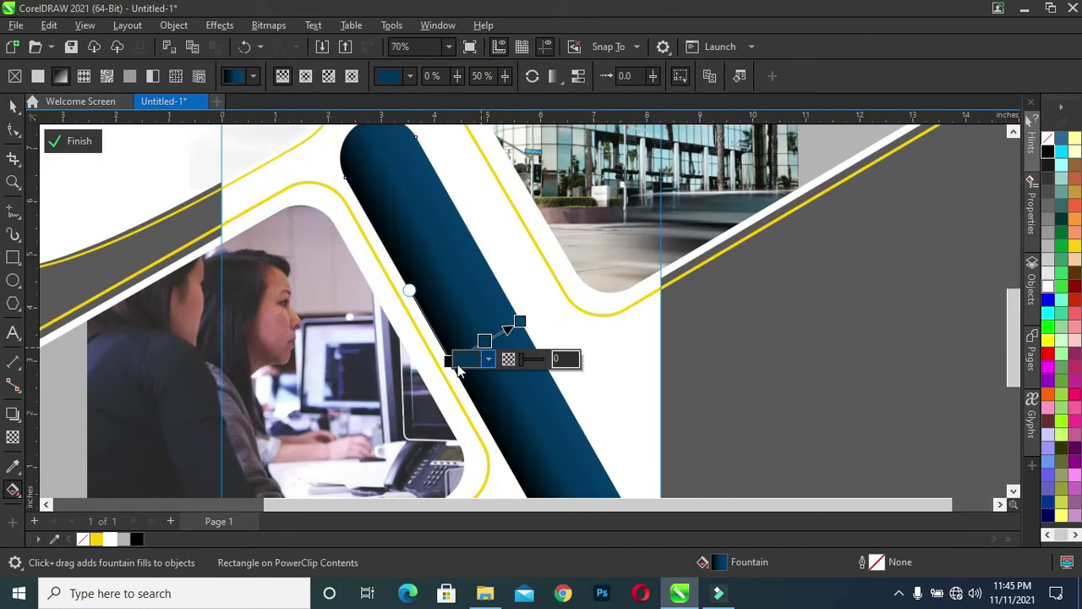
pyautogui.click(449, 362)
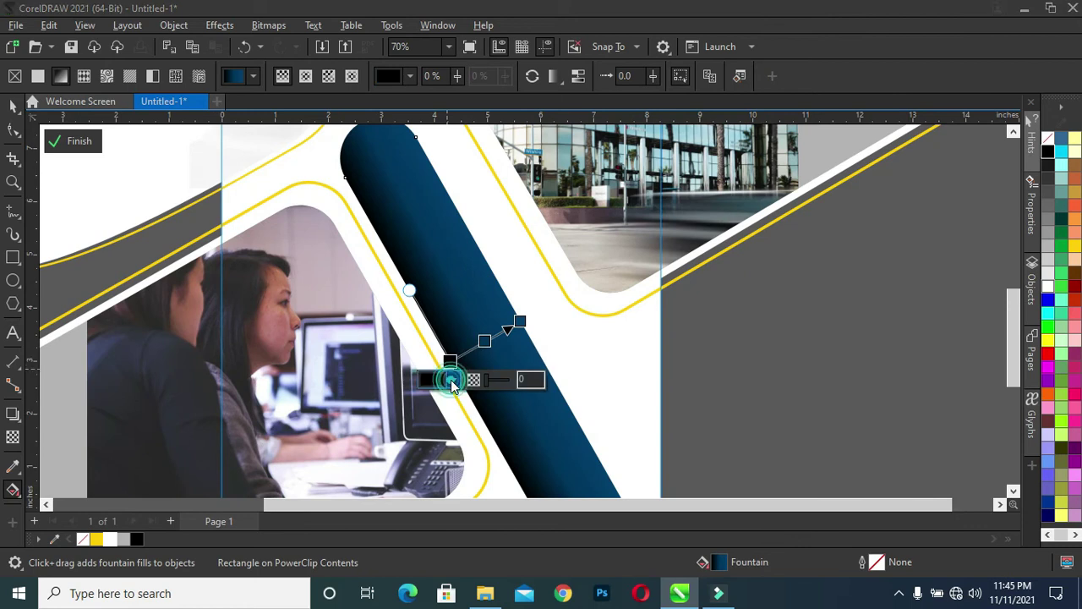
pyautogui.click(452, 379)
pyautogui.click(493, 307)
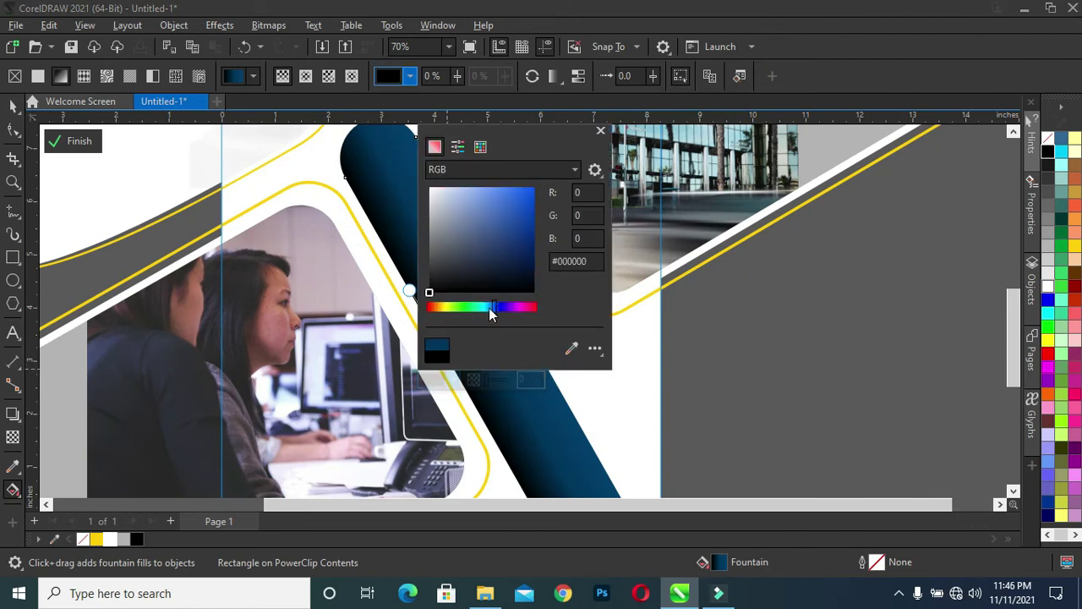
pyautogui.click(489, 307)
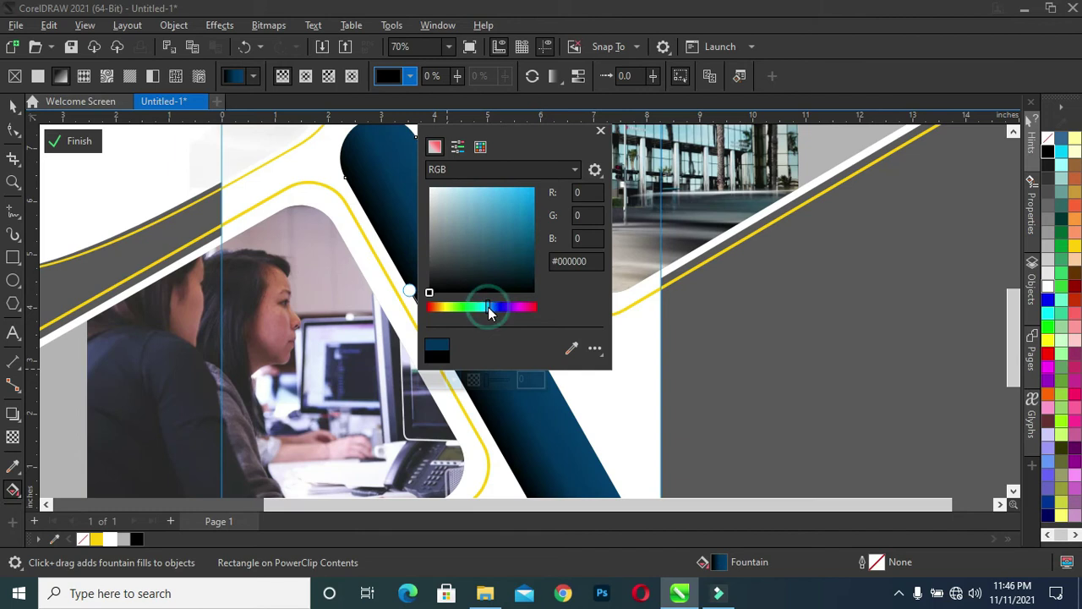
pyautogui.click(530, 270)
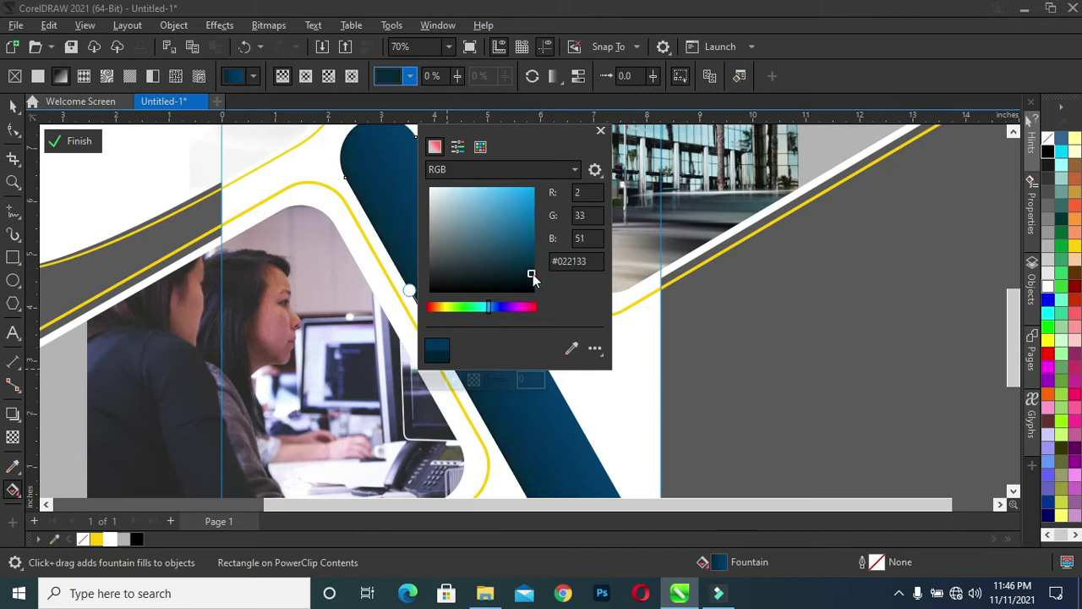
pyautogui.moveTo(532, 276); pyautogui.dragTo(534, 279)
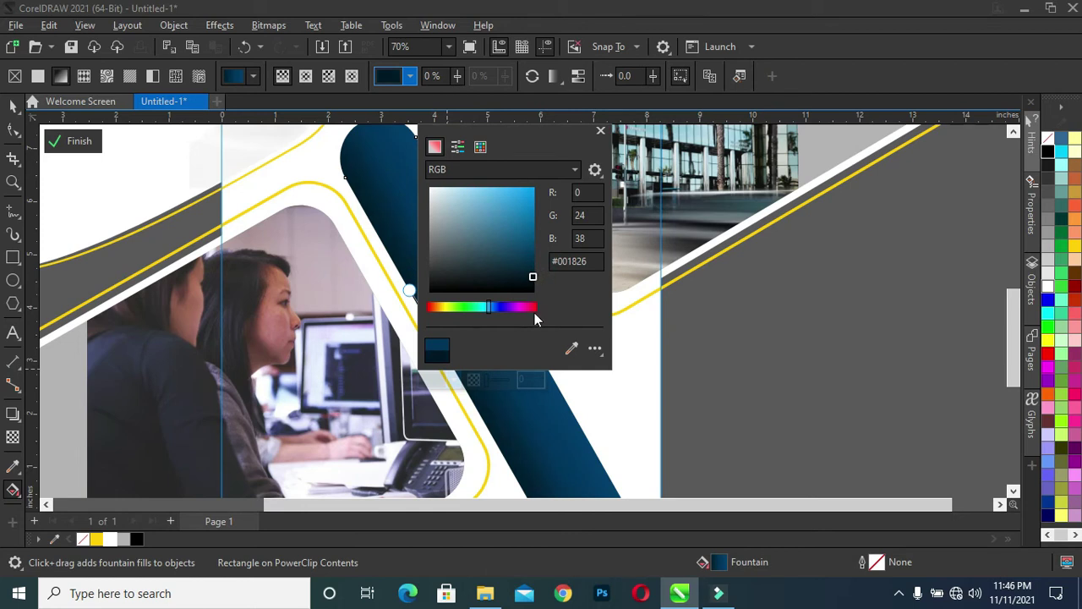
pyautogui.click(548, 421)
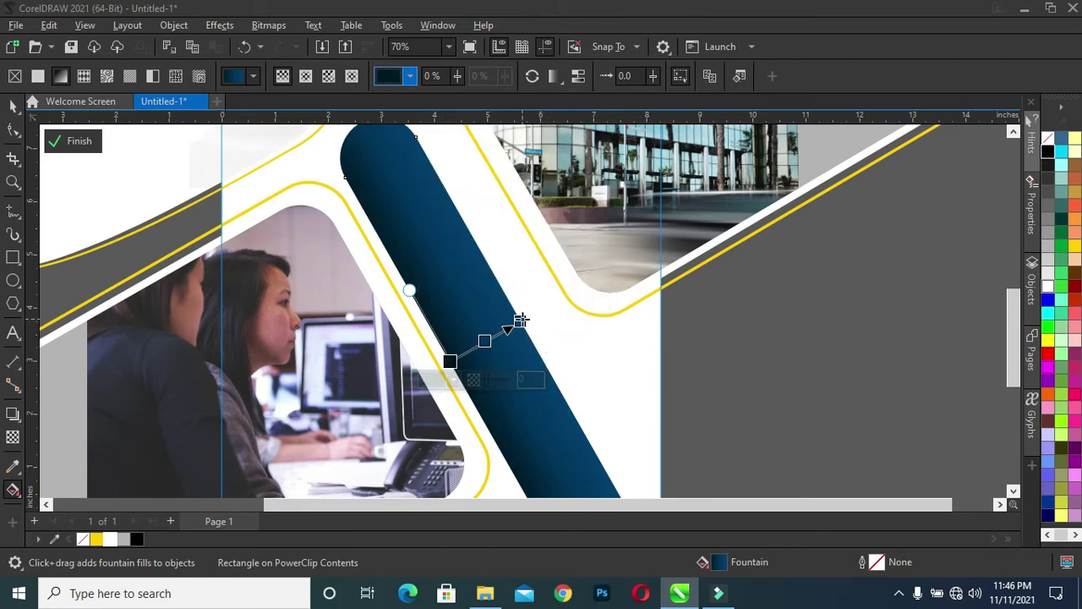
# Step: Darken the gradient's end colour to a deep navy
pyautogui.click(507, 338)
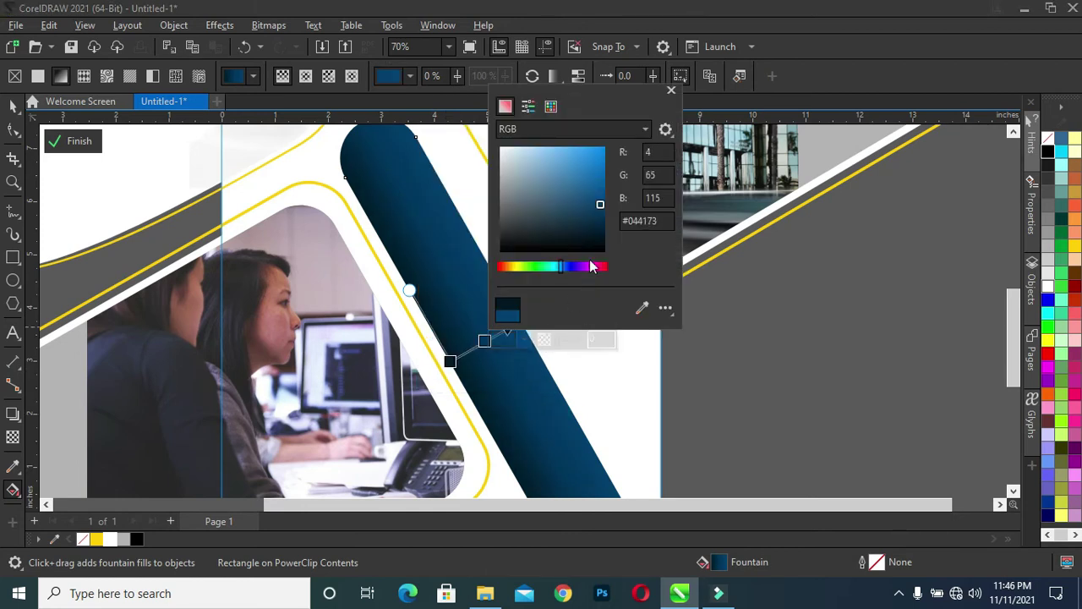
pyautogui.moveTo(605, 228); pyautogui.dragTo(606, 245)
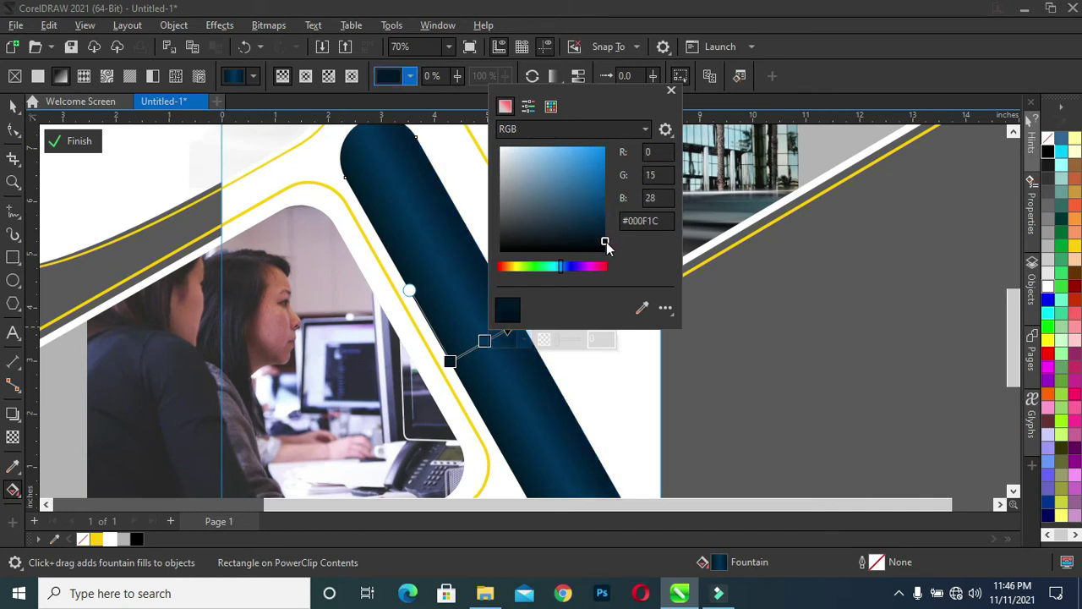
pyautogui.click(606, 242)
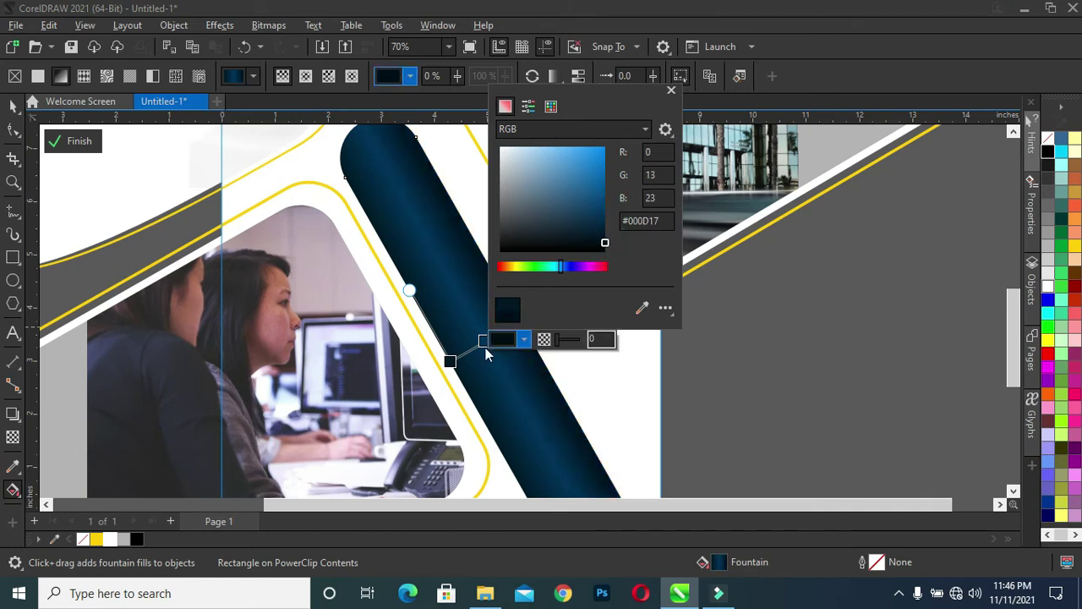
pyautogui.click(449, 362)
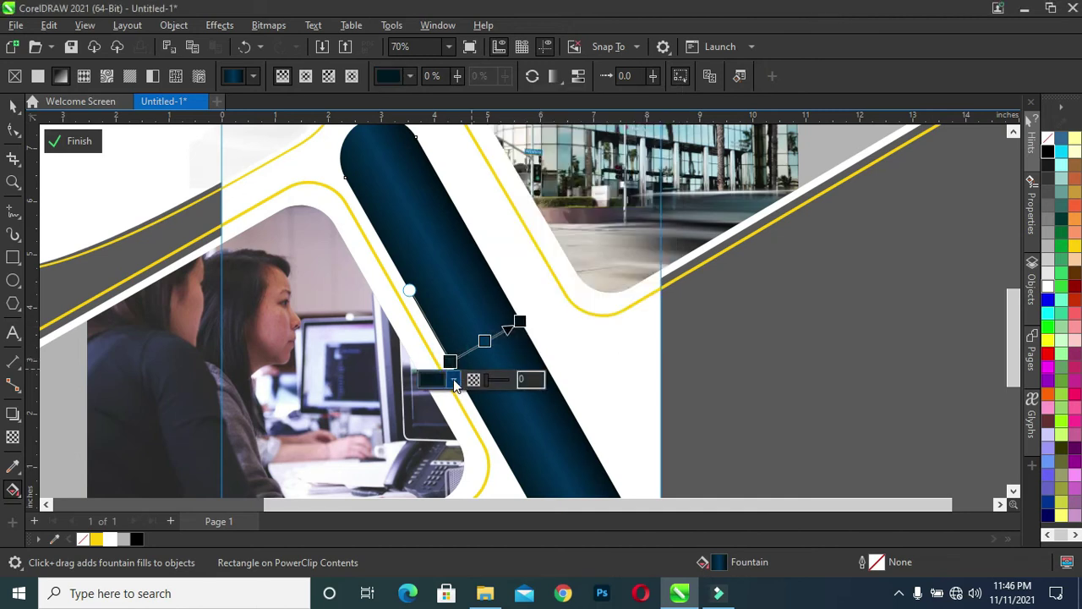
pyautogui.doubleClick(518, 321)
pyautogui.click(532, 271)
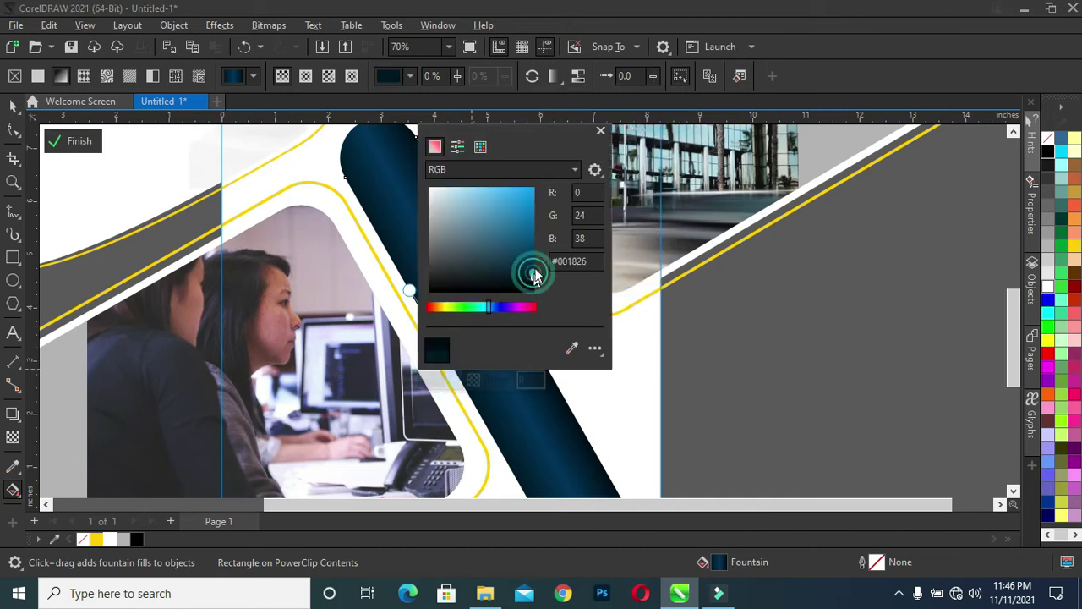
pyautogui.click(79, 142)
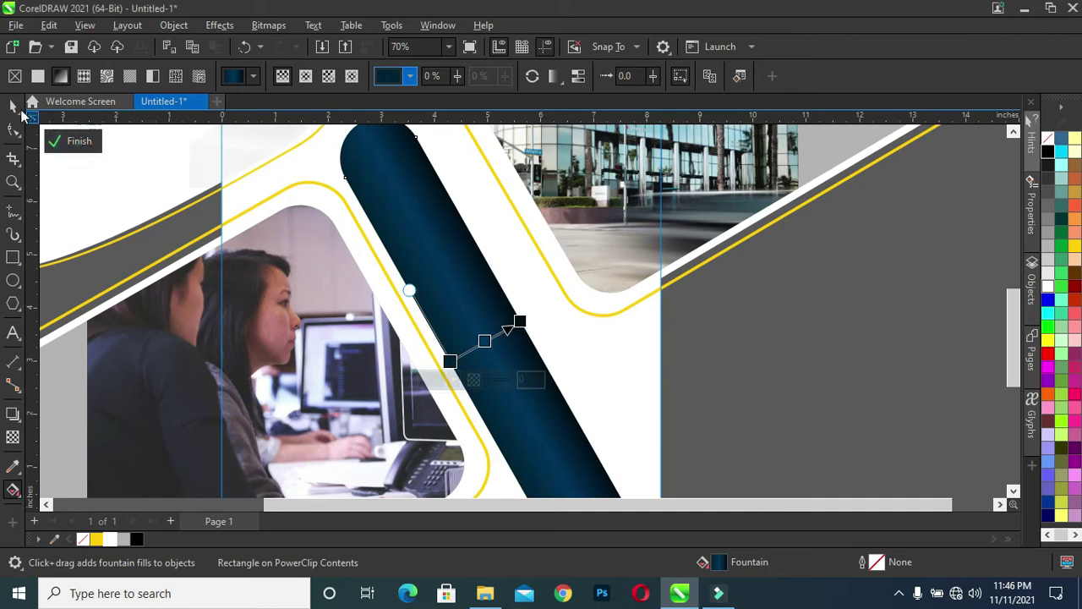
# Step: Finish editing the PowerClip contents and fit the whole page in view
pyautogui.click(78, 141)
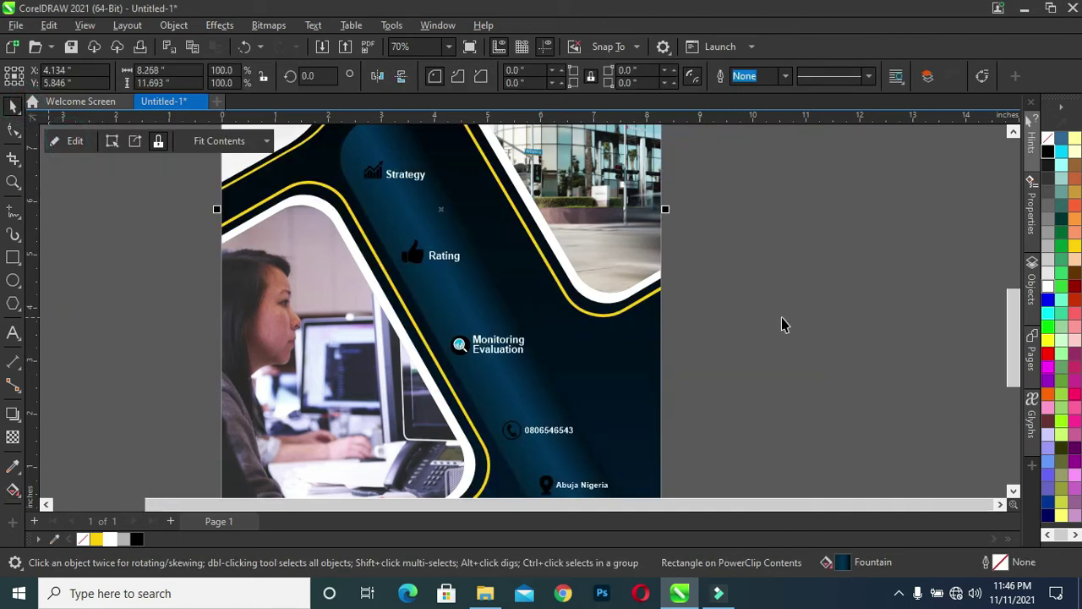
pyautogui.click(780, 321)
pyautogui.scroll(-2, 662, 244)
pyautogui.scroll(-1, 822, 323)
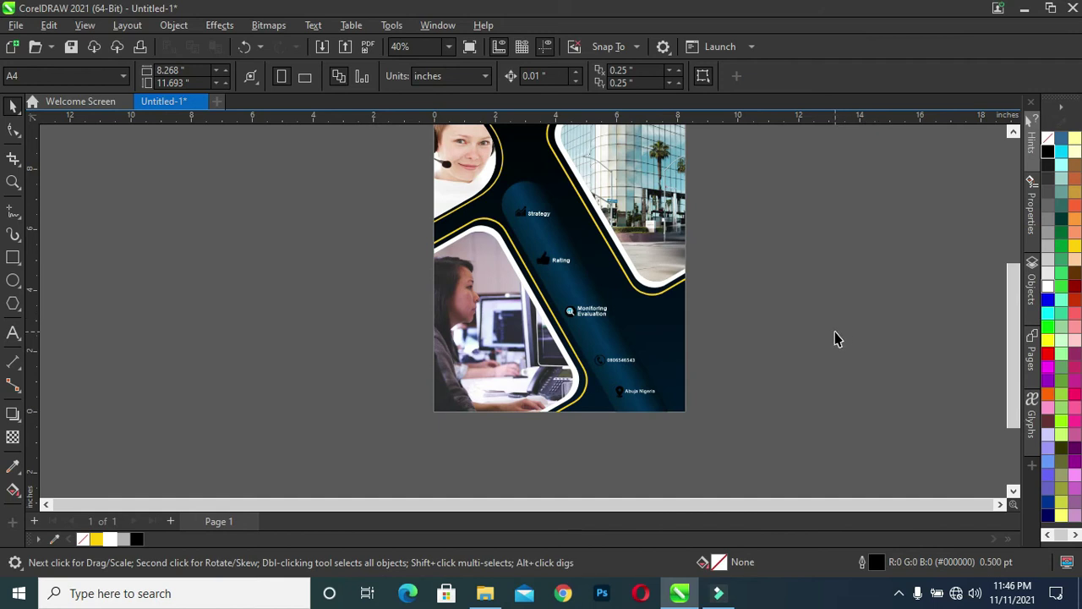
pyautogui.hotkey('shift', 'F4')
pyautogui.scroll(1, 585, 407)
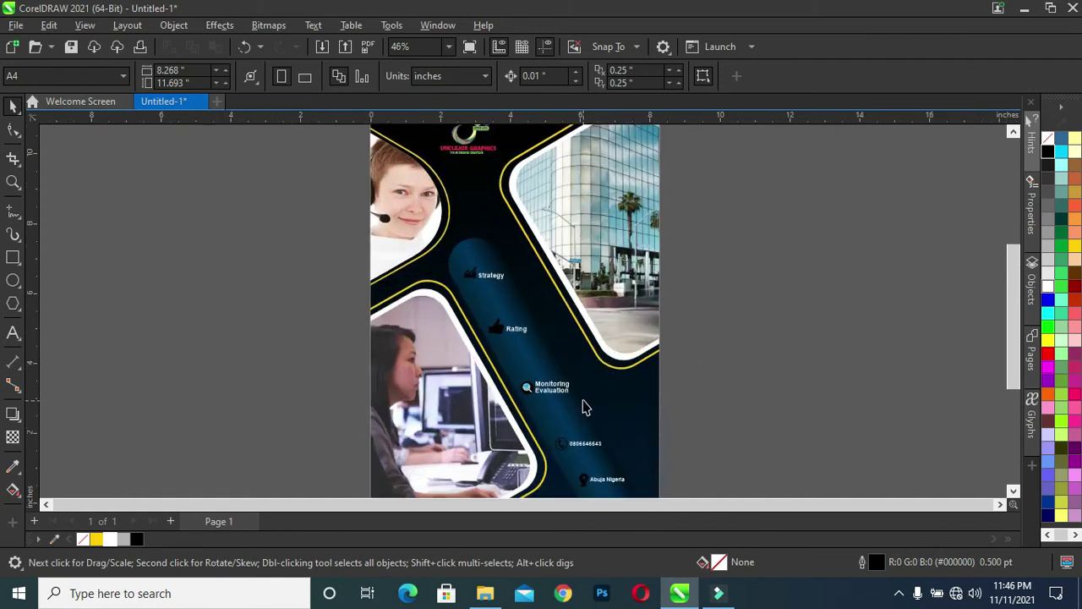
pyautogui.scroll(-2, 587, 385)
pyautogui.scroll(1, 591, 433)
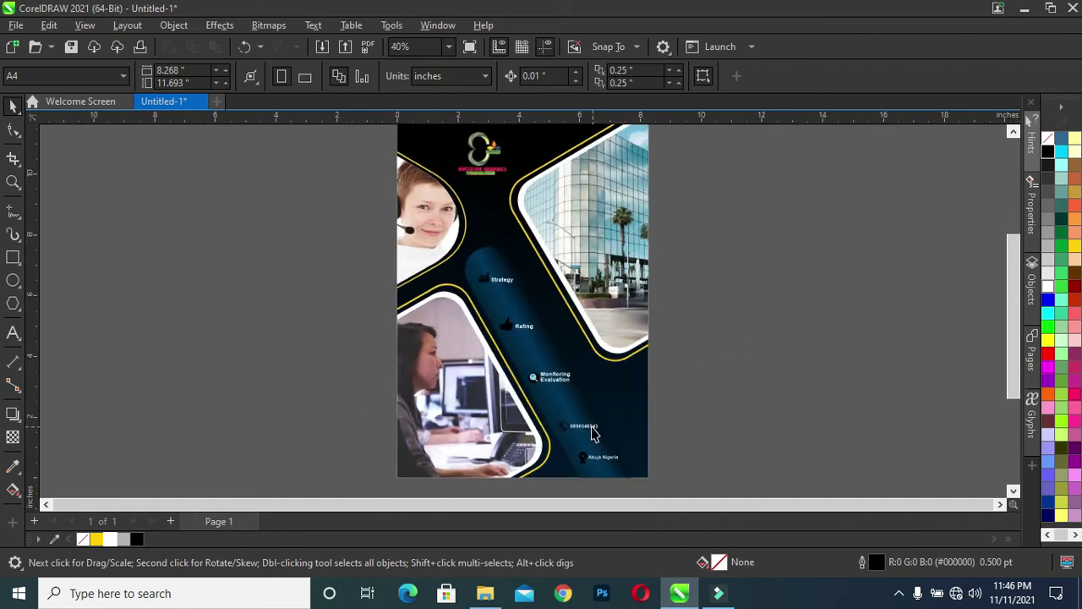
pyautogui.scroll(-2, 581, 413)
pyautogui.scroll(4, 557, 405)
pyautogui.scroll(1, 547, 404)
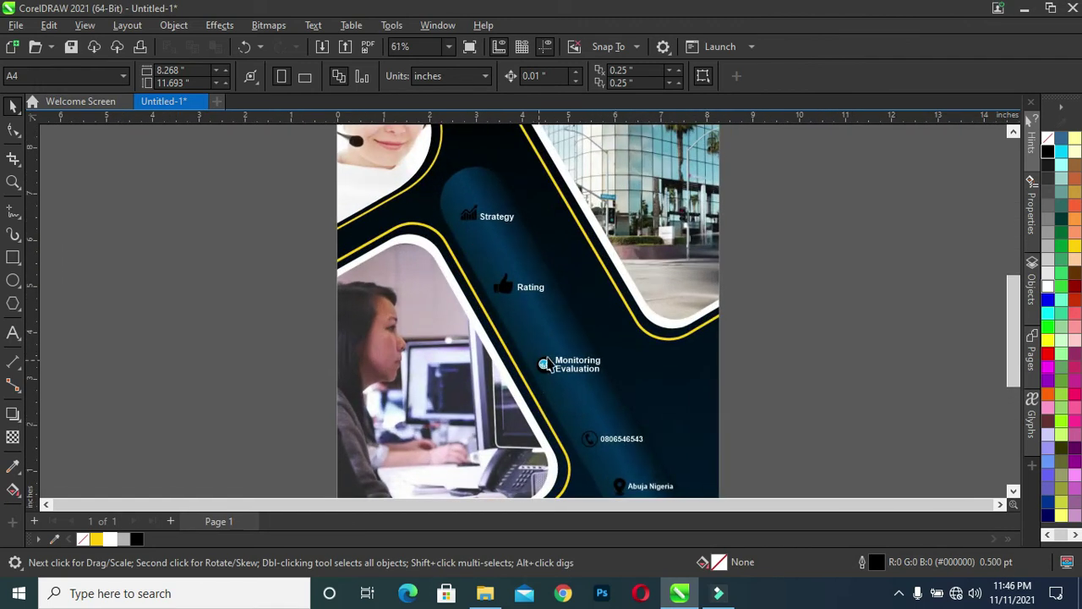
# Step: Move the phone-number text up beside the Monitoring Evaluation label
pyautogui.moveTo(1014, 372); pyautogui.dragTo(1013, 402)
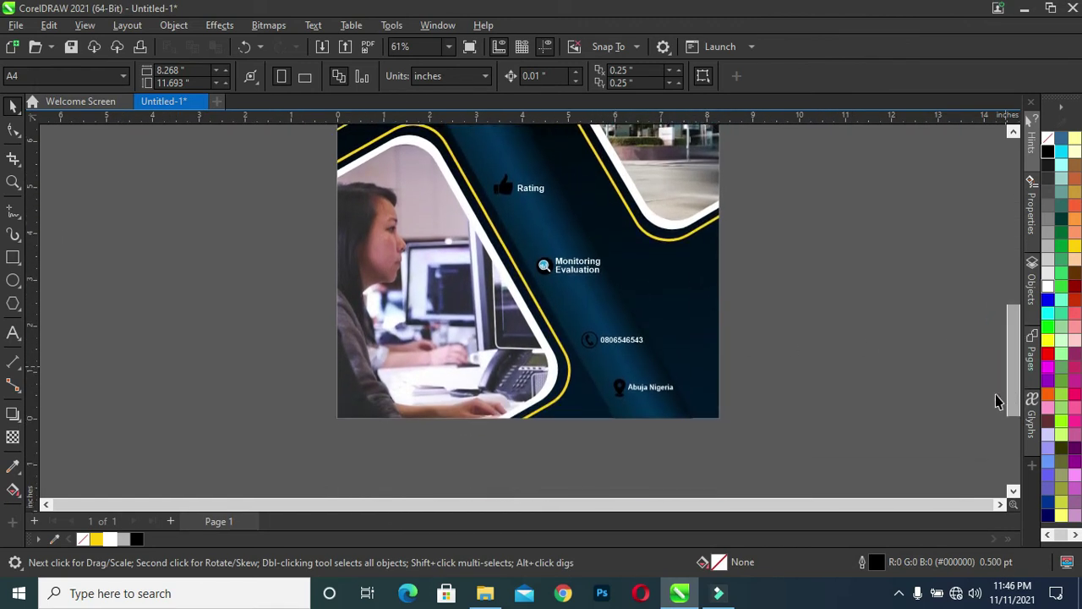
pyautogui.click(623, 340)
pyautogui.moveTo(623, 339)
pyautogui.mouseDown()
pyautogui.moveTo(667, 271)
pyautogui.moveTo(661, 261)
pyautogui.mouseUp()
# Step: Type an 'ABOUT US' heading and enlarge it to about 18 pt
pyautogui.press('F8')
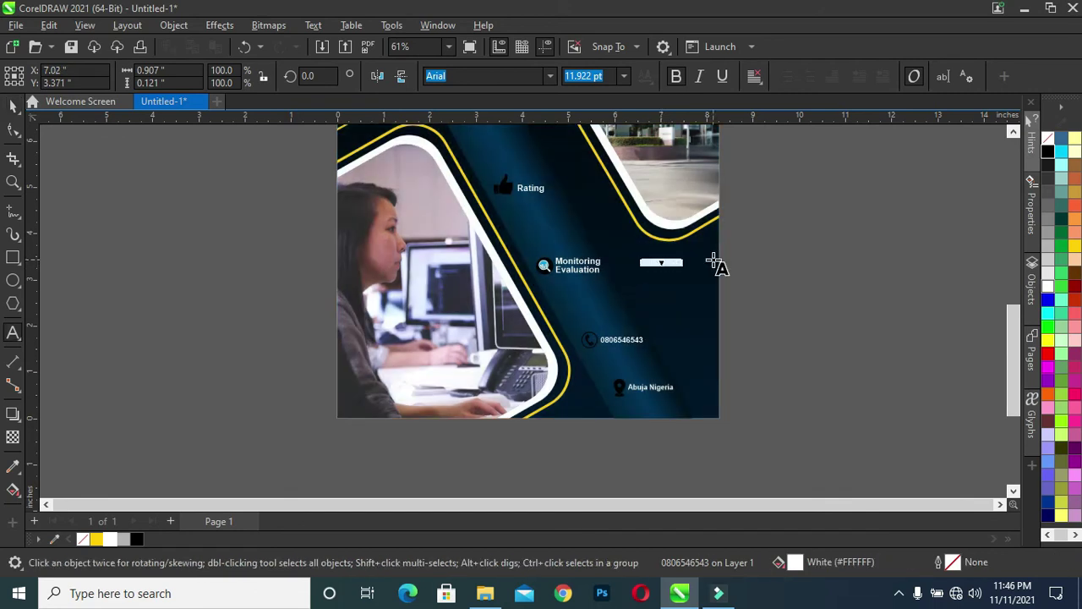
pyautogui.write('ABOUT US')
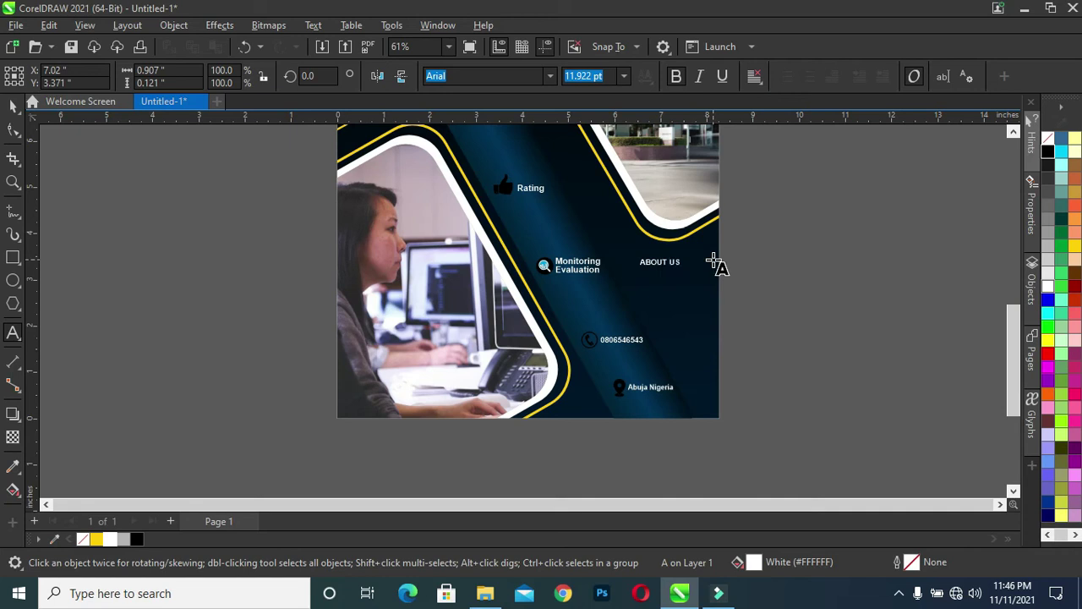
pyautogui.press('Escape')
pyautogui.click(10, 105)
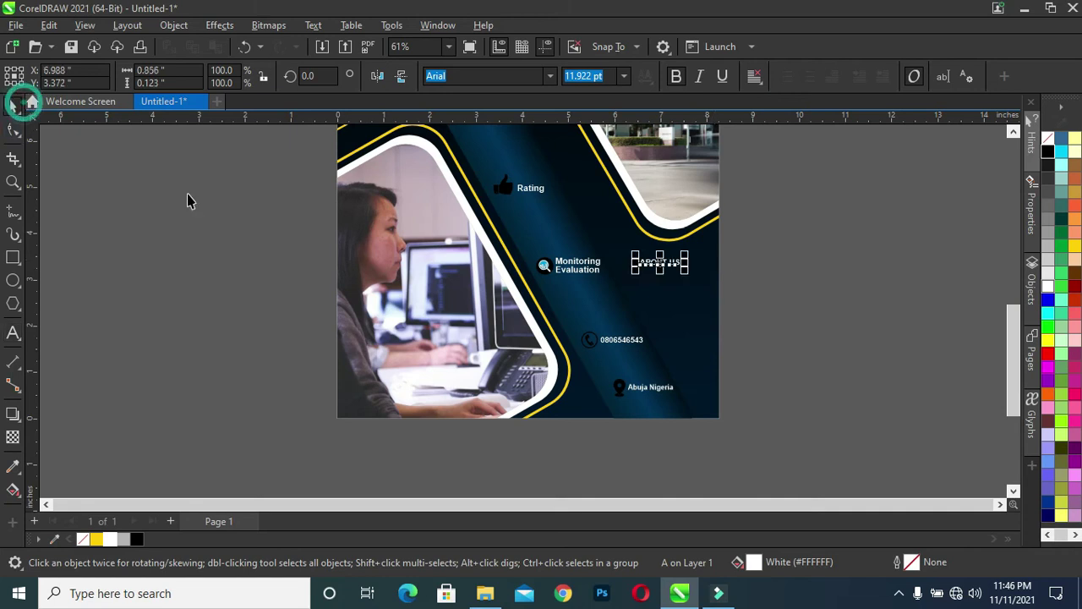
pyautogui.scroll(1, 617, 234)
pyautogui.scroll(2, 618, 233)
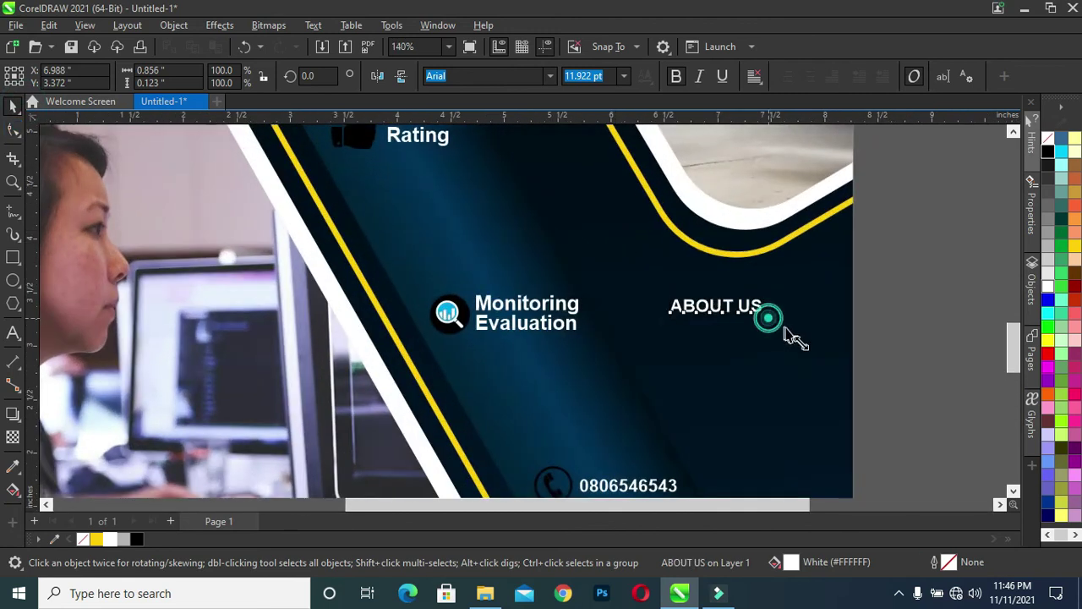
pyautogui.moveTo(767, 318); pyautogui.dragTo(815, 343)
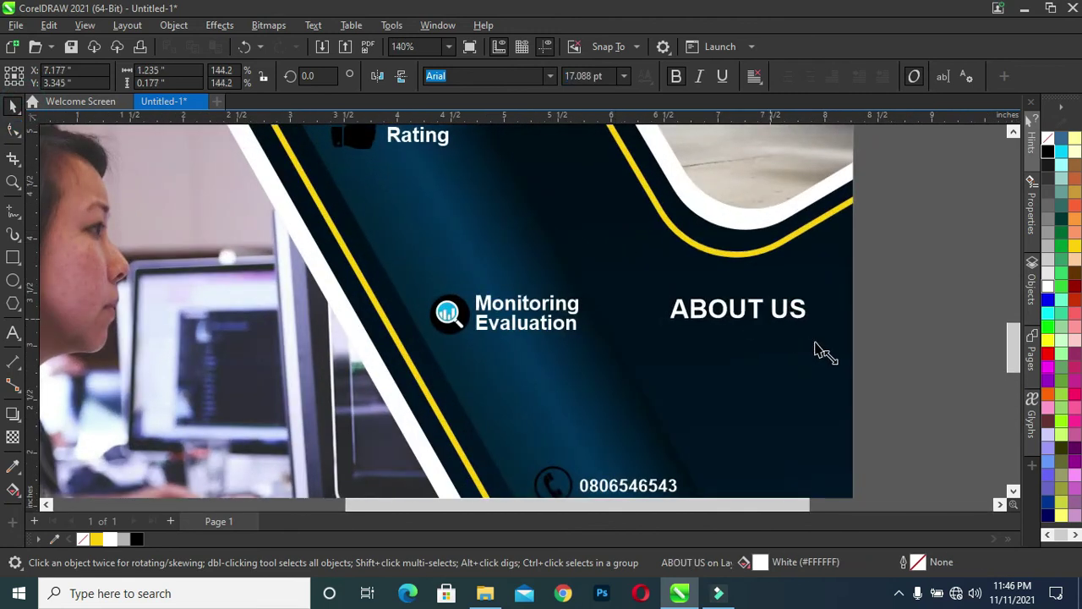
# Step: Colour the word US in the heading yellow
pyautogui.click(756, 306)
pyautogui.doubleClick(759, 310)
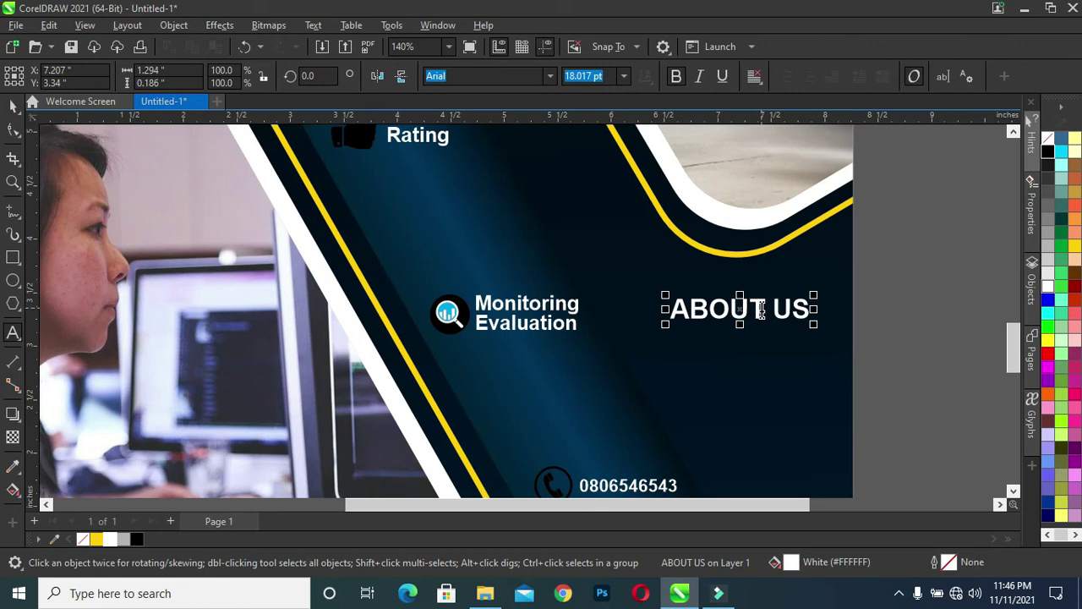
pyautogui.moveTo(772, 309); pyautogui.dragTo(830, 309)
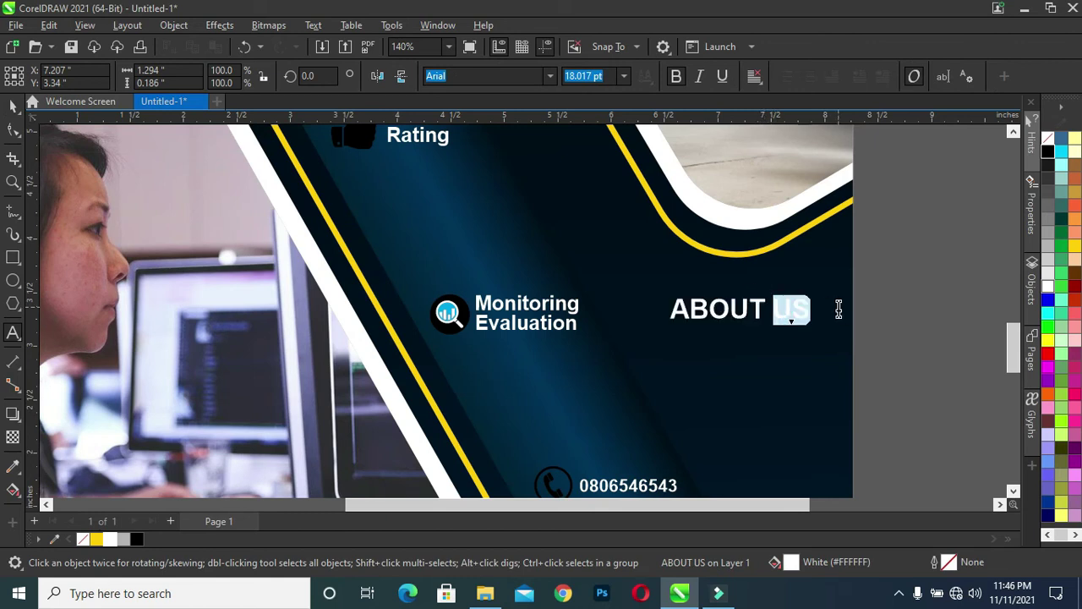
pyautogui.click(95, 539)
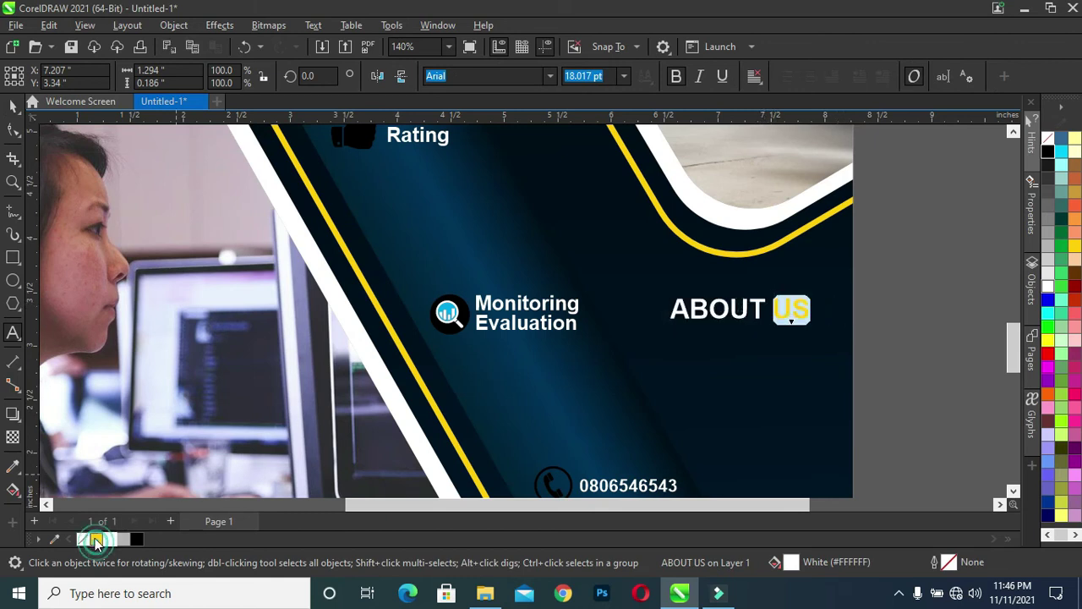
pyautogui.click(13, 105)
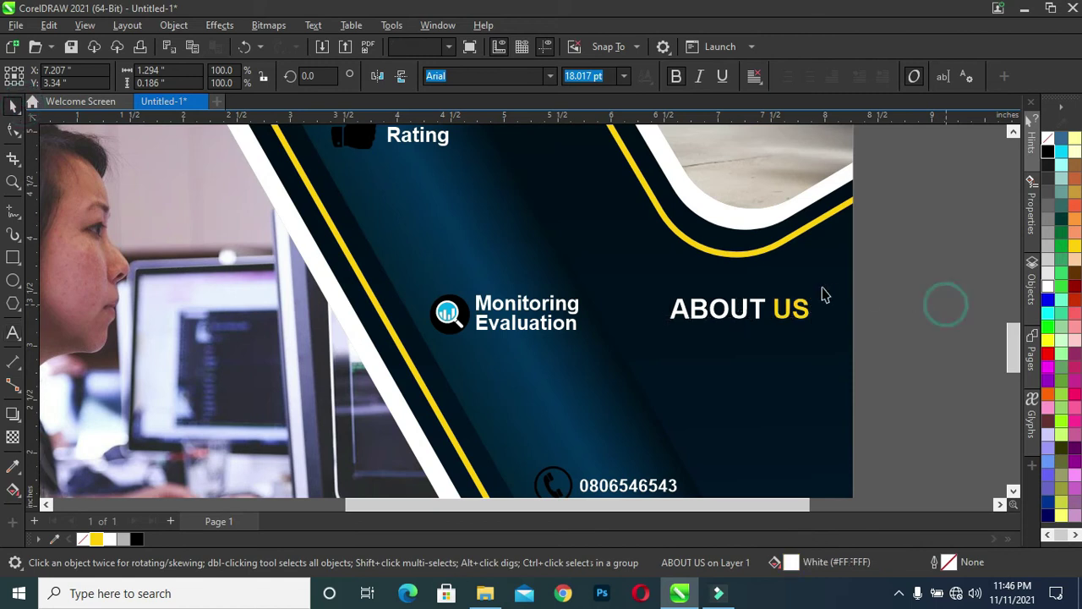
# Step: Duplicate the heading just below it and start retyping the copy as 'YOUR T'
pyautogui.scroll(-1, 807, 293)
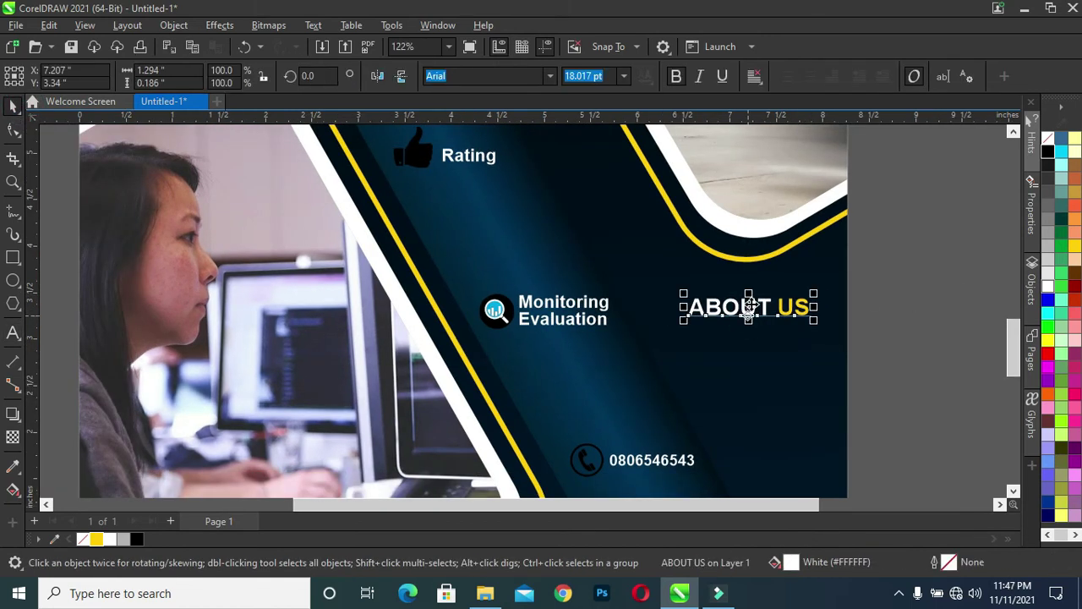
pyautogui.moveTo(749, 306); pyautogui.dragTo(767, 341)
pyautogui.rightClick(768, 340)
pyautogui.doubleClick(782, 337)
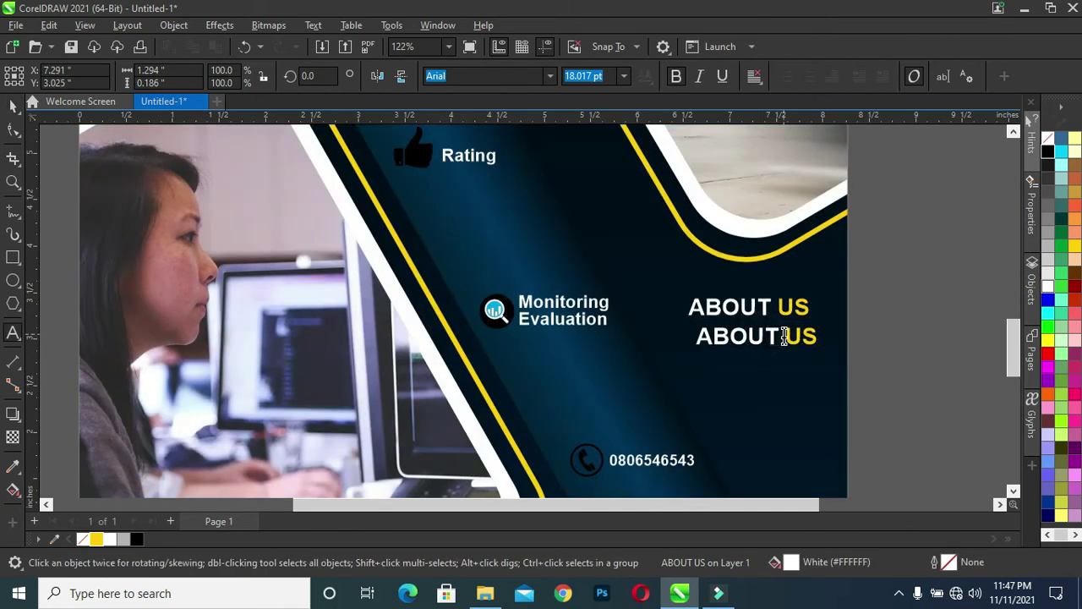
pyautogui.hotkey('ctrl', 'a')
pyautogui.click(784, 336)
pyautogui.write('y')
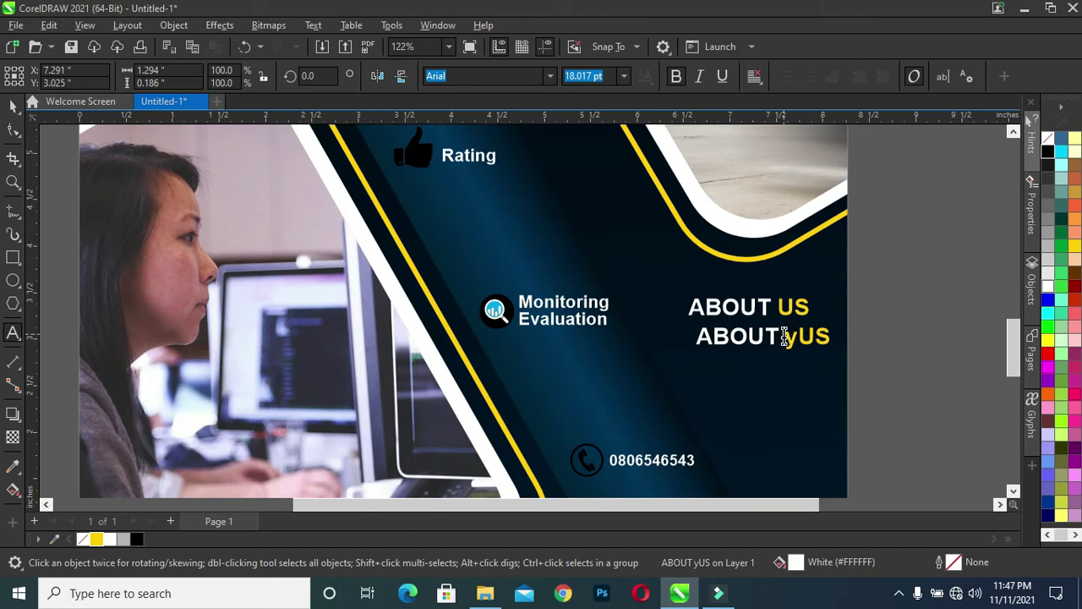
pyautogui.hotkey('ctrl', 'a')
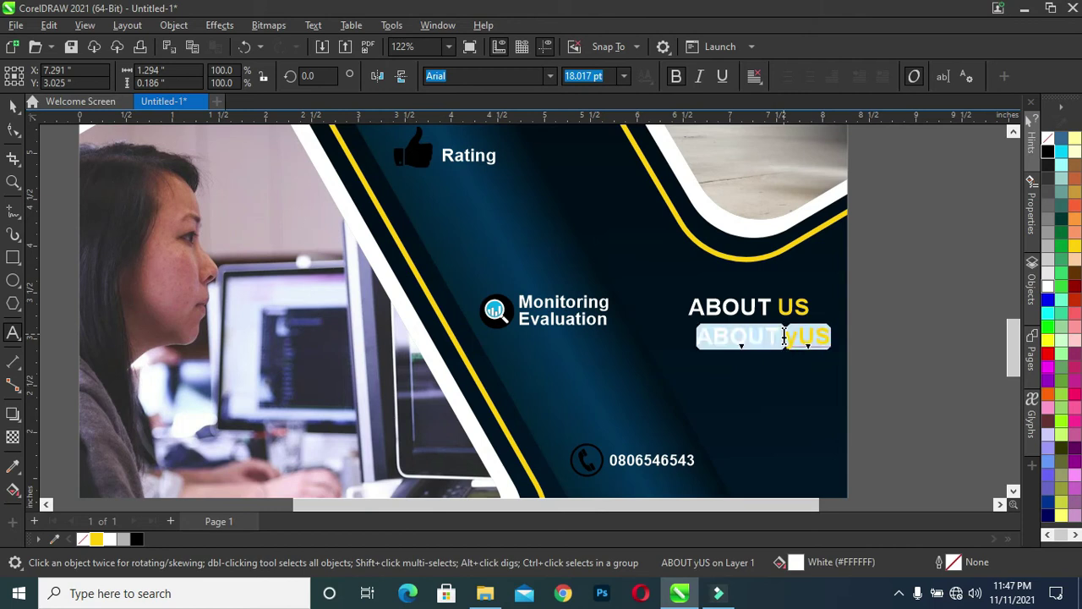
pyautogui.write('yOUR')
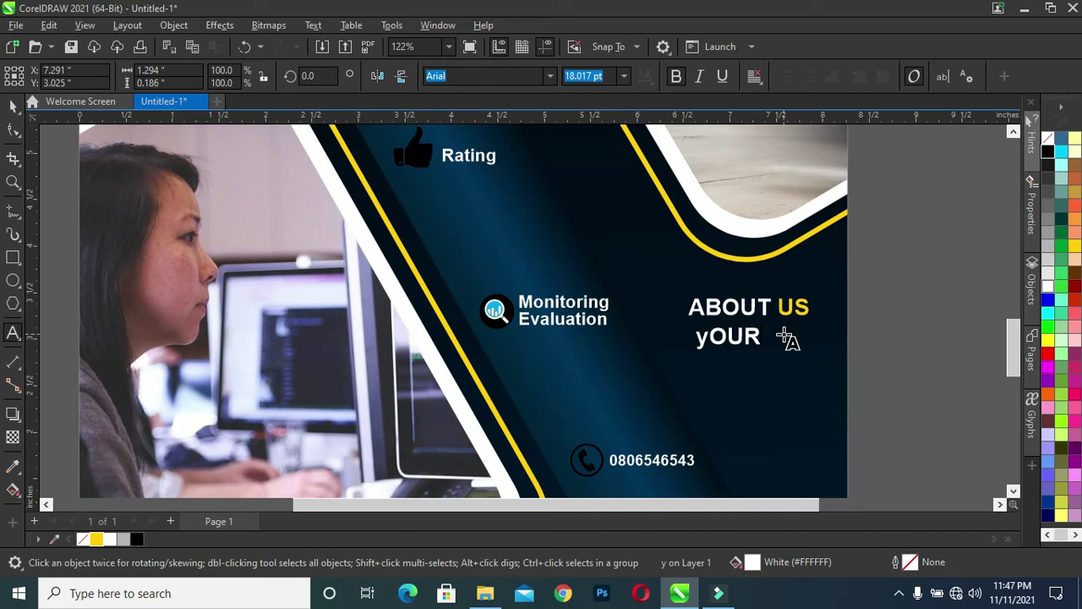
pyautogui.write(' TED')
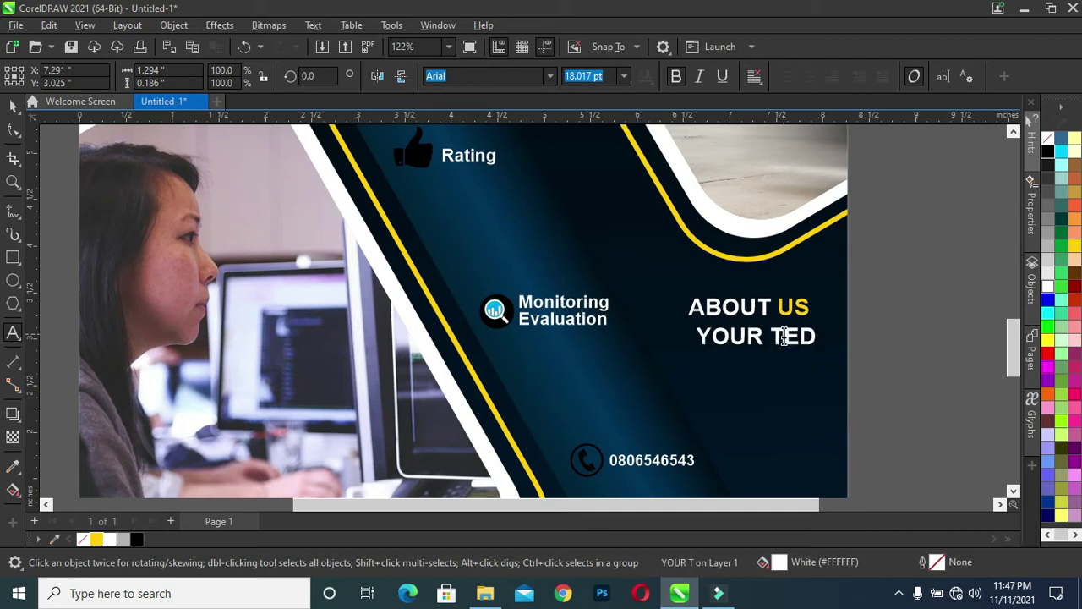
# Step: Finish retyping the copied line as 'YOUR TEXT HERE'
pyautogui.press('BackSpace')
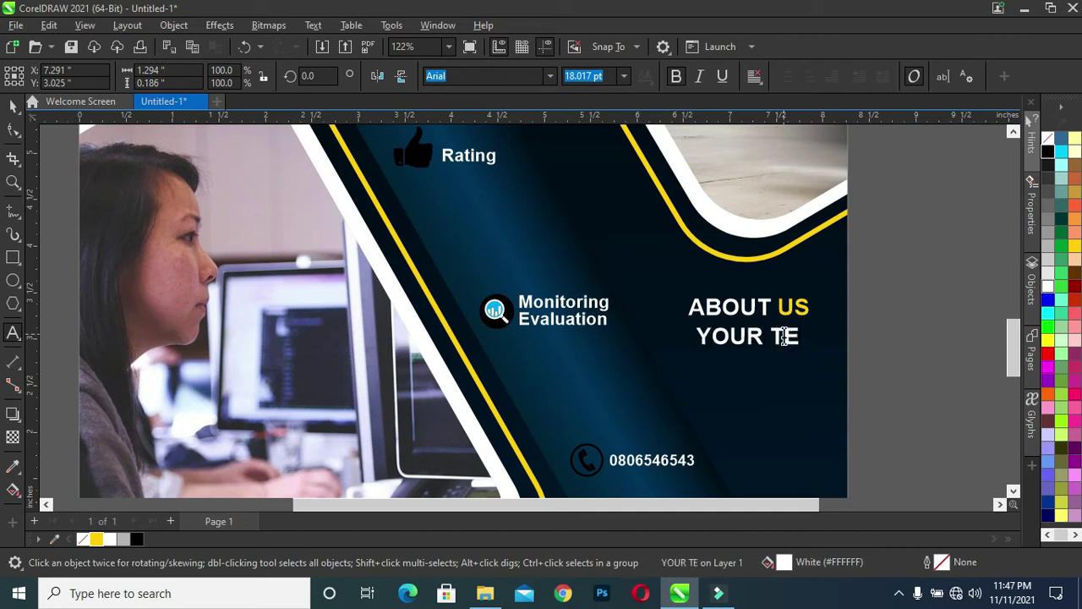
pyautogui.write('XT ')
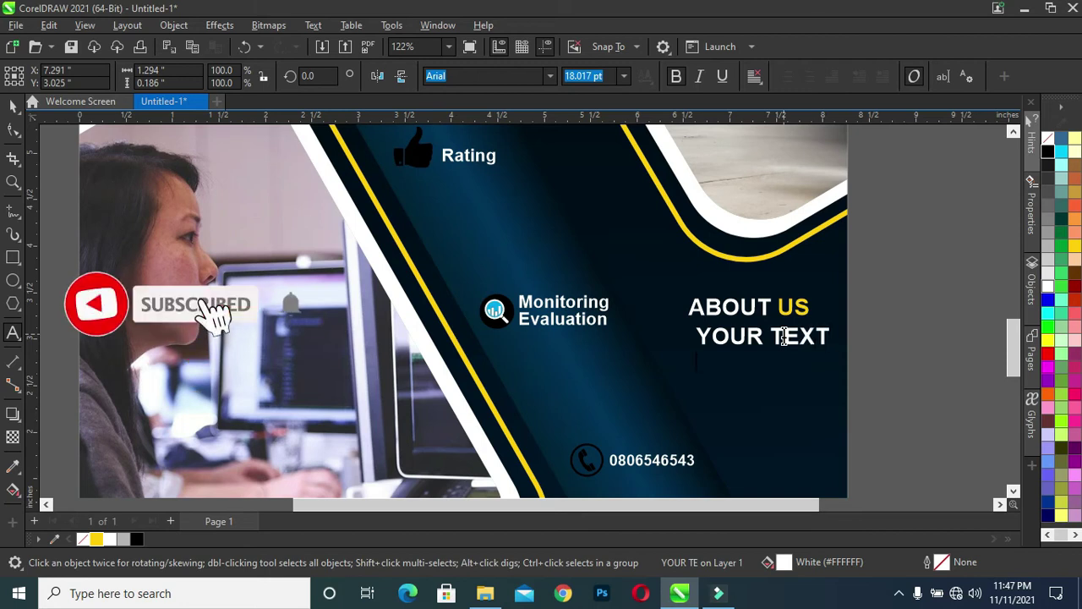
pyautogui.write('HERE')
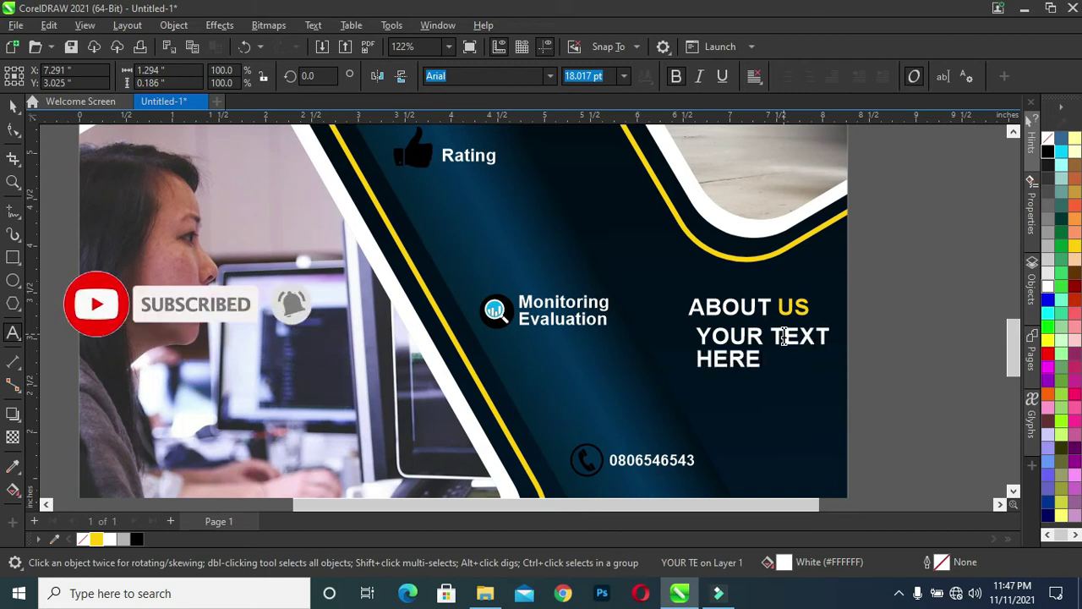
pyautogui.hotkey('ctrl', 'space')
pyautogui.click(781, 336)
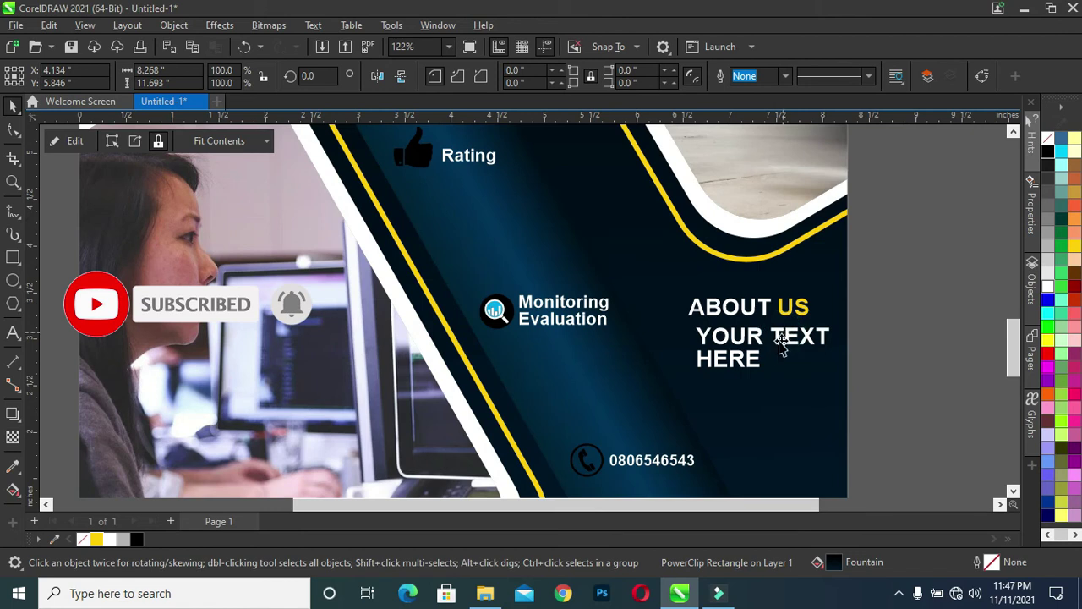
# Step: Centre-align the YOUR TEXT HERE lines and scale them down to about 12 pt
pyautogui.click(791, 344)
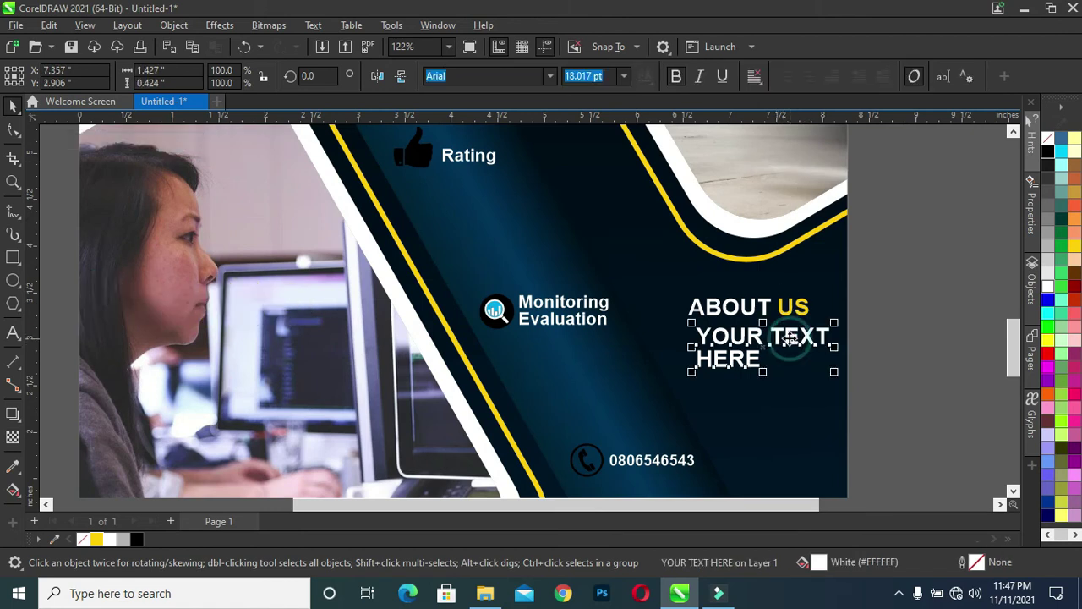
pyautogui.click(755, 76)
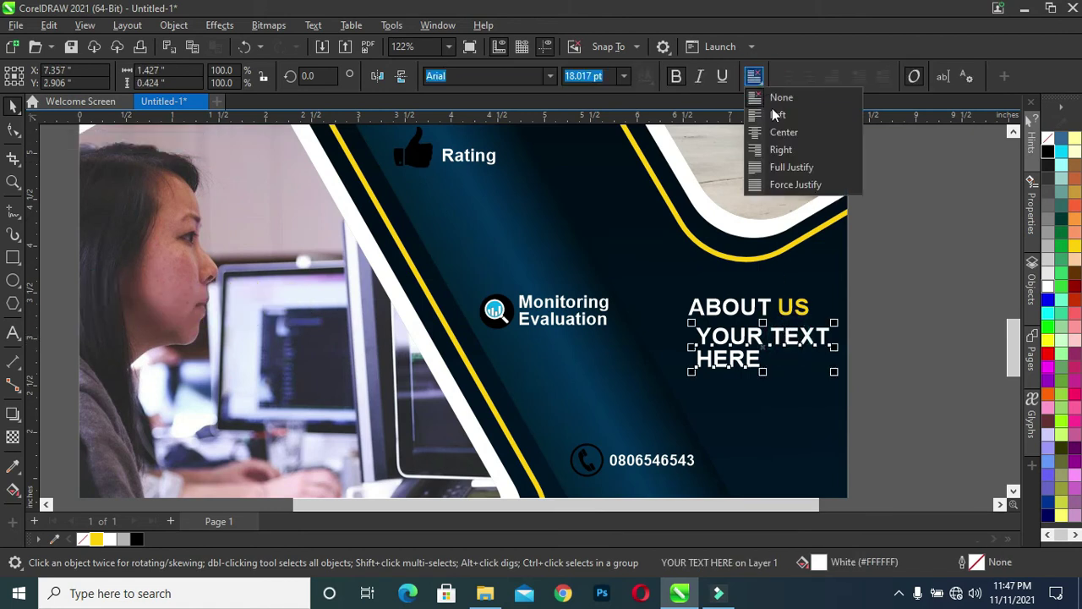
pyautogui.click(782, 131)
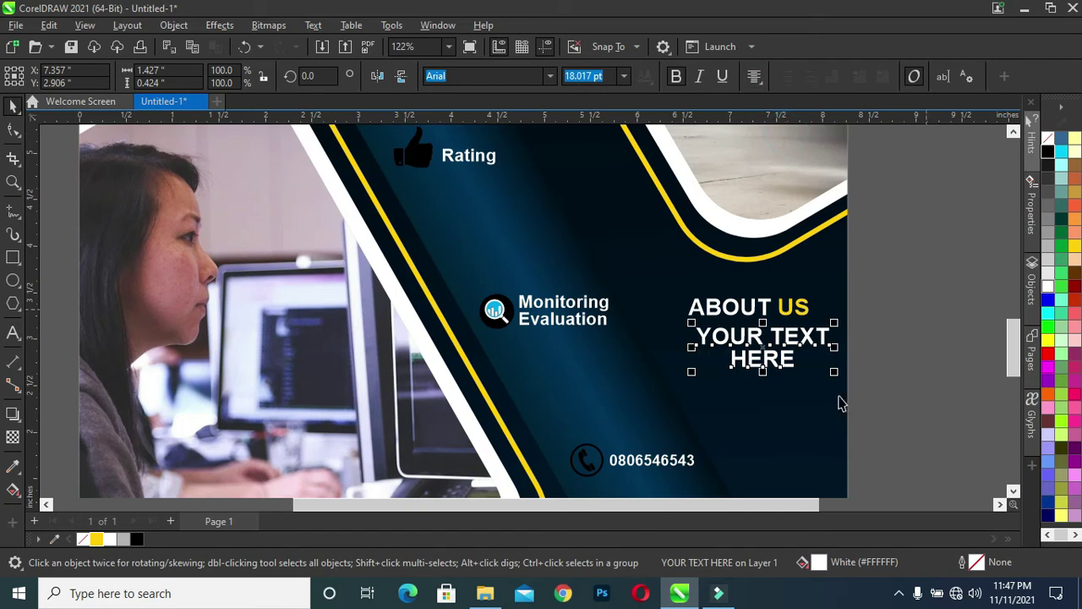
pyautogui.moveTo(833, 372); pyautogui.dragTo(798, 361)
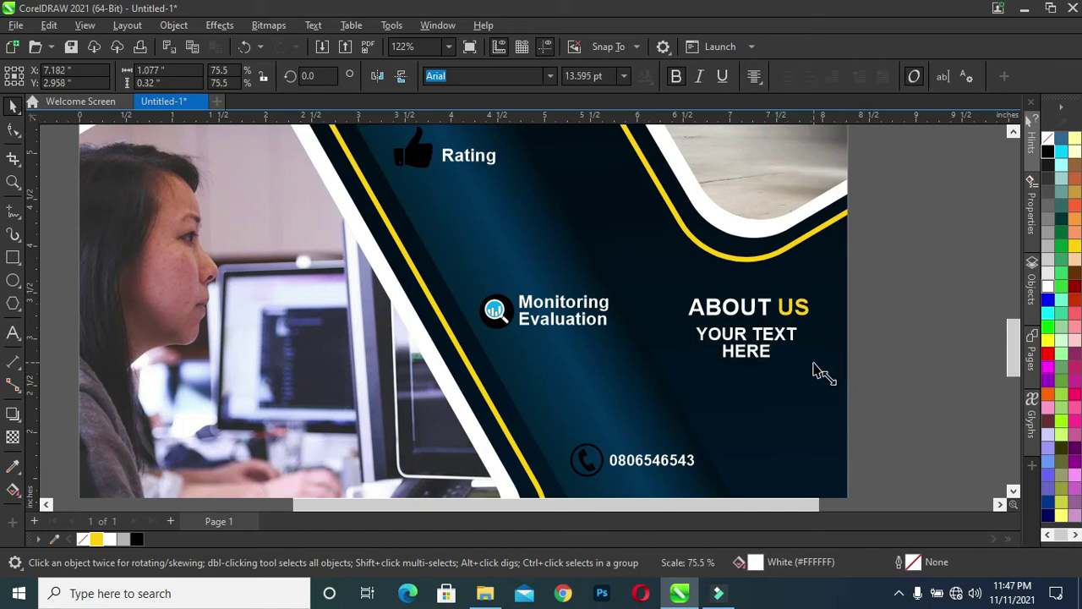
pyautogui.moveTo(690, 364); pyautogui.dragTo(699, 359)
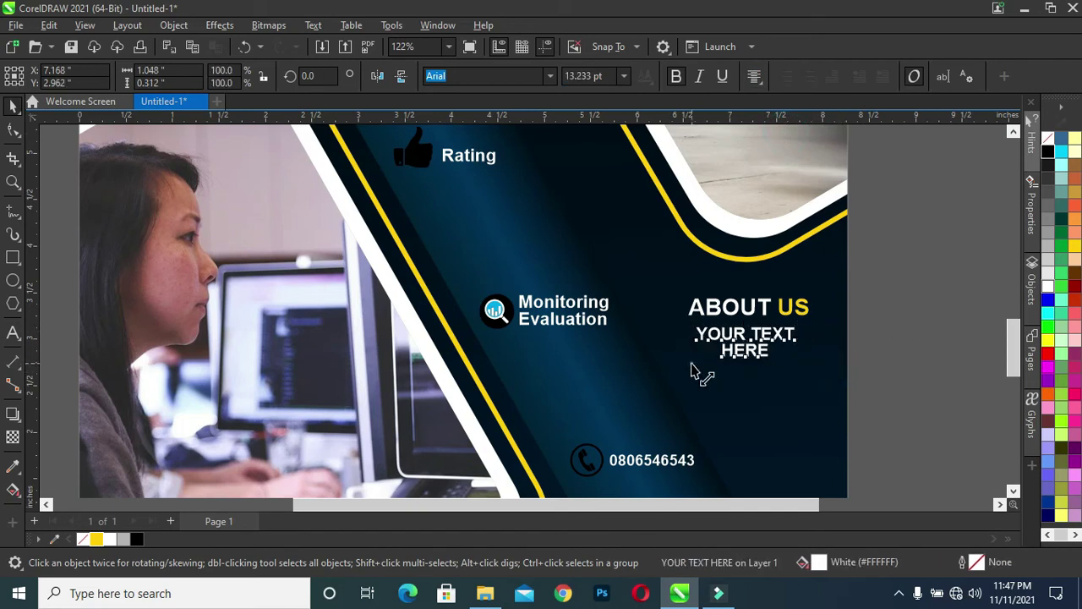
pyautogui.click(905, 270)
# Step: Draw a straight diagonal Freehand line from the dark band's top to near the building photo's lower corner
pyautogui.scroll(-2, 853, 280)
pyautogui.scroll(-2, 832, 287)
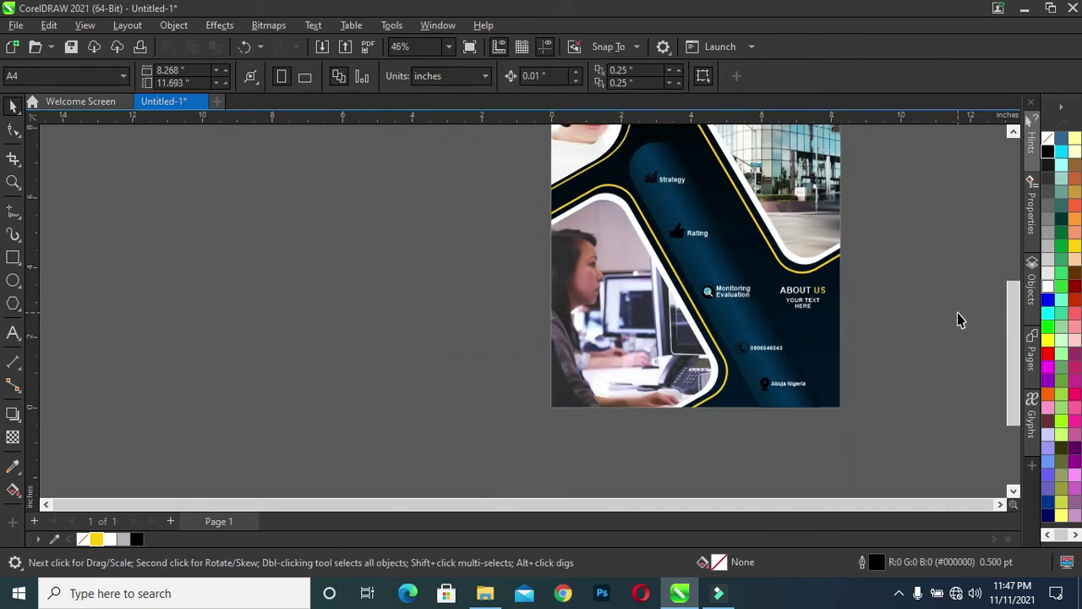
pyautogui.moveTo(1014, 389); pyautogui.dragTo(1001, 337)
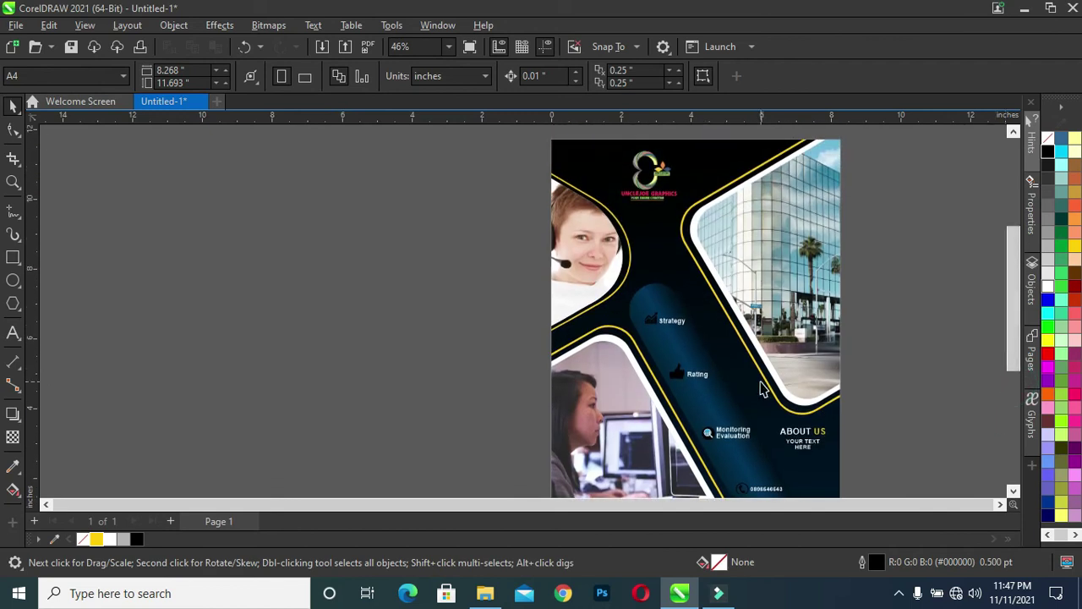
pyautogui.scroll(-1, 761, 389)
pyautogui.click(766, 350)
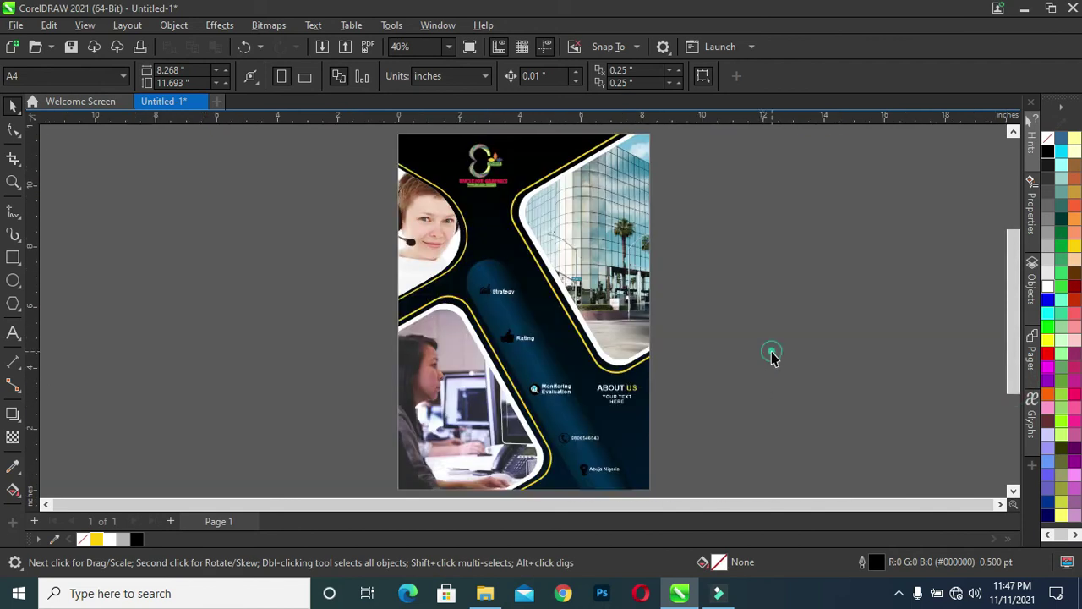
pyautogui.scroll(-1, 753, 314)
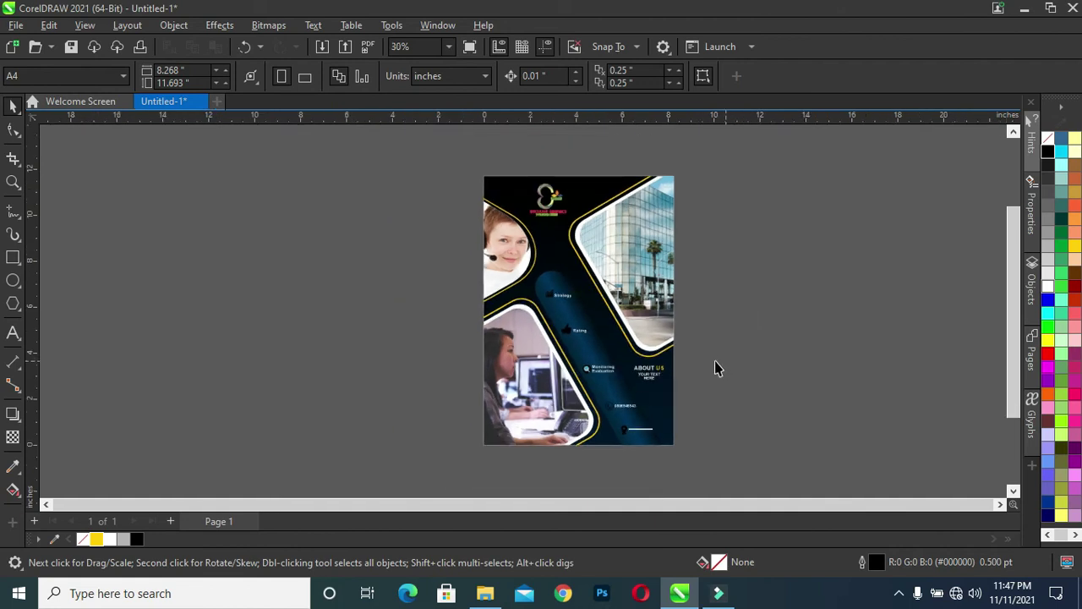
pyautogui.scroll(2, 626, 334)
pyautogui.scroll(2, 510, 315)
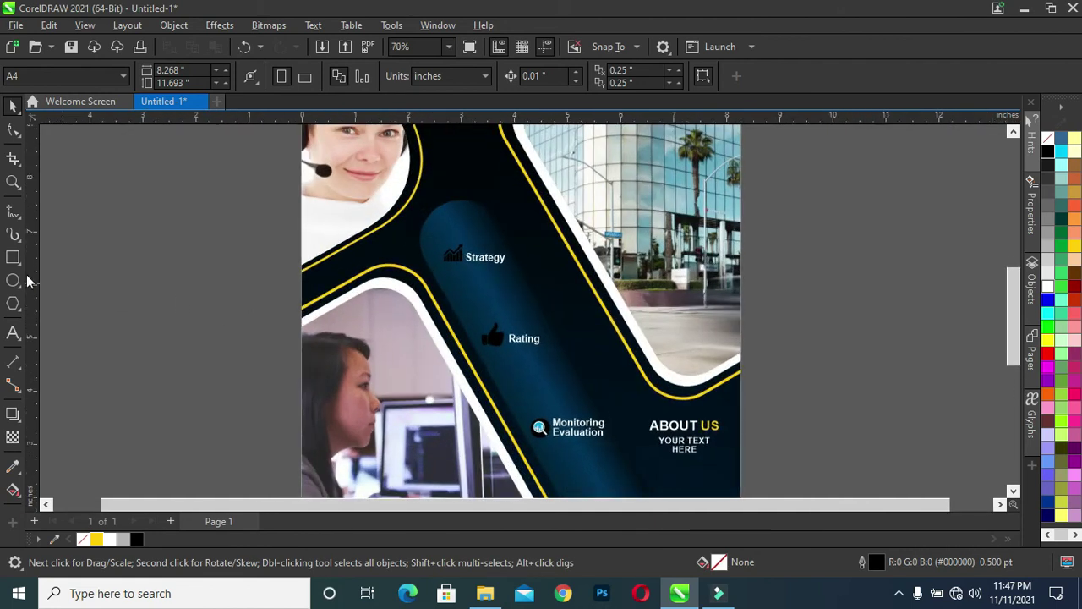
pyautogui.click(12, 211)
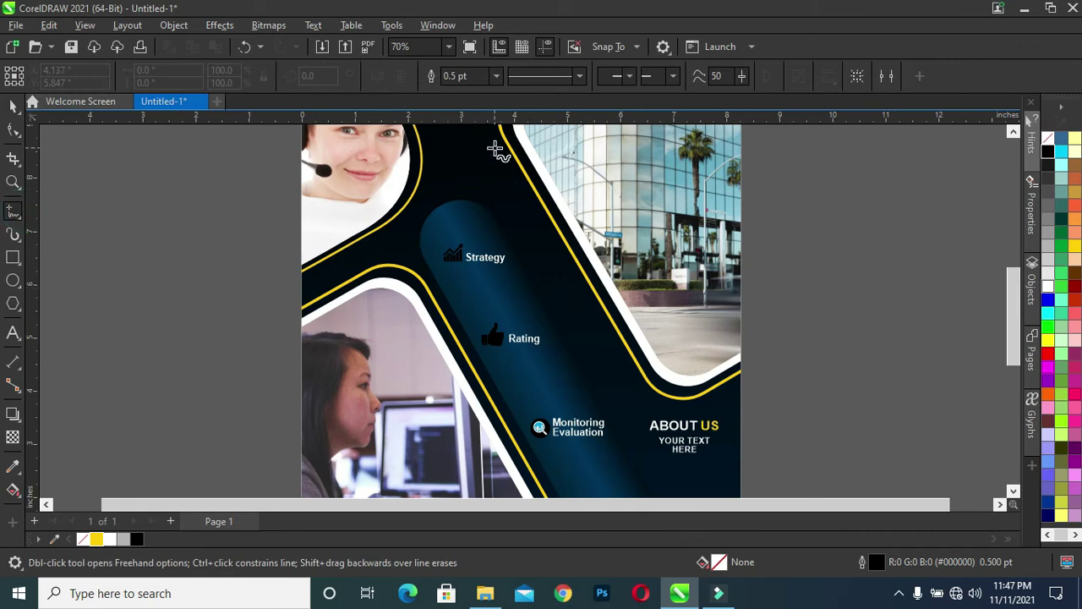
pyautogui.click(487, 145)
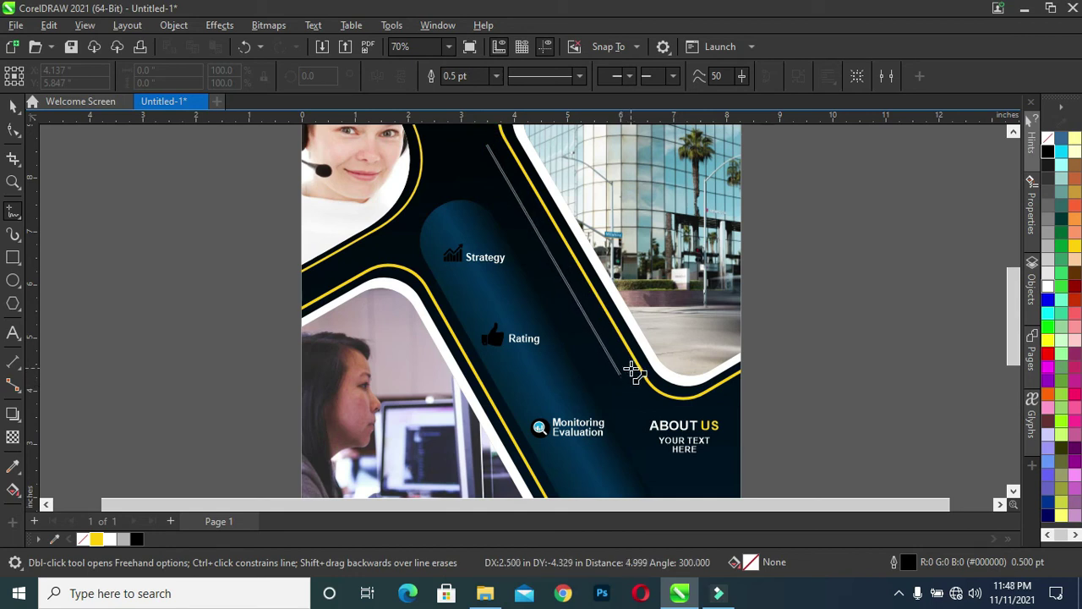
pyautogui.click(628, 374)
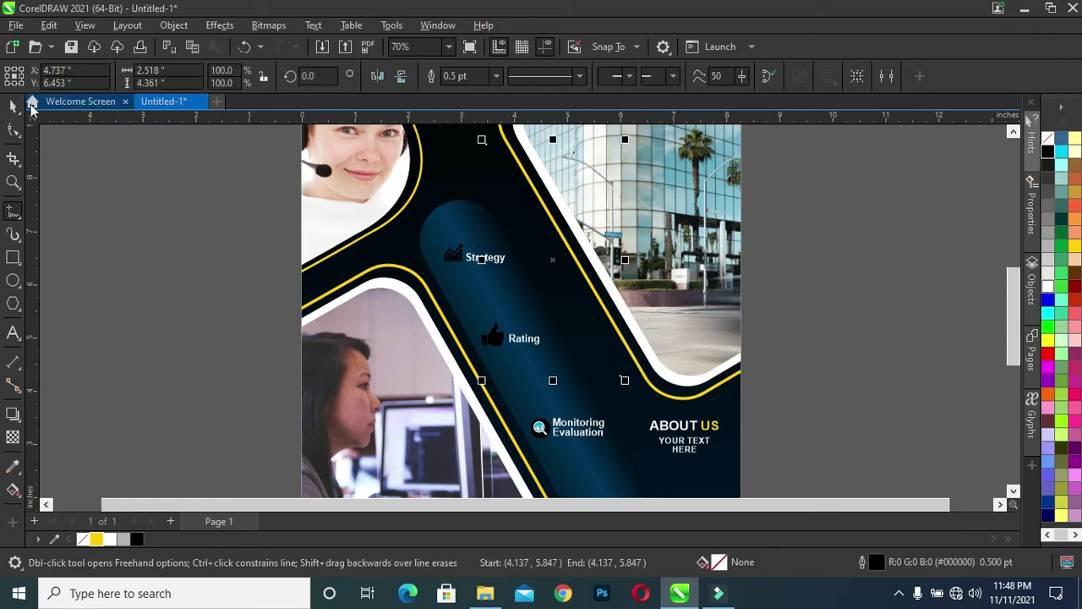
# Step: Give the diagonal line a 2.0 pt yellow outline
pyautogui.click(13, 106)
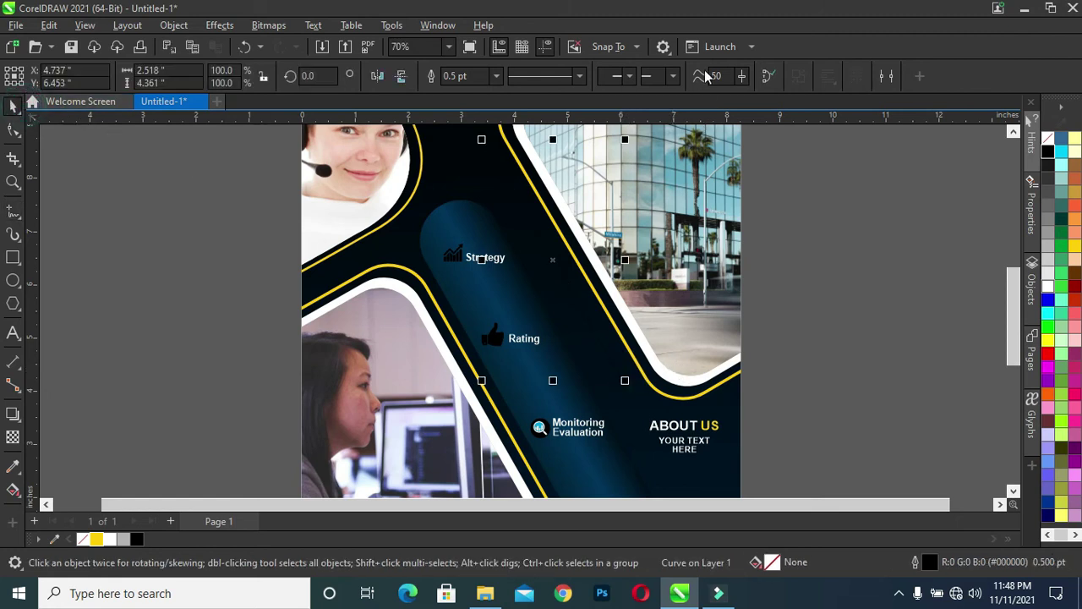
pyautogui.click(496, 76)
pyautogui.click(469, 164)
pyautogui.rightClick(97, 542)
# Step: Move the yellow line right alongside the yellow stripe bordering the building photo
pyautogui.click(147, 381)
pyautogui.scroll(-2, 580, 290)
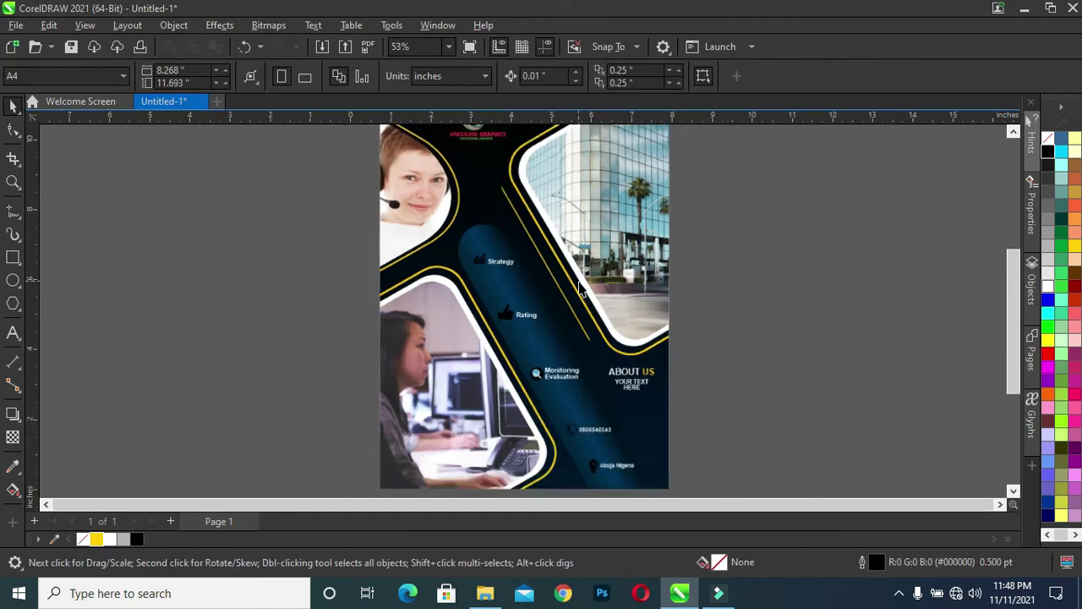
pyautogui.scroll(-1, 580, 290)
pyautogui.scroll(2, 565, 293)
pyautogui.scroll(1, 544, 258)
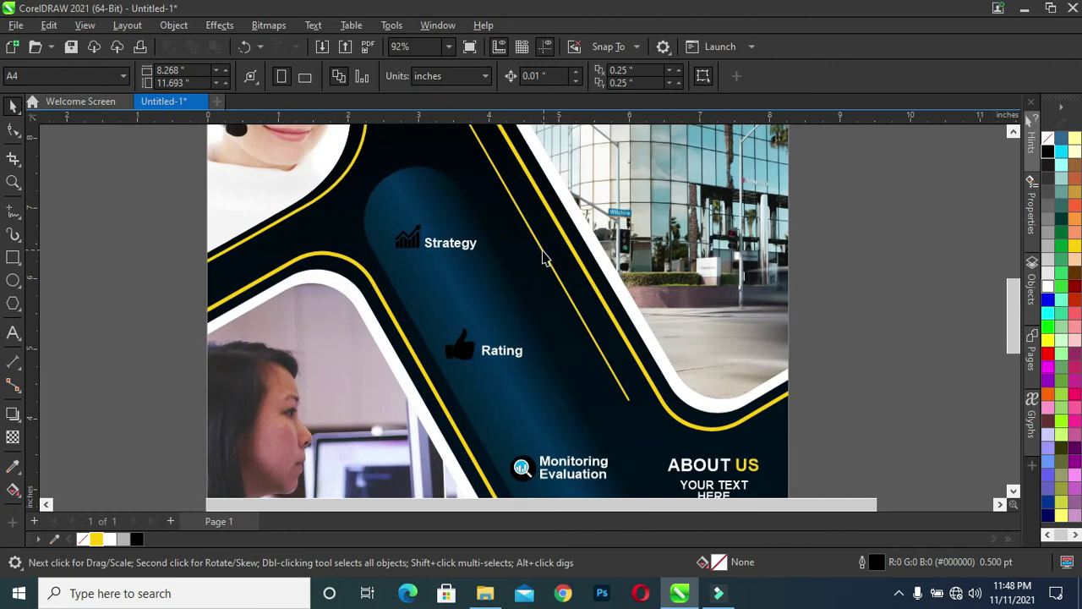
pyautogui.moveTo(544, 258); pyautogui.dragTo(562, 247)
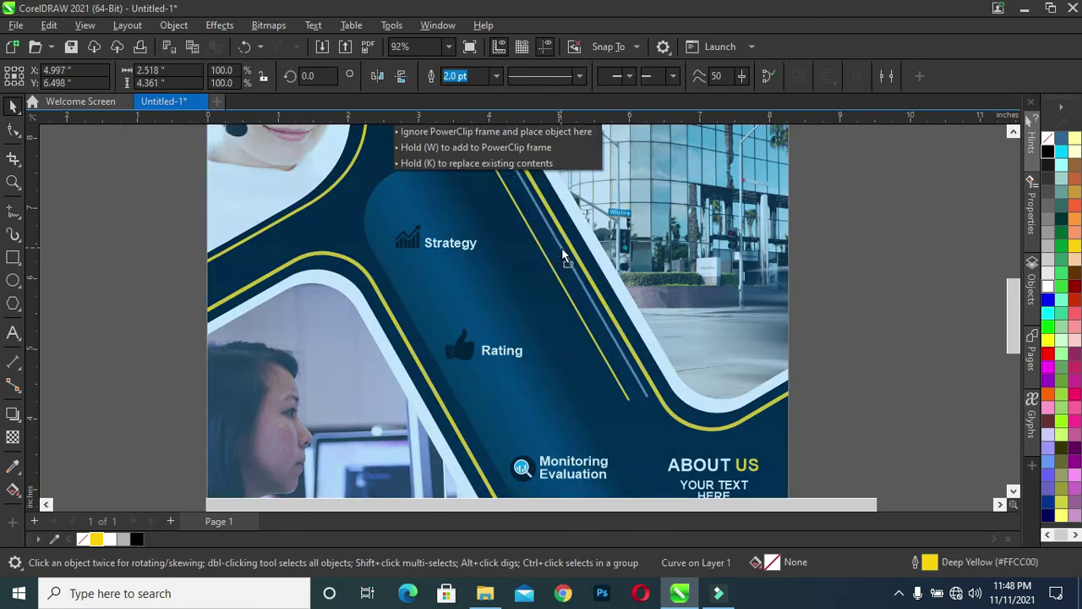
pyautogui.moveTo(562, 247); pyautogui.dragTo(562, 245)
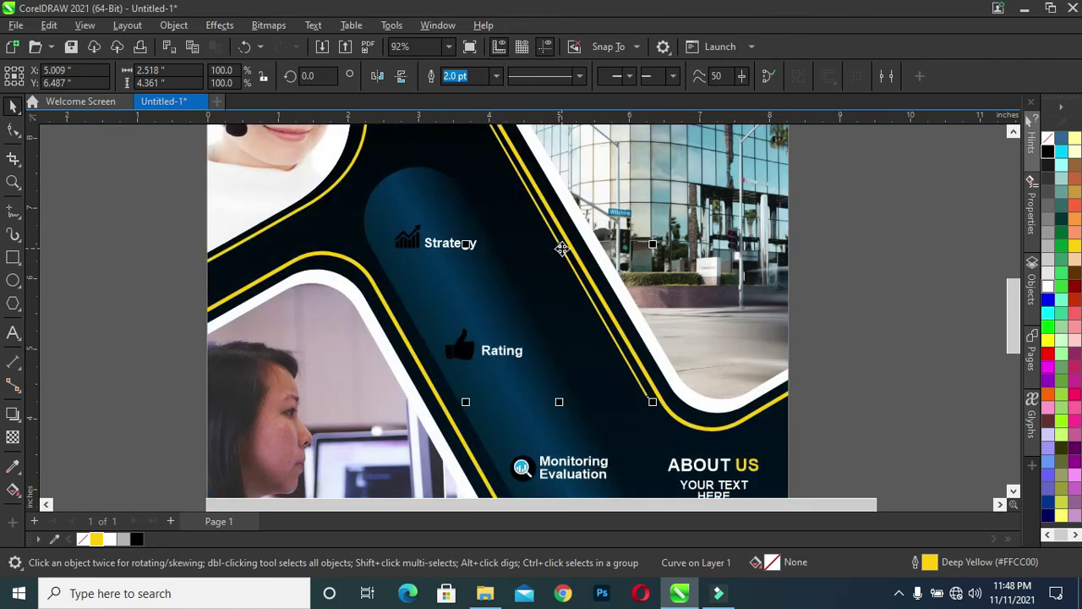
pyautogui.scroll(-1, 583, 254)
pyautogui.scroll(-1, 617, 265)
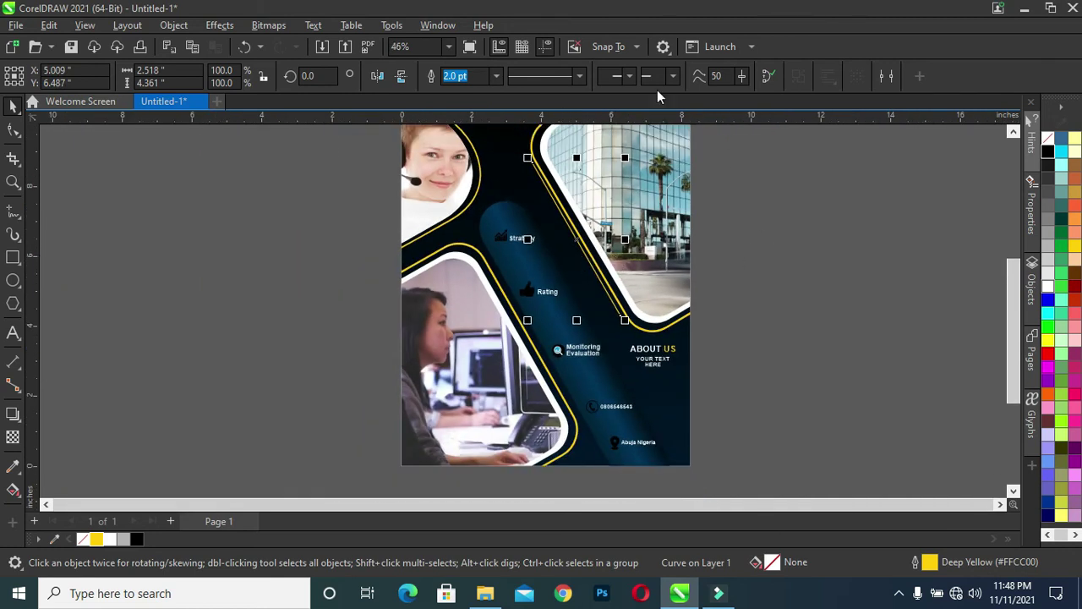
# Step: Set the yellow line's outline width to 3.0 pt
pyautogui.click(496, 76)
pyautogui.click(469, 176)
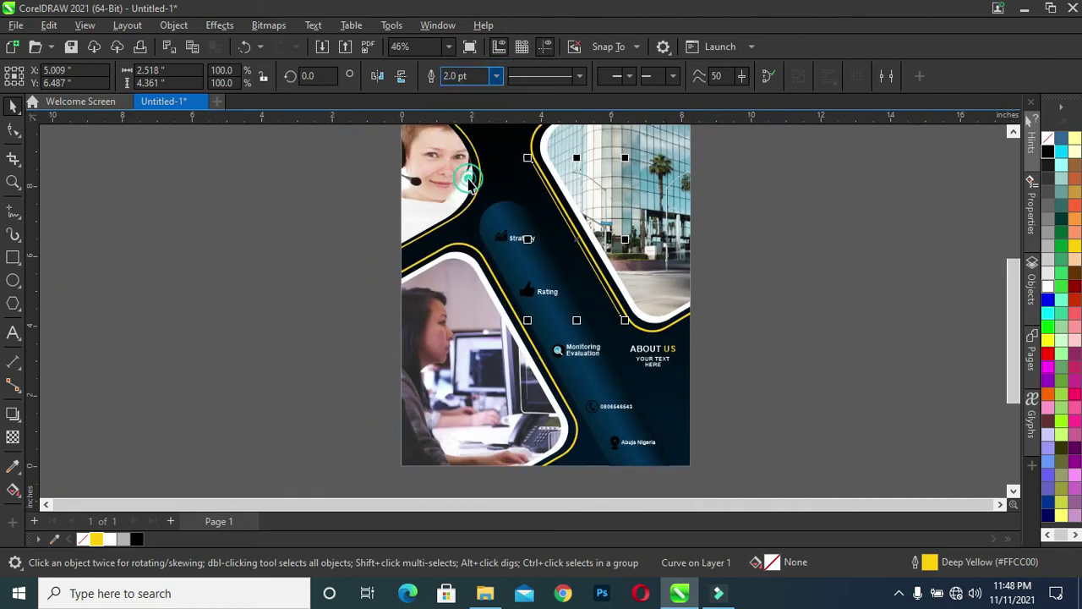
pyautogui.write('3')
pyautogui.scroll(1, 618, 239)
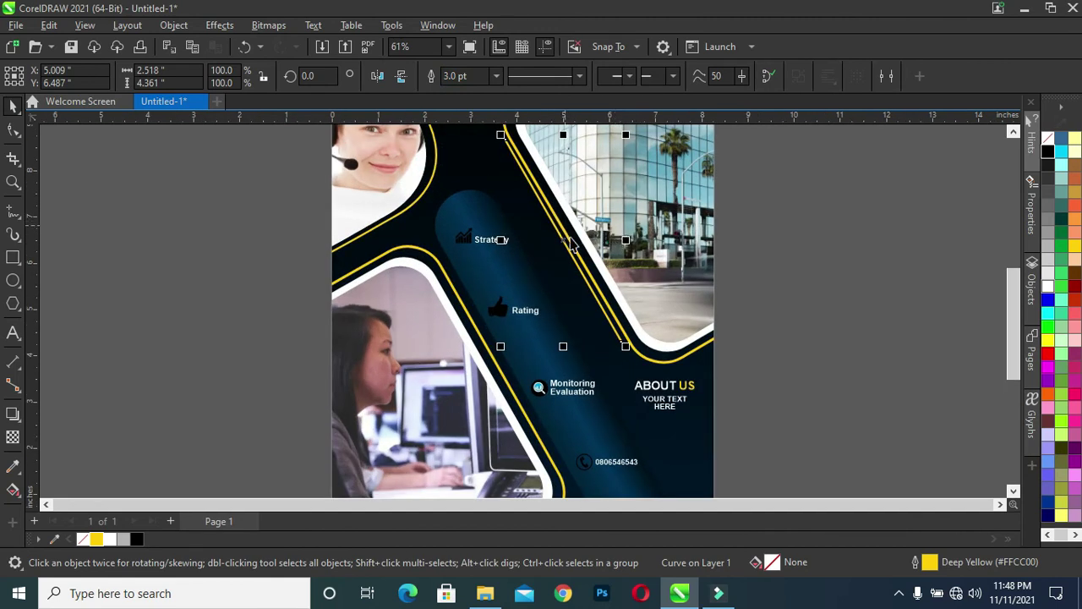
# Step: Rotate the line parallel to the stripe, then deselect it
pyautogui.click(572, 264)
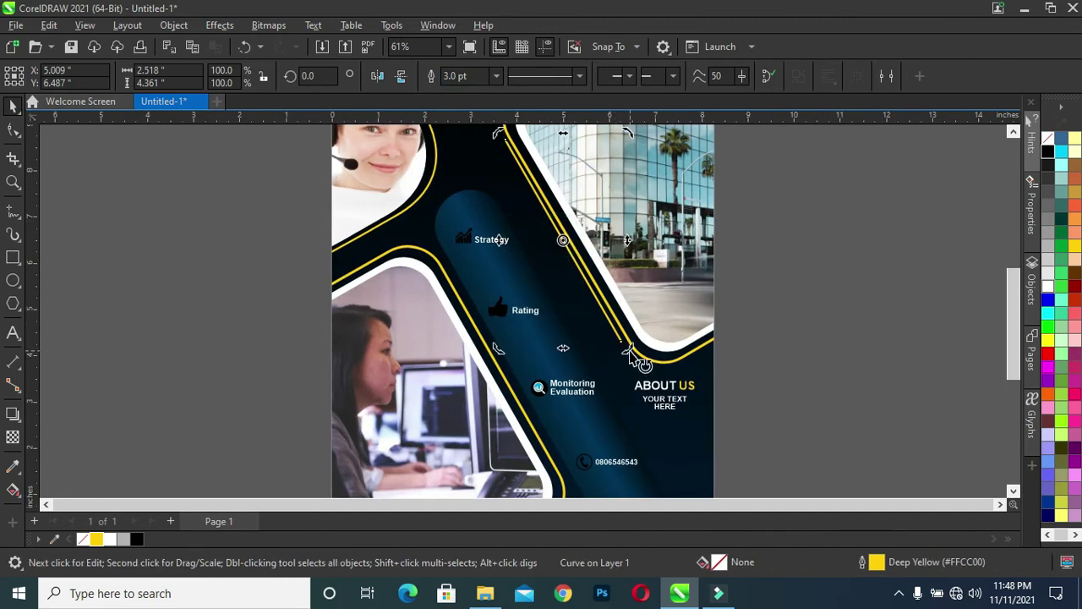
pyautogui.scroll(2, 630, 354)
pyautogui.scroll(1, 609, 338)
pyautogui.moveTo(708, 441); pyautogui.dragTo(717, 425)
pyautogui.scroll(-1, 715, 330)
pyautogui.scroll(-2, 727, 322)
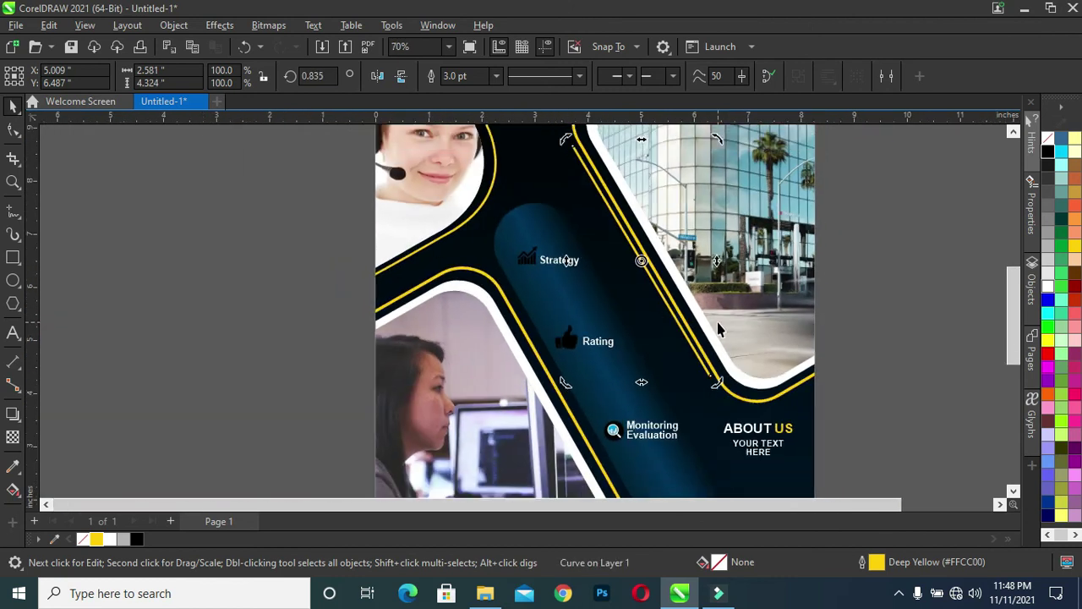
pyautogui.scroll(-1, 758, 311)
pyautogui.click(934, 252)
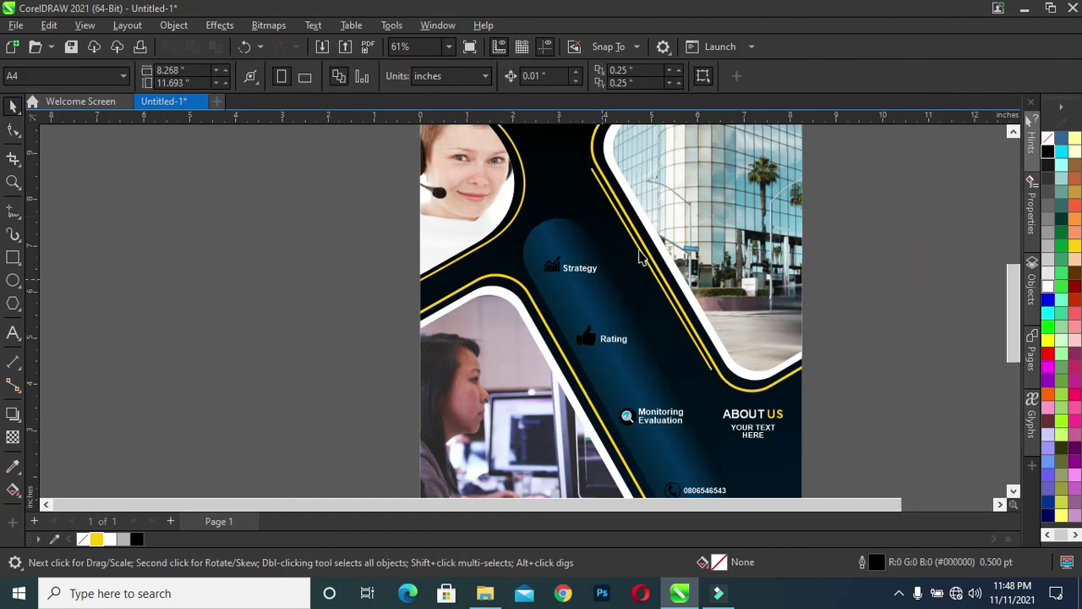
pyautogui.scroll(1, 640, 254)
pyautogui.scroll(-1, 639, 255)
pyautogui.scroll(-1, 642, 255)
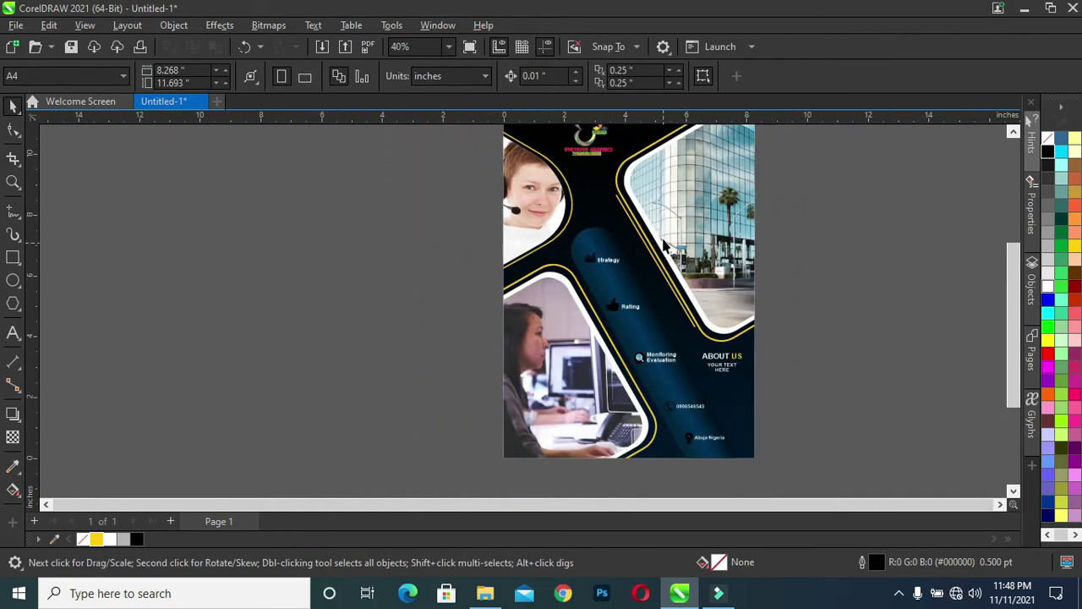
pyautogui.scroll(1, 1011, 355)
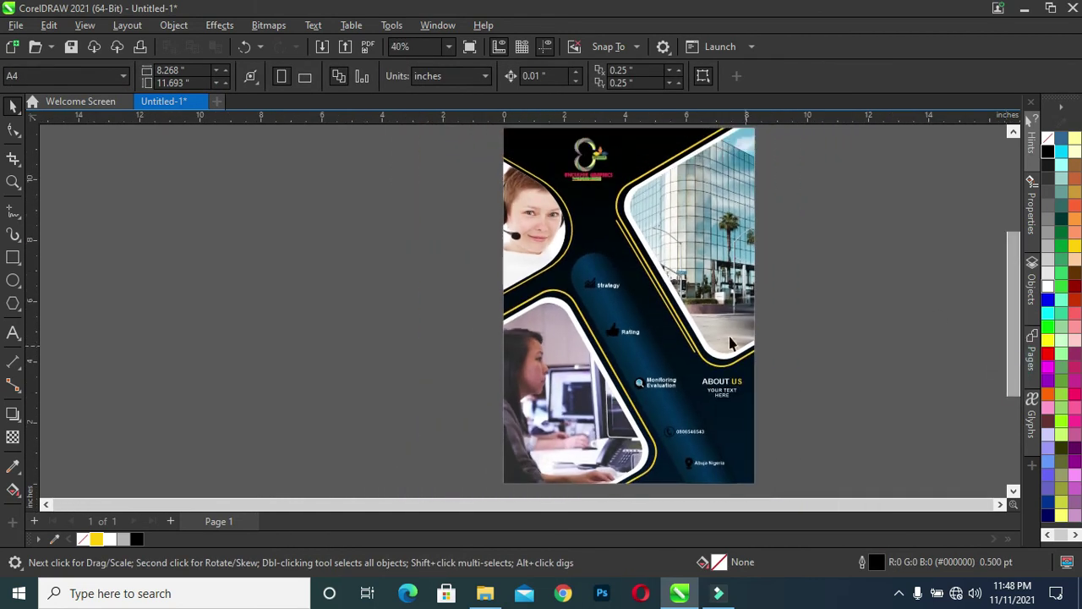
pyautogui.scroll(1, 647, 287)
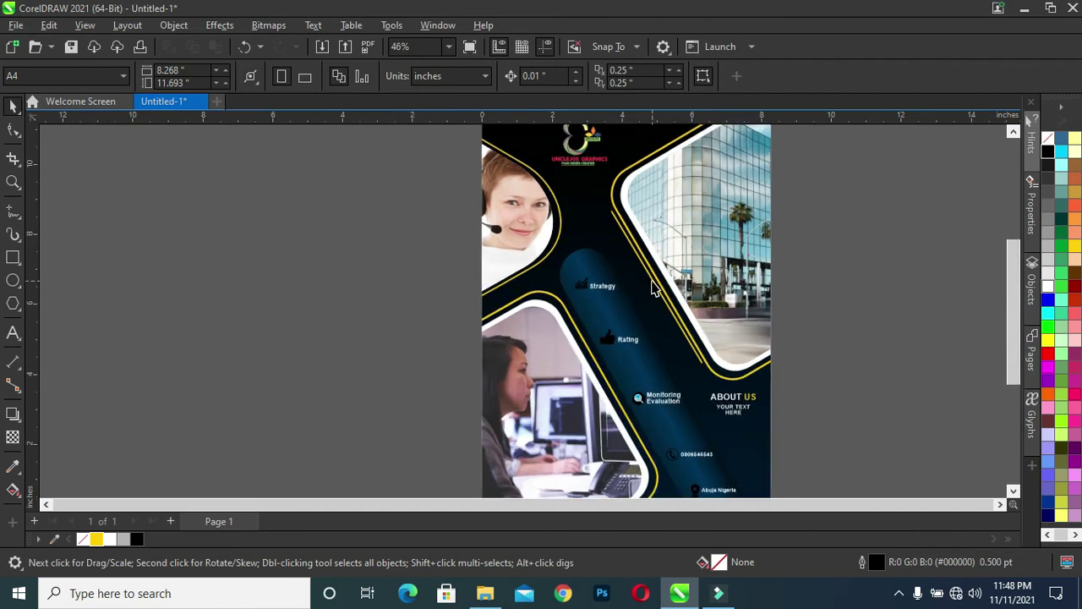
# Step: Drag a copy of the yellow line down to the border beside the lower office photo
pyautogui.click(658, 290)
pyautogui.moveTo(655, 287)
pyautogui.mouseDown()
pyautogui.moveTo(616, 391)
pyautogui.moveTo(613, 375)
pyautogui.mouseUp()
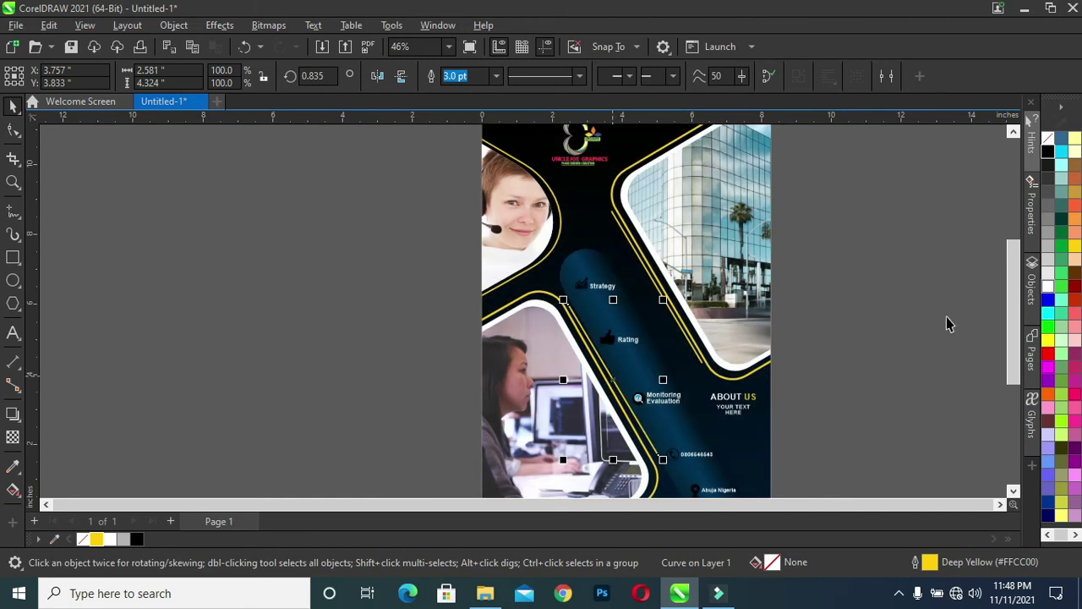
pyautogui.moveTo(1020, 369); pyautogui.dragTo(1021, 397)
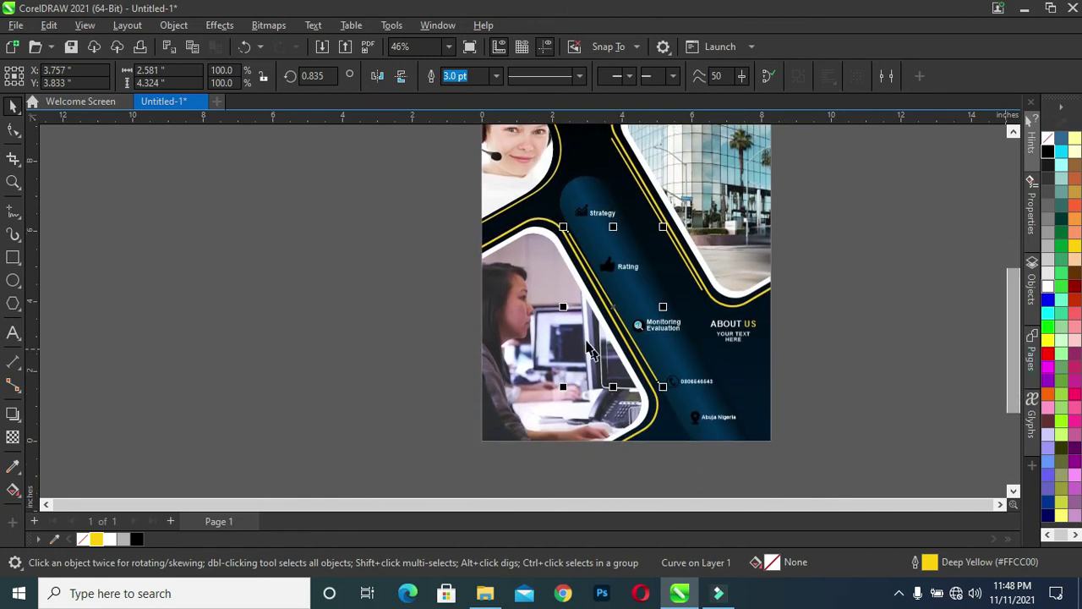
pyautogui.scroll(2, 592, 350)
# Step: Rotate the copy to match the border and nudge it left and down into place
pyautogui.click(625, 290)
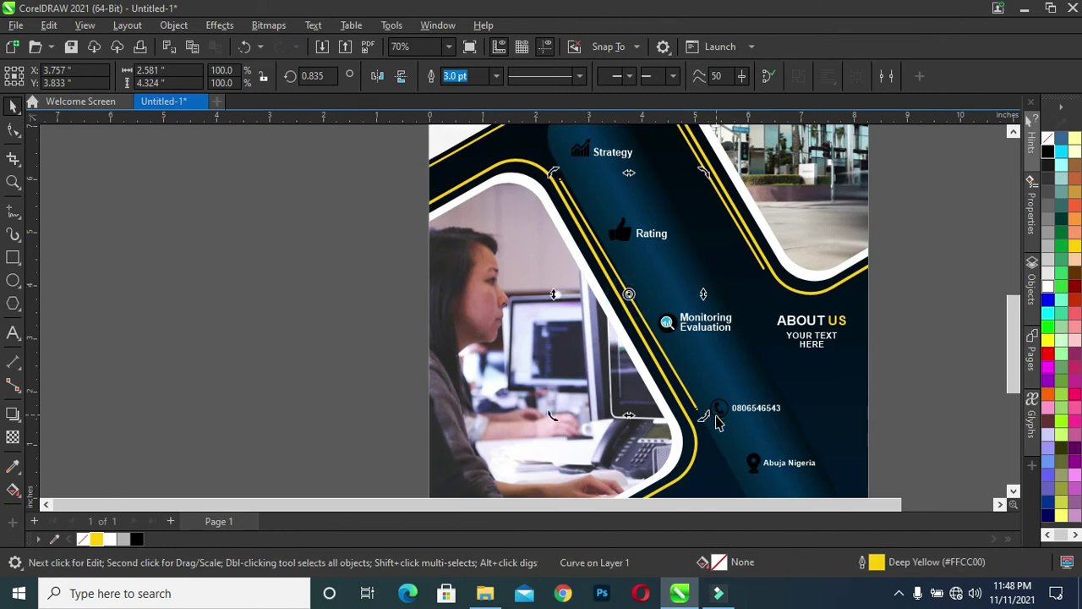
pyautogui.moveTo(708, 416); pyautogui.dragTo(706, 422)
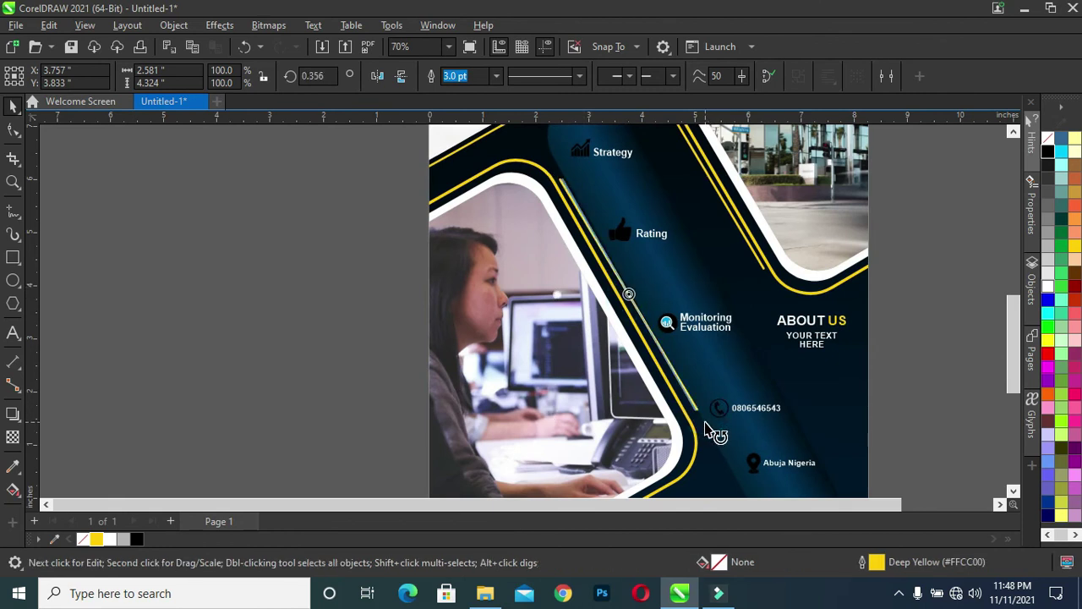
pyautogui.moveTo(705, 421); pyautogui.dragTo(710, 410)
pyautogui.hotkey('ctrl', 'Left')
pyautogui.hotkey('ctrl', 'Left')
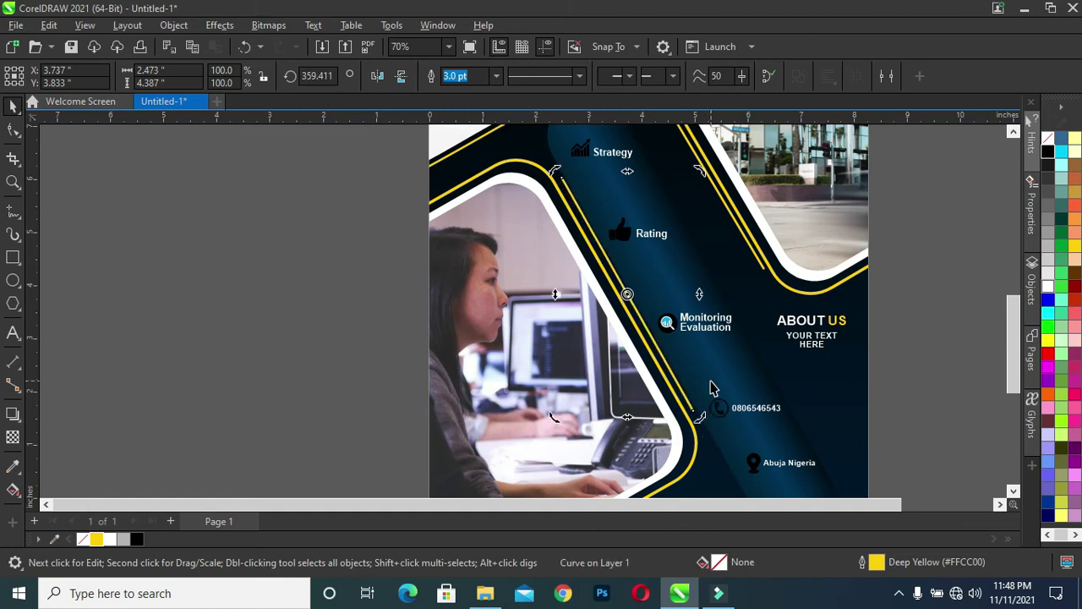
pyautogui.hotkey('ctrl', 'Left')
pyautogui.hotkey('ctrl', 'Left')
pyautogui.hotkey('ctrl', 'Left')
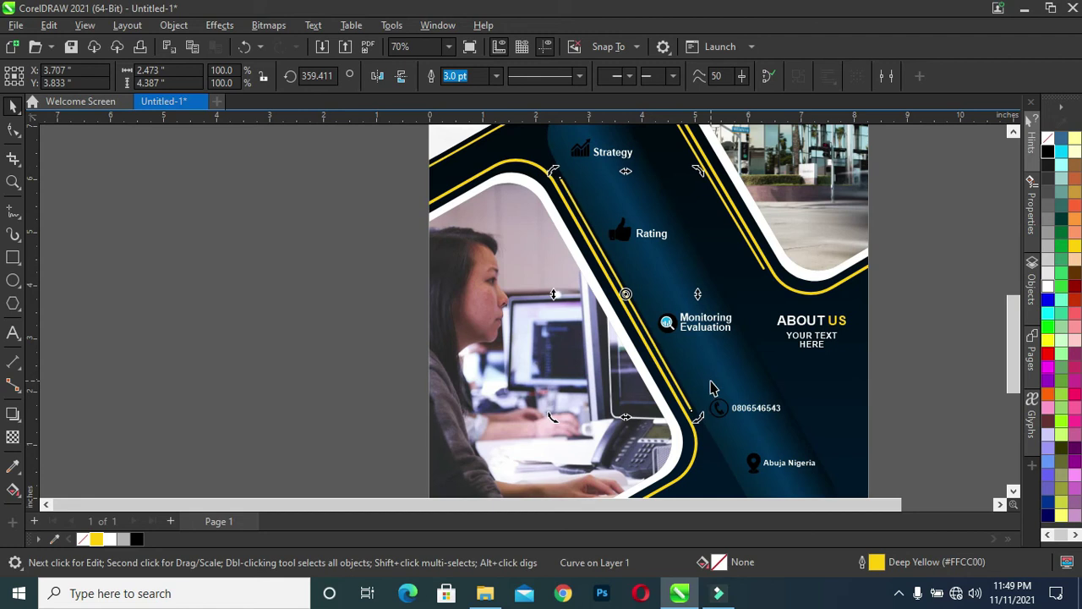
pyautogui.hotkey('ctrl', 'Left')
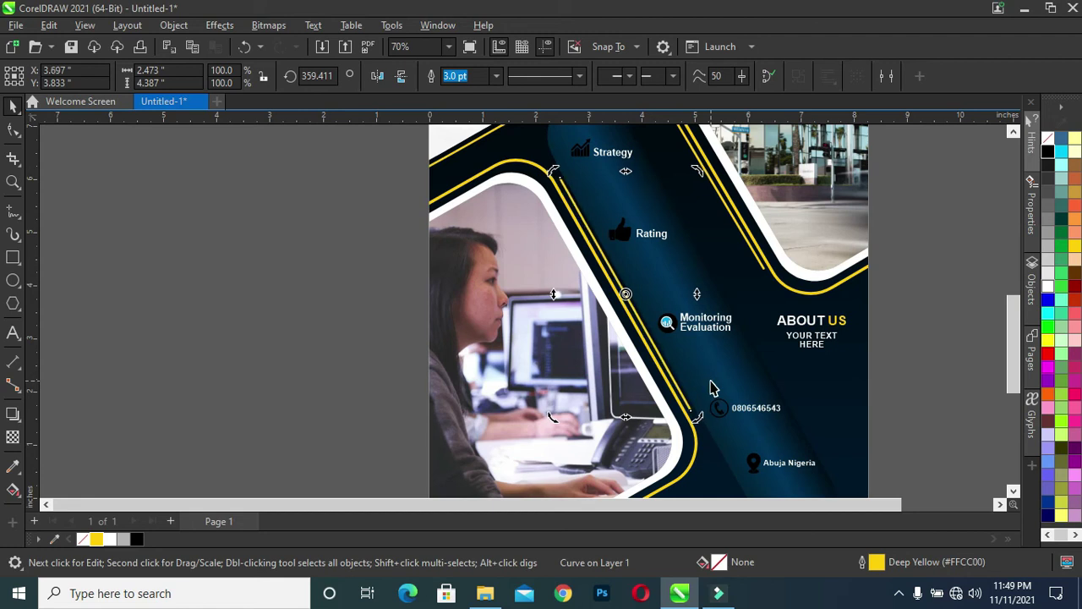
pyautogui.hotkey('ctrl', 'Down')
pyautogui.hotkey('ctrl', 'Down')
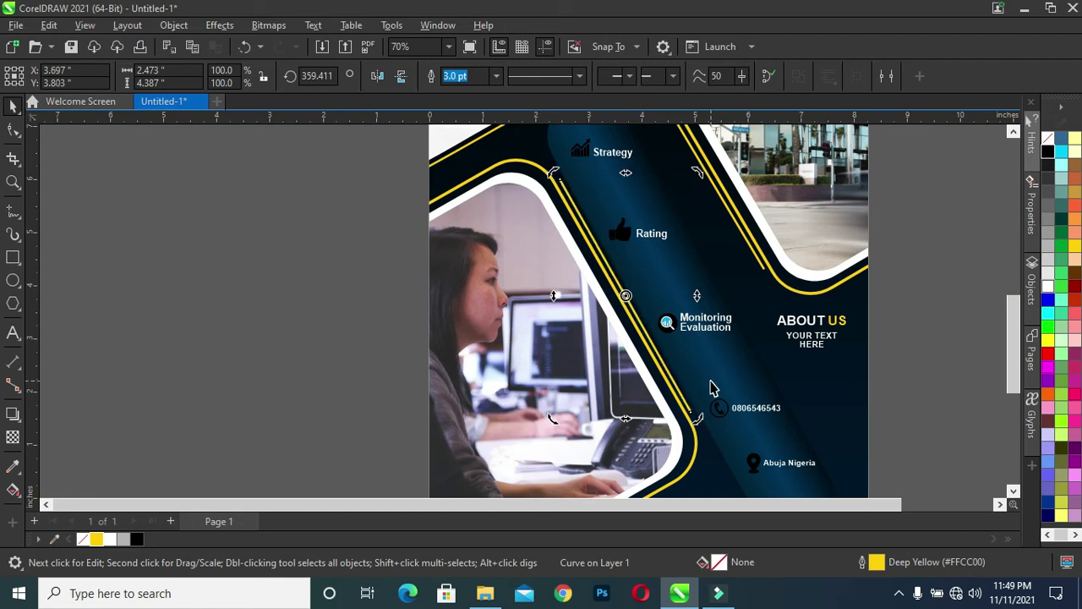
pyautogui.click(330, 347)
# Step: Move the thin yellow line up toward the building photo's top border
pyautogui.scroll(-1, 719, 262)
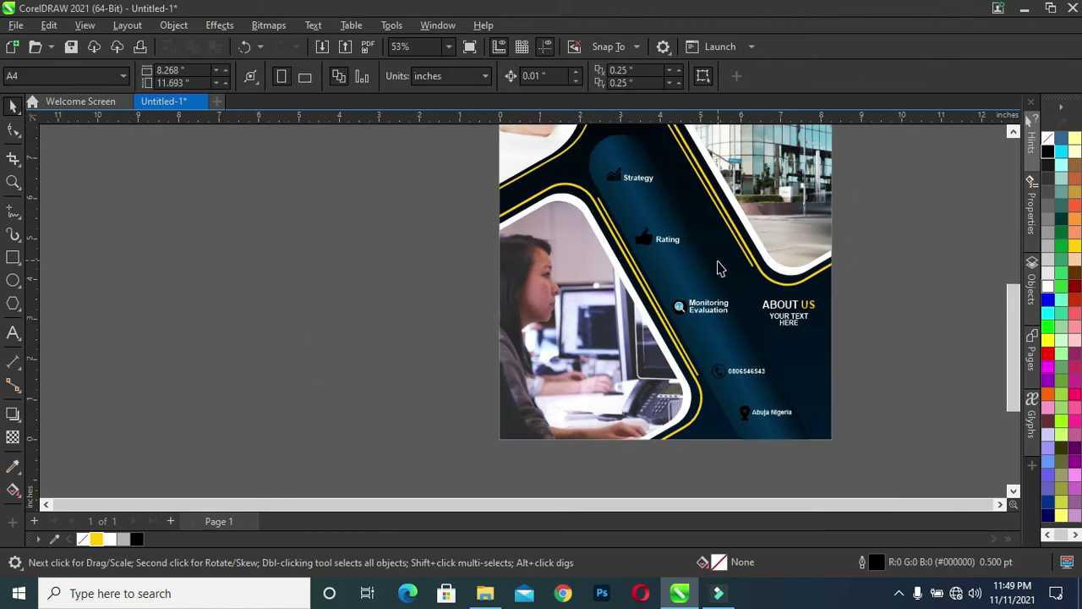
pyautogui.scroll(-1, 717, 268)
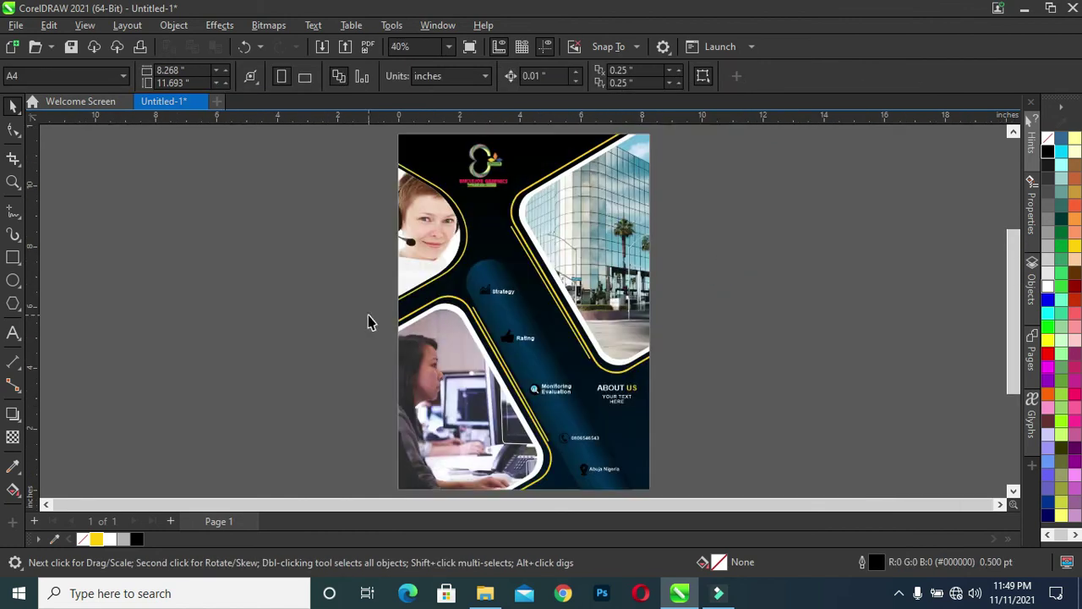
pyautogui.click(342, 304)
pyautogui.scroll(1, 521, 393)
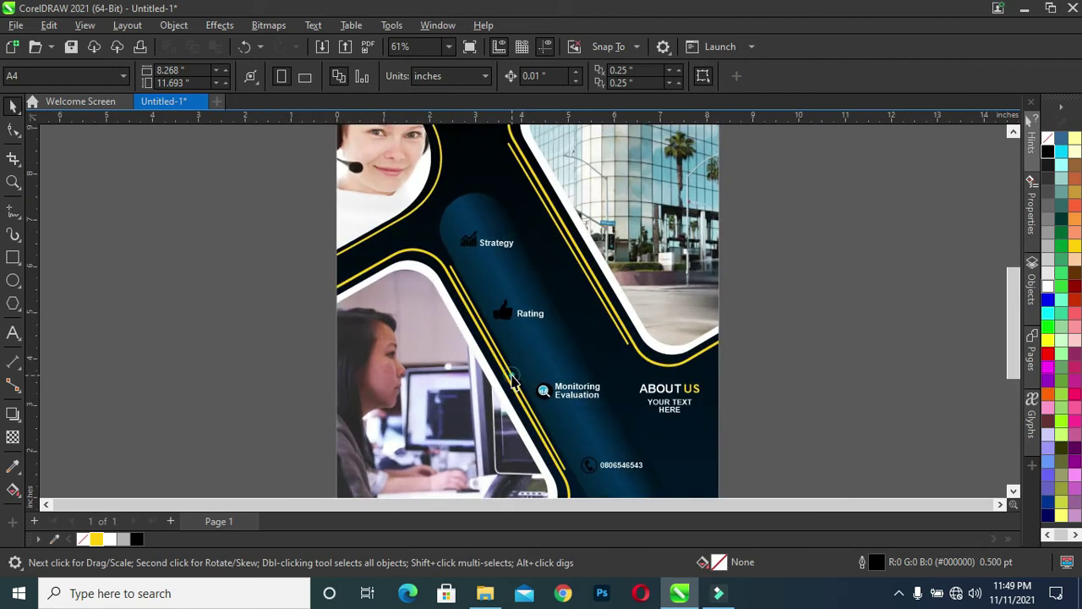
pyautogui.moveTo(512, 378); pyautogui.dragTo(526, 209)
pyautogui.moveTo(1015, 307); pyautogui.dragTo(1014, 268)
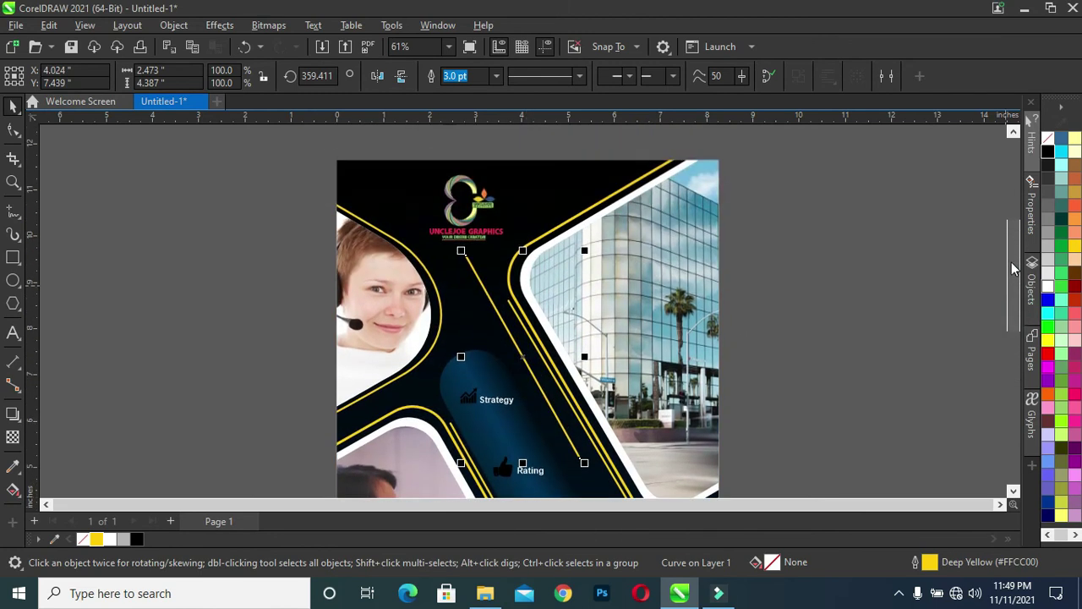
pyautogui.moveTo(522, 358); pyautogui.dragTo(590, 223)
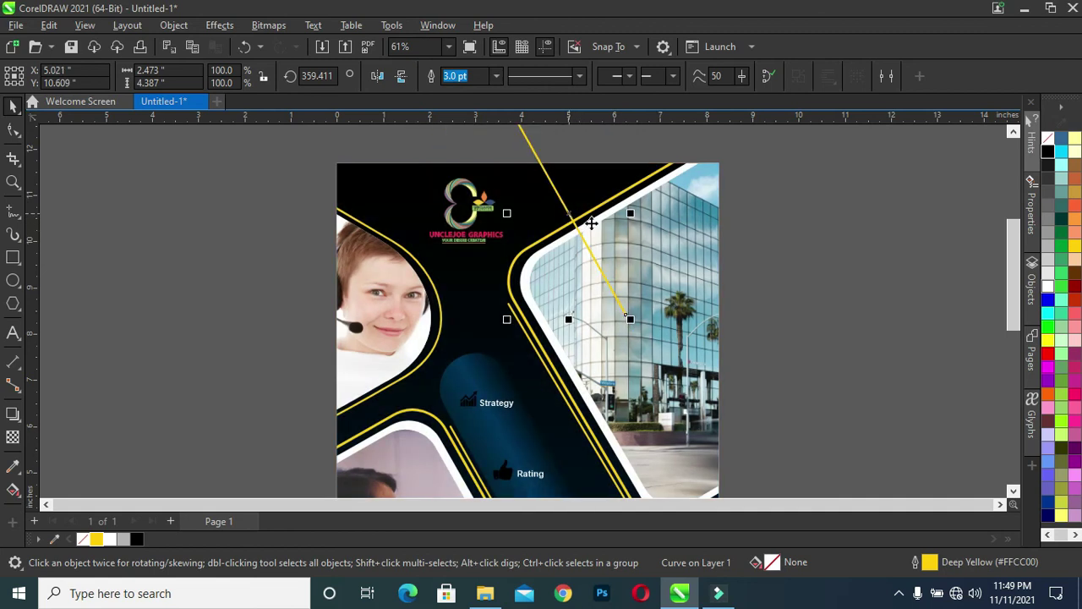
# Step: Rotate the line to about 270° along the top border and scale it to 57.6%
pyautogui.click(570, 211)
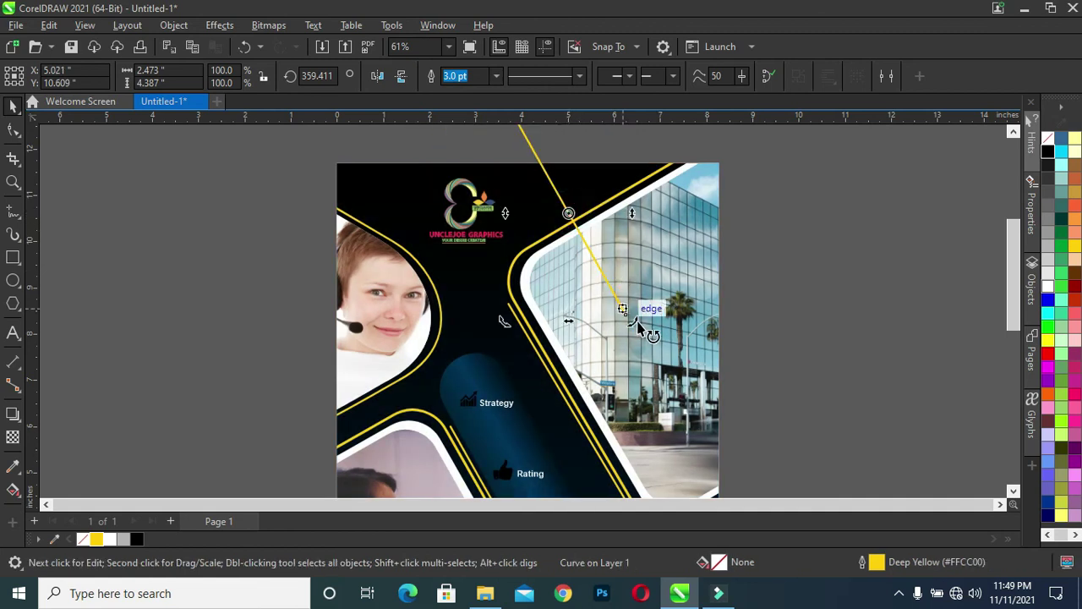
pyautogui.moveTo(636, 324); pyautogui.dragTo(490, 265)
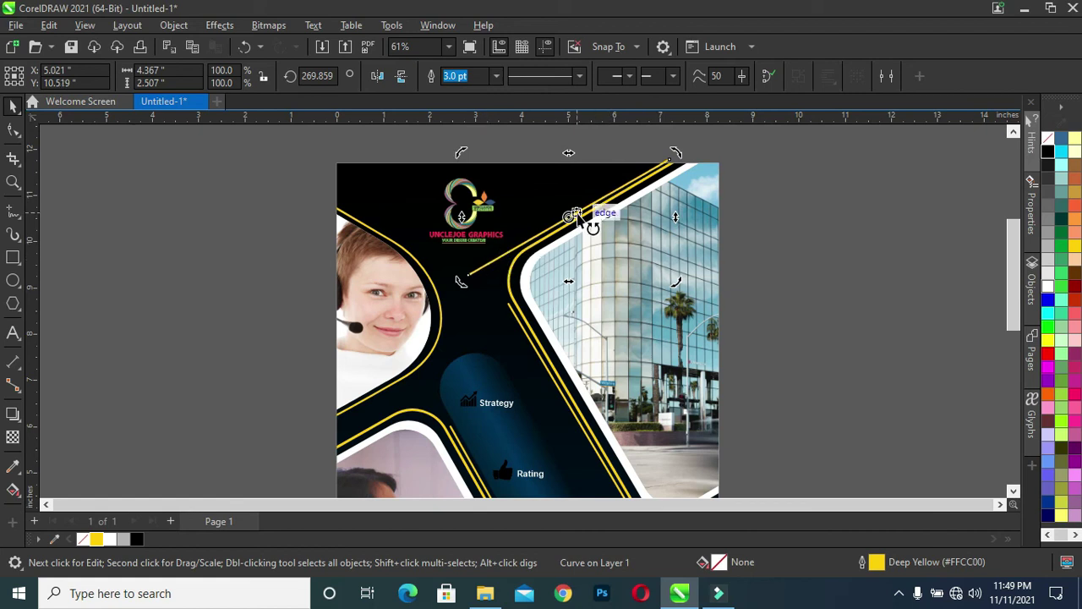
pyautogui.moveTo(589, 223); pyautogui.dragTo(549, 243)
pyautogui.click(470, 279)
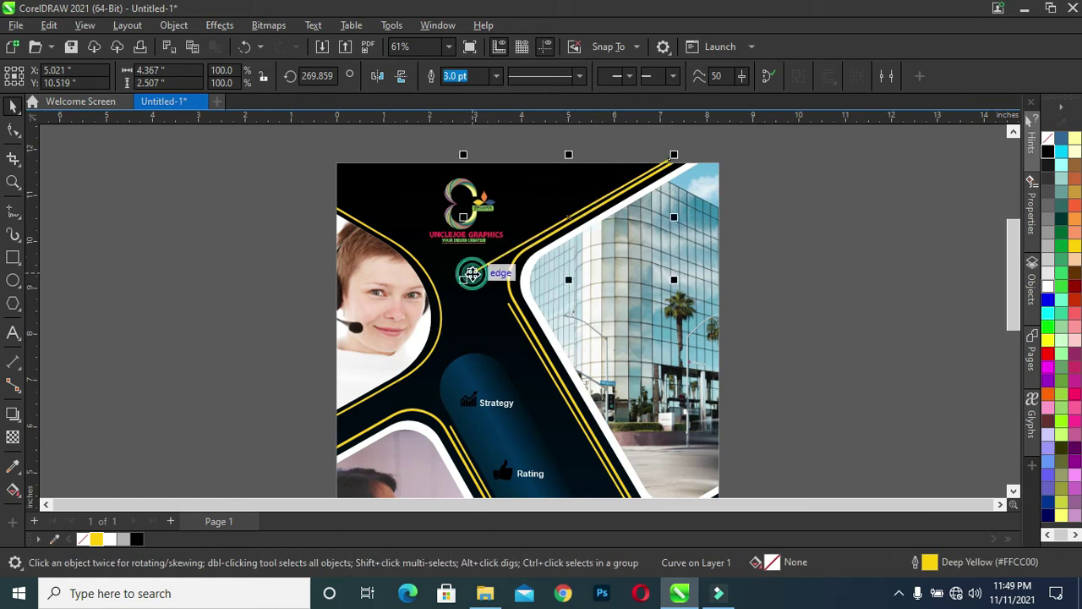
pyautogui.moveTo(468, 274)
pyautogui.mouseDown()
pyautogui.moveTo(526, 258)
pyautogui.moveTo(518, 250)
pyautogui.mouseUp()
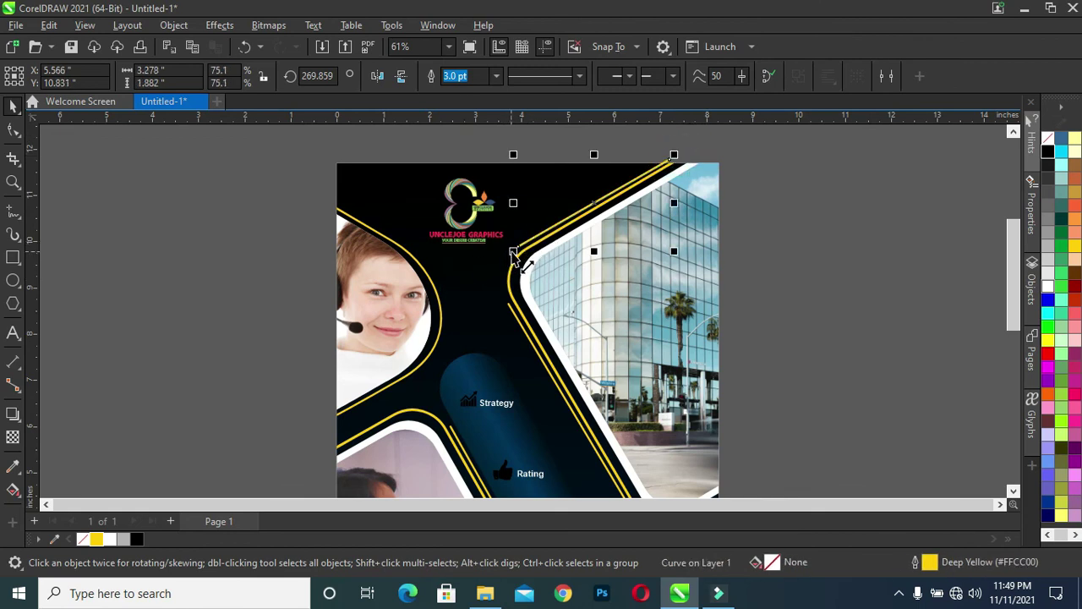
pyautogui.moveTo(513, 251); pyautogui.dragTo(548, 230)
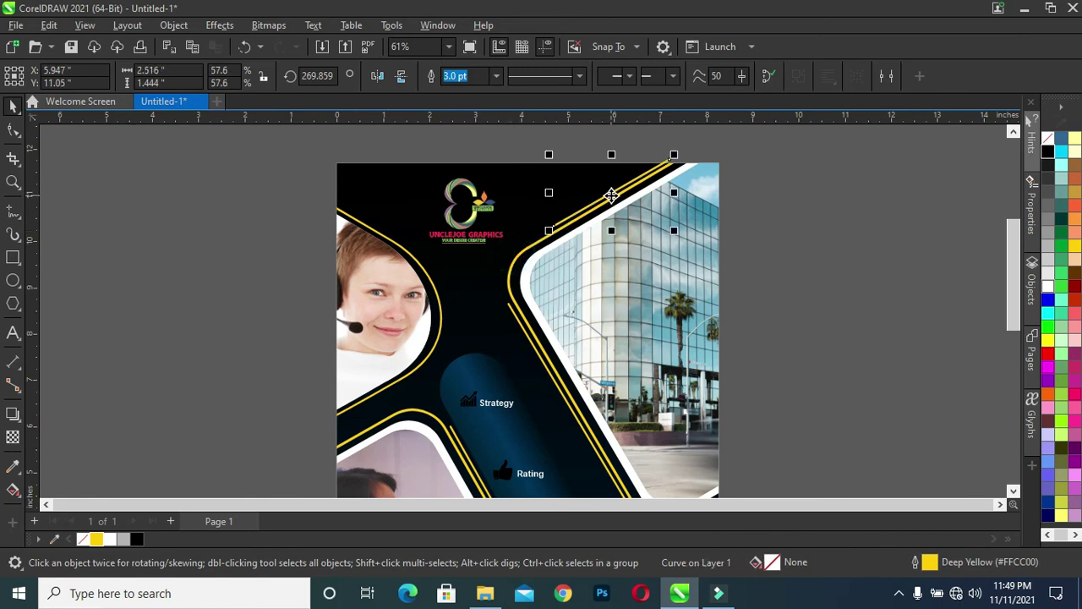
# Step: Place a short yellow line copy beside the building photo and reselect the top-border line
pyautogui.moveTo(610, 195); pyautogui.dragTo(734, 404)
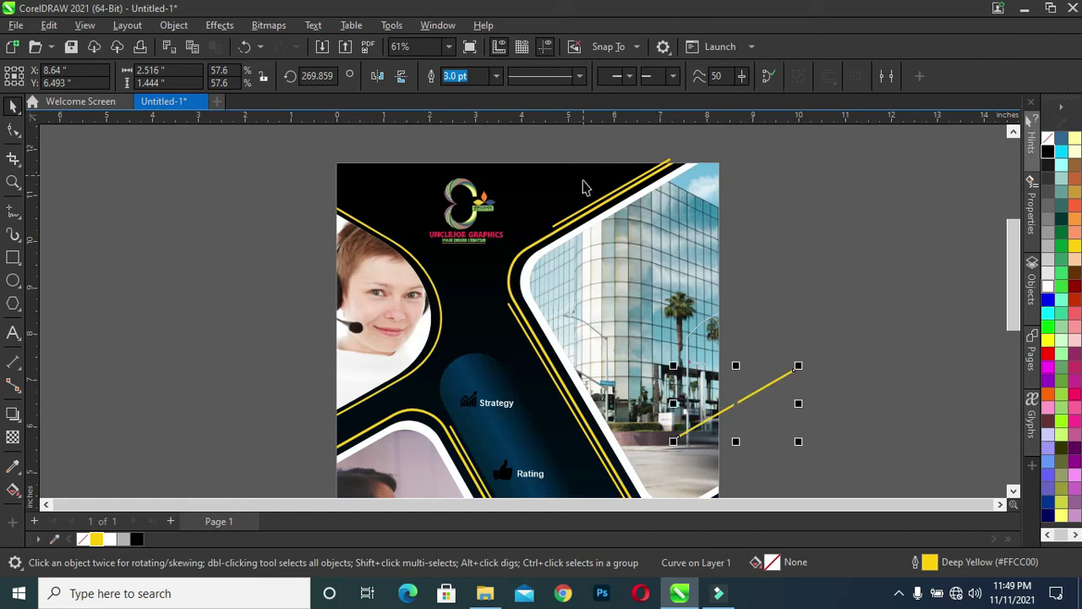
pyautogui.click(518, 141)
pyautogui.click(611, 195)
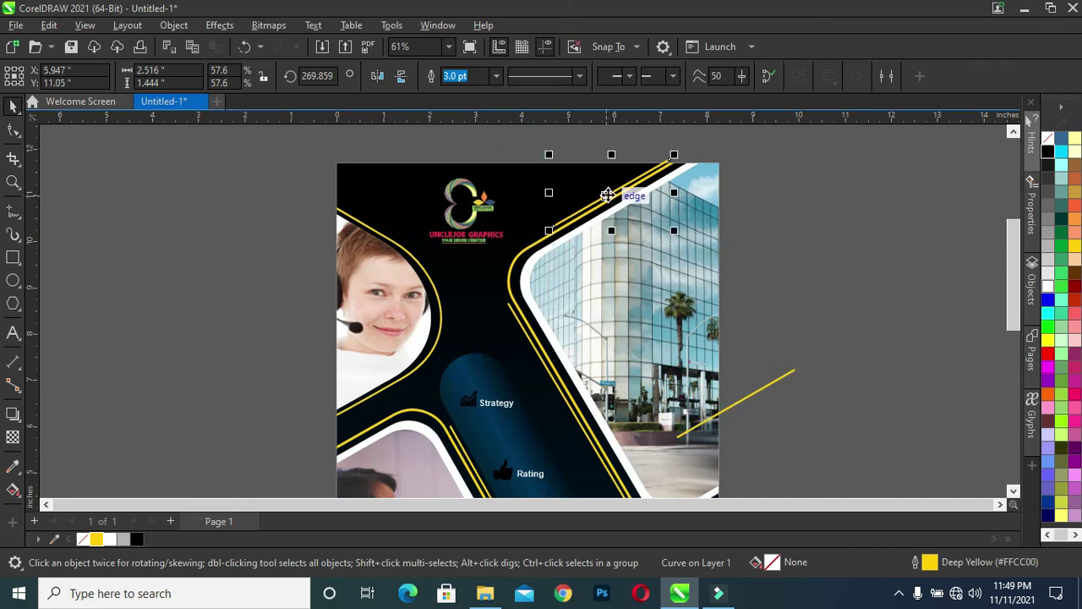
pyautogui.rightClick(619, 199)
# Step: PowerClip the top yellow line inside the building photo
pyautogui.click(672, 300)
pyautogui.click(524, 225)
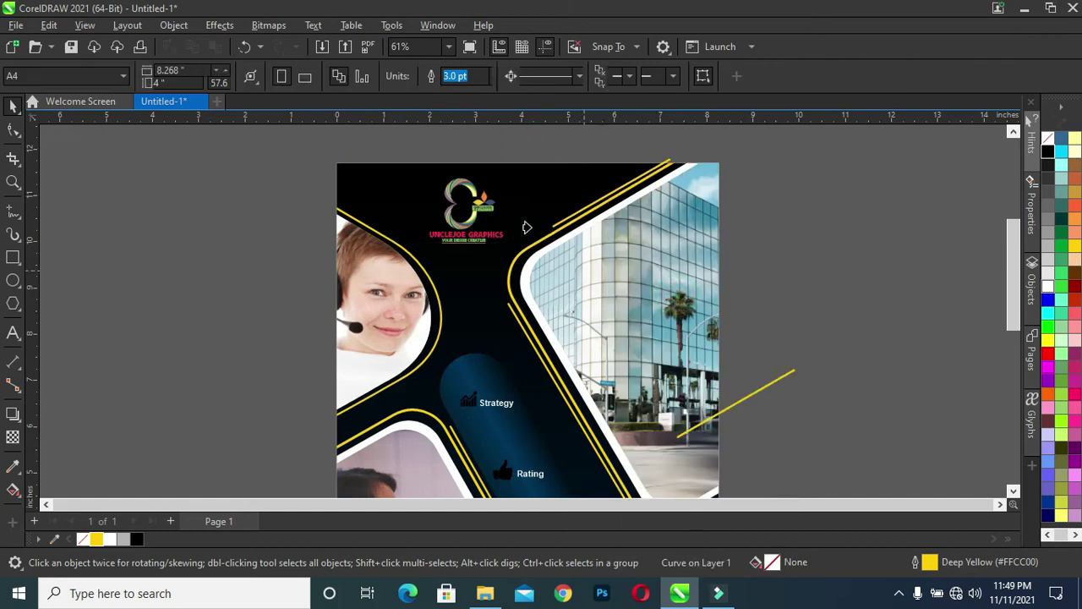
pyautogui.click(851, 193)
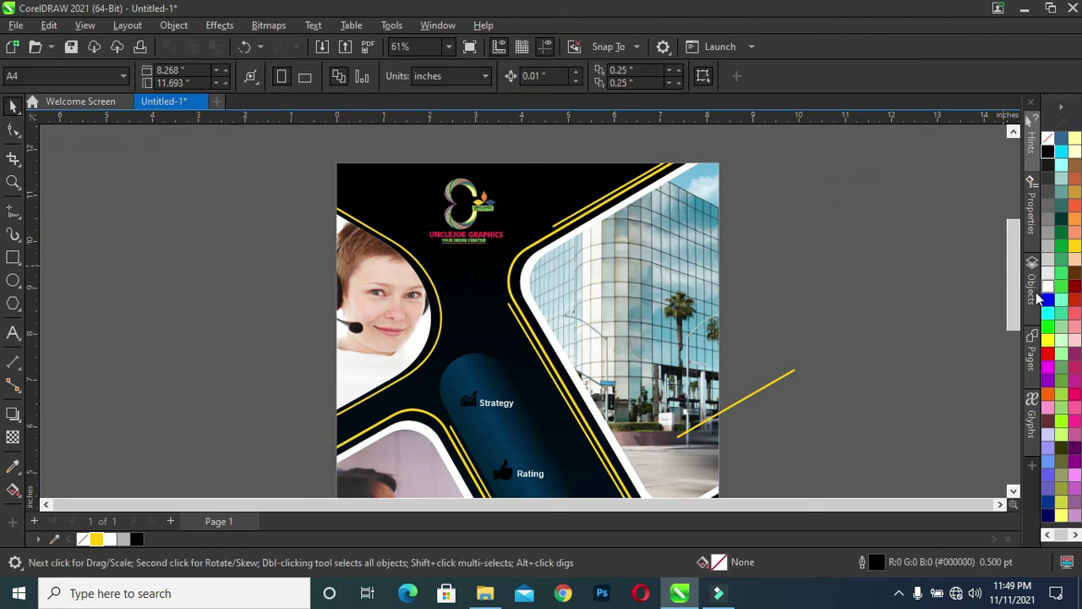
# Step: Move the loose yellow line down beside the ABOUT US border, rotating and nudging it to fit
pyautogui.moveTo(1017, 304); pyautogui.dragTo(1006, 351)
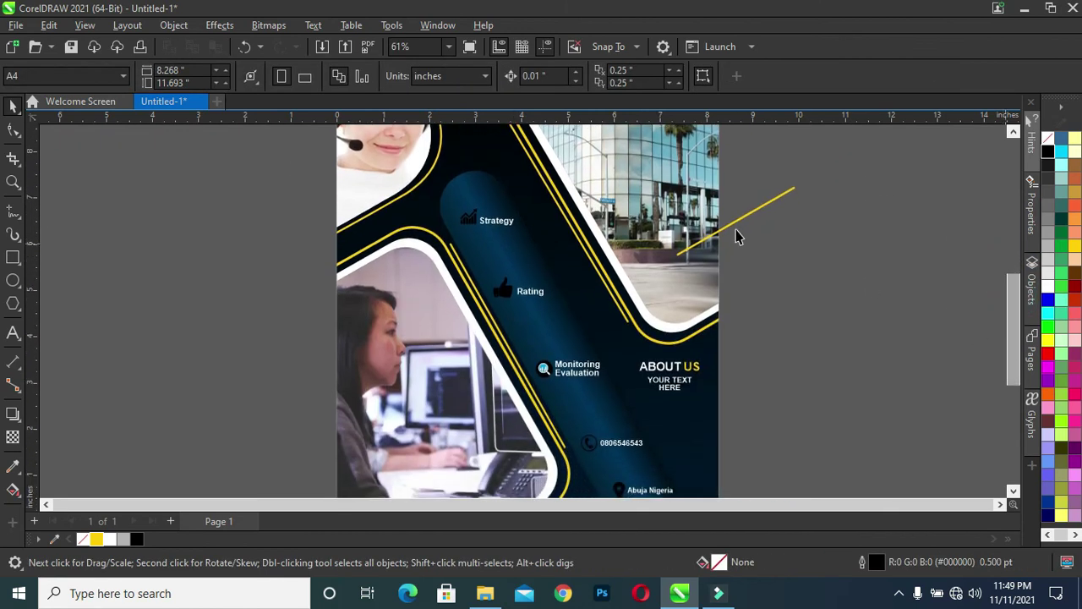
pyautogui.moveTo(870, 139); pyautogui.dragTo(664, 272)
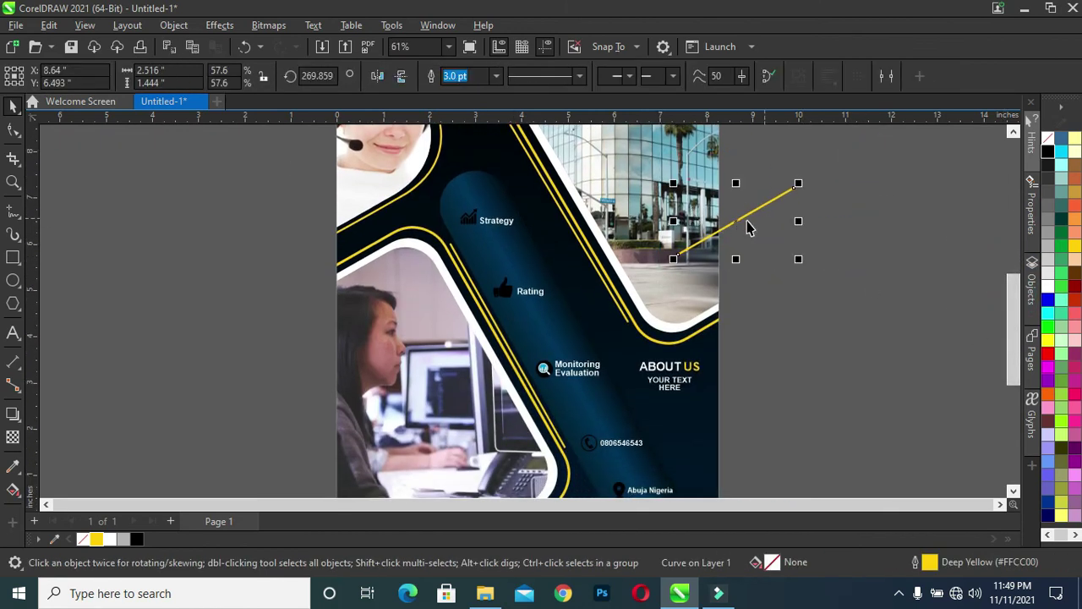
pyautogui.moveTo(737, 222); pyautogui.dragTo(743, 317)
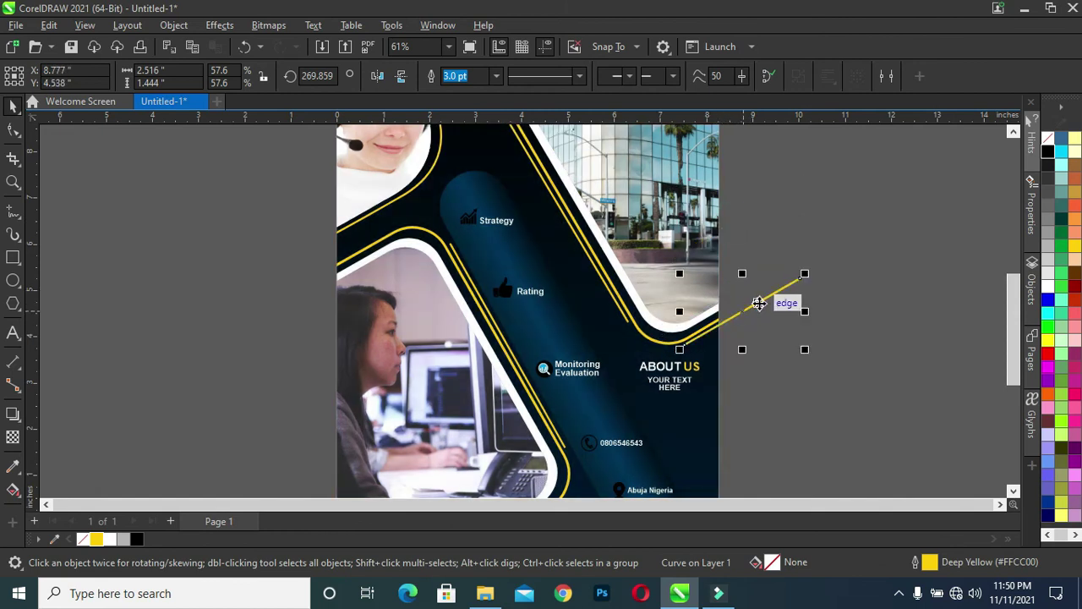
pyautogui.click(750, 310)
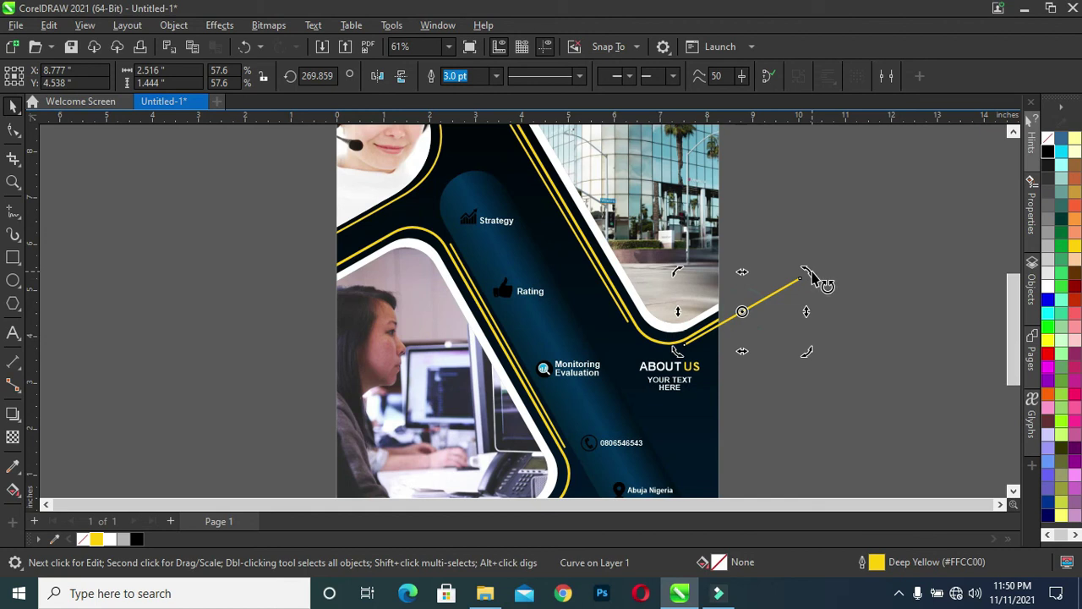
pyautogui.moveTo(810, 273); pyautogui.dragTo(807, 269)
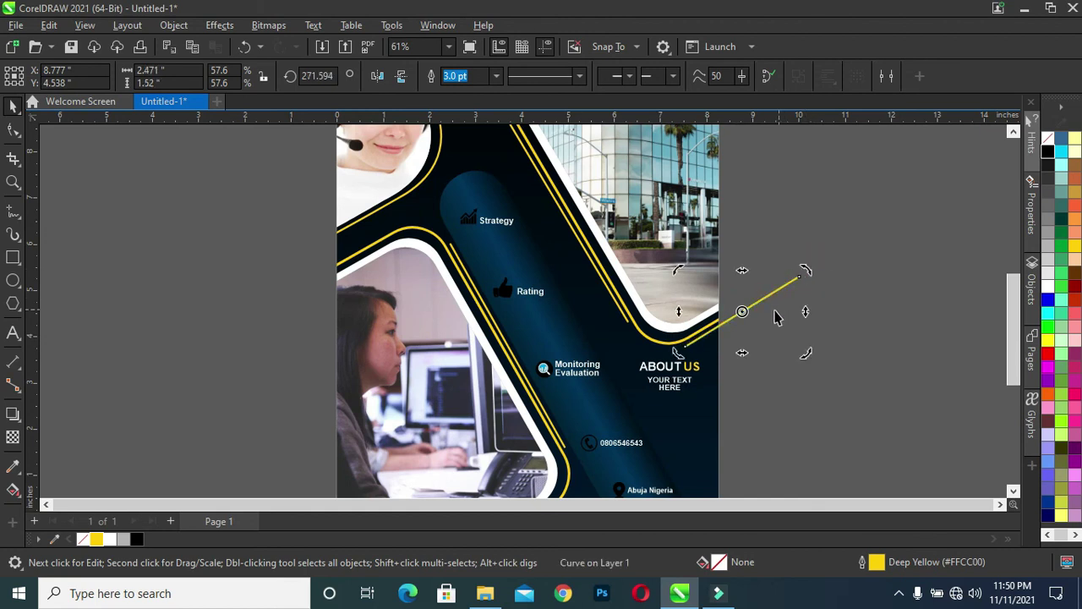
pyautogui.moveTo(745, 311); pyautogui.dragTo(746, 310)
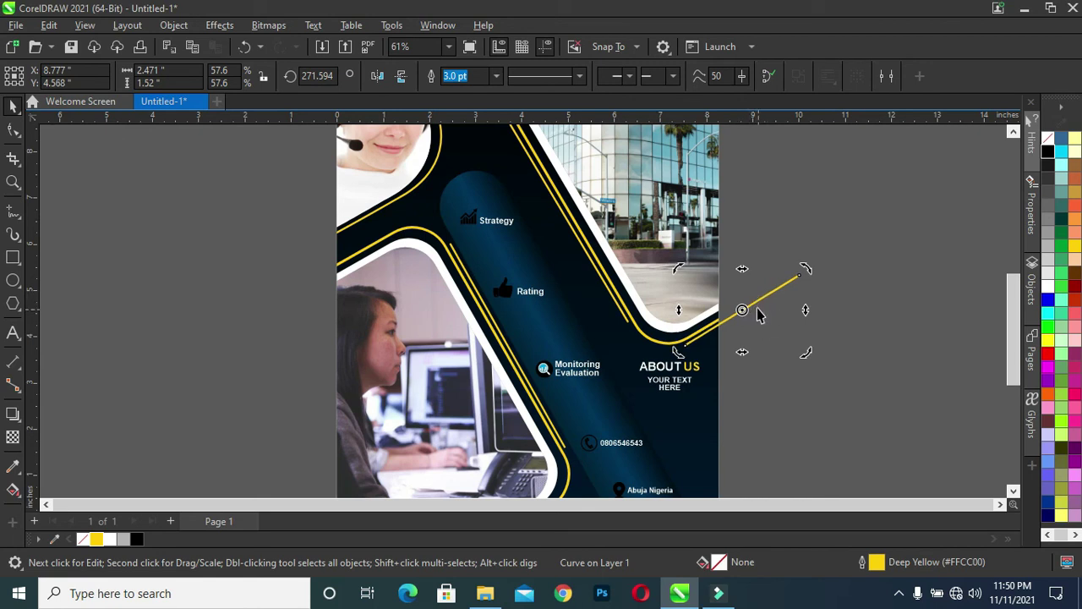
# Step: PowerClip the yellow line inside the dark panel
pyautogui.click(754, 306)
pyautogui.rightClick(758, 308)
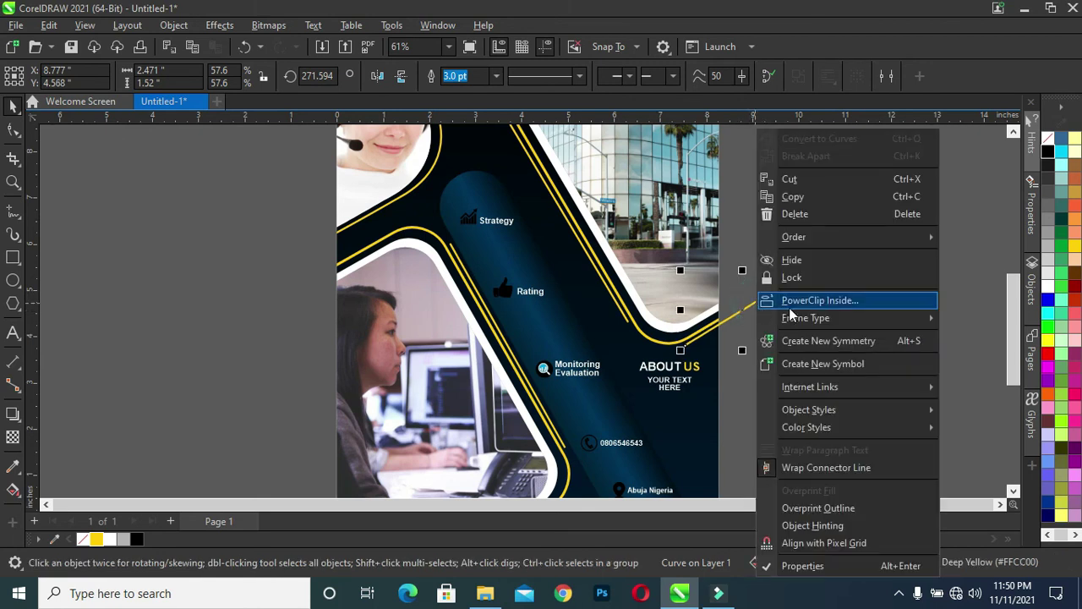
pyautogui.click(824, 301)
pyautogui.click(616, 352)
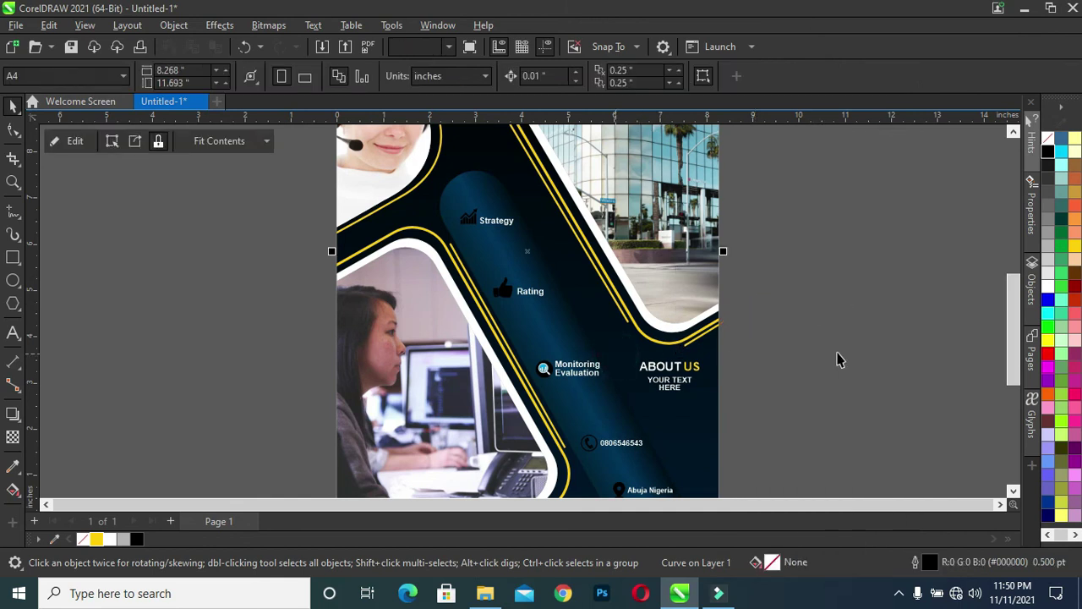
pyautogui.click(835, 353)
# Step: Move the yellow line up to the top-left panel and rotate it about 90° to a steeper angle
pyautogui.moveTo(1007, 348); pyautogui.dragTo(1017, 373)
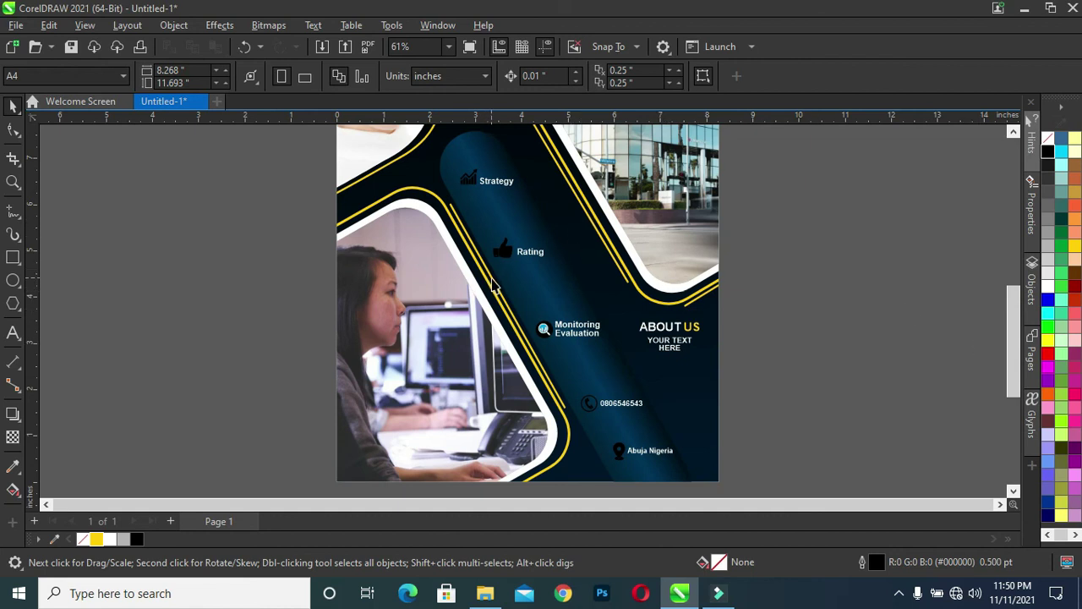
pyautogui.moveTo(494, 282)
pyautogui.mouseDown()
pyautogui.moveTo(370, 217)
pyautogui.moveTo(378, 229)
pyautogui.mouseUp()
pyautogui.click(433, 337)
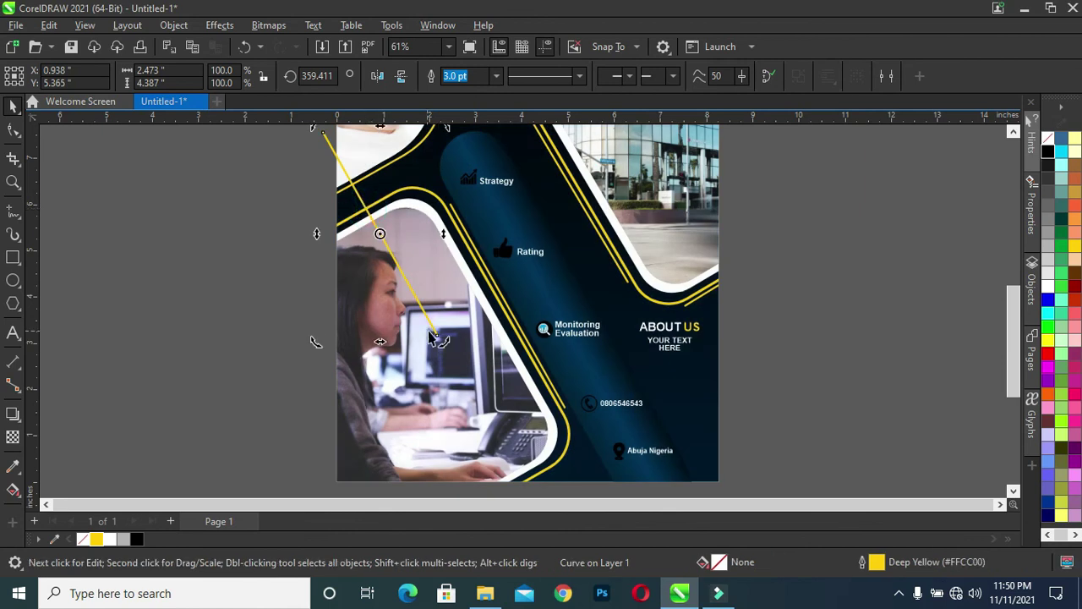
pyautogui.moveTo(433, 336)
pyautogui.mouseDown()
pyautogui.moveTo(517, 159)
pyautogui.moveTo(513, 145)
pyautogui.moveTo(391, 197)
pyautogui.moveTo(413, 223)
pyautogui.moveTo(430, 212)
pyautogui.mouseUp()
pyautogui.click(373, 244)
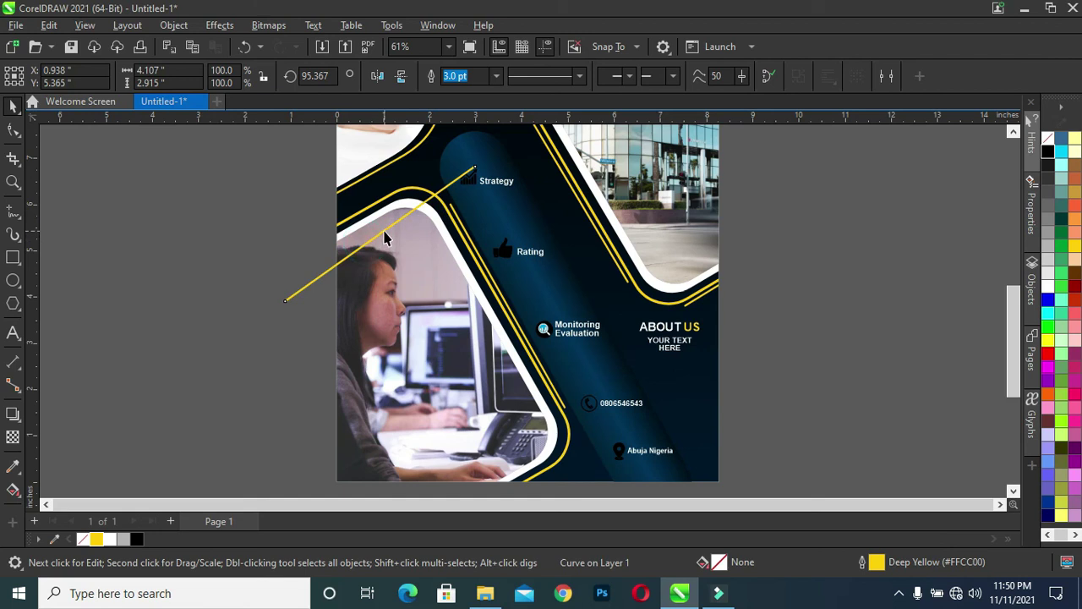
pyautogui.moveTo(373, 244); pyautogui.dragTo(380, 193)
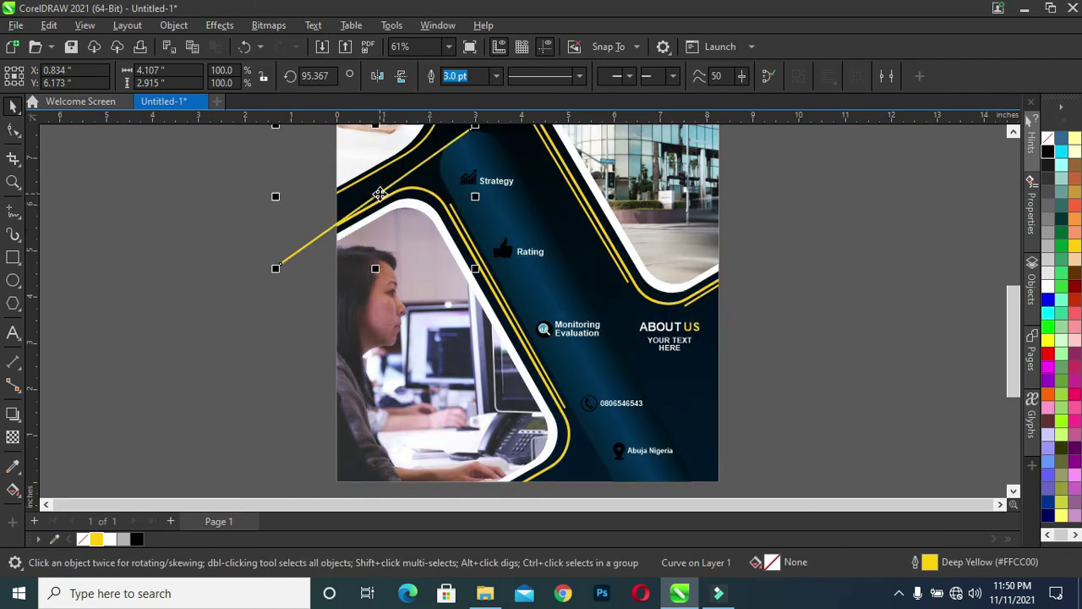
pyautogui.moveTo(275, 279); pyautogui.dragTo(267, 262)
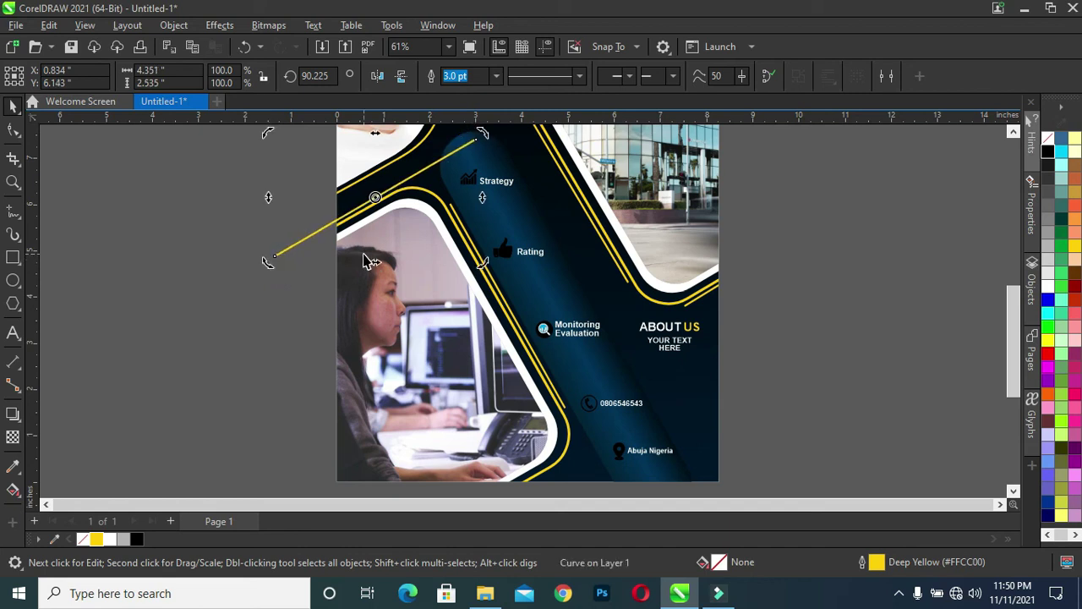
# Step: Adjust the line's lower end node with the Shape tool
pyautogui.doubleClick(293, 245)
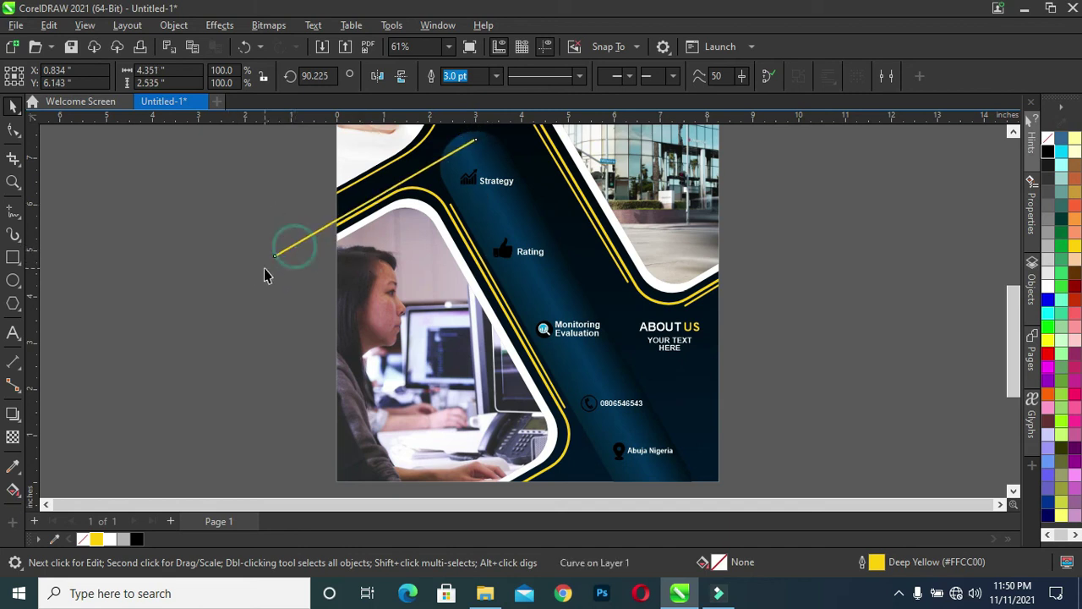
pyautogui.click(273, 258)
pyautogui.moveTo(273, 258); pyautogui.dragTo(275, 256)
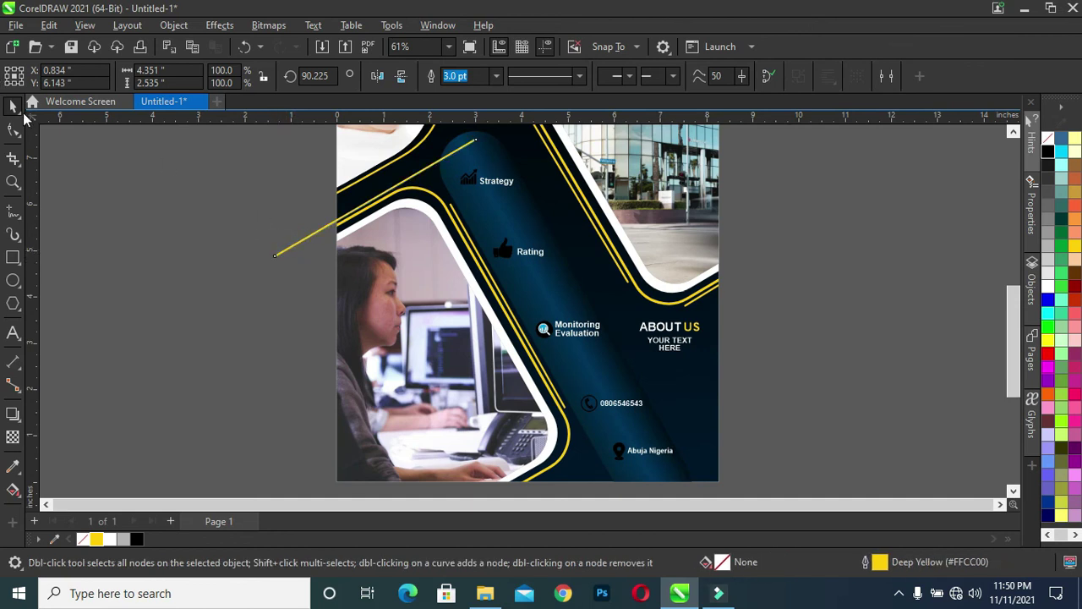
pyautogui.click(13, 105)
pyautogui.click(184, 212)
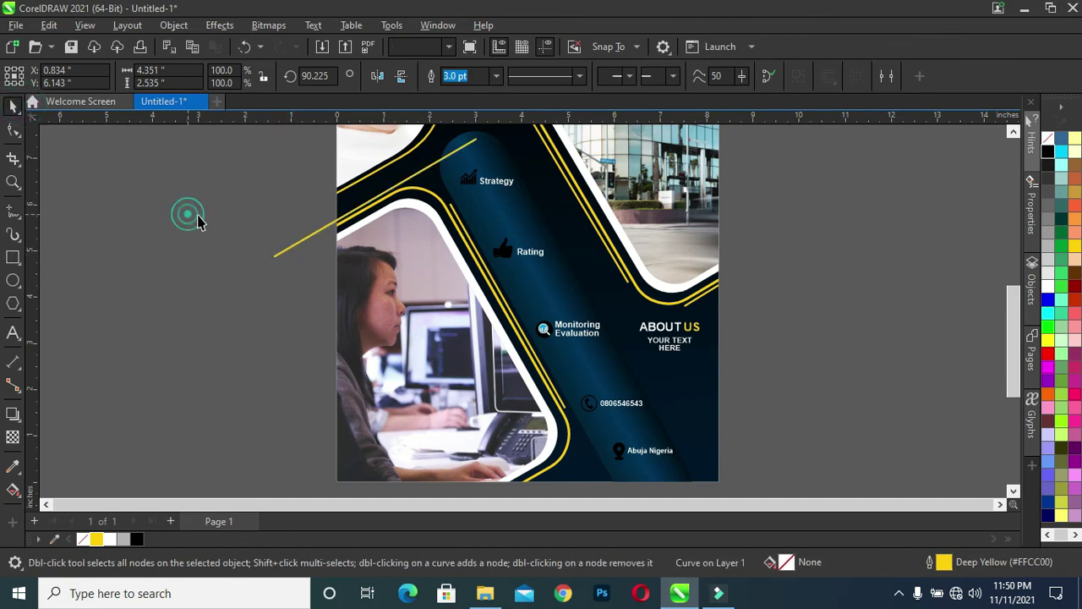
# Step: Scale the line down to 32.5% and nudge it left and down onto the stripes
pyautogui.click(278, 252)
pyautogui.moveTo(270, 268); pyautogui.dragTo(449, 155)
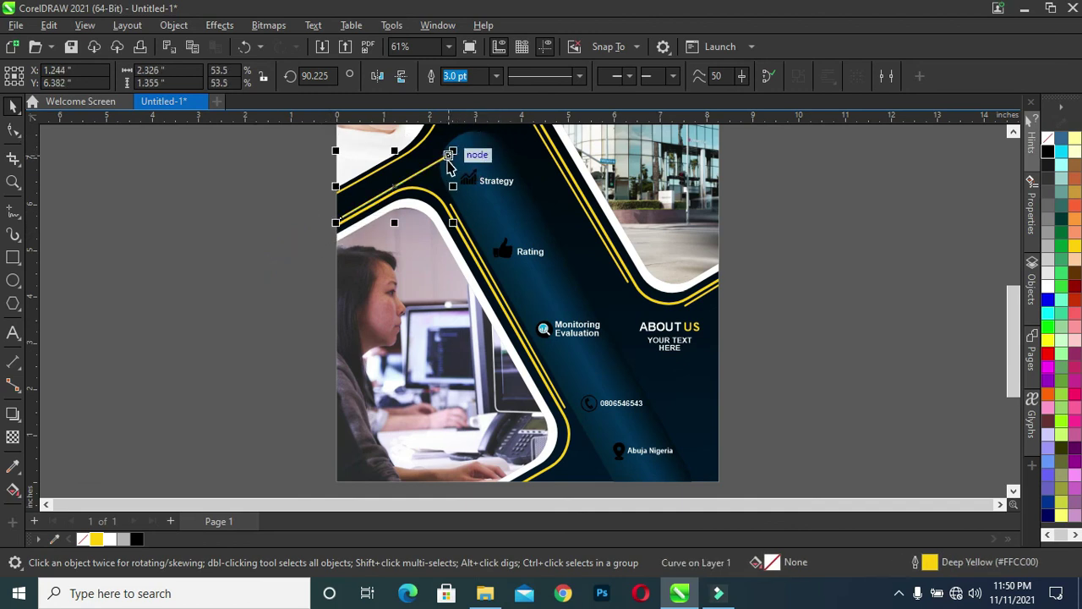
pyautogui.press('Left')
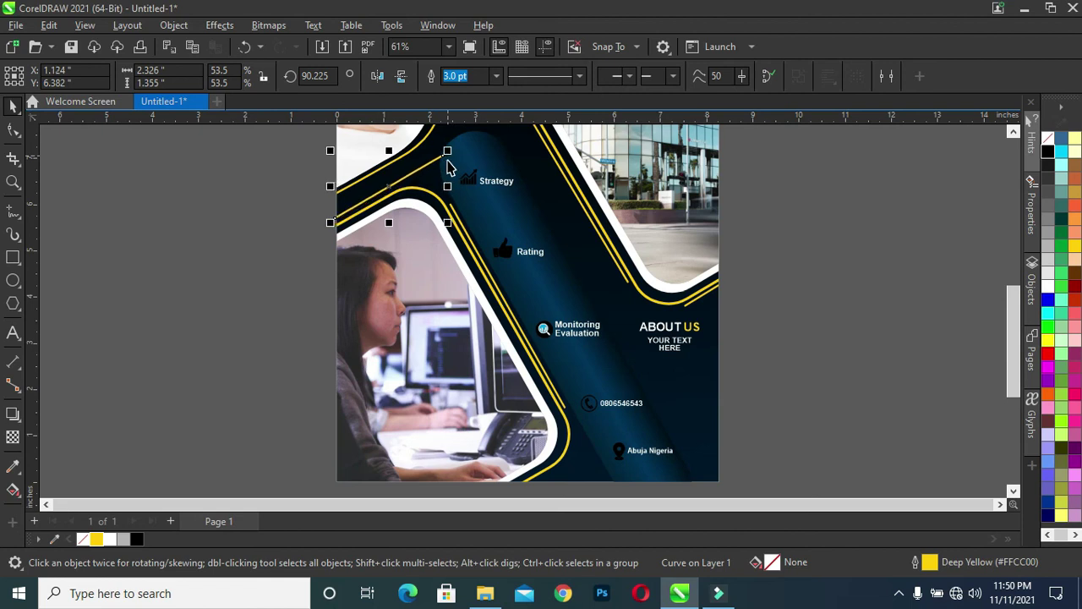
pyautogui.press('Down')
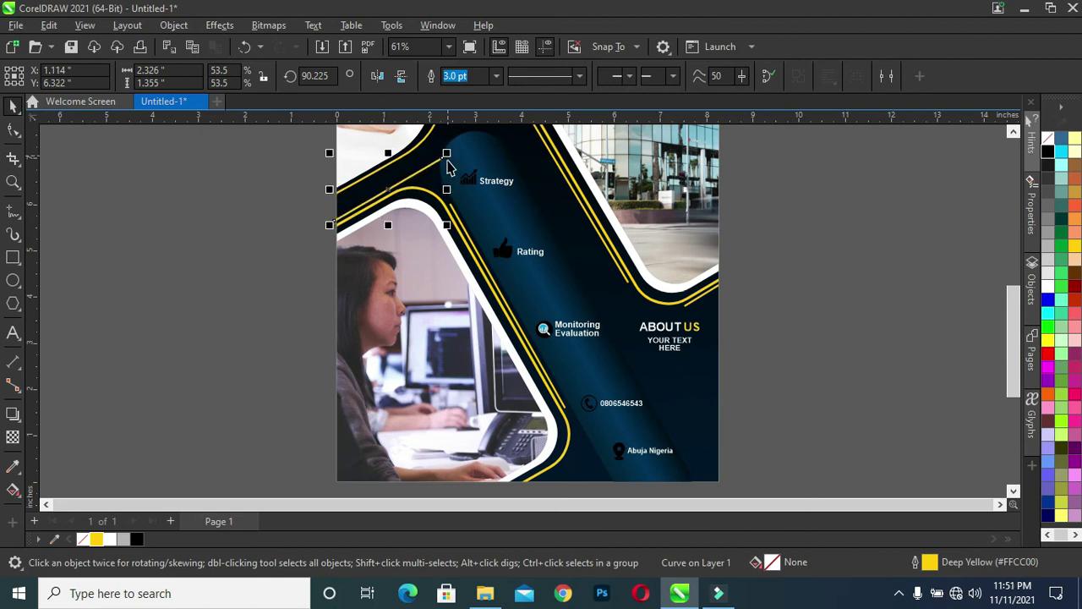
pyautogui.press('Left')
pyautogui.press('Down')
pyautogui.press('Left')
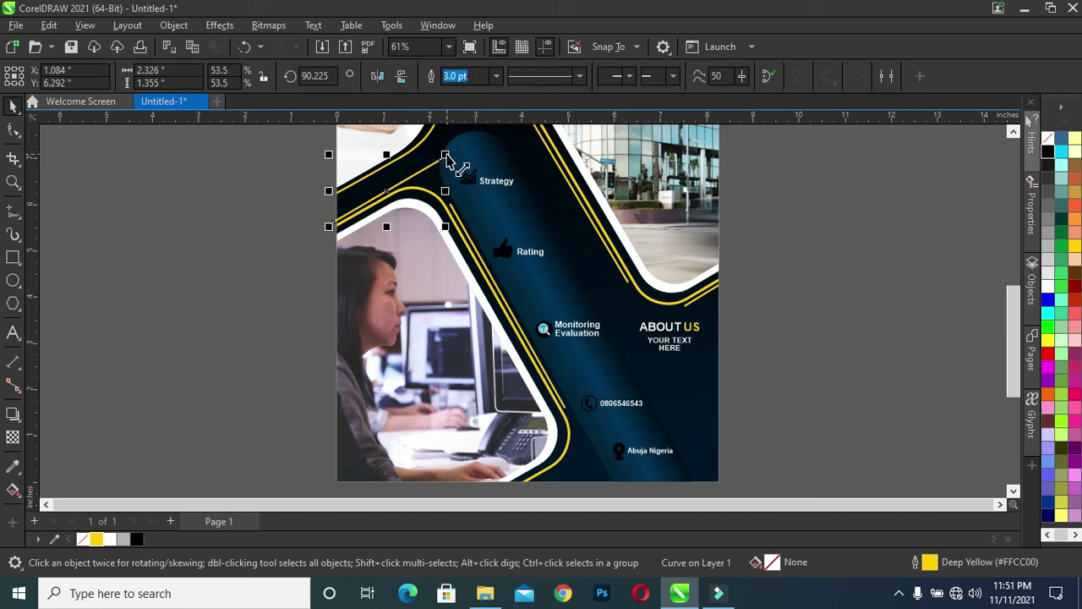
pyautogui.moveTo(444, 155); pyautogui.dragTo(403, 178)
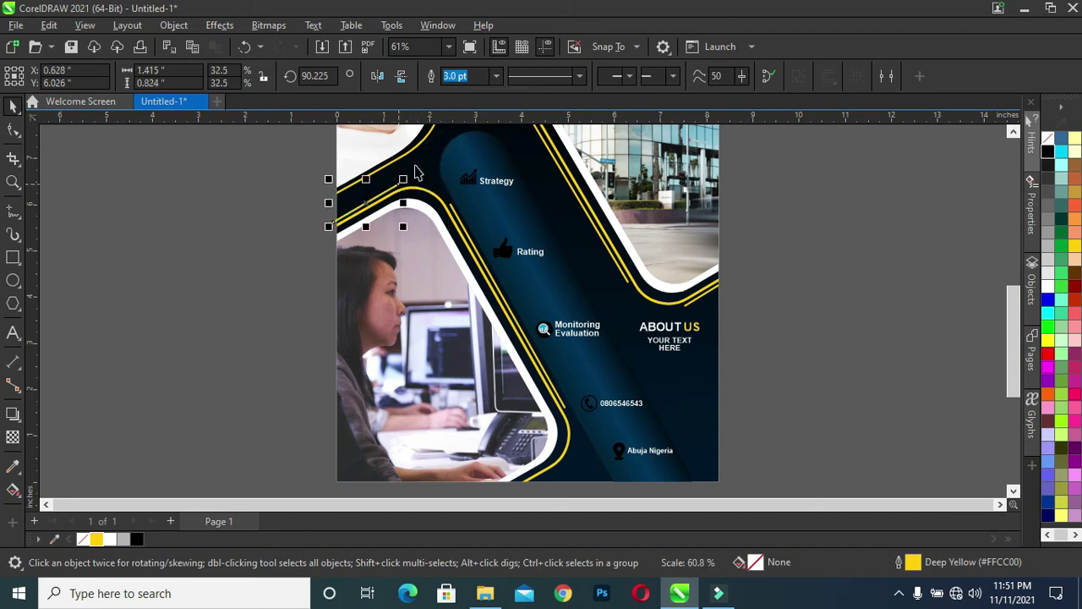
pyautogui.click(839, 199)
# Step: Move a yellow line to the middle of the page's bottom edge
pyautogui.scroll(-3, 482, 237)
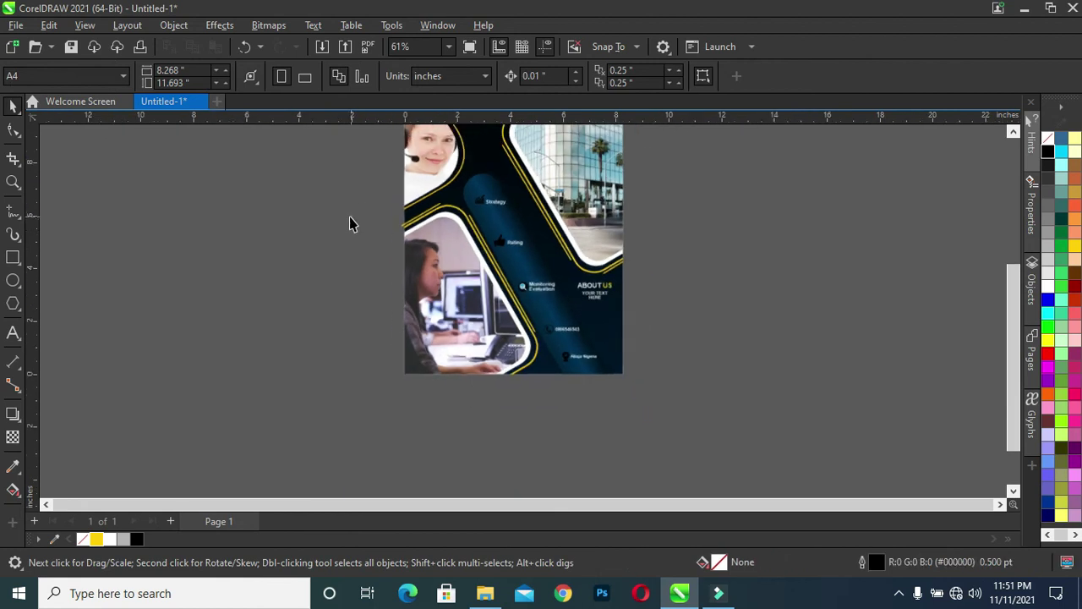
pyautogui.click(420, 215)
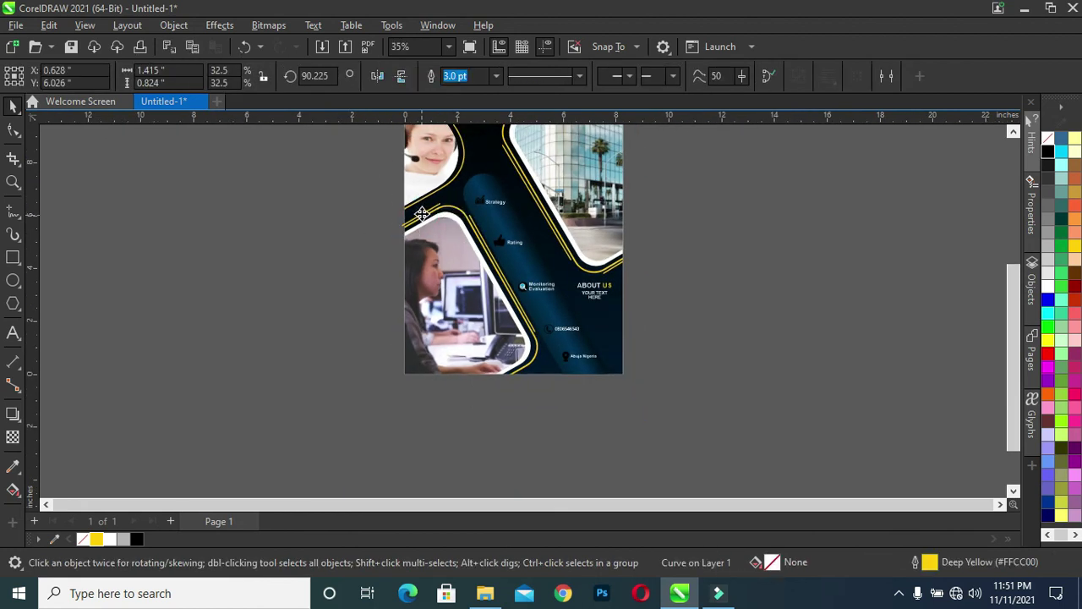
pyautogui.moveTo(417, 217)
pyautogui.mouseDown()
pyautogui.moveTo(539, 388)
pyautogui.moveTo(515, 375)
pyautogui.mouseUp()
pyautogui.moveTo(516, 375); pyautogui.dragTo(518, 374)
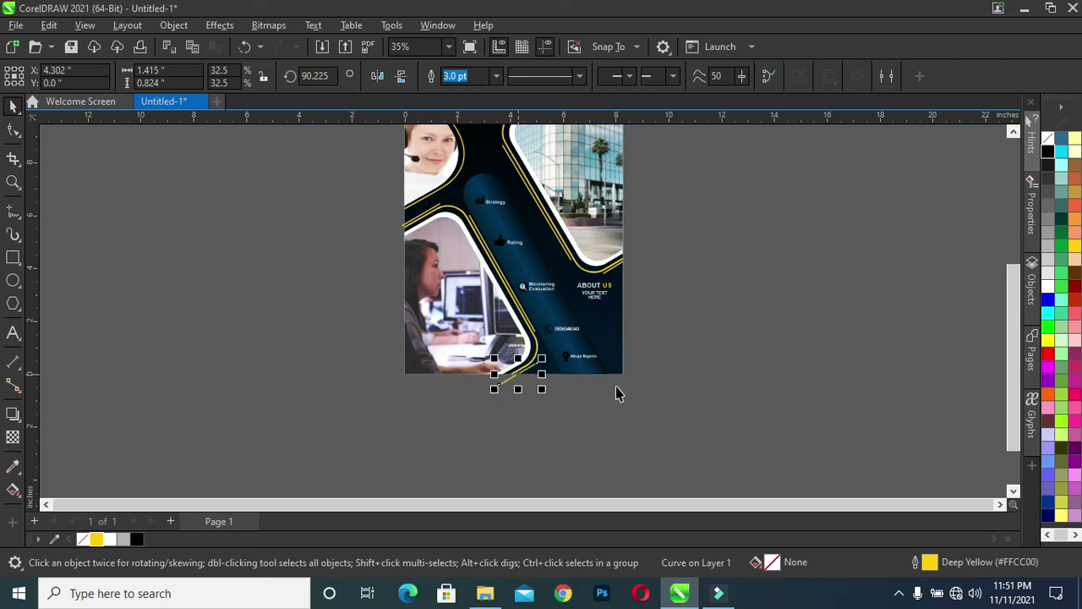
pyautogui.click(621, 393)
pyautogui.moveTo(550, 411); pyautogui.dragTo(459, 358)
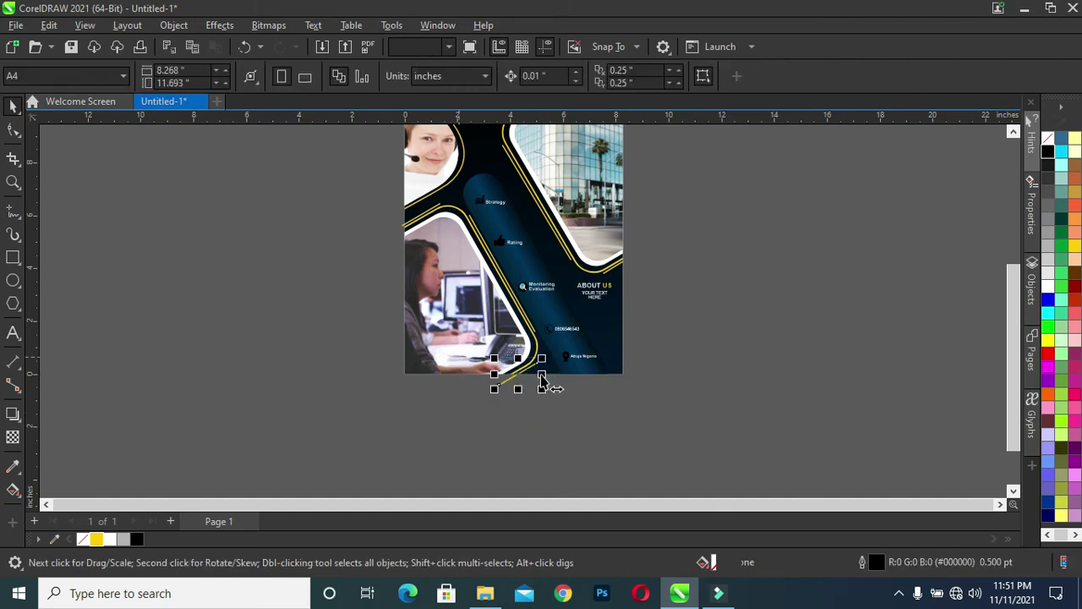
pyautogui.click(518, 374)
pyautogui.scroll(1, 518, 374)
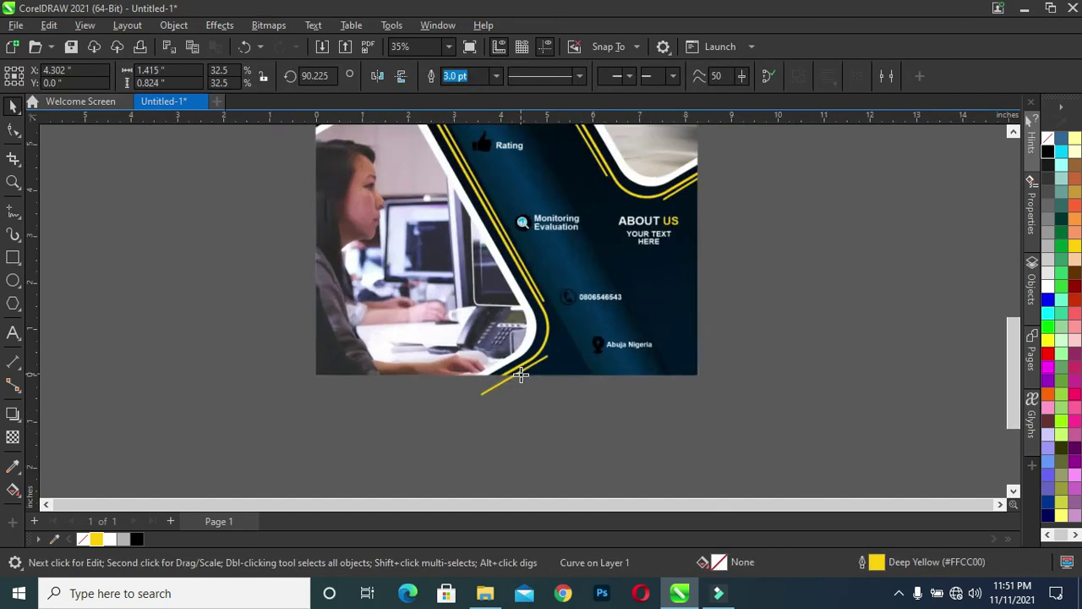
pyautogui.scroll(1, 518, 373)
pyautogui.scroll(1, 533, 370)
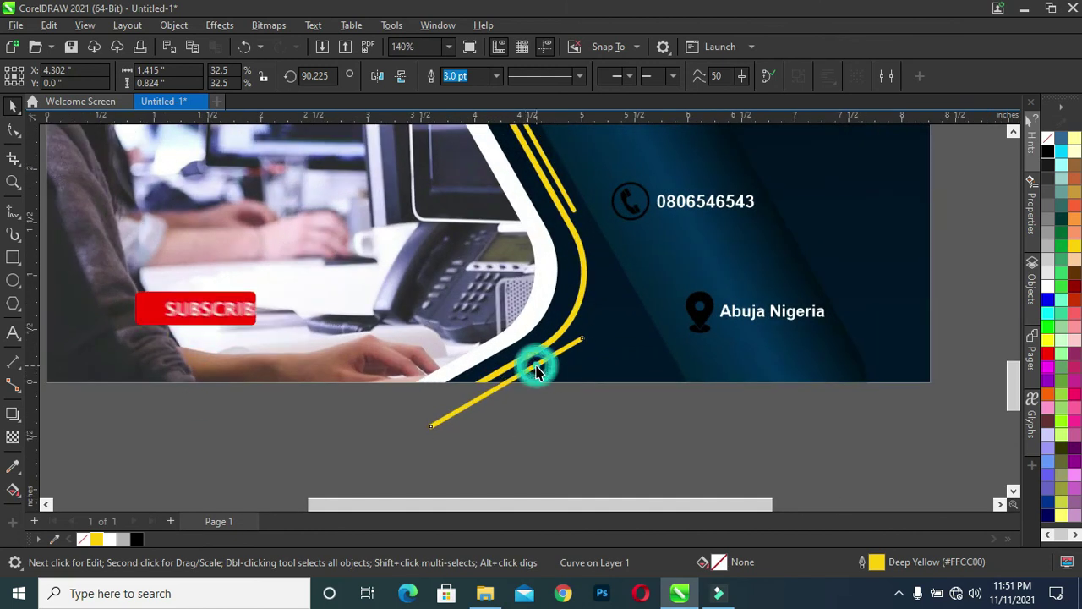
# Step: PowerClip the bottom-edge yellow line inside the page background
pyautogui.click(536, 369)
pyautogui.rightClick(538, 370)
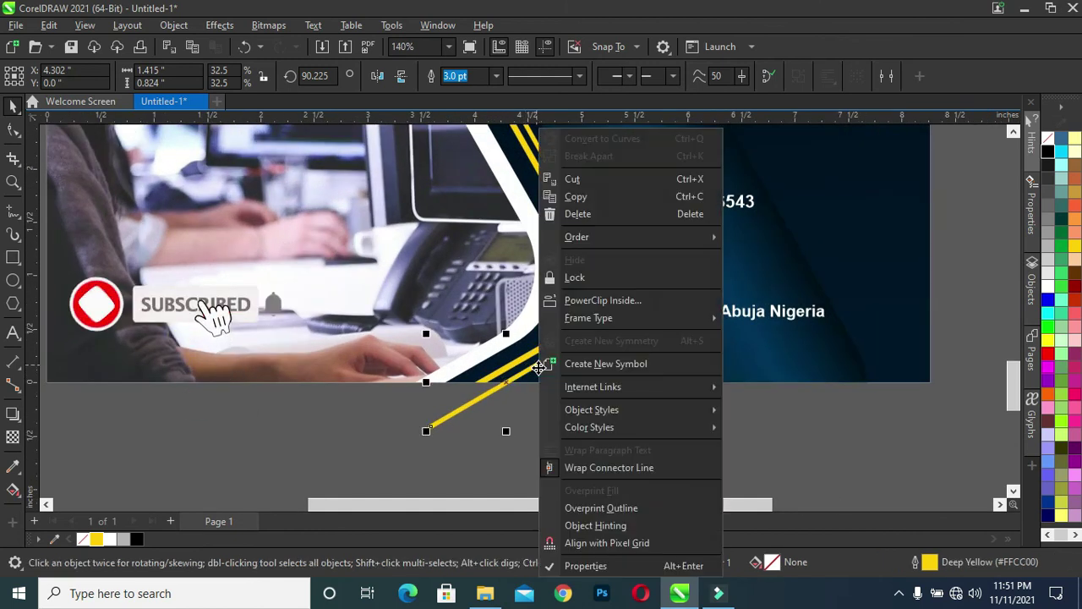
pyautogui.click(603, 300)
pyautogui.click(623, 344)
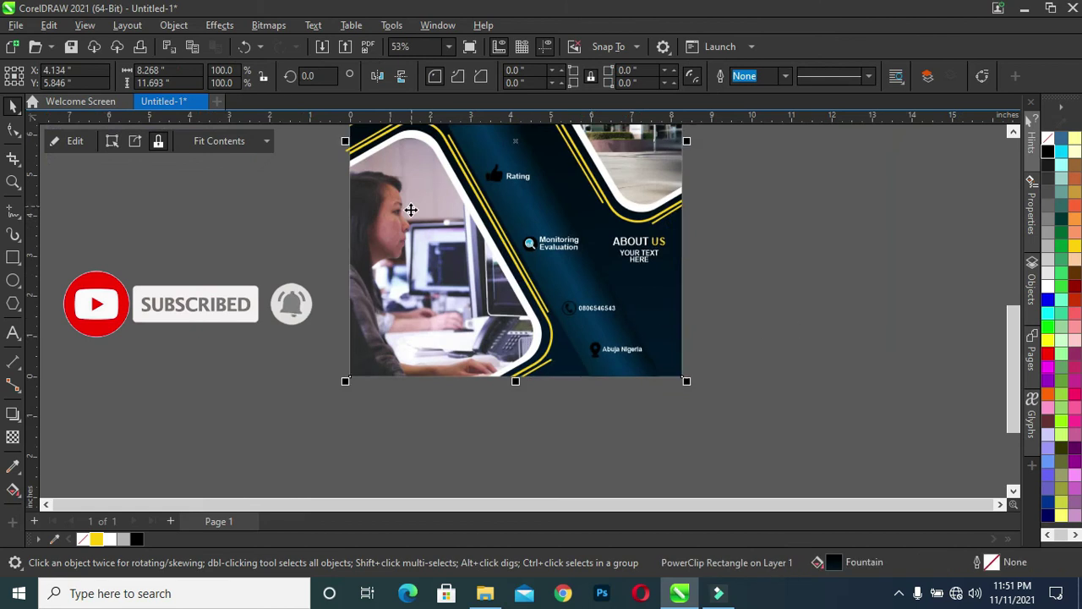
# Step: PowerClip the upper-left yellow line inside the page background as well
pyautogui.scroll(3, 1009, 369)
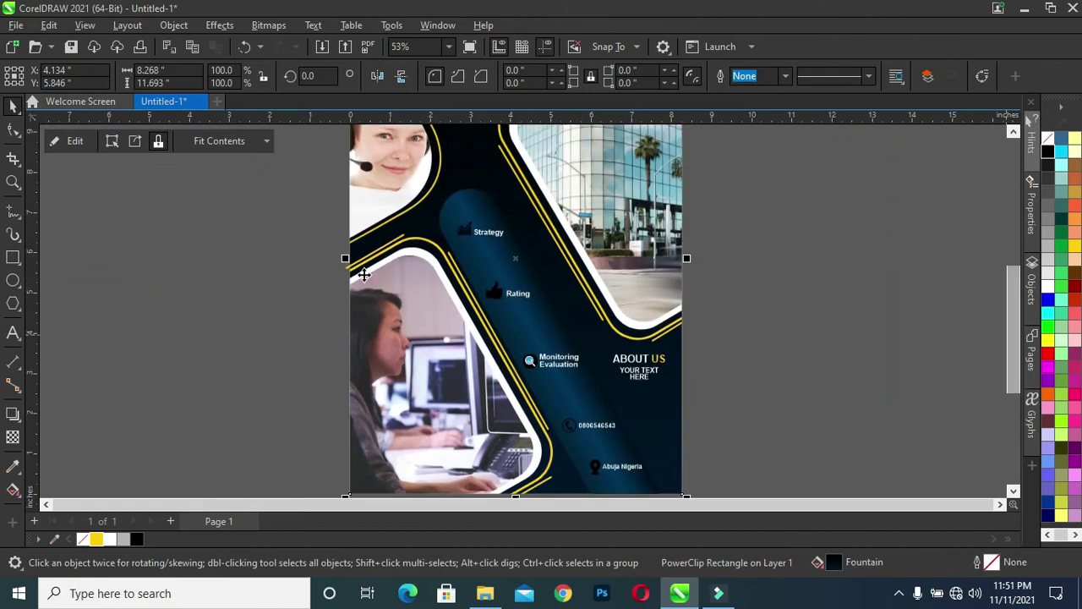
pyautogui.scroll(1, 326, 254)
pyautogui.moveTo(326, 200); pyautogui.dragTo(518, 314)
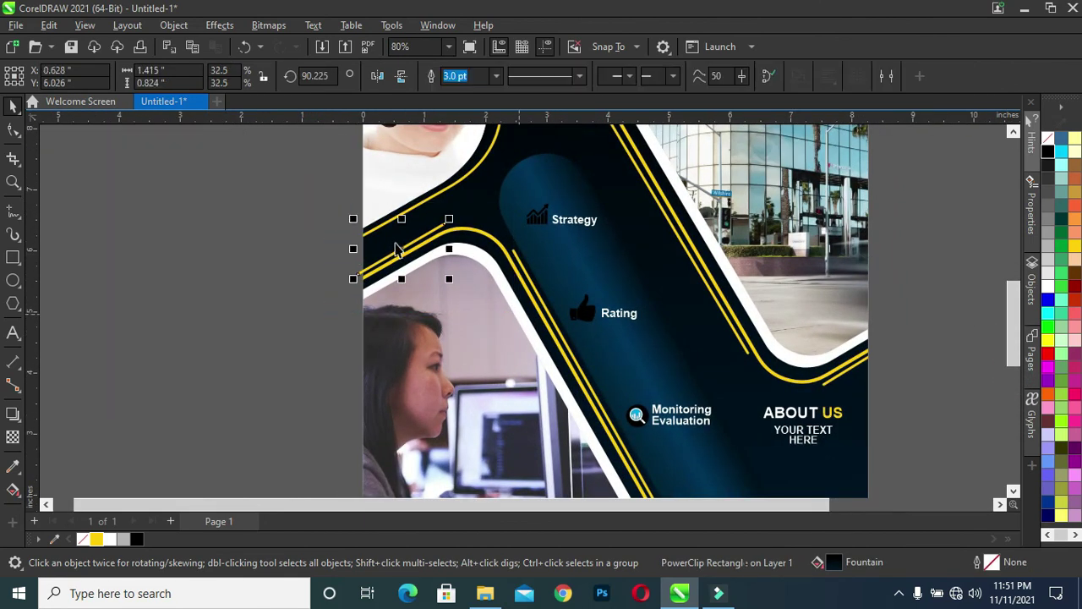
pyautogui.rightClick(401, 249)
pyautogui.click(439, 301)
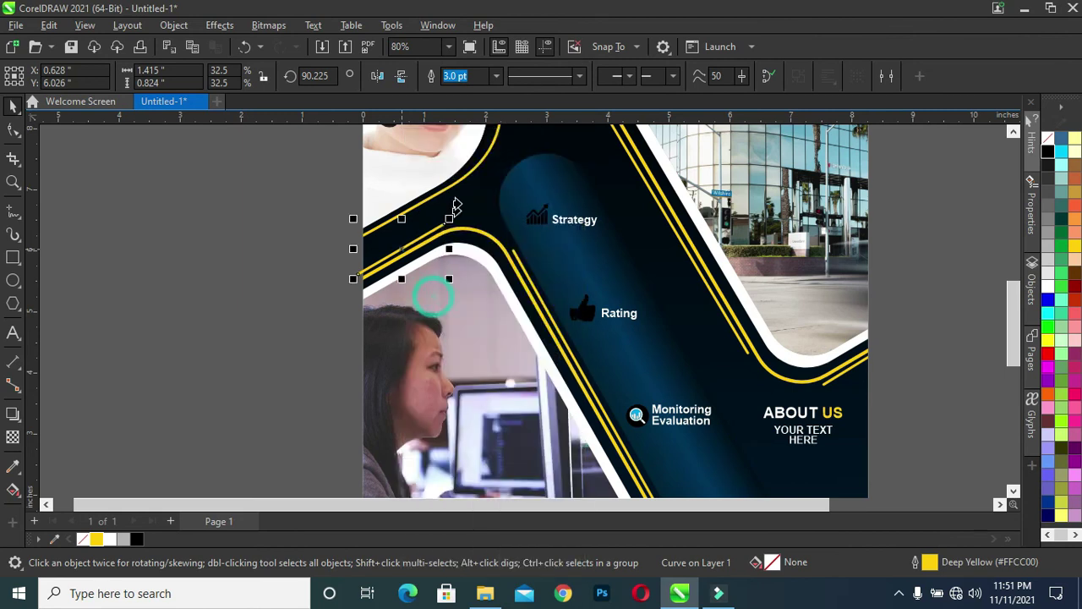
pyautogui.click(459, 198)
pyautogui.click(202, 293)
pyautogui.scroll(-1, 452, 219)
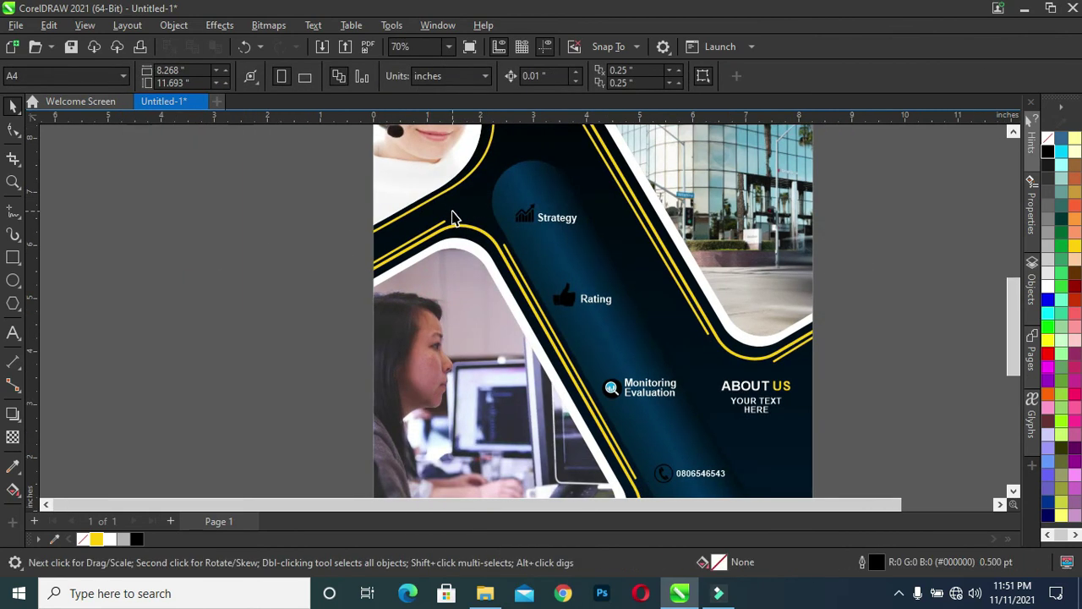
pyautogui.press('F4')
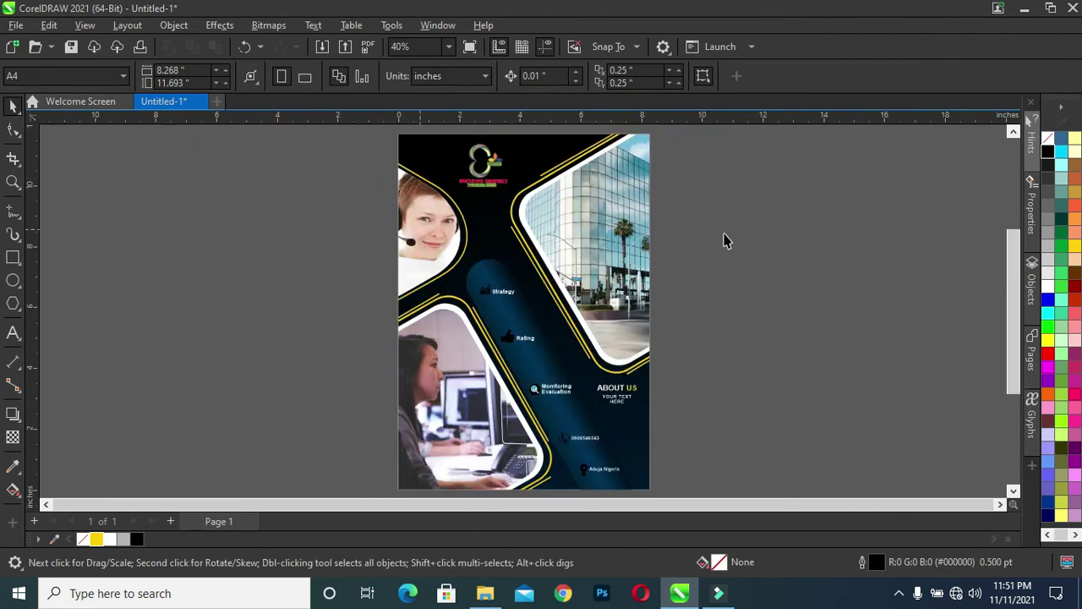
pyautogui.scroll(-1, 742, 245)
pyautogui.scroll(-1, 740, 258)
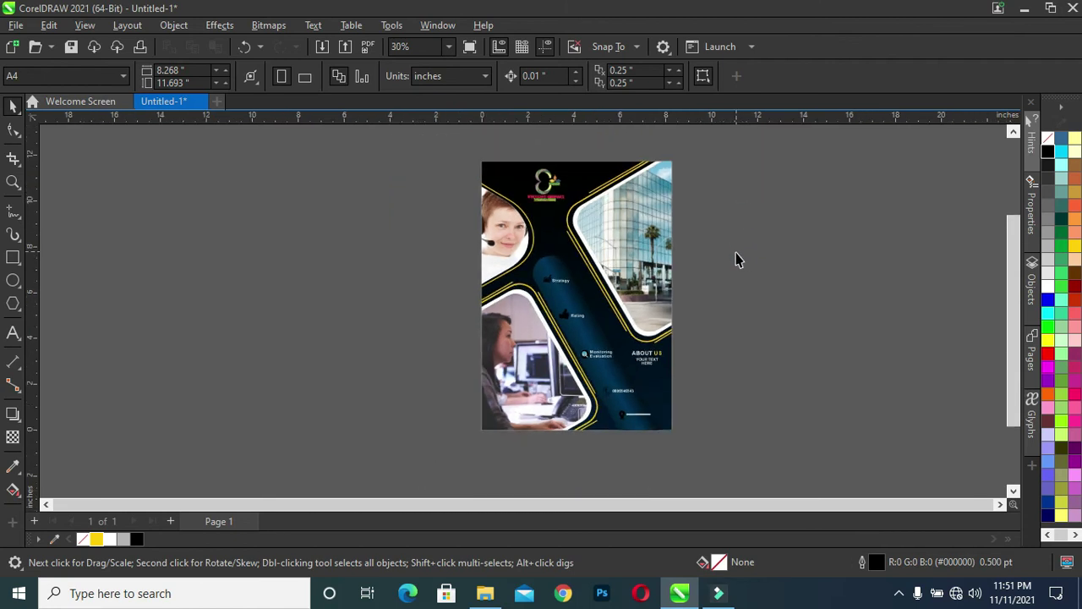
pyautogui.scroll(1, 736, 260)
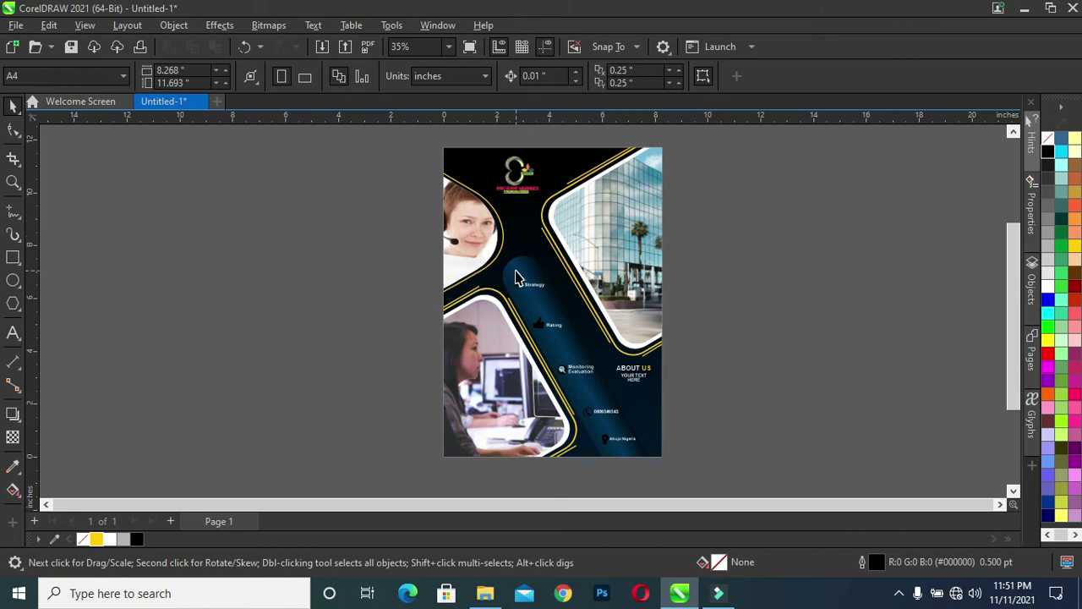
pyautogui.scroll(1, 518, 279)
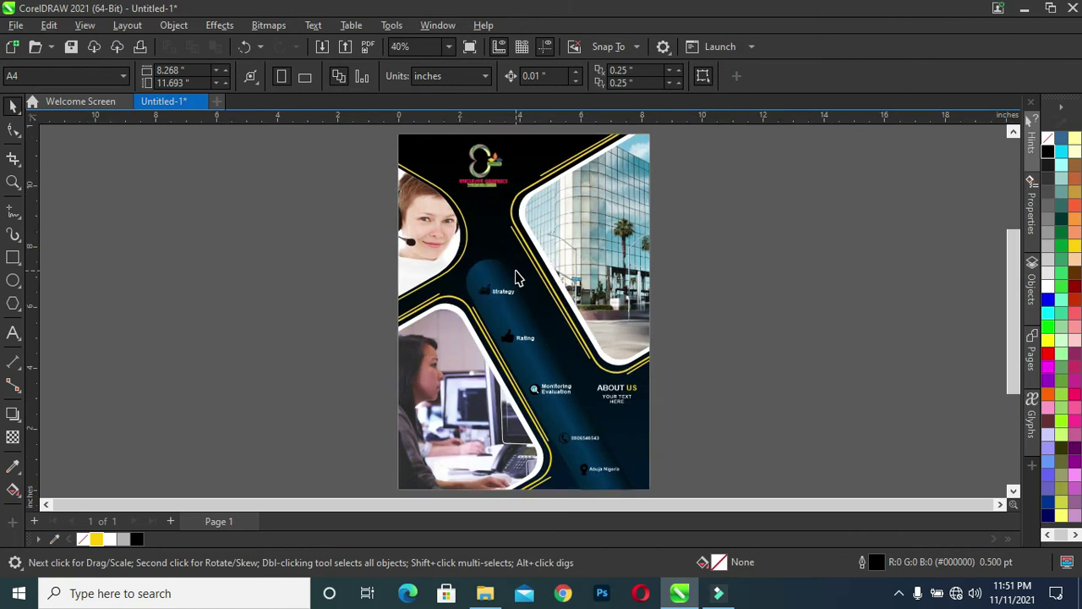
pyautogui.click(742, 314)
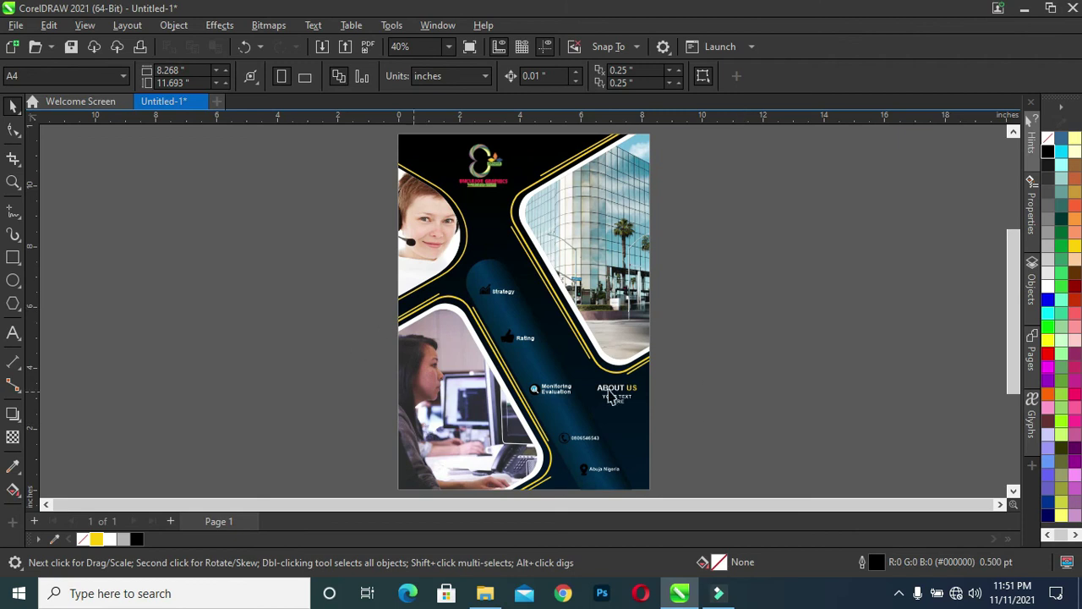